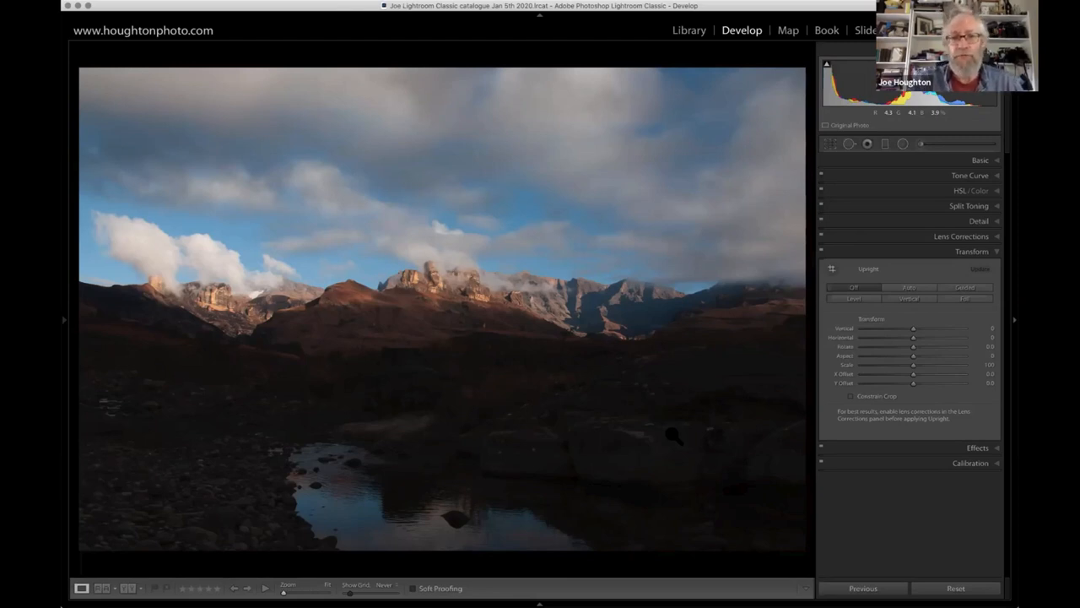
- Brighten the whole photo with Shadows at +60 and Exposure at +0.80 in the Basic adjustments
click(997, 162)
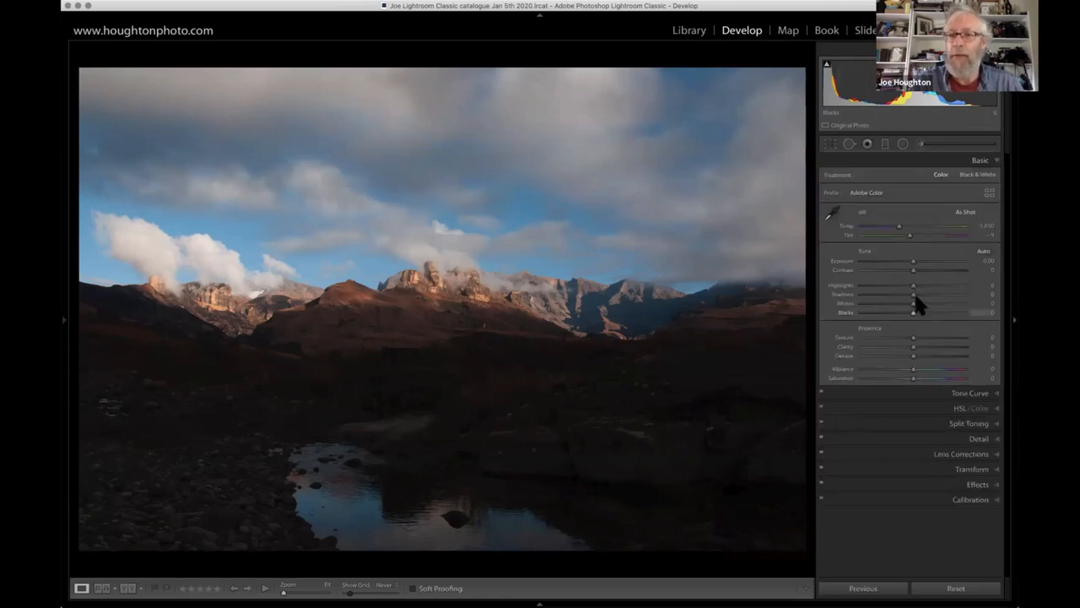
click(945, 295)
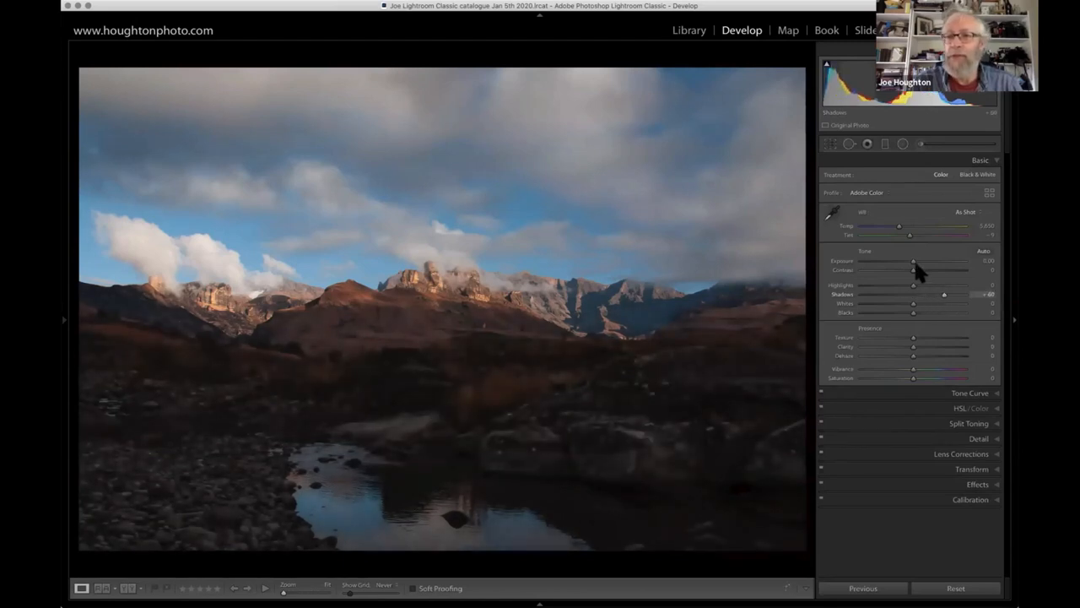
drag(918, 260, 920, 262)
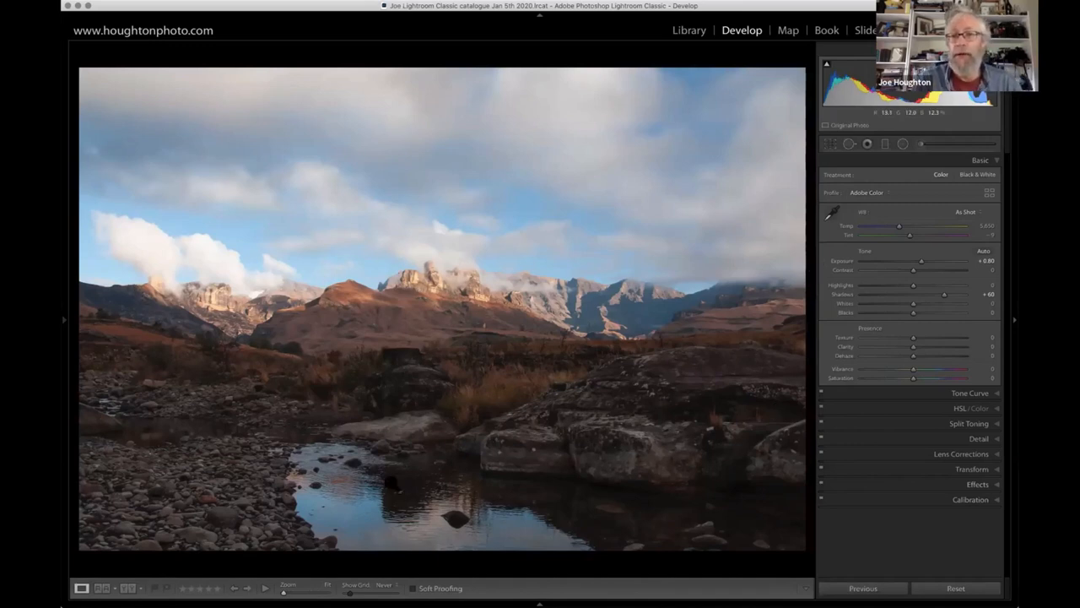
- Crop the photo to a 3 x 1 aspect ratio and reposition it slightly so the frame includes a bit more foreground
click(831, 145)
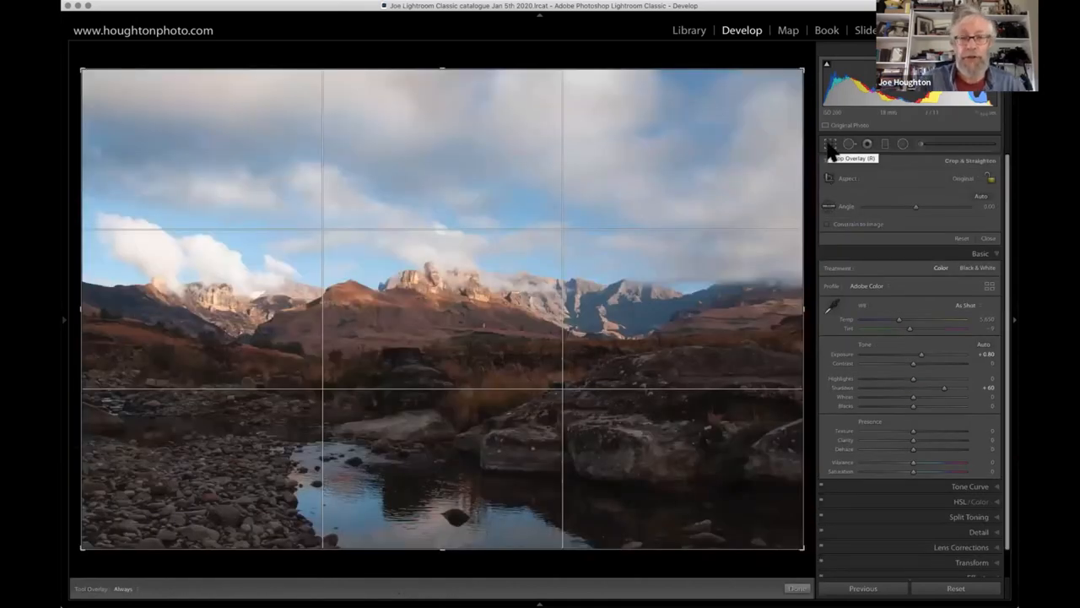
click(973, 179)
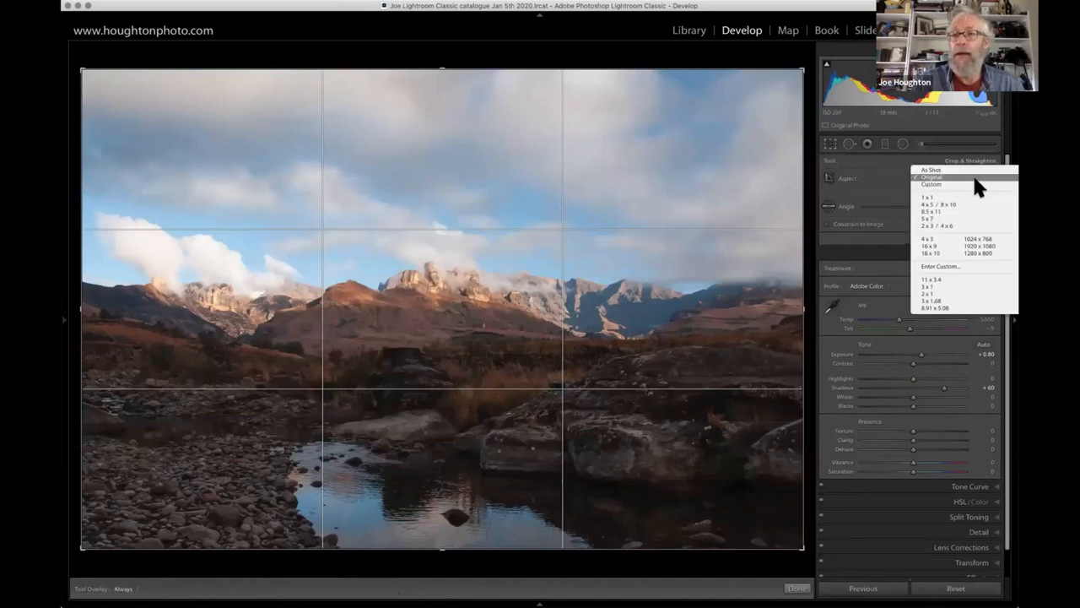
click(942, 287)
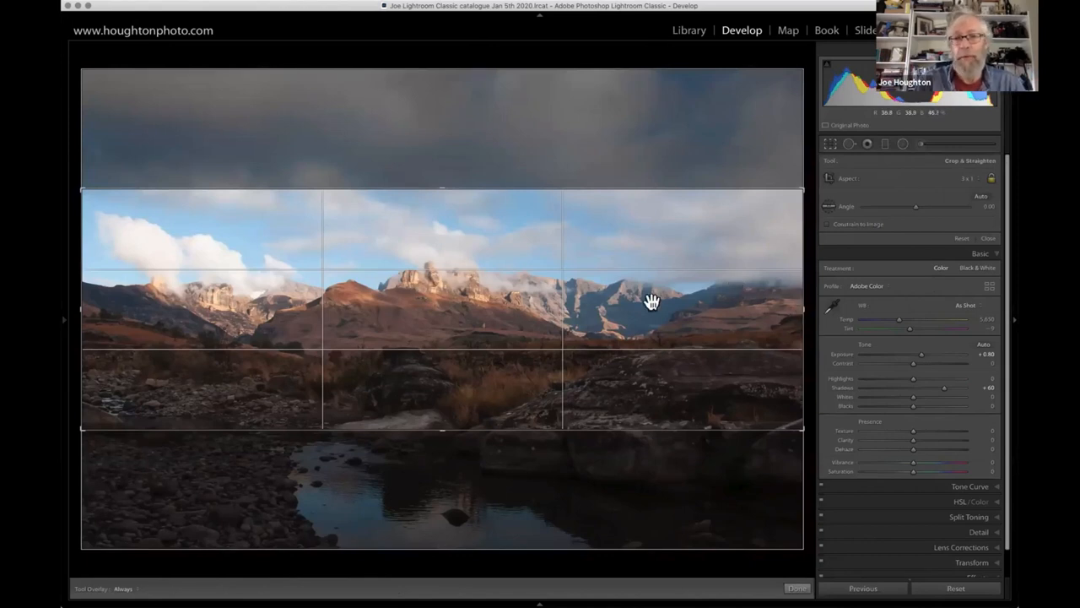
mouse_move(697, 293)
mouse_down()
mouse_move(697, 306)
mouse_move(697, 265)
mouse_move(702, 308)
mouse_move(689, 256)
mouse_move(695, 222)
mouse_move(695, 300)
mouse_move(697, 200)
mouse_move(705, 311)
mouse_up()
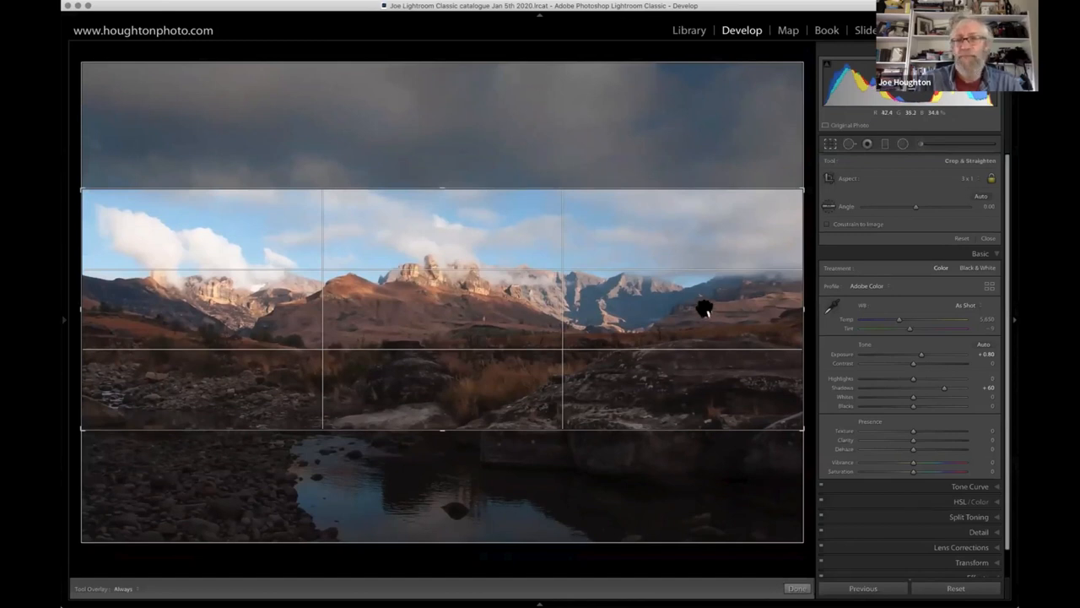
- Unlock the crop's aspect ratio, fine-tune its lower edge to just above the pool, and apply the crop
click(992, 179)
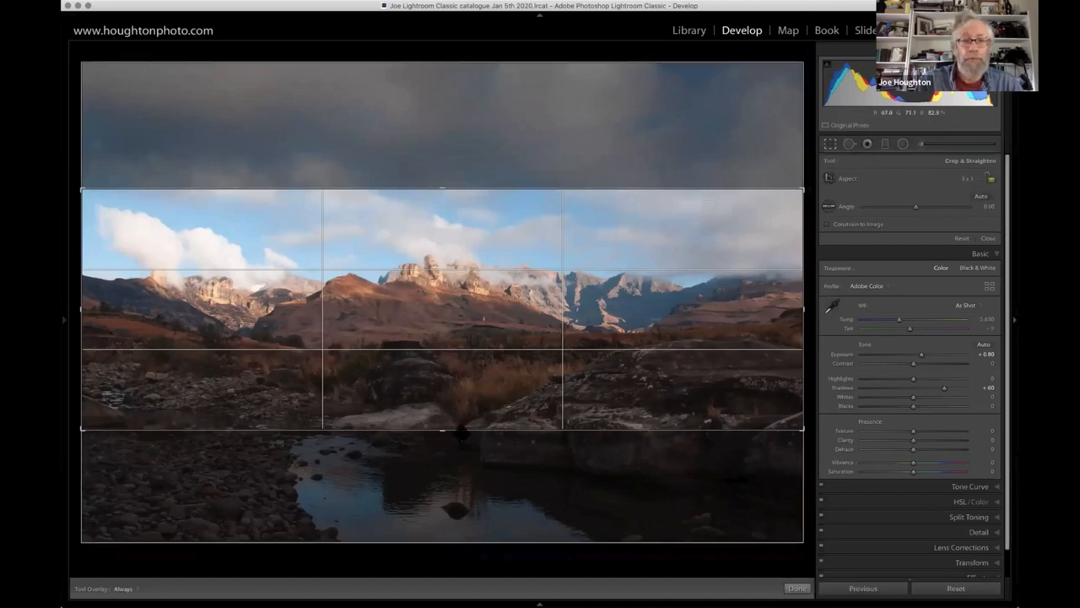
drag(445, 429, 448, 462)
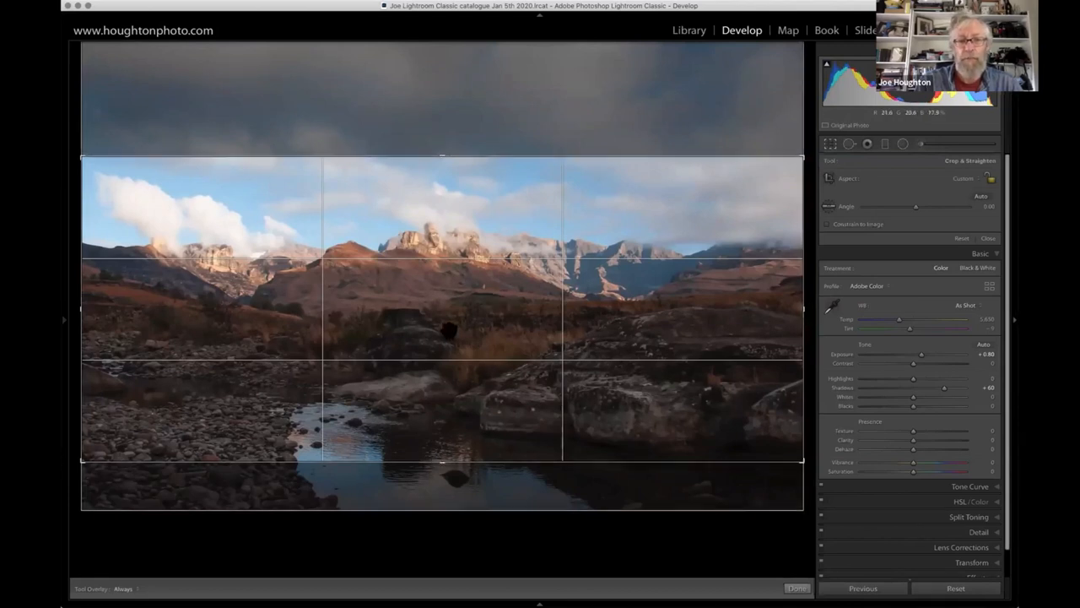
drag(439, 462, 440, 432)
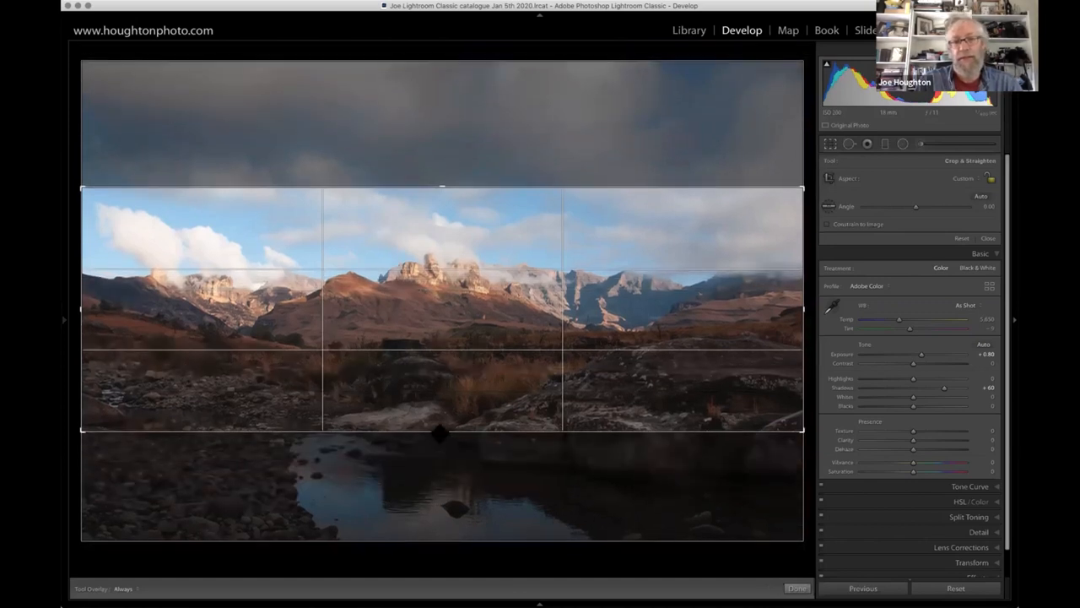
mouse_move(440, 444)
mouse_down()
mouse_move(441, 434)
mouse_move(441, 454)
mouse_move(440, 434)
mouse_up()
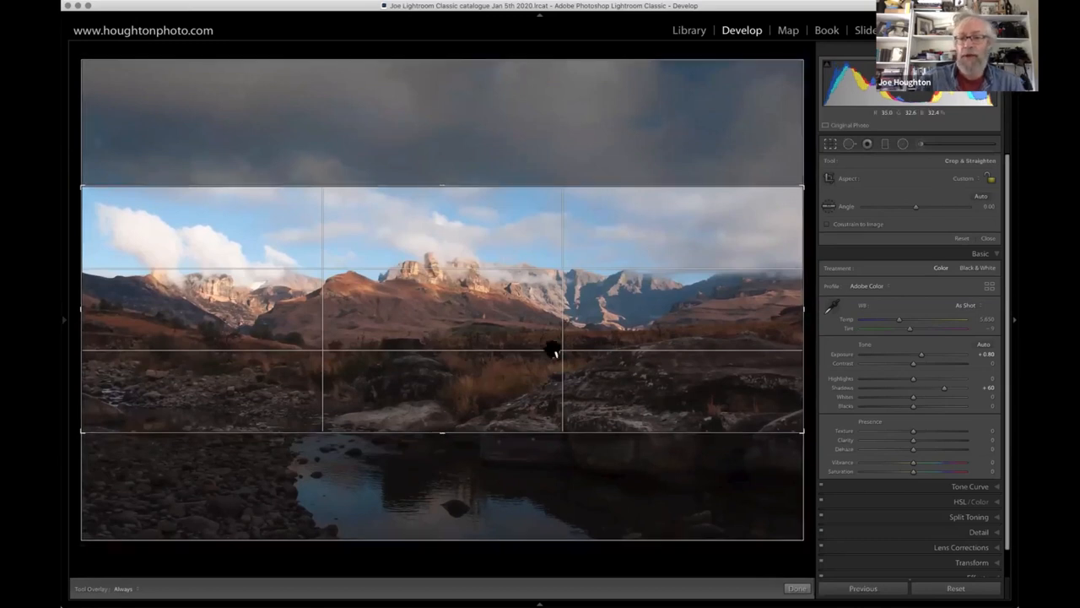
key(Return)
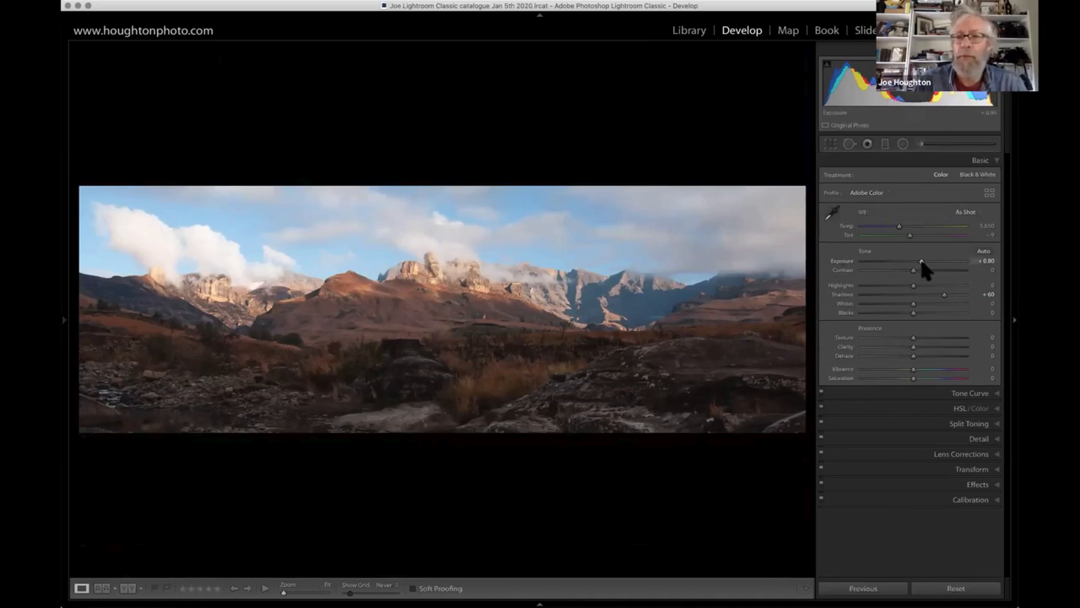
- Lower the photo's overall Exposure to +0.15 and its Shadows to +1
mouse_move(923, 262)
mouse_down()
mouse_move(956, 267)
mouse_move(914, 263)
mouse_up()
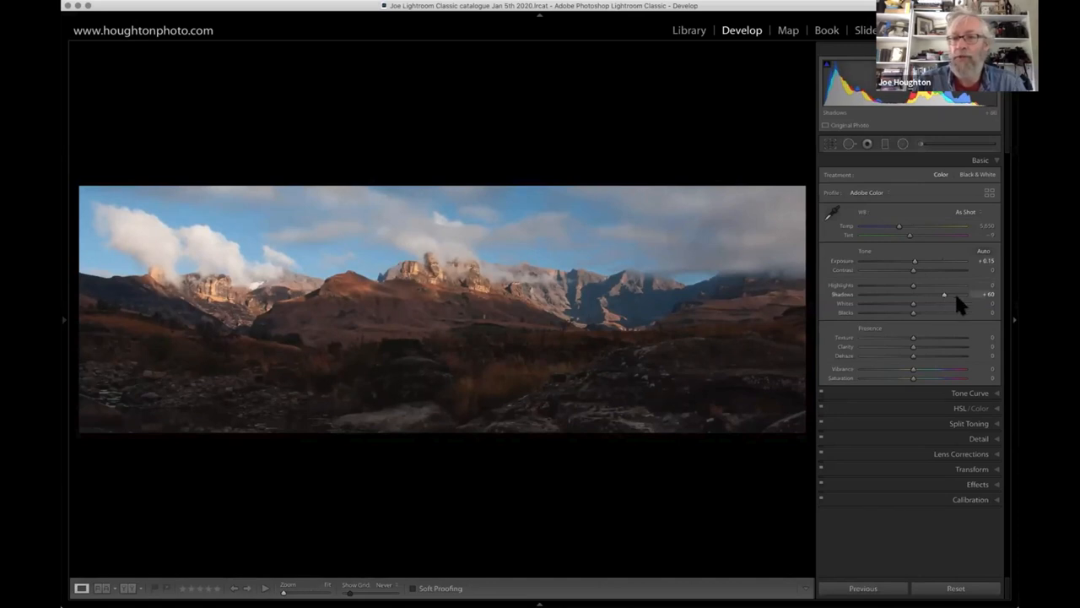
drag(957, 297, 913, 295)
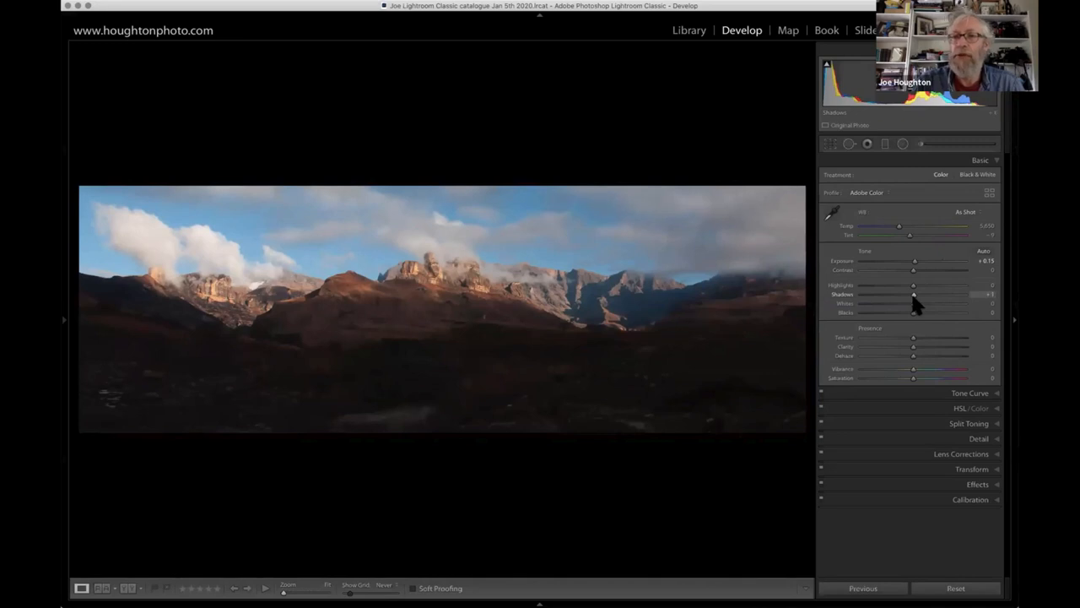
- Discard a trial graduated filter drawn down from the sky and place one rising from the foreground, centred near the mountains' base
click(885, 145)
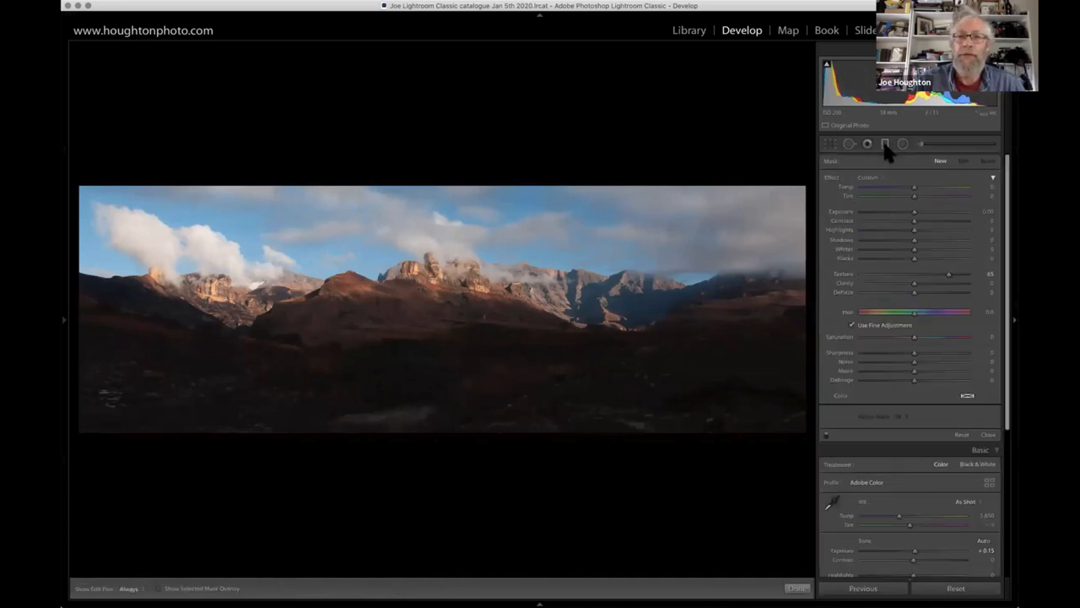
mouse_move(465, 204)
mouse_down()
mouse_move(455, 358)
mouse_move(463, 397)
mouse_move(469, 354)
mouse_up()
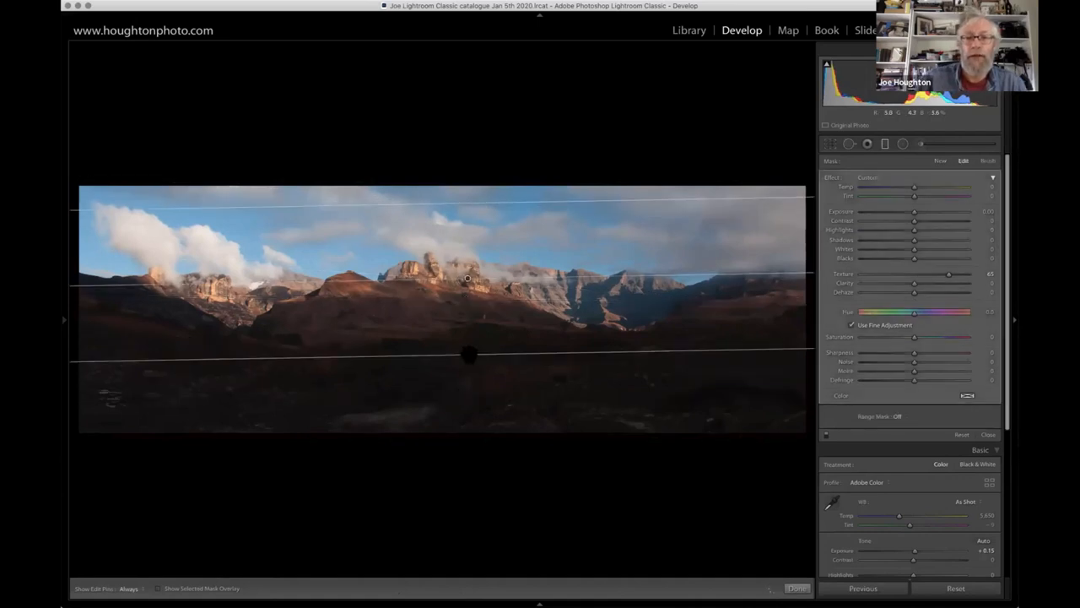
key(Delete)
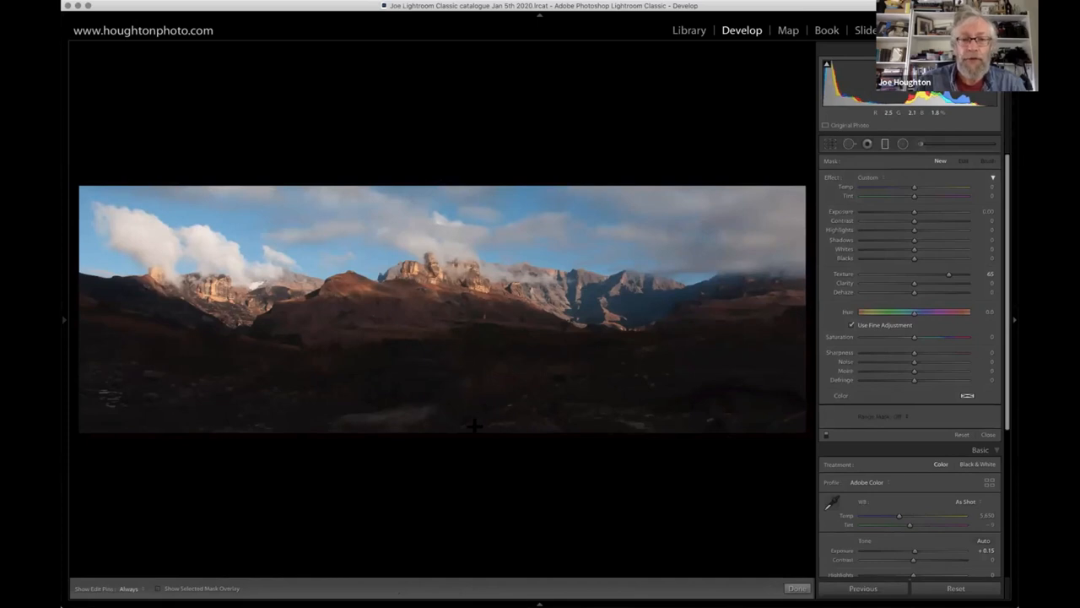
drag(437, 424, 433, 275)
drag(439, 330, 438, 314)
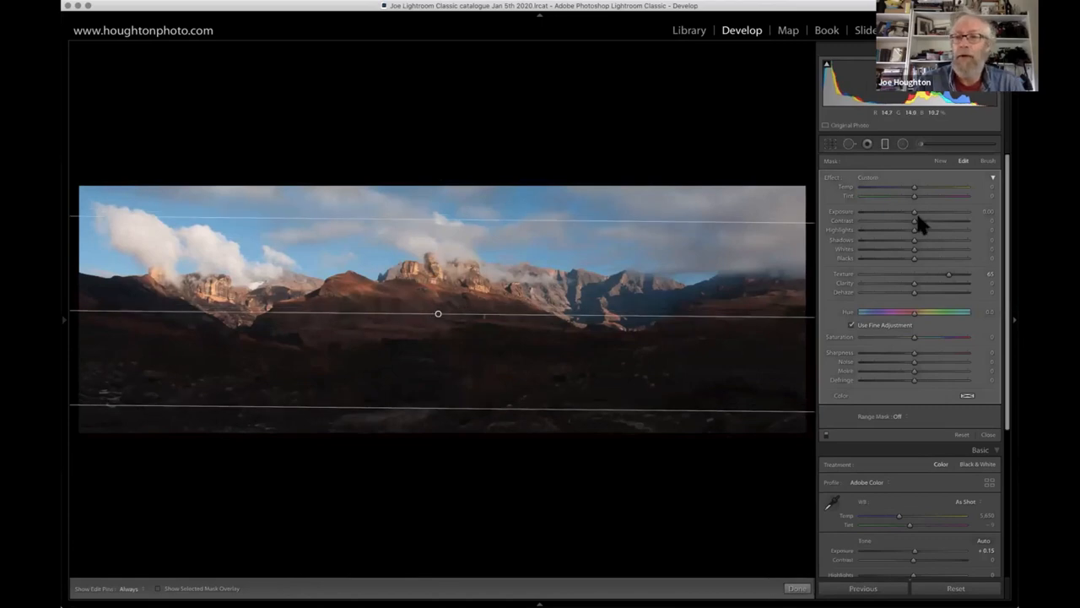
- Reset the graduated filter's Texture to 0 and raise its Exposure to 3.01
double_click(949, 282)
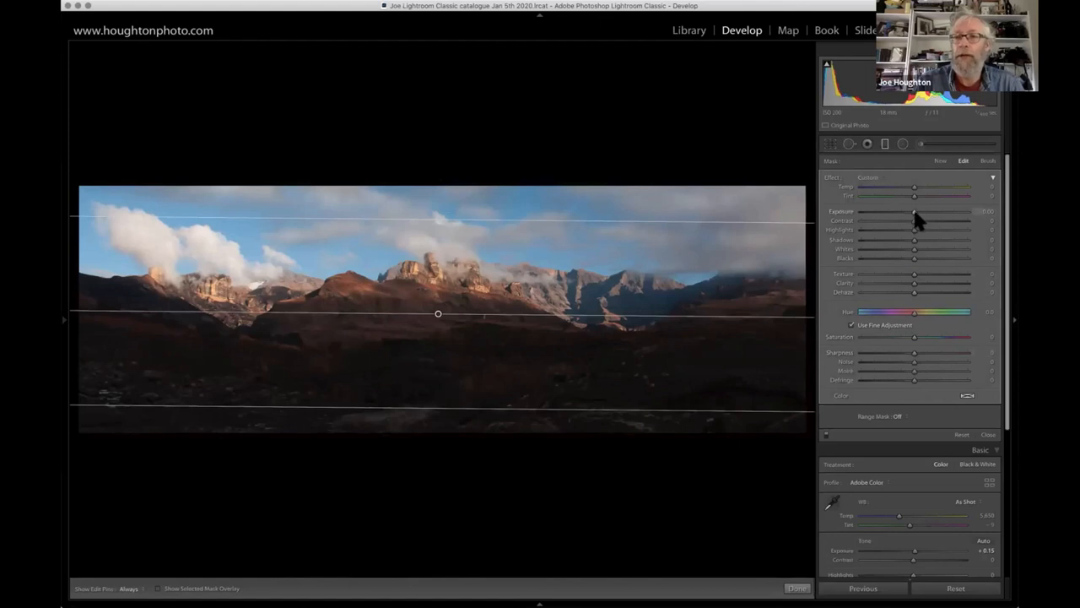
drag(915, 212, 950, 215)
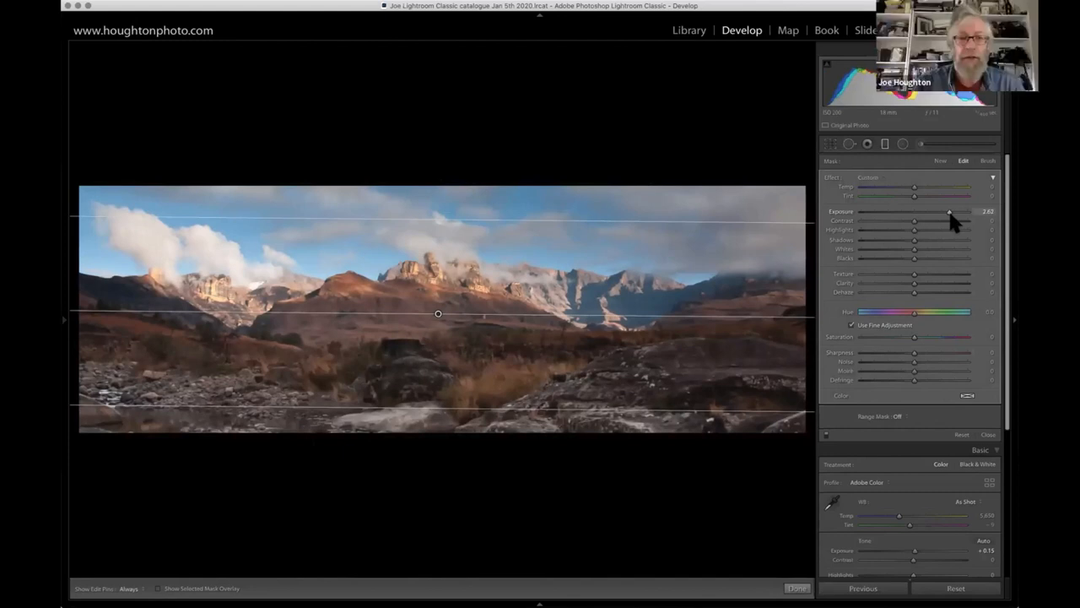
drag(950, 214, 955, 216)
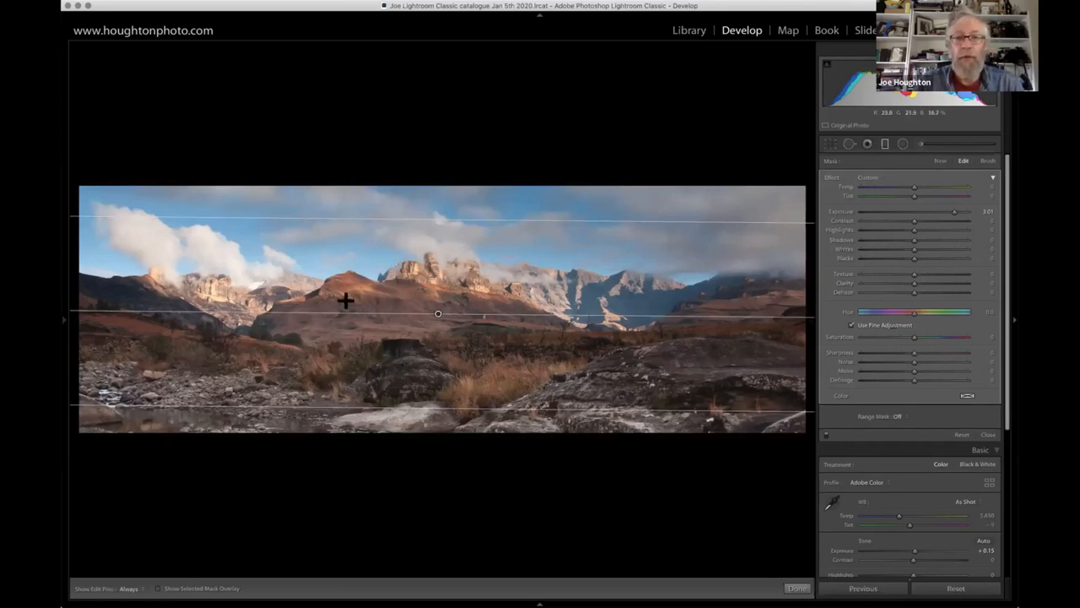
- Add a Luminance range mask to the graduated filter and narrow its range to 0/72
click(906, 416)
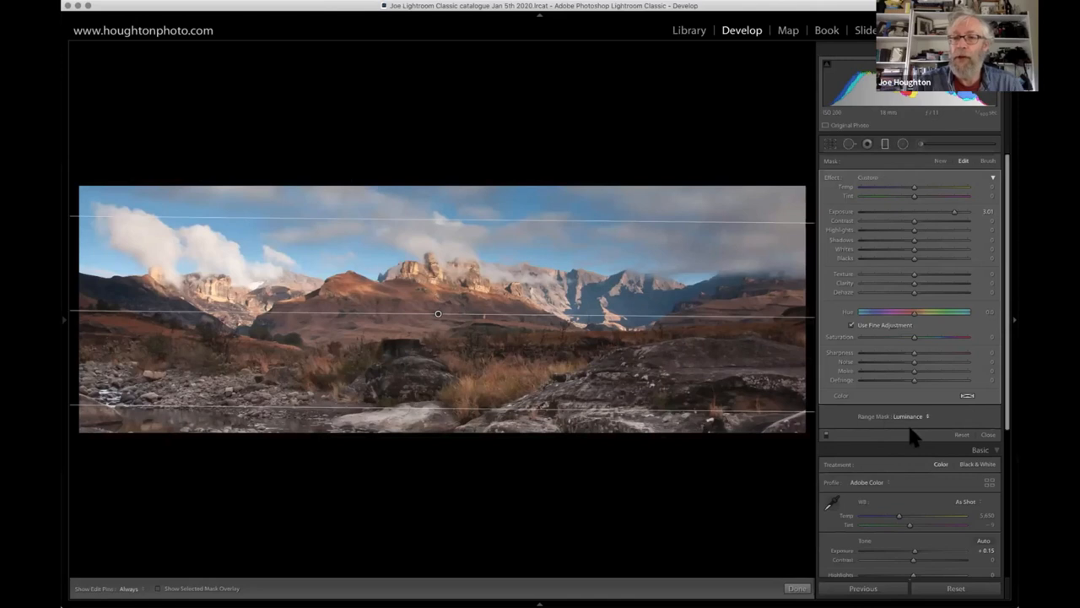
click(910, 434)
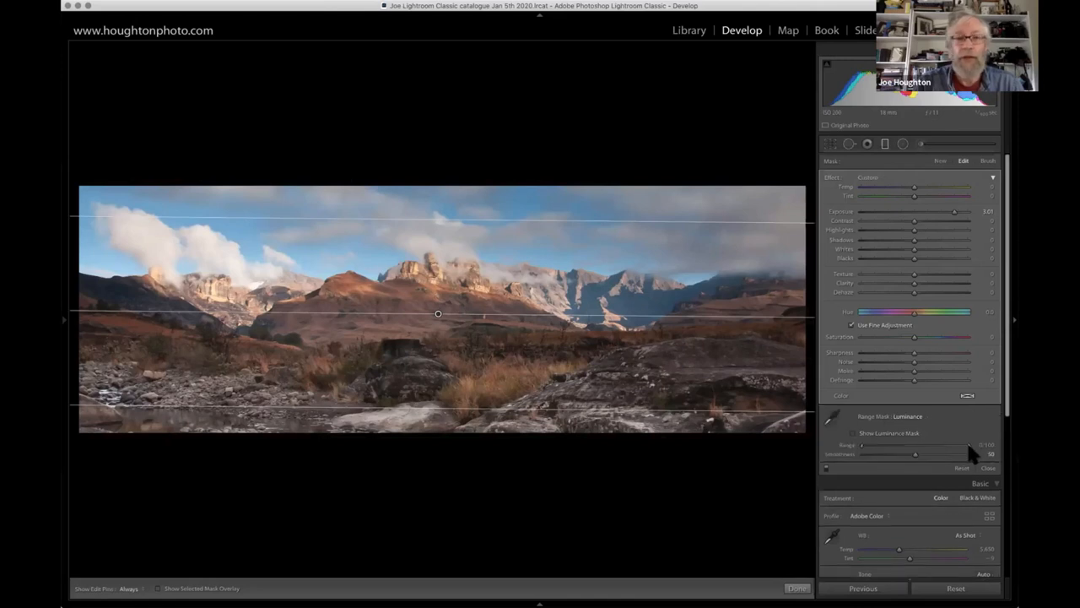
mouse_move(953, 443)
mouse_down()
mouse_move(937, 443)
mouse_move(972, 445)
mouse_up()
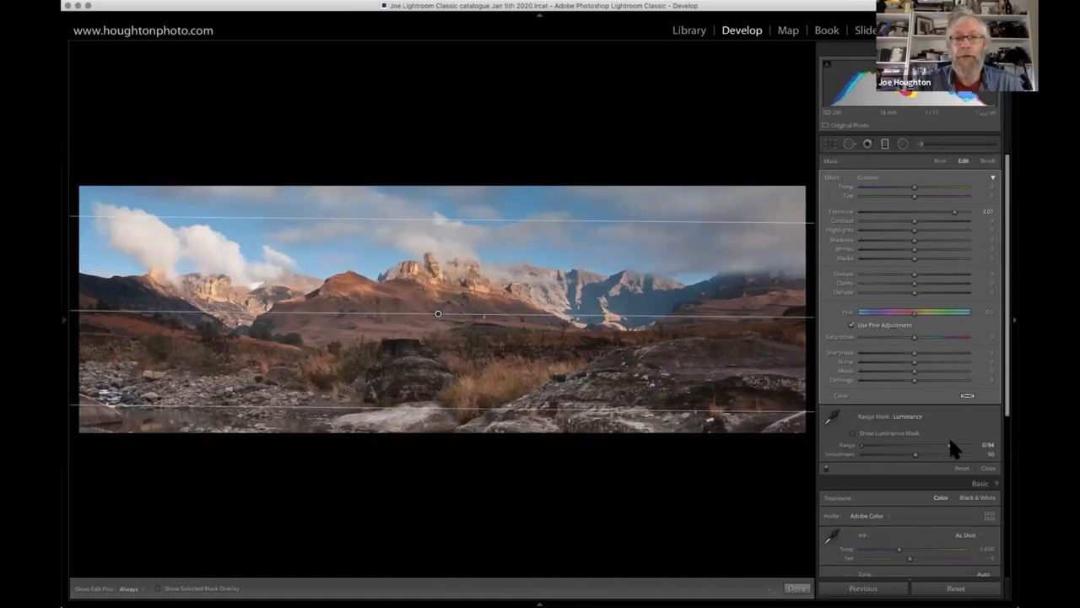
click(949, 442)
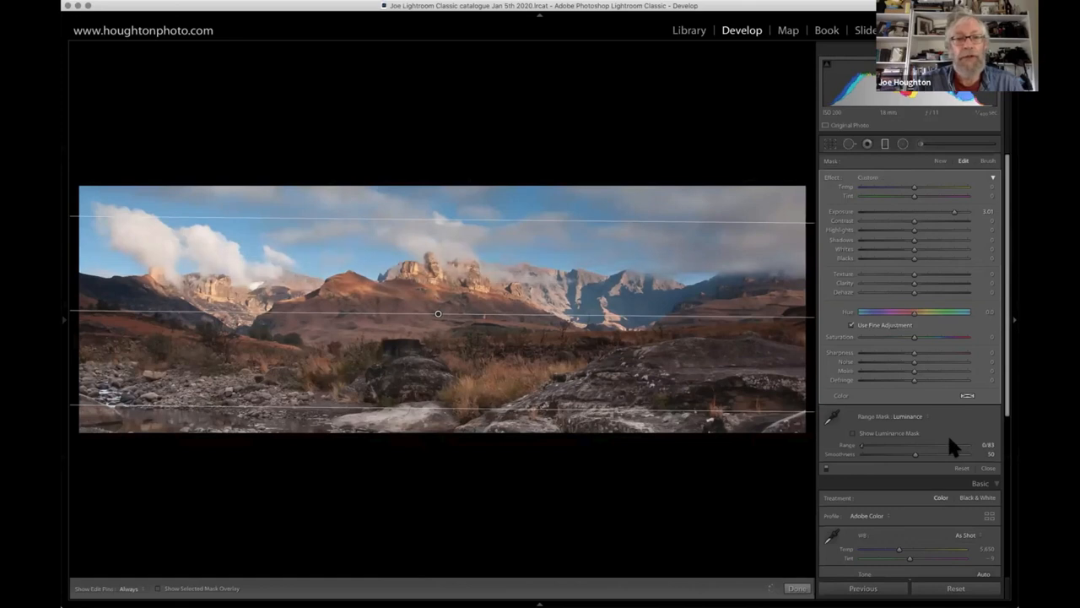
drag(958, 439, 945, 439)
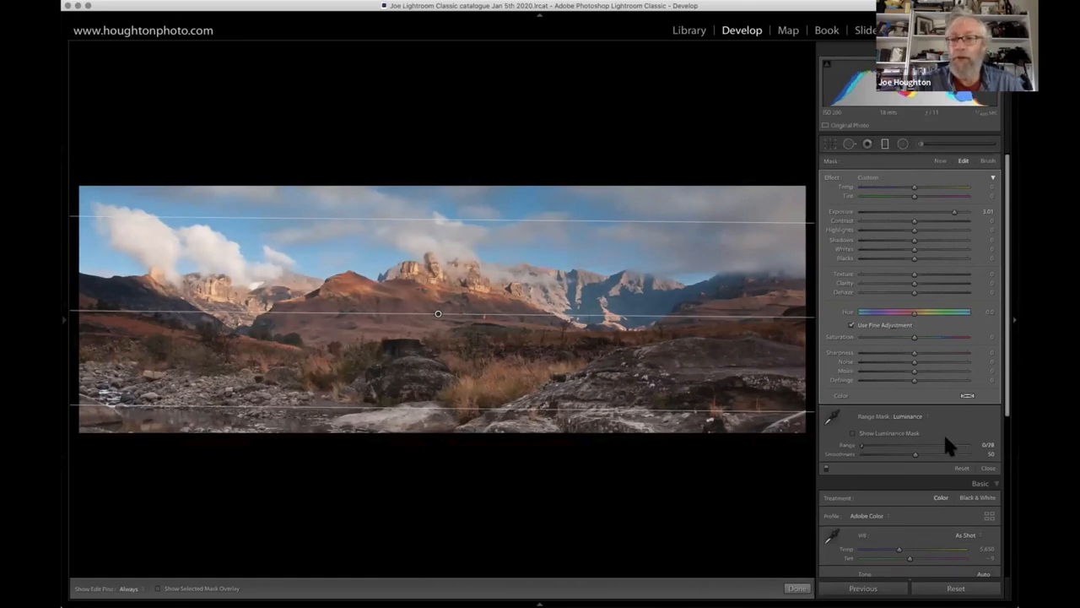
drag(940, 446, 938, 447)
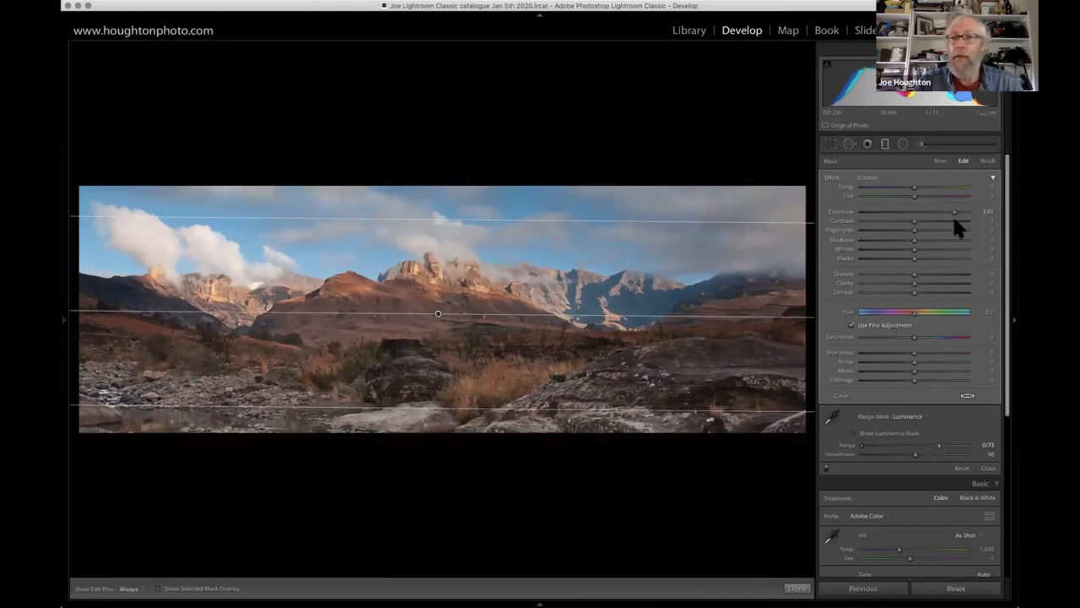
- Raise the graduated filter's Exposure to 3.79 and tighten its gradient, centring it near the mountains' base
mouse_move(984, 217)
mouse_down()
mouse_move(938, 222)
mouse_move(965, 211)
mouse_up()
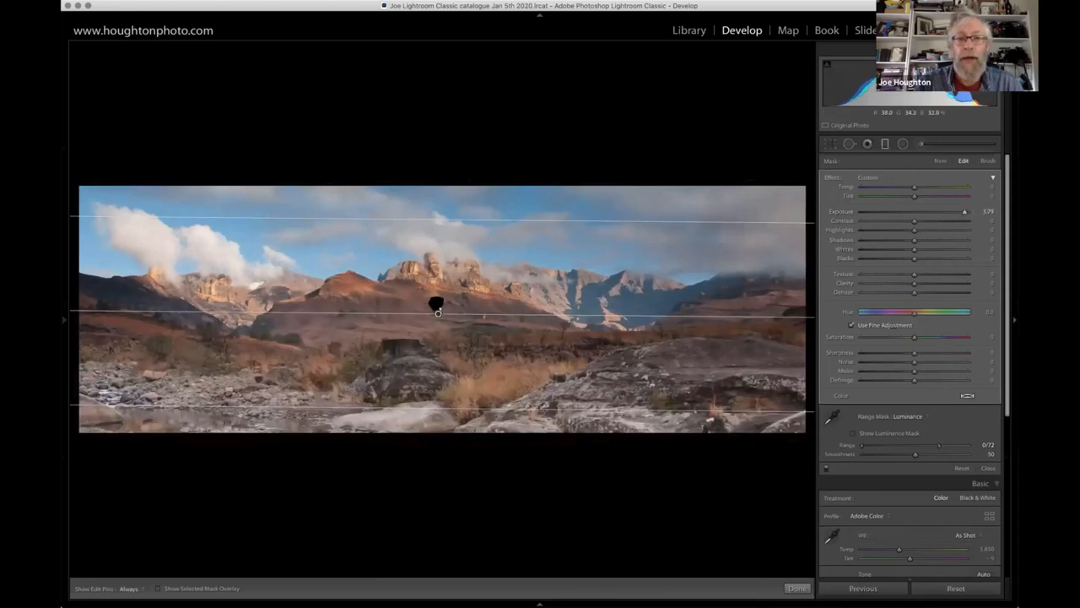
drag(436, 305, 436, 295)
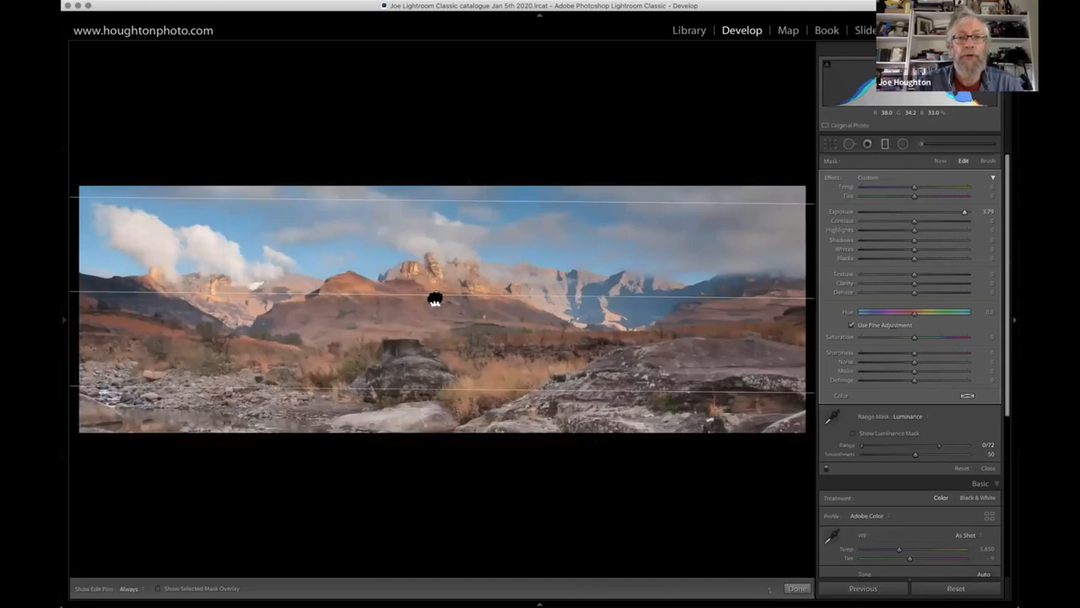
drag(442, 204, 448, 239)
drag(439, 291, 434, 315)
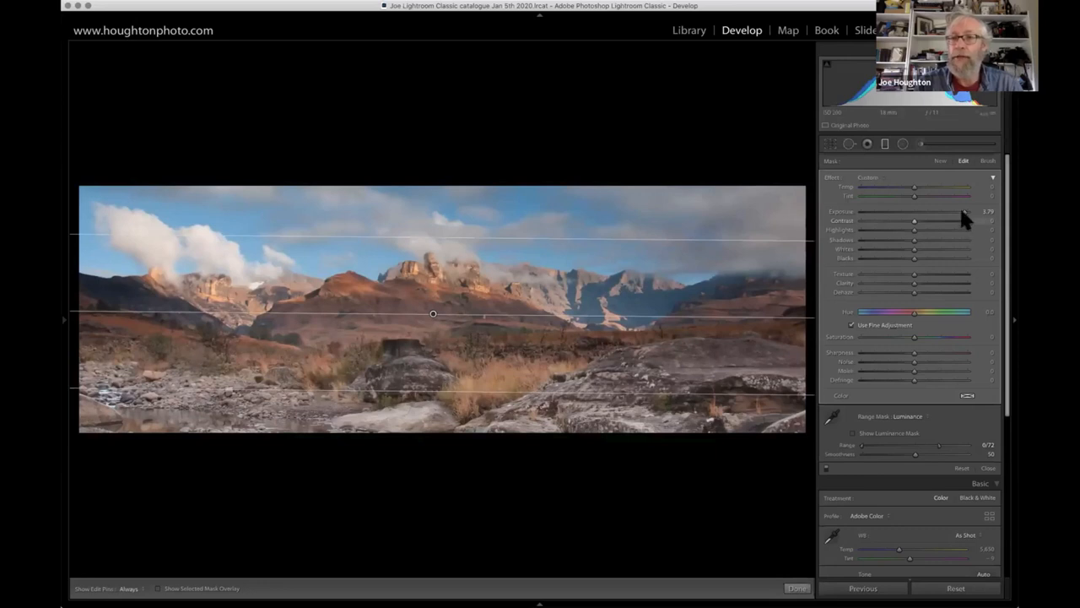
- Set the graduated filter's Exposure to 3.67 and Shadows to 5, and close the filter
drag(957, 210, 963, 211)
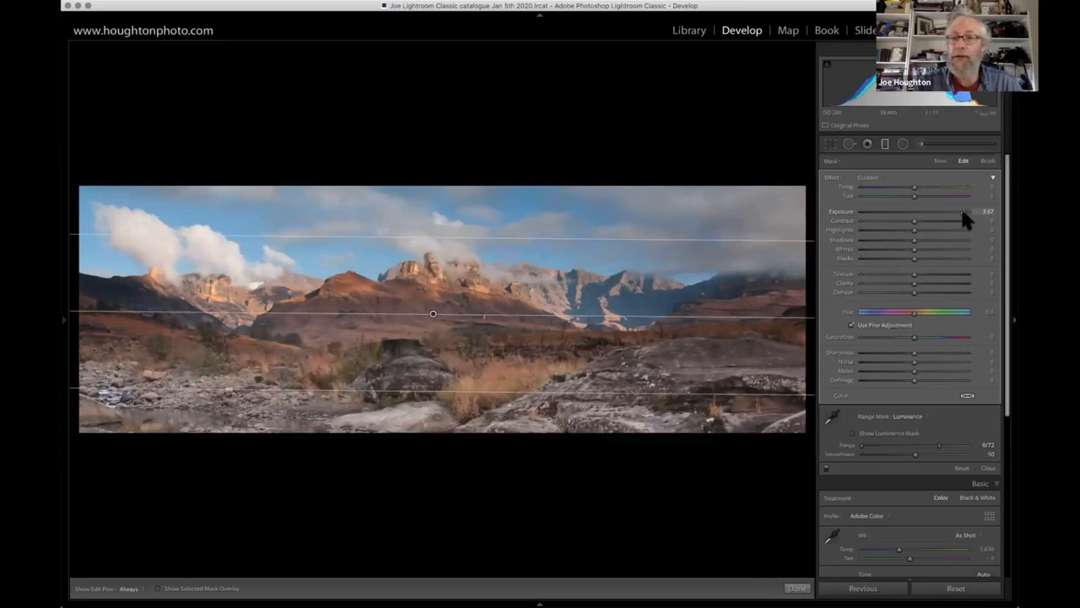
mouse_move(915, 240)
mouse_down()
mouse_move(944, 240)
mouse_move(917, 241)
mouse_up()
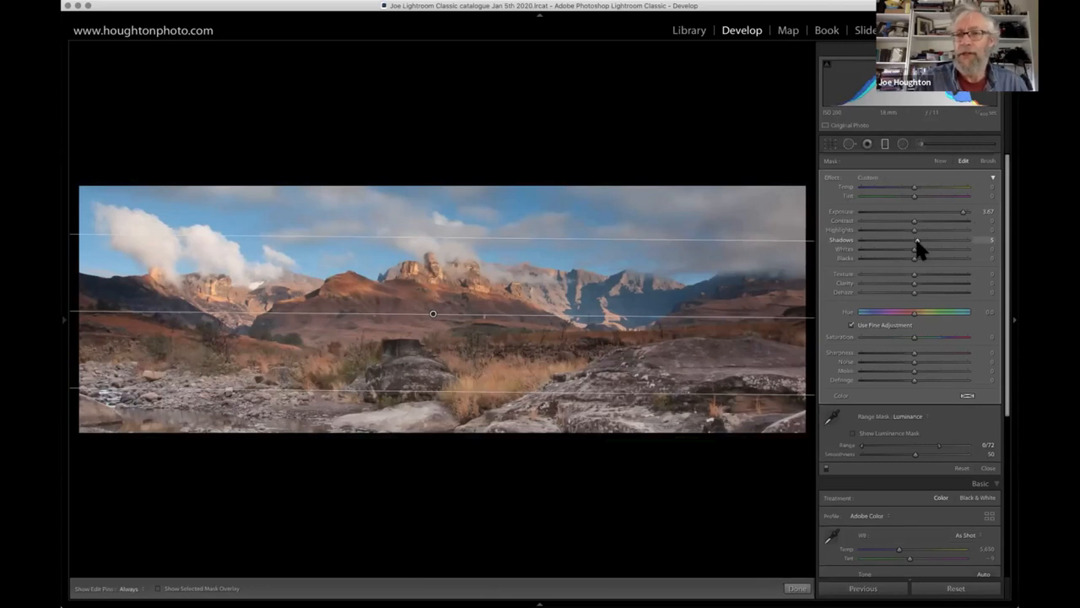
click(885, 144)
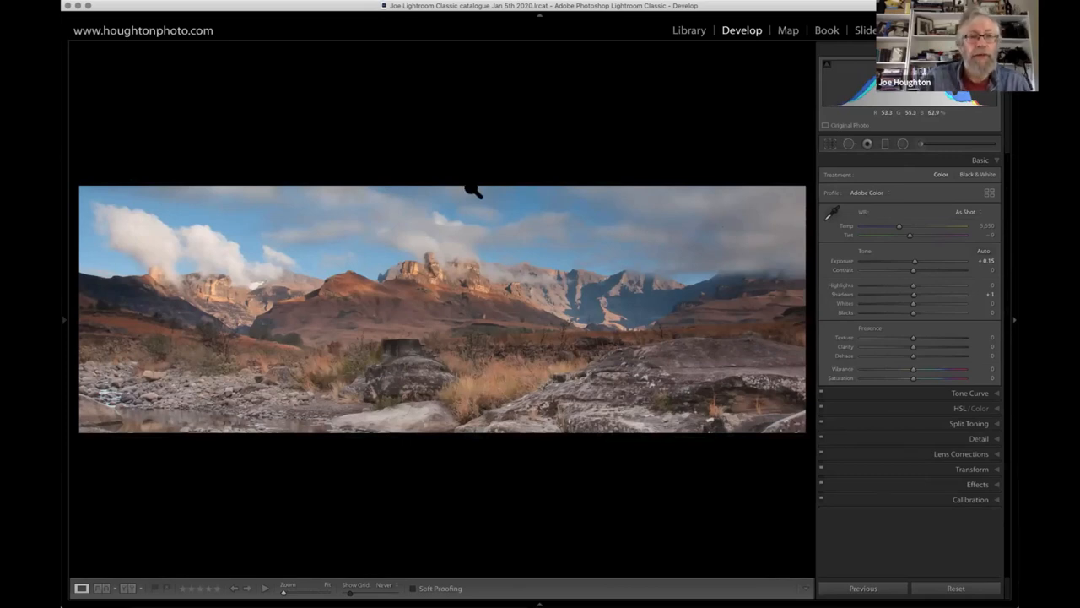
- Cycle the photo's info overlay from the camera settings to the file name, capture date and dimensions
key(i)
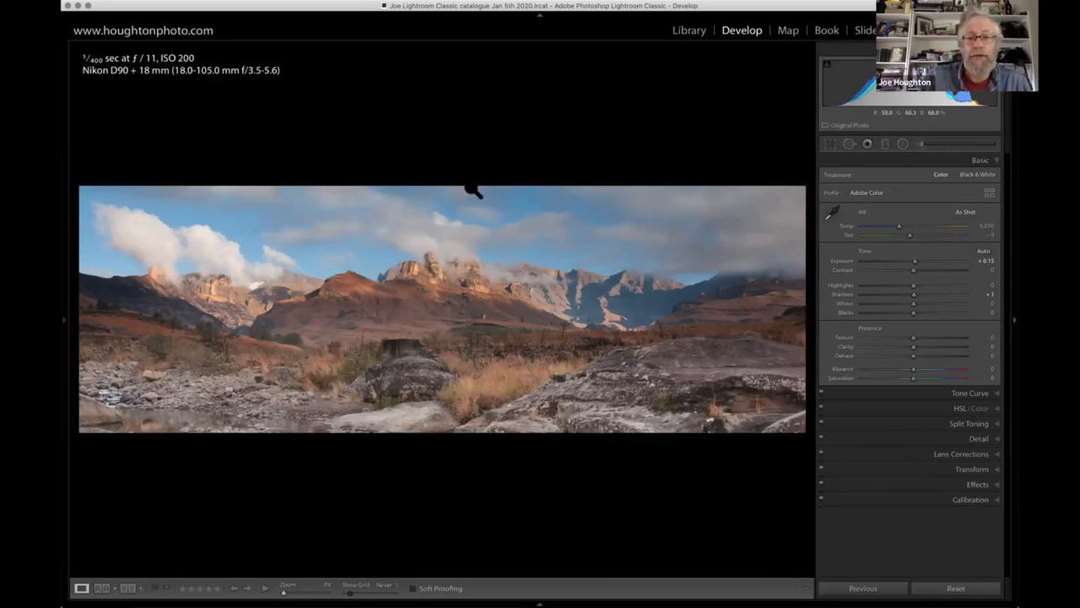
key(i)
- Add a radial filter over the pale rock along the photo's lower edge, reset its Texture to 0 and set Exposure to -0.53
key(i)
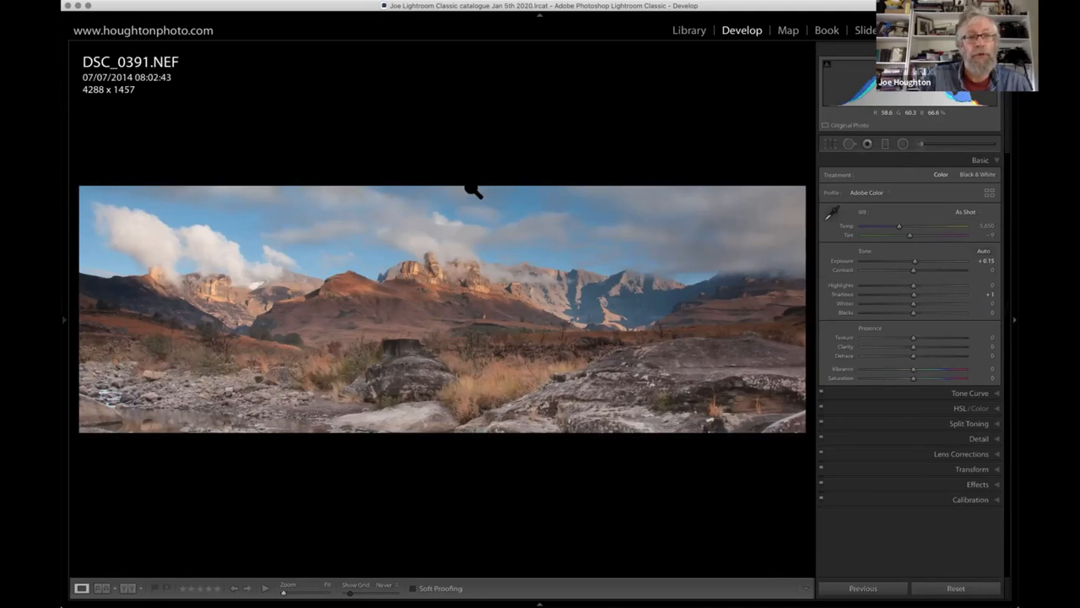
key(i)
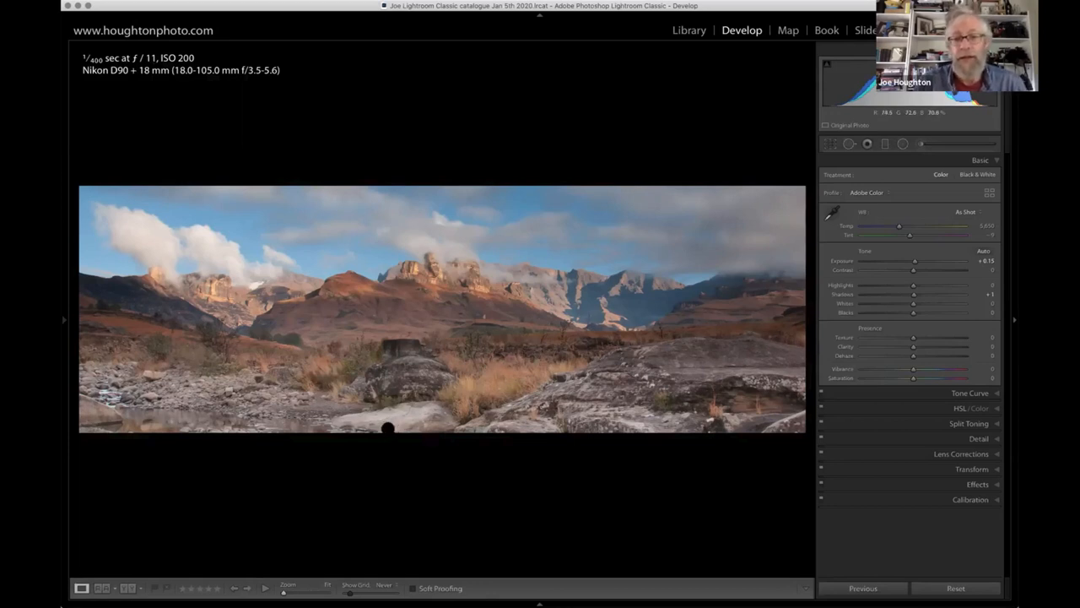
click(903, 143)
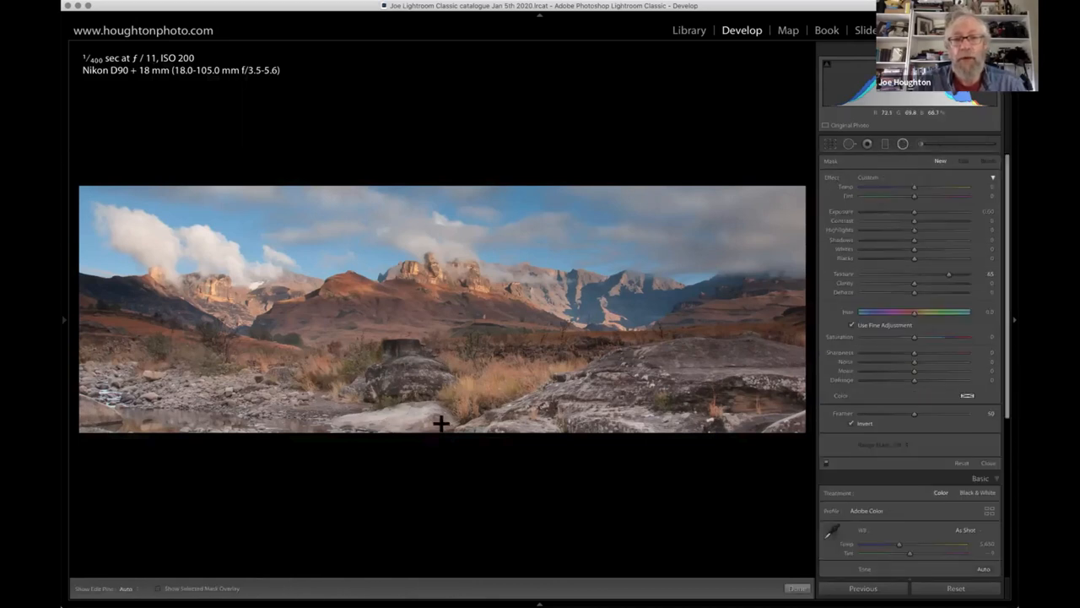
drag(399, 423, 517, 451)
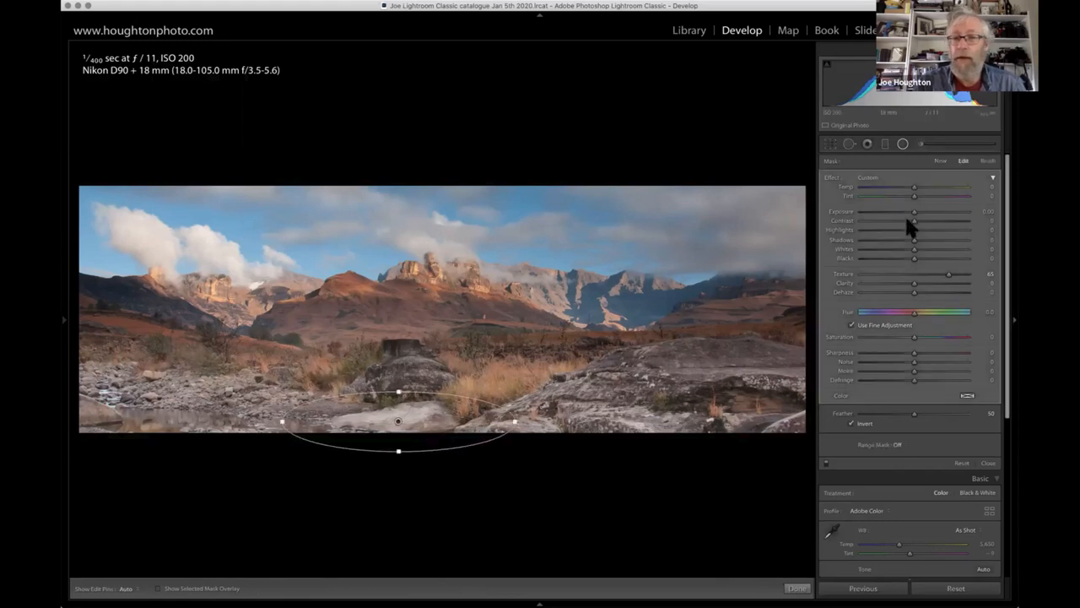
double_click(950, 276)
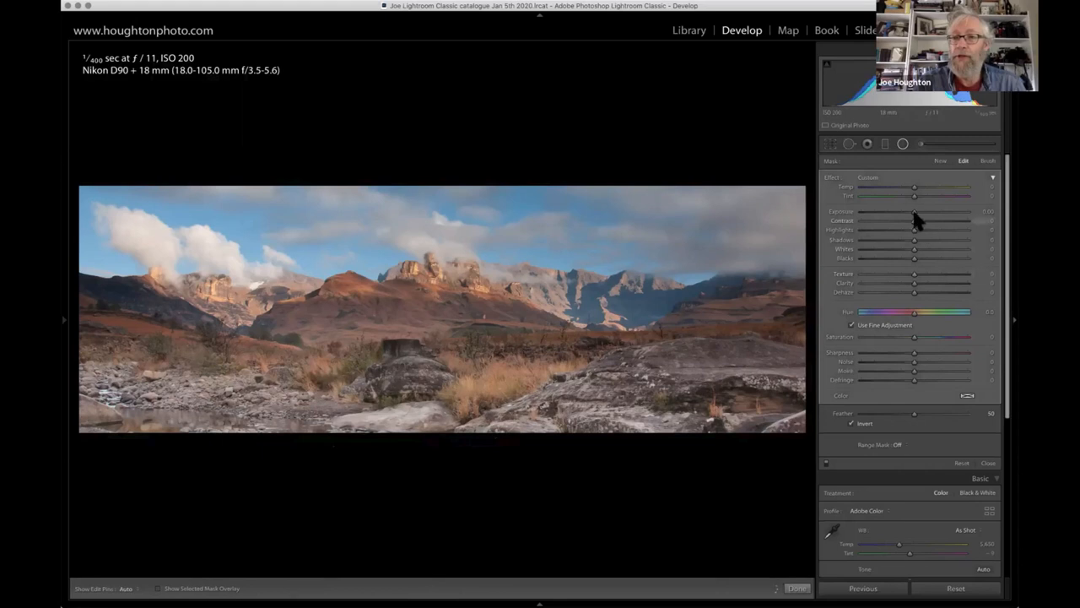
click(908, 213)
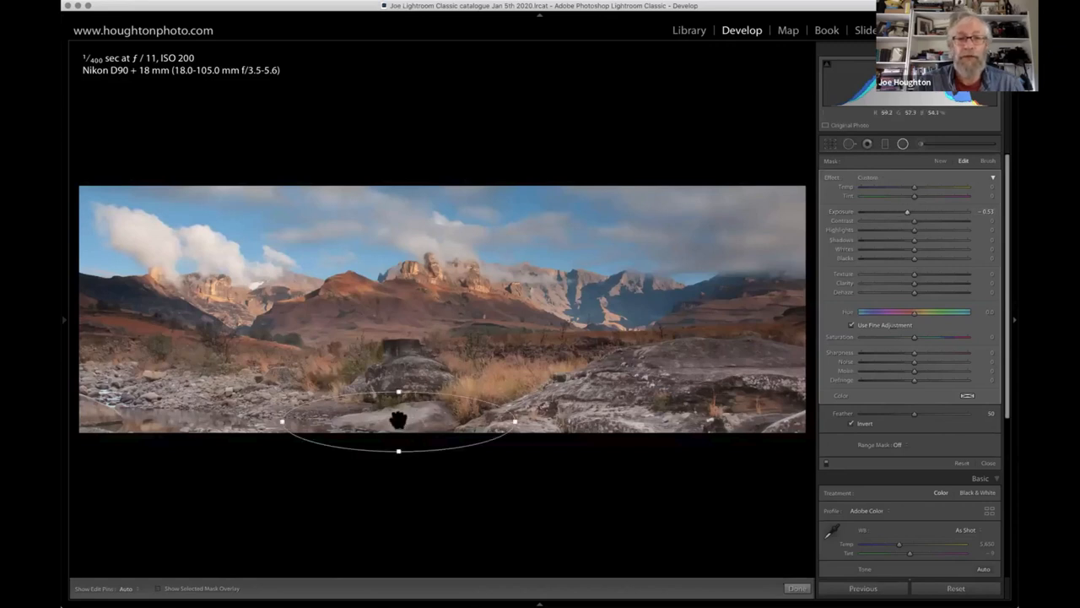
- Duplicate the rock's radial filter, move the copy onto the large rocks at the photo's lower right and widen it to cover them
right_click(398, 419)
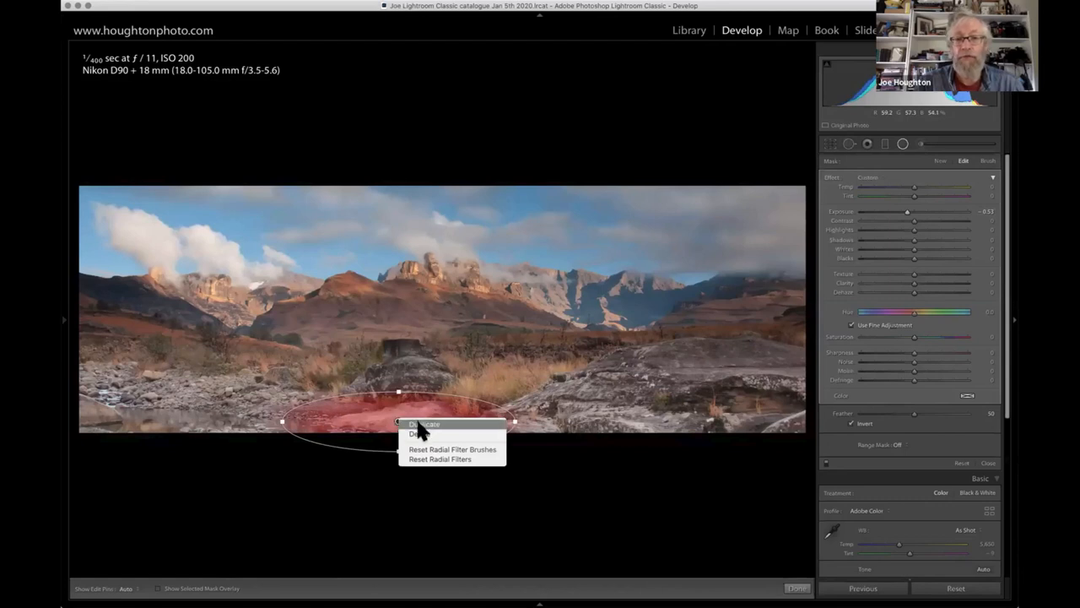
click(418, 424)
drag(398, 421, 489, 448)
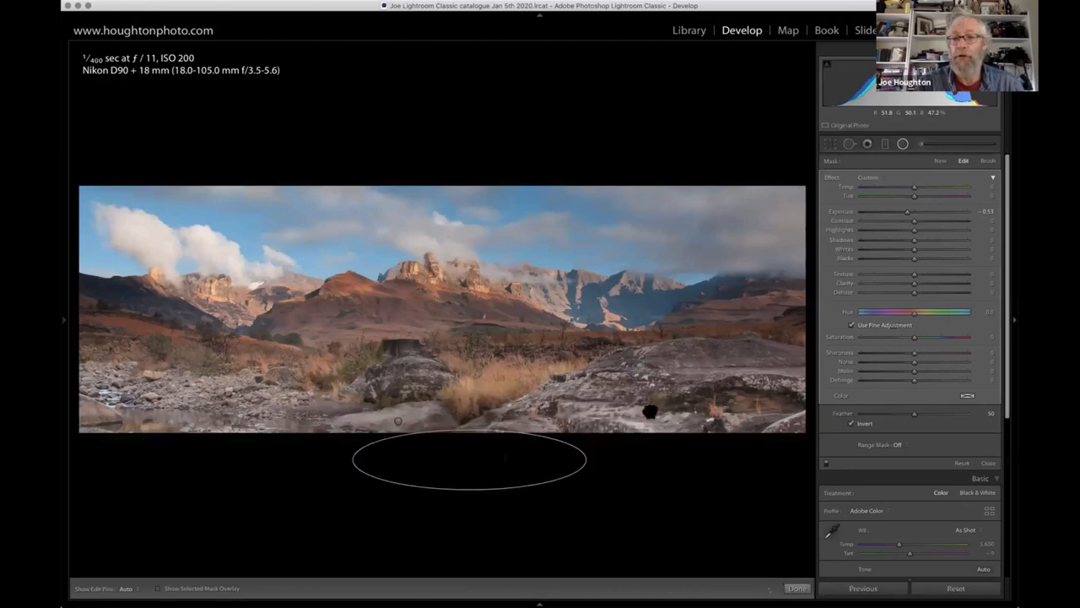
drag(650, 411, 623, 409)
drag(503, 417, 478, 418)
drag(791, 416, 817, 417)
drag(631, 417, 645, 417)
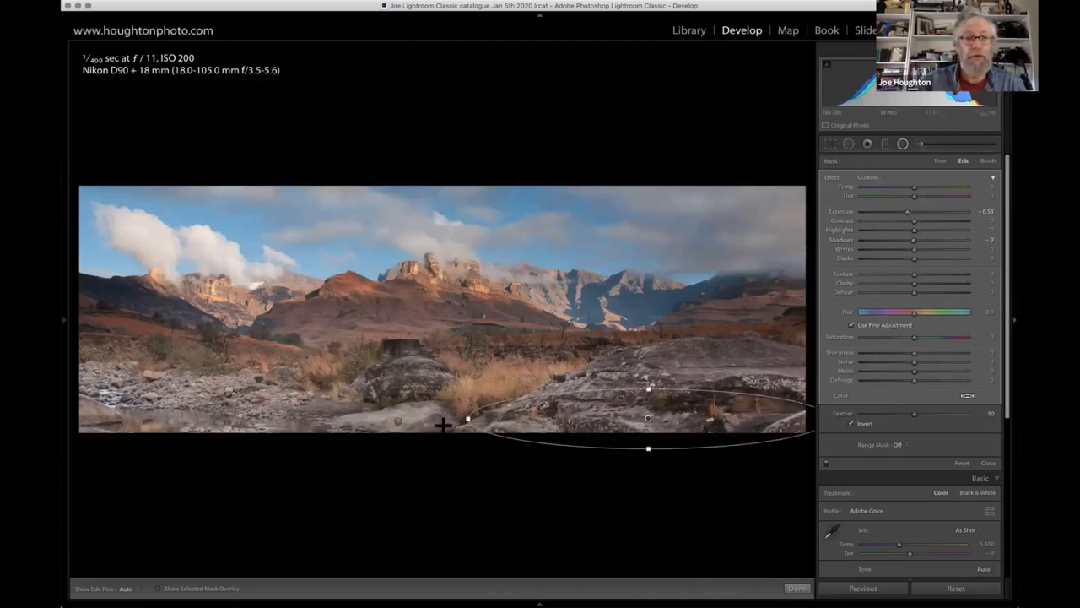
- Place a copy of the pale rock's radial filter over the stony stream, tilt and enlarge it to fit the bank, and close the filter
click(397, 422)
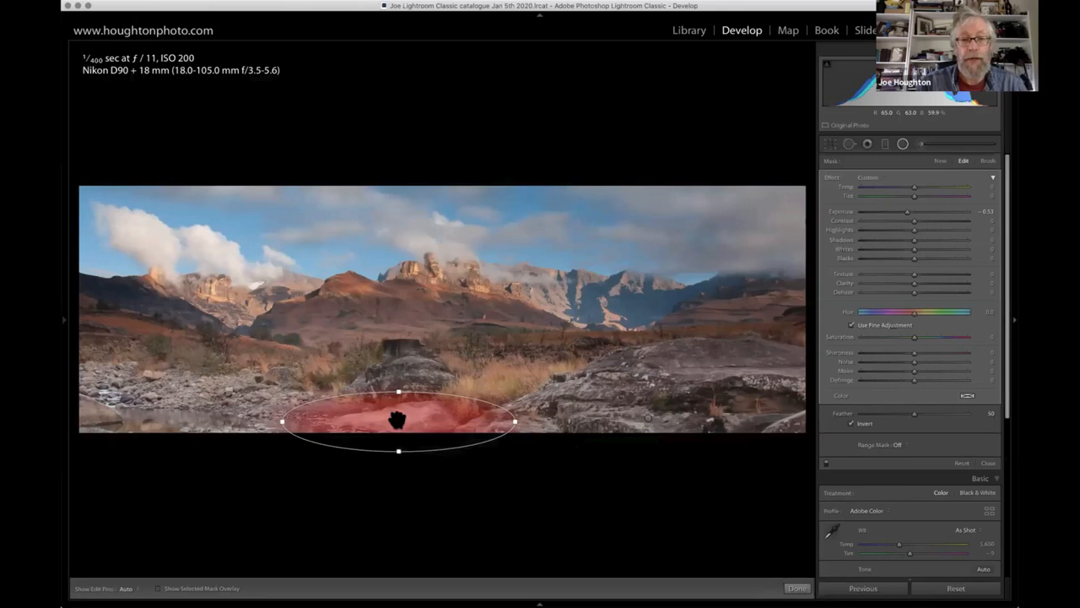
drag(393, 417, 191, 393)
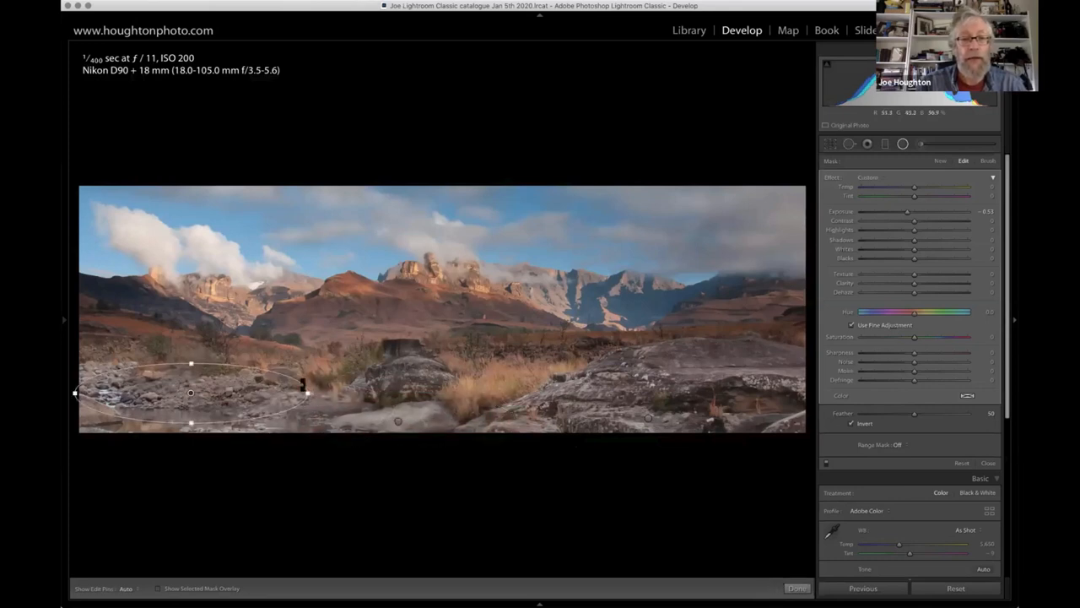
drag(304, 404, 305, 417)
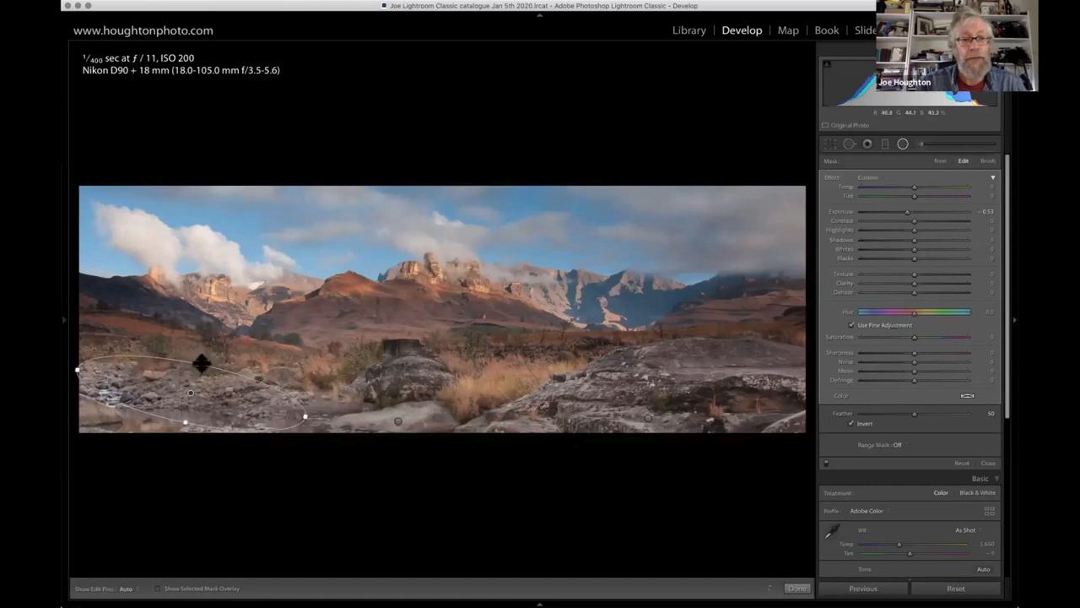
drag(209, 346, 209, 332)
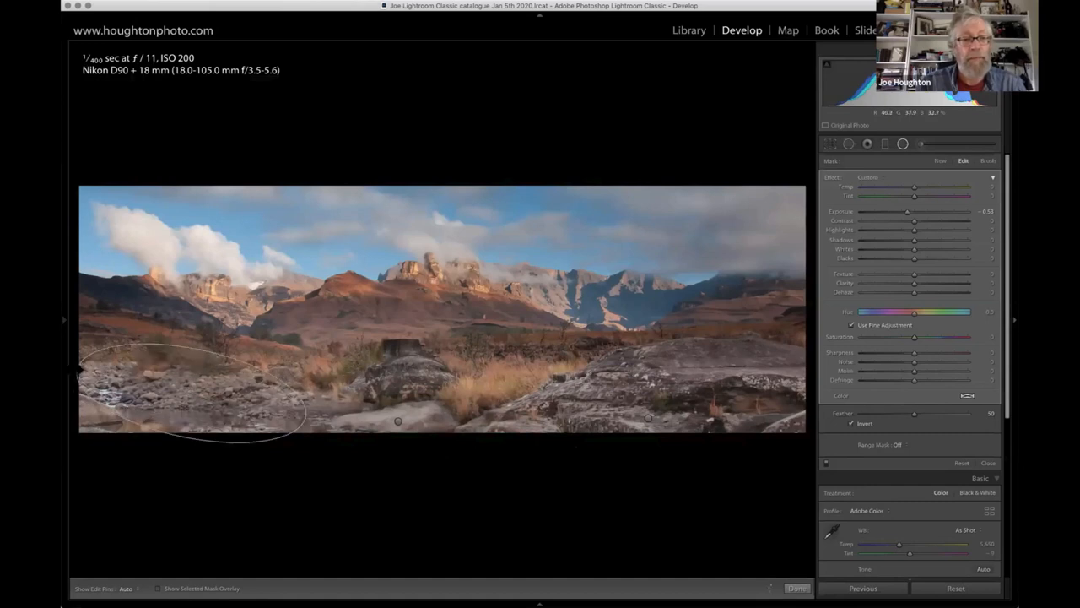
drag(305, 416, 338, 424)
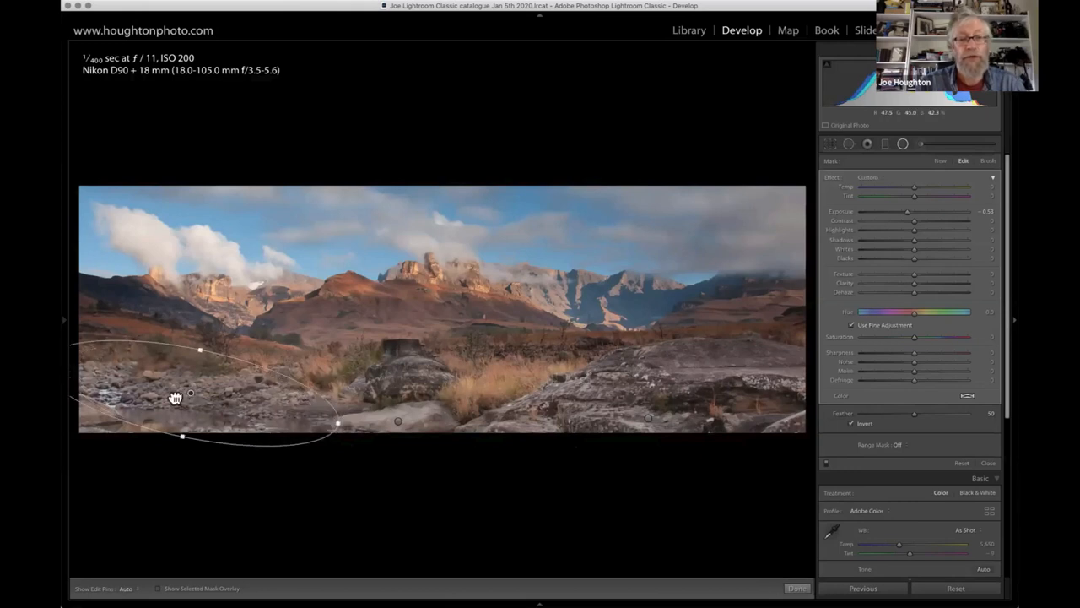
drag(174, 398, 164, 399)
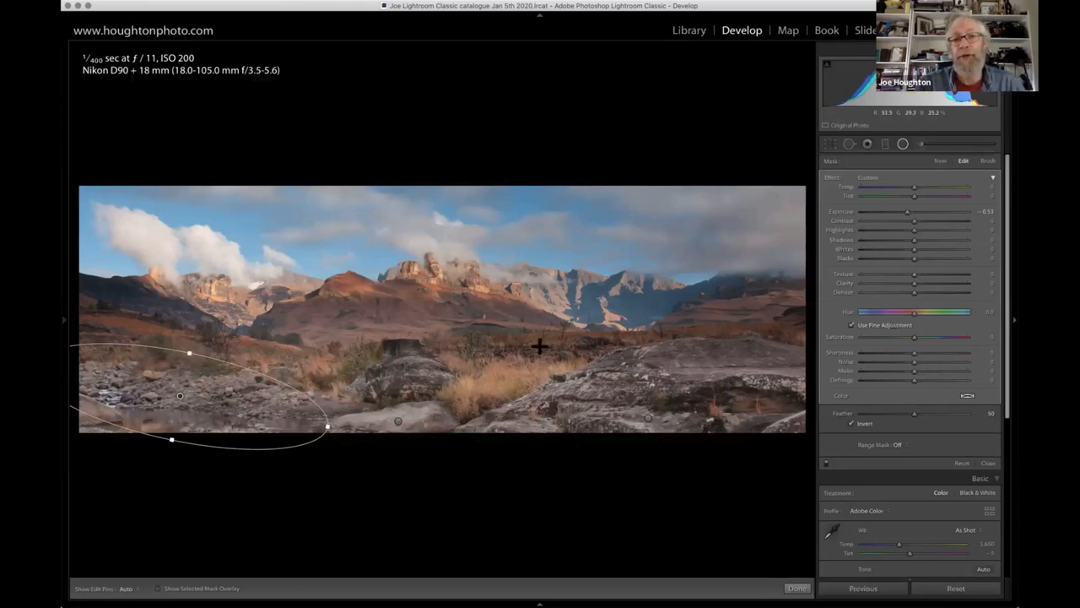
click(903, 146)
- Draw a radial filter over the central mountains and set its Exposure to 0.40, Dehaze to 24 and Texture to 77
click(903, 146)
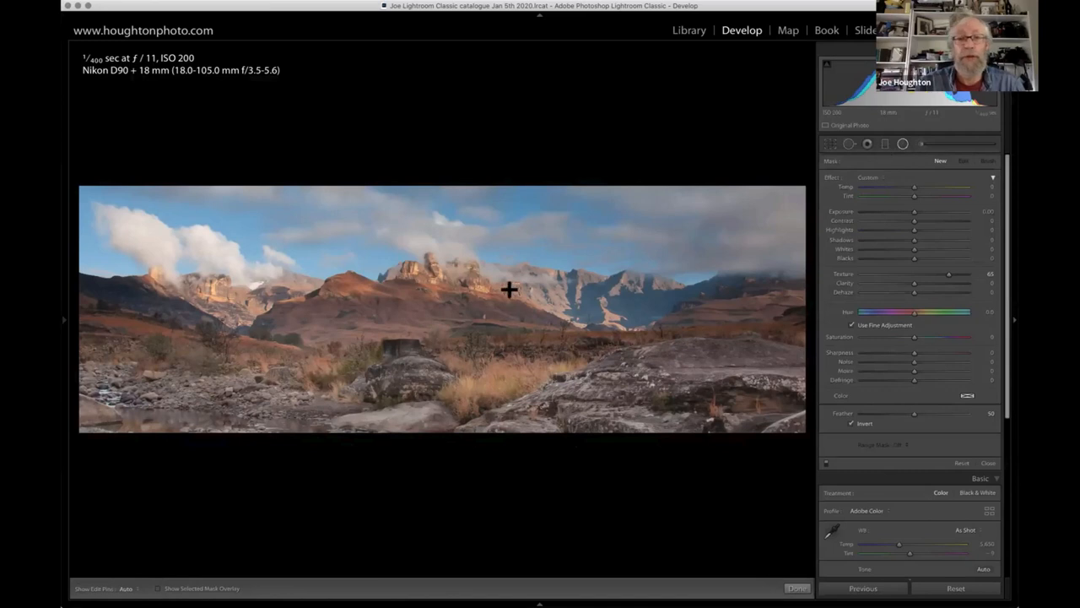
drag(424, 302, 599, 362)
double_click(949, 273)
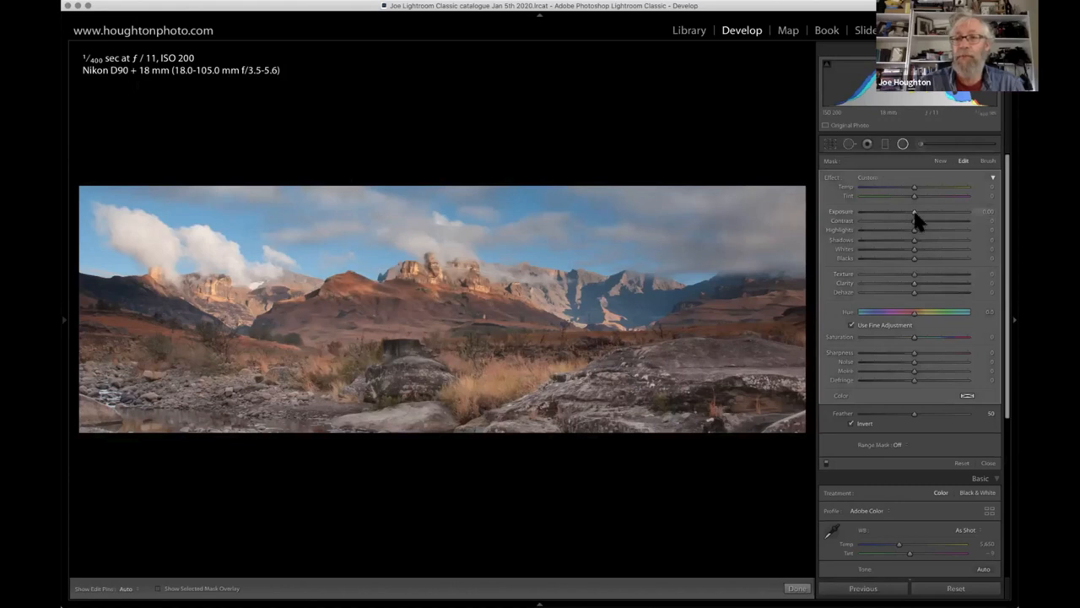
drag(916, 211, 920, 216)
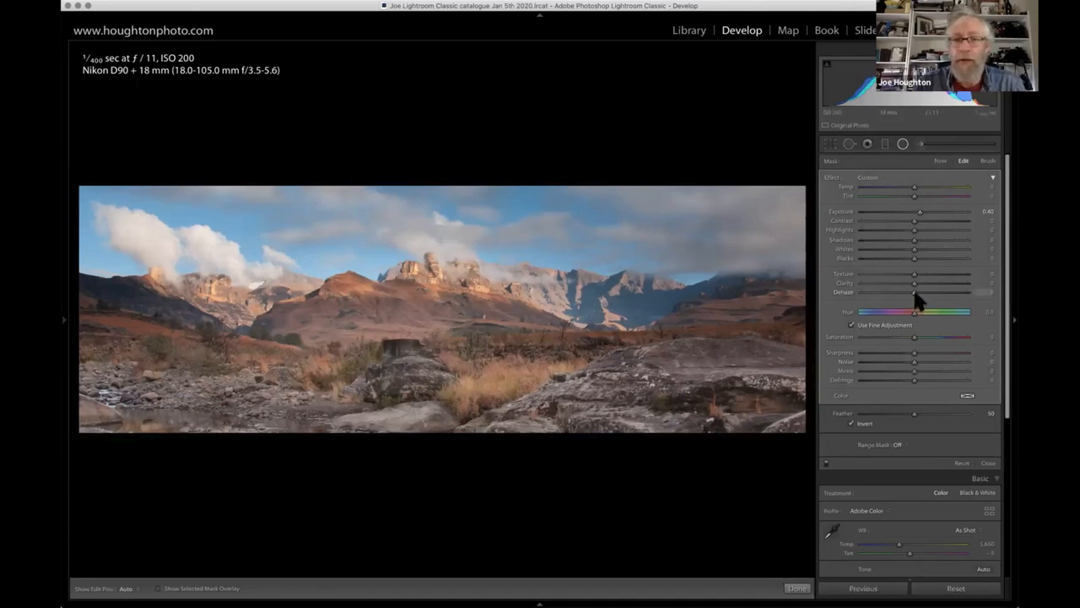
drag(919, 303, 930, 301)
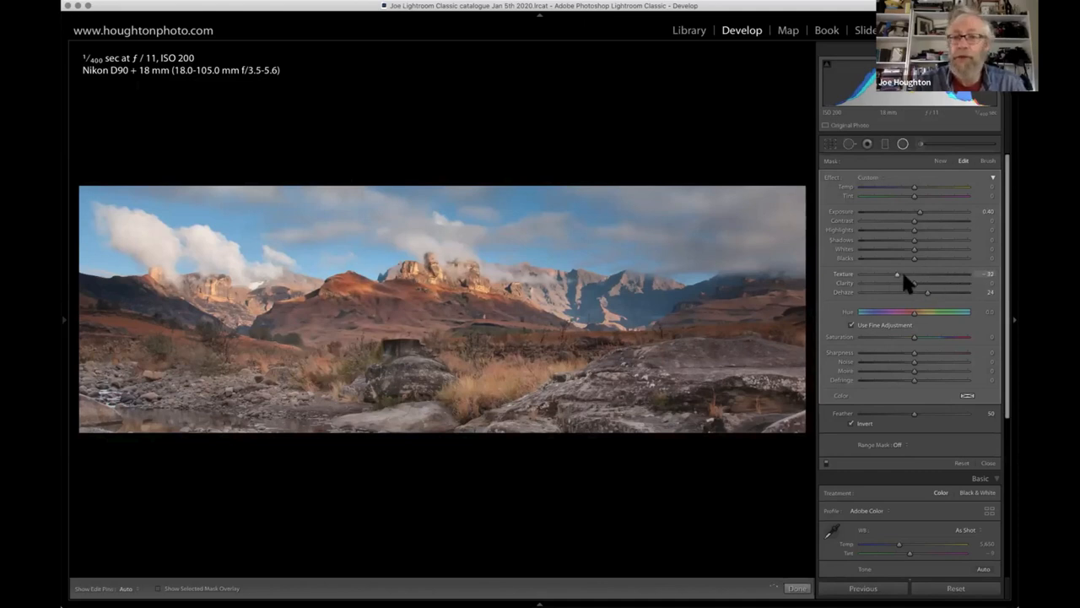
drag(912, 276, 939, 275)
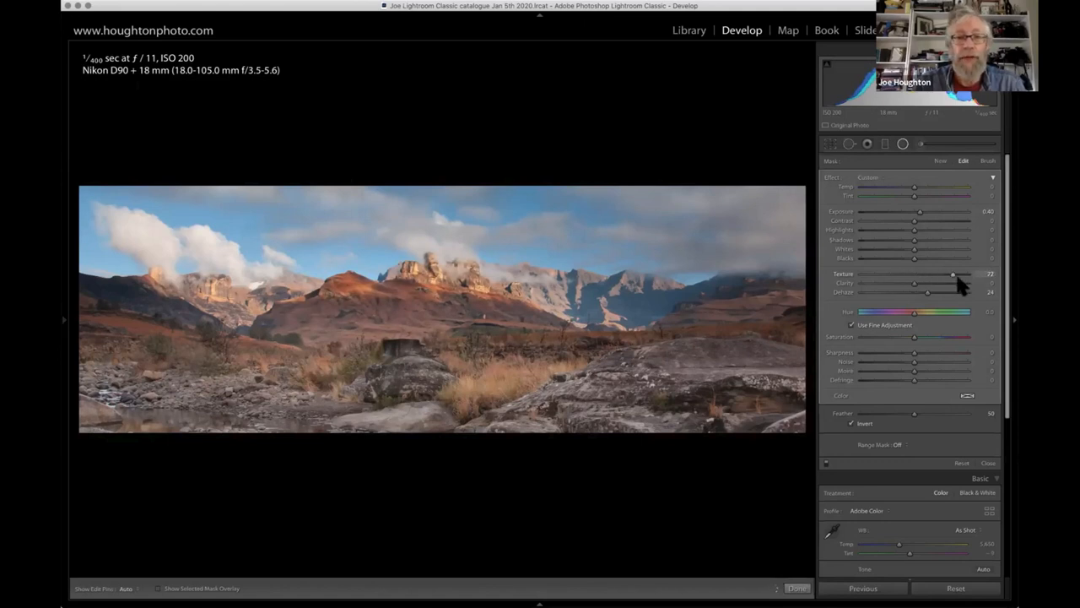
click(958, 275)
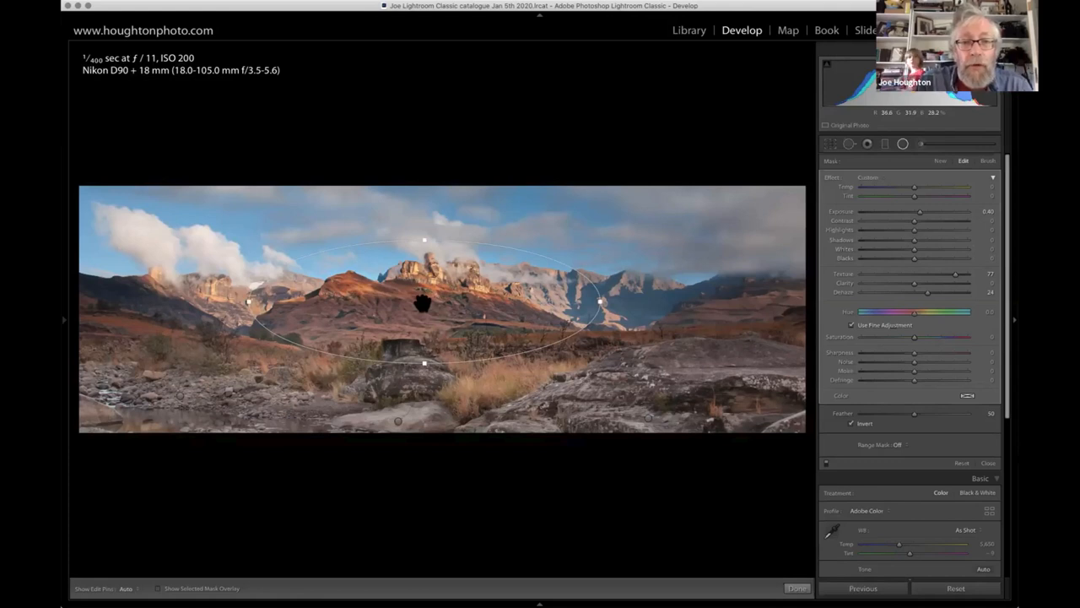
- Try stretching the mountain radial filter across the whole range, narrow it back to the central peaks, and close the filter
drag(424, 303, 425, 304)
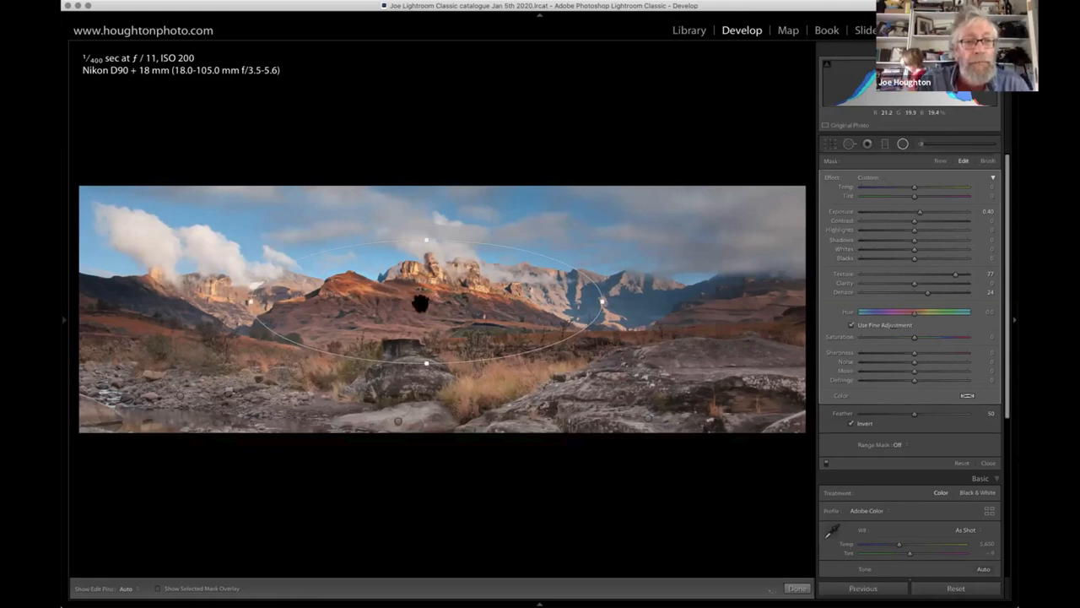
drag(251, 301, 74, 313)
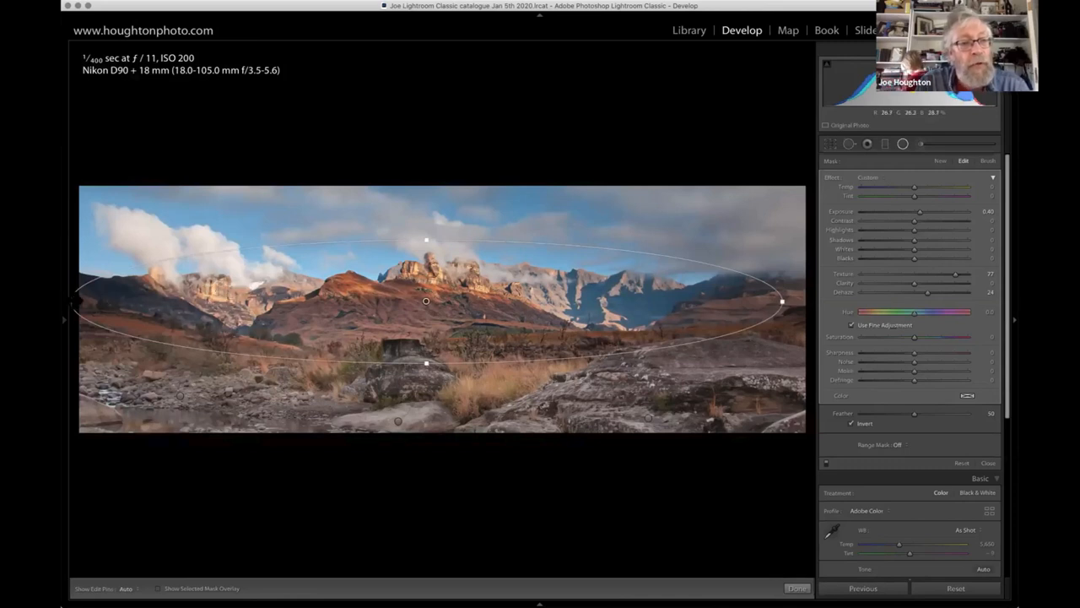
drag(76, 302, 241, 306)
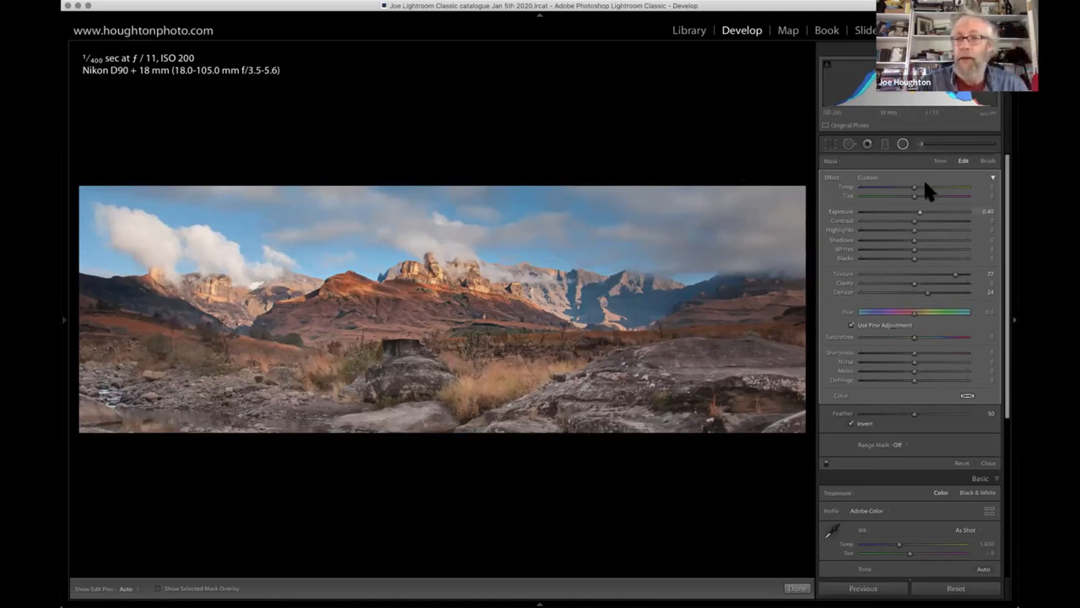
click(902, 144)
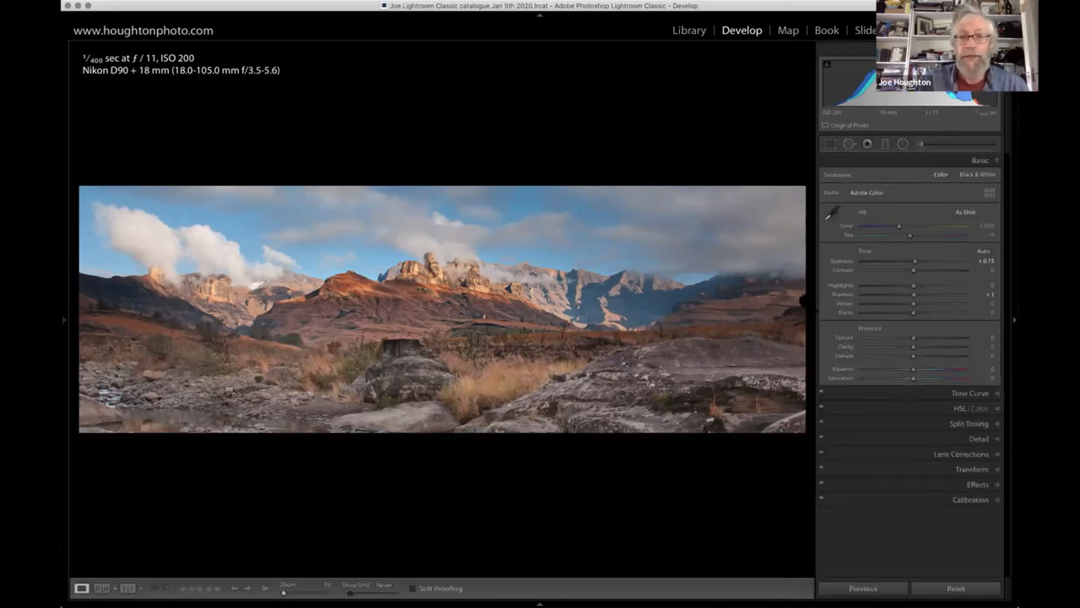
- Try the whole photo's Clarity at +45, +18 and +97, and reset it to 0
click(928, 344)
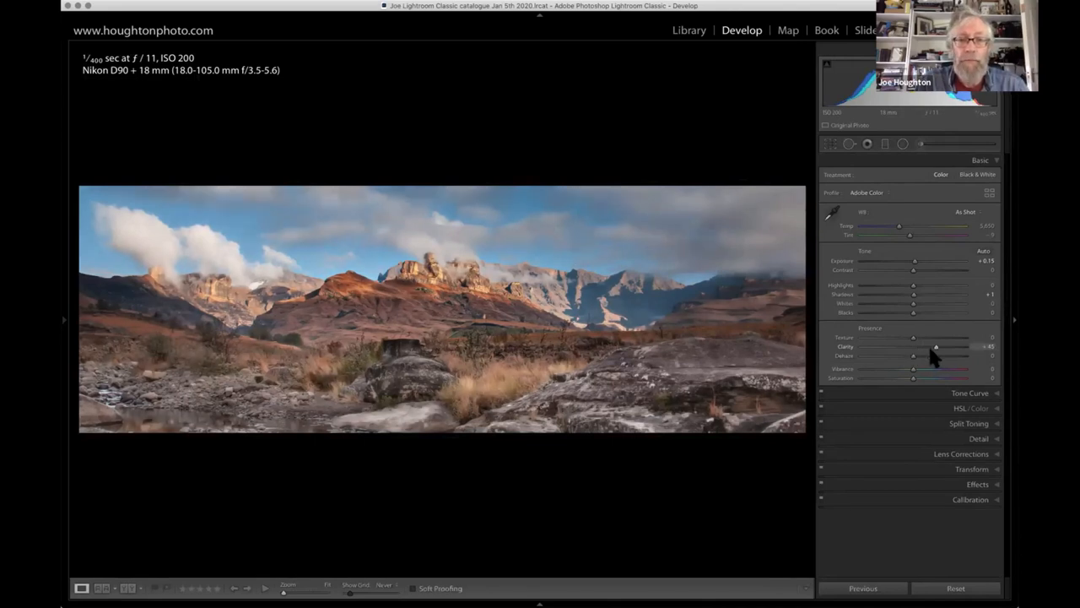
mouse_move(920, 352)
mouse_down()
mouse_move(936, 353)
mouse_move(876, 349)
mouse_move(922, 347)
mouse_up()
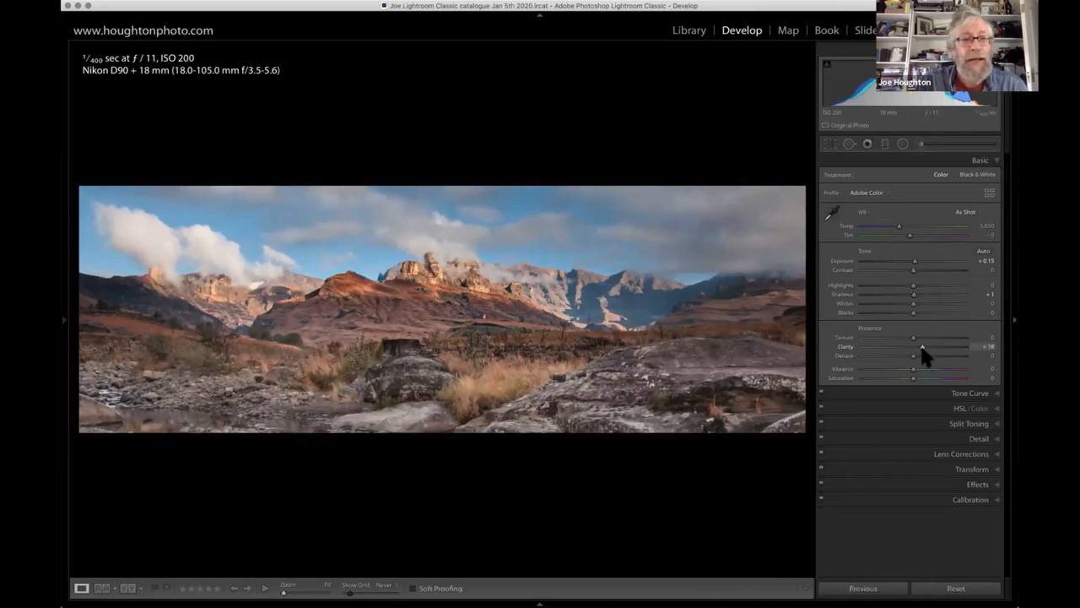
mouse_move(969, 343)
mouse_down()
mouse_move(950, 348)
mouse_move(965, 348)
mouse_up()
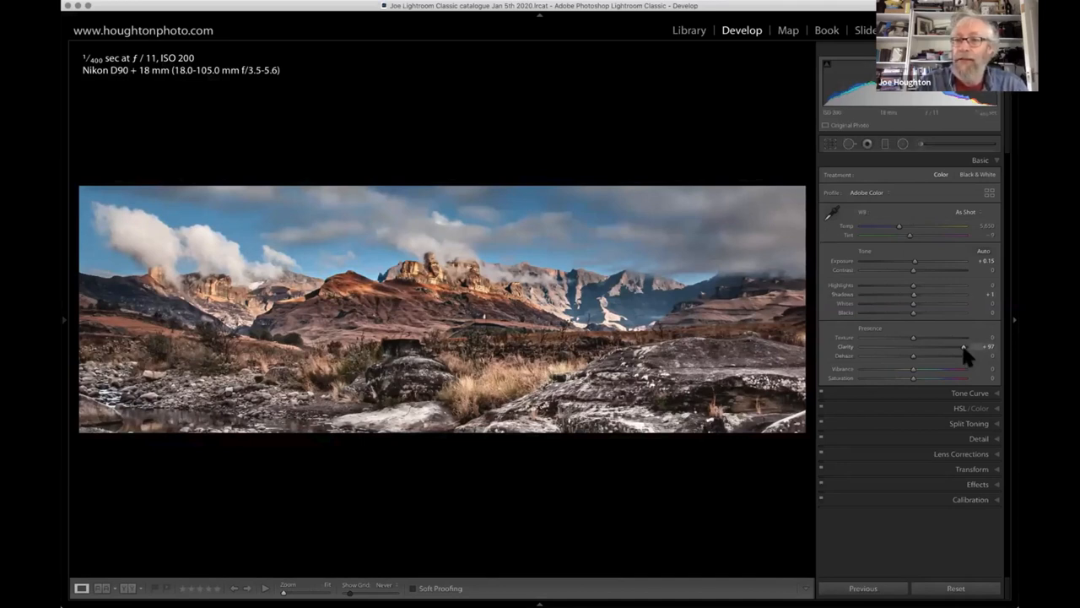
double_click(913, 347)
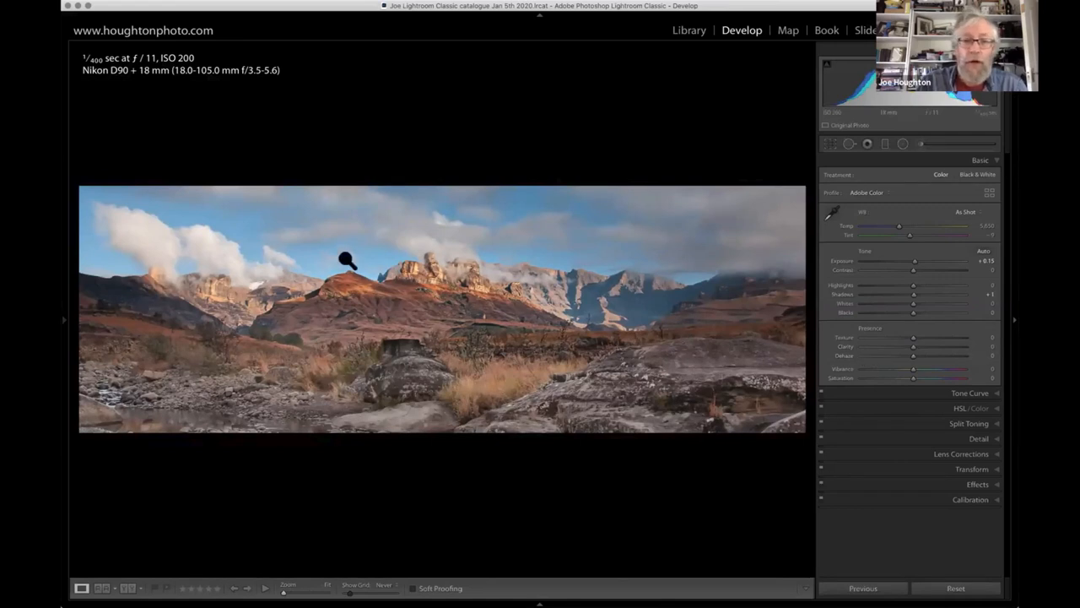
click(885, 144)
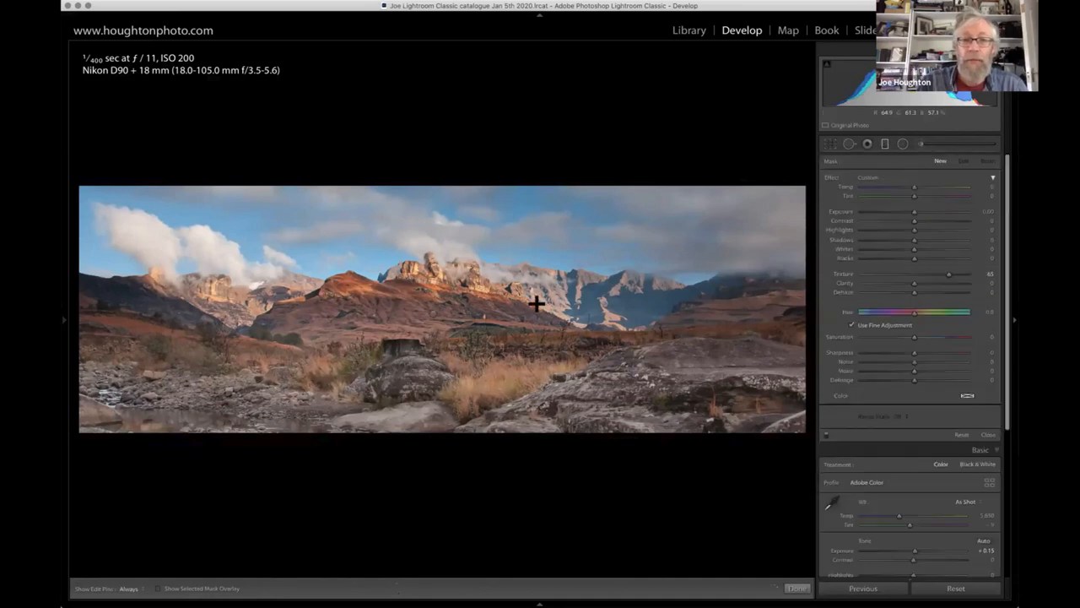
click(432, 314)
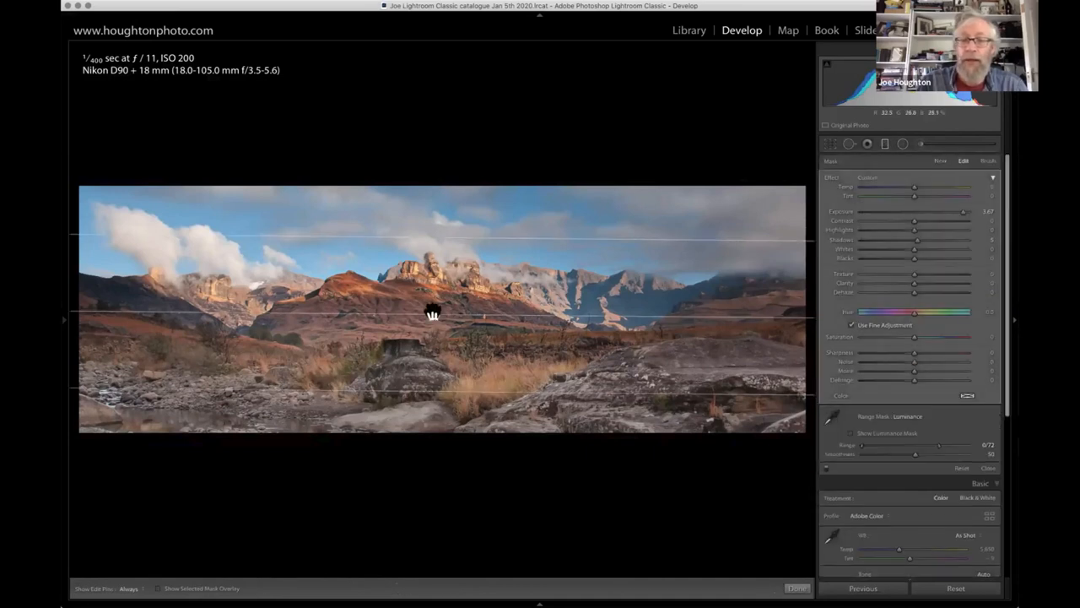
click(886, 145)
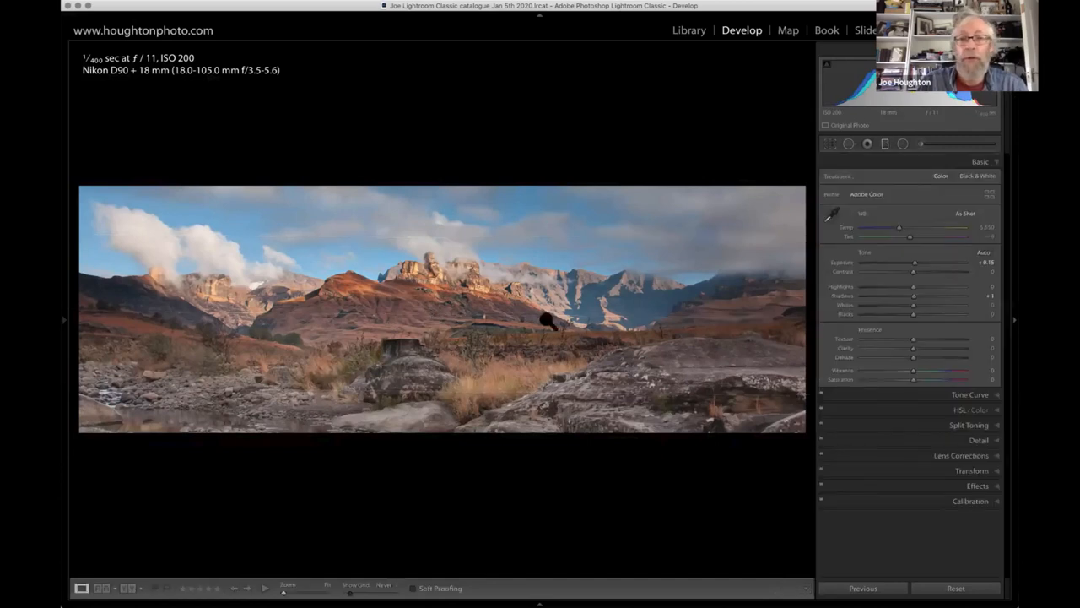
- Select the existing graduated filter over the foreground, set its Clarity to 51 and move its gradient slightly higher
click(886, 144)
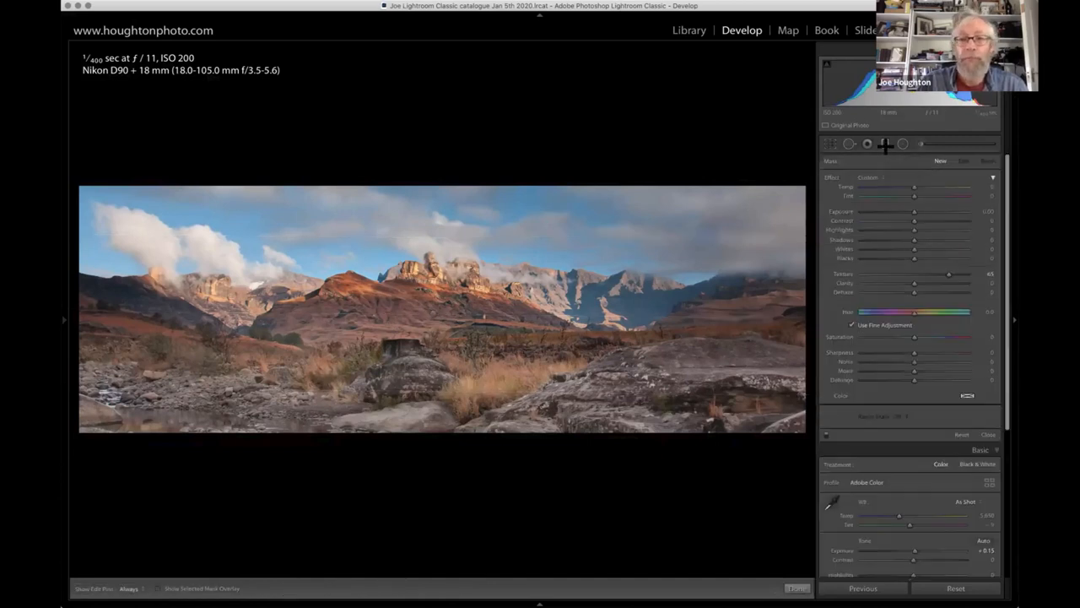
click(433, 314)
mouse_move(433, 315)
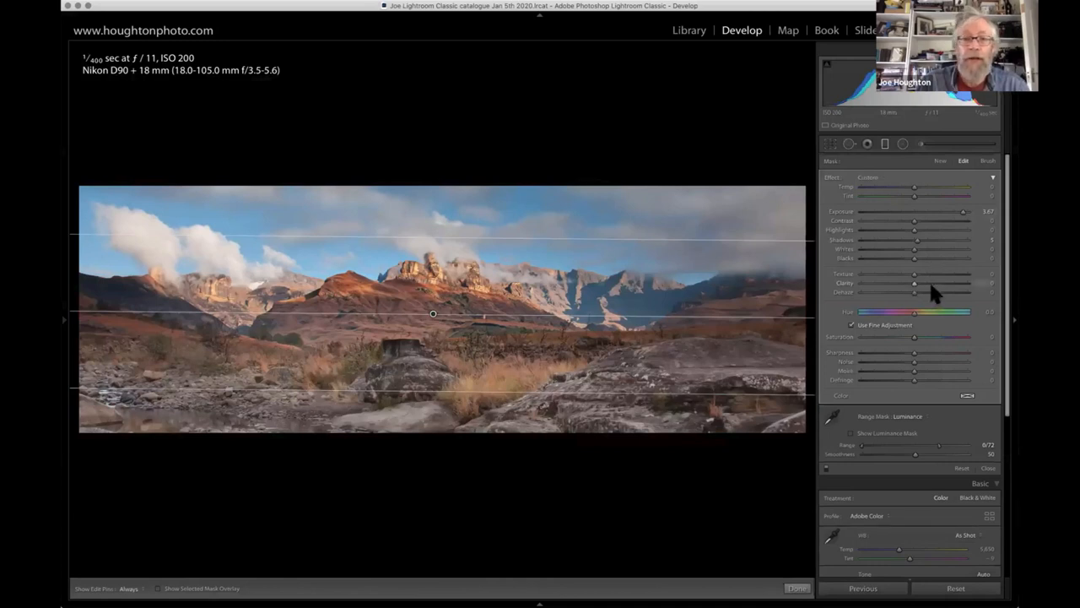
drag(932, 286, 945, 285)
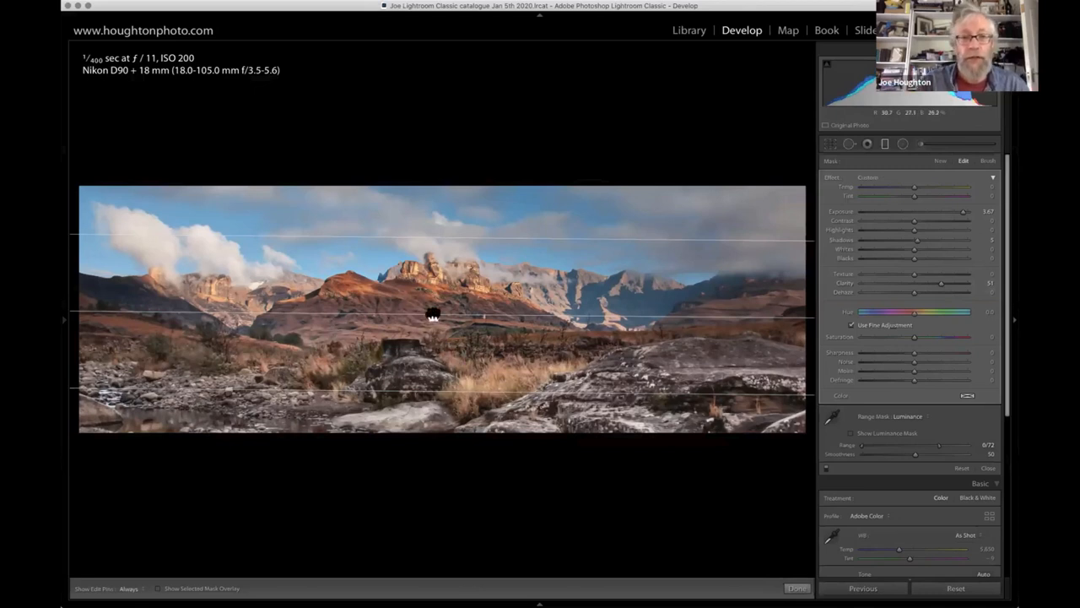
drag(431, 311, 433, 312)
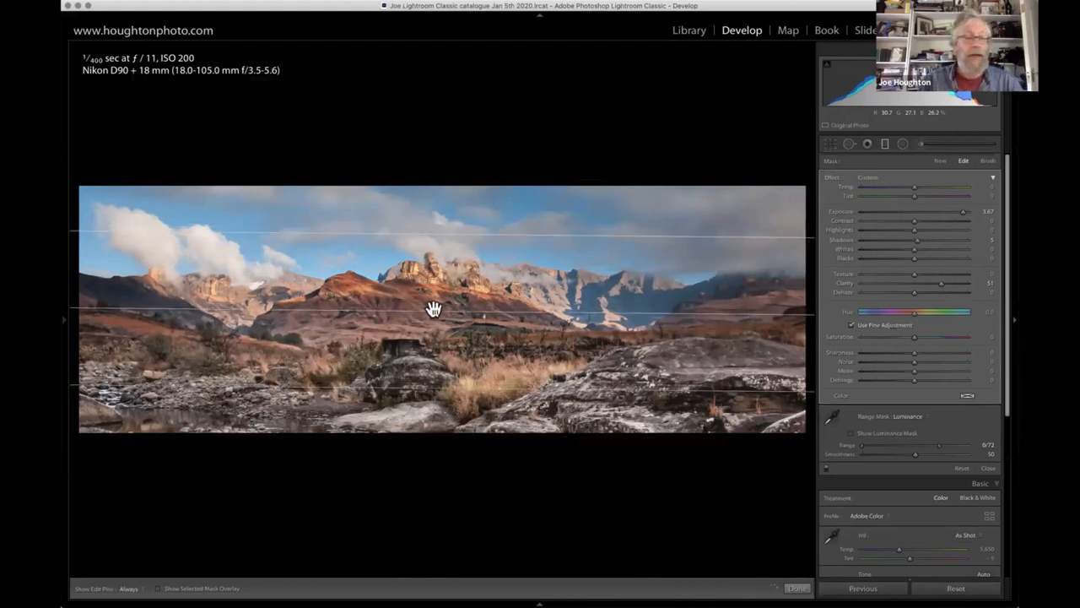
- Check the foreground graduated filter's coverage with the mask overlay and close the filter
key(o)
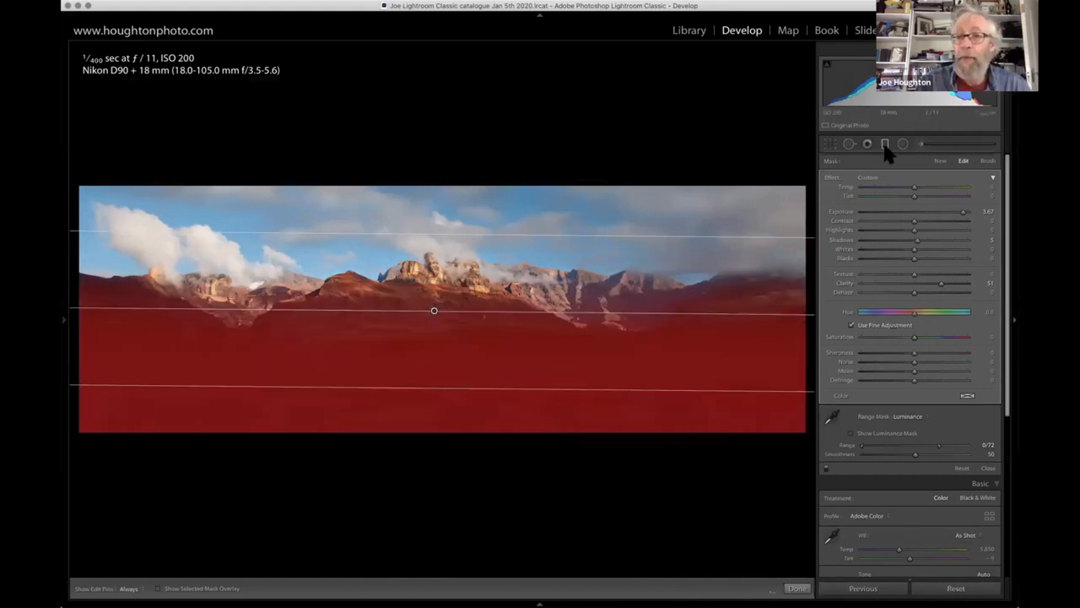
click(885, 145)
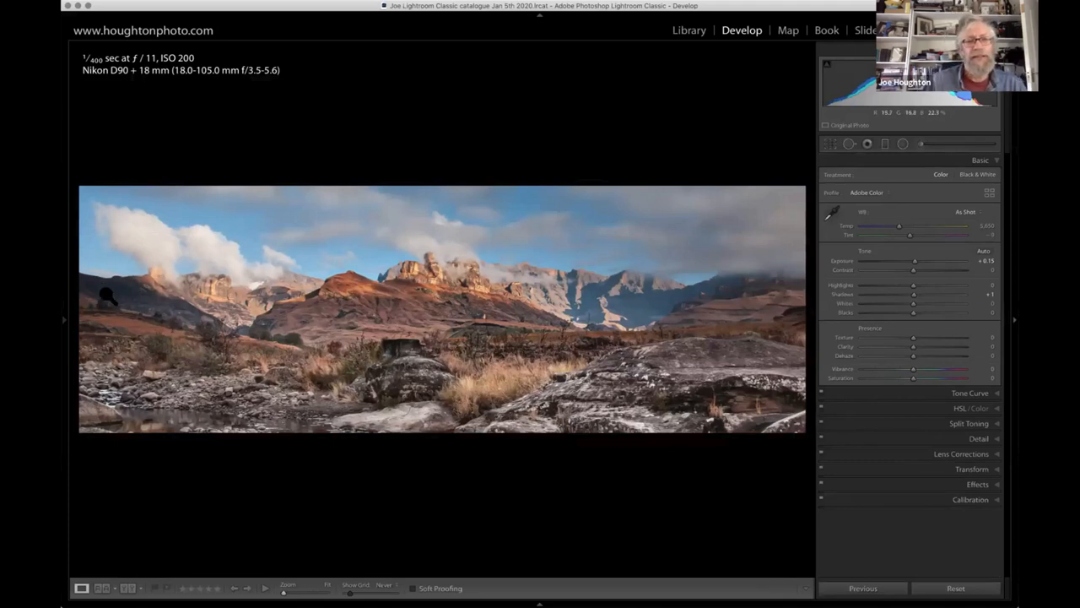
- Brush an auto-masked adjustment over the dark hillside at the photo's far-left edge, using Exposure 4.00, Texture -1, Size 6.0, Feather 100 and Flow 100
click(921, 145)
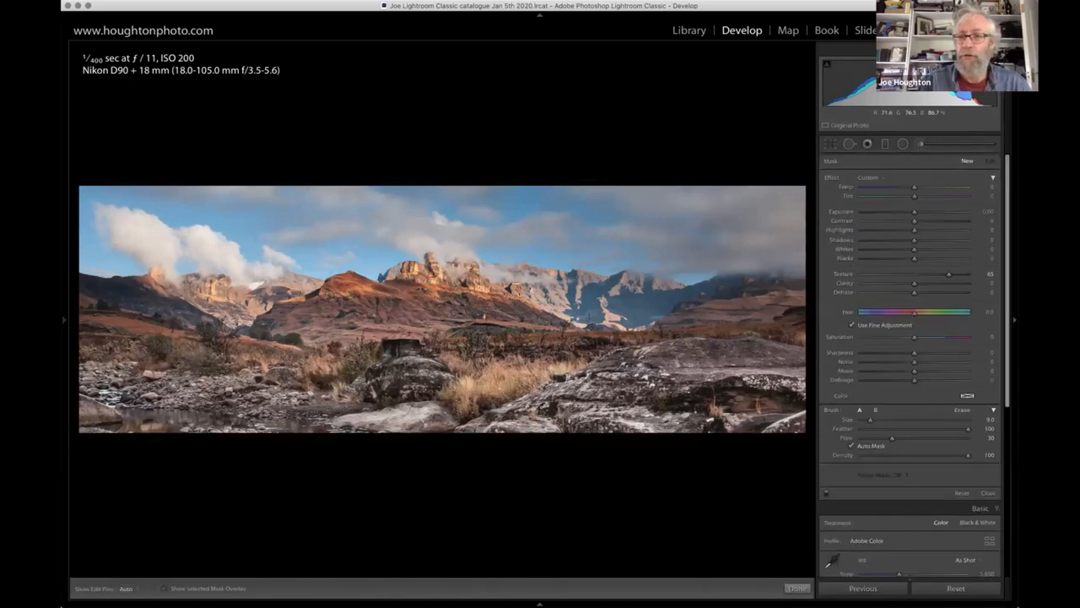
click(912, 274)
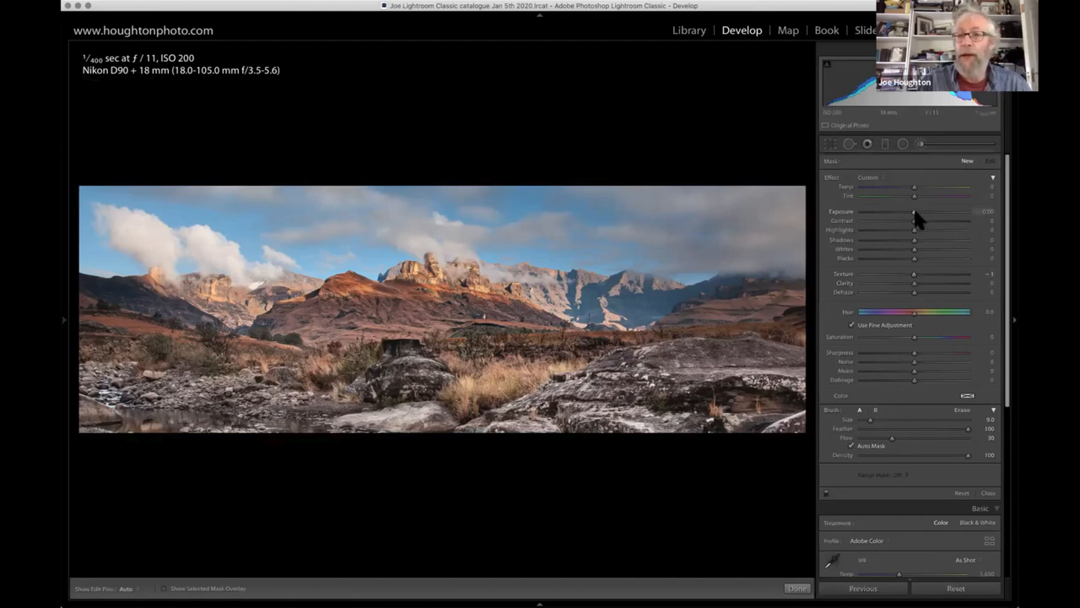
drag(913, 212, 1006, 216)
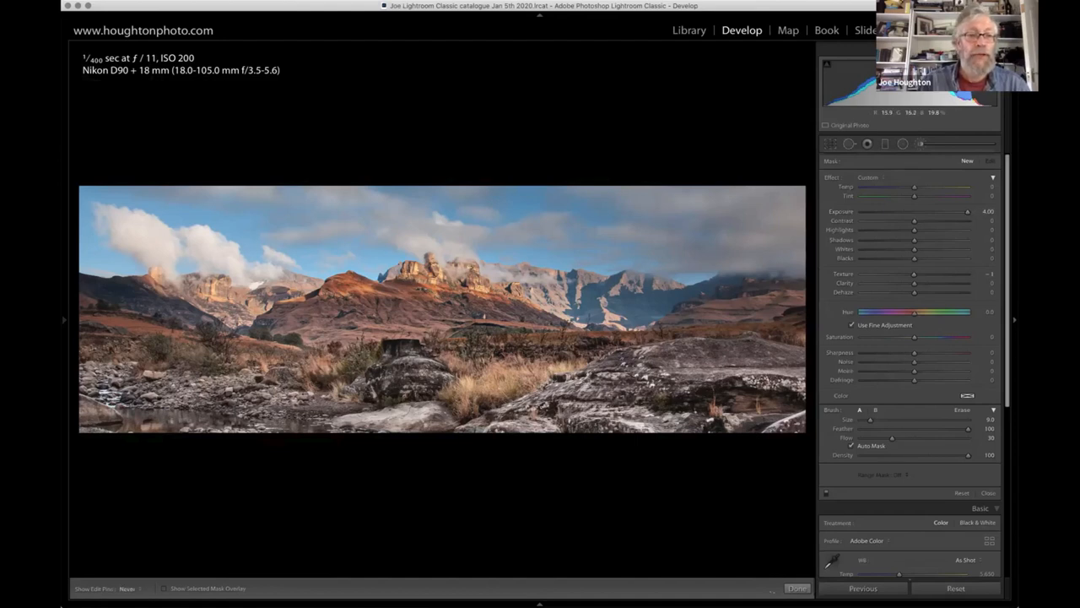
key(h)
key(h)
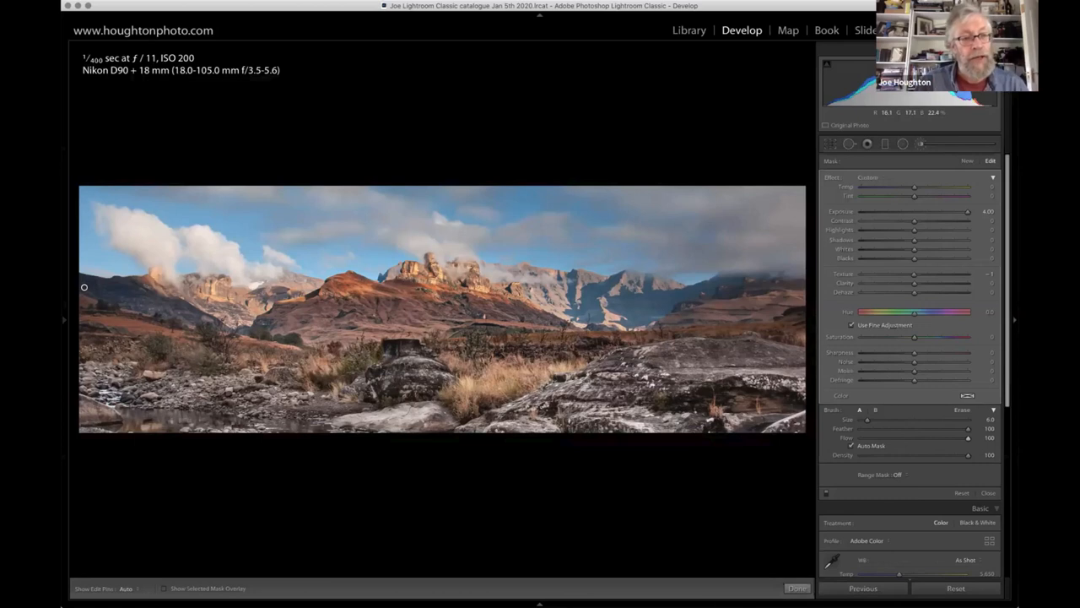
key(h)
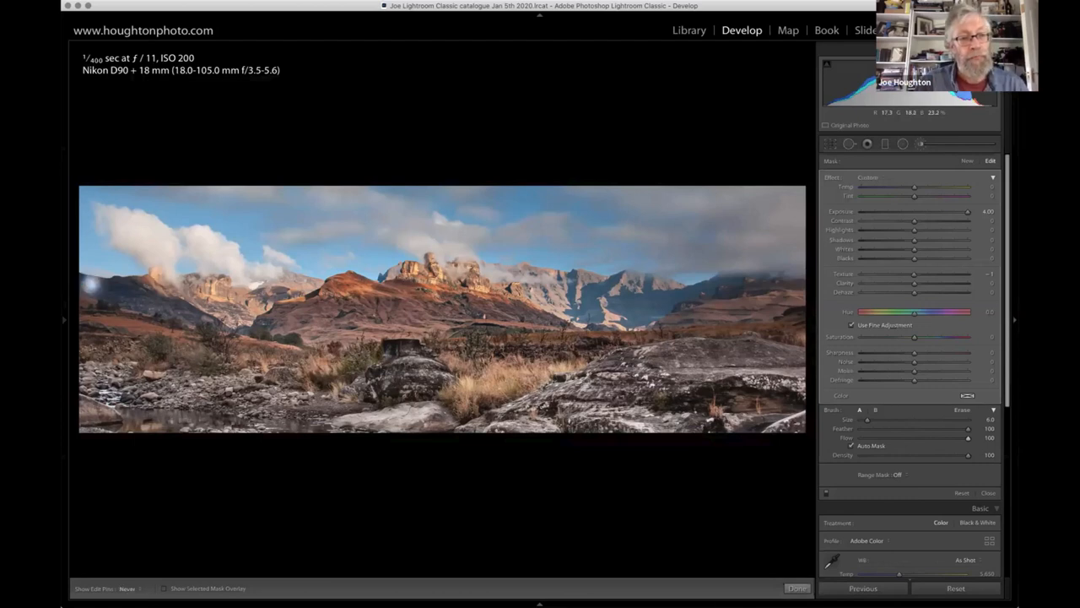
mouse_move(90, 285)
mouse_down()
mouse_move(150, 288)
mouse_move(198, 318)
mouse_move(91, 293)
mouse_move(85, 302)
mouse_move(83, 285)
mouse_move(109, 302)
mouse_move(127, 280)
mouse_up()
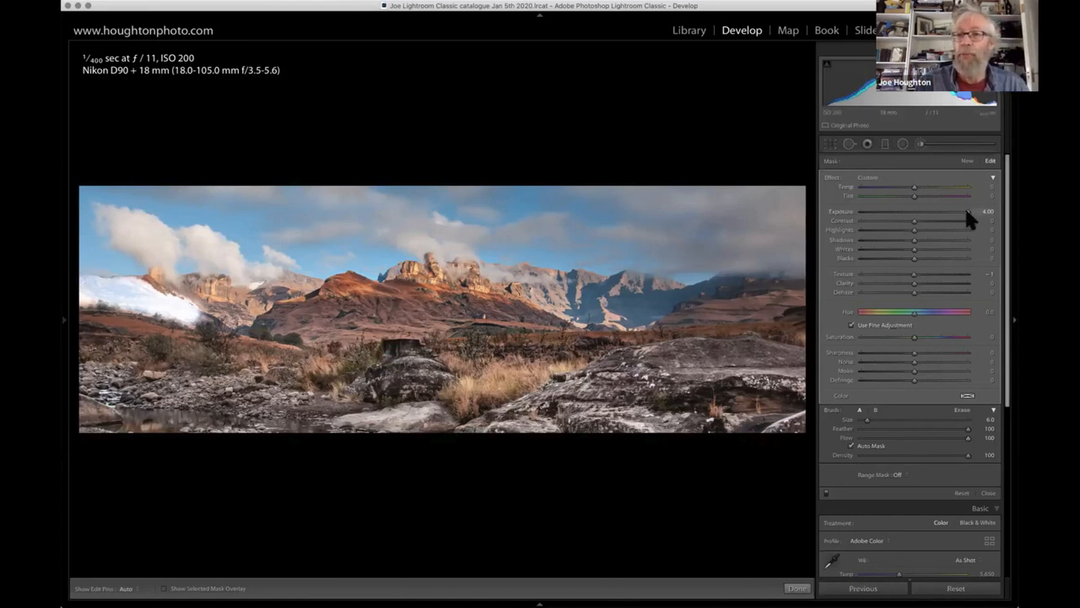
- Set the brushed hillside's Exposure to 0.67, Texture to 100 and Dehaze to 0, and close the adjustment brush
drag(939, 211, 914, 213)
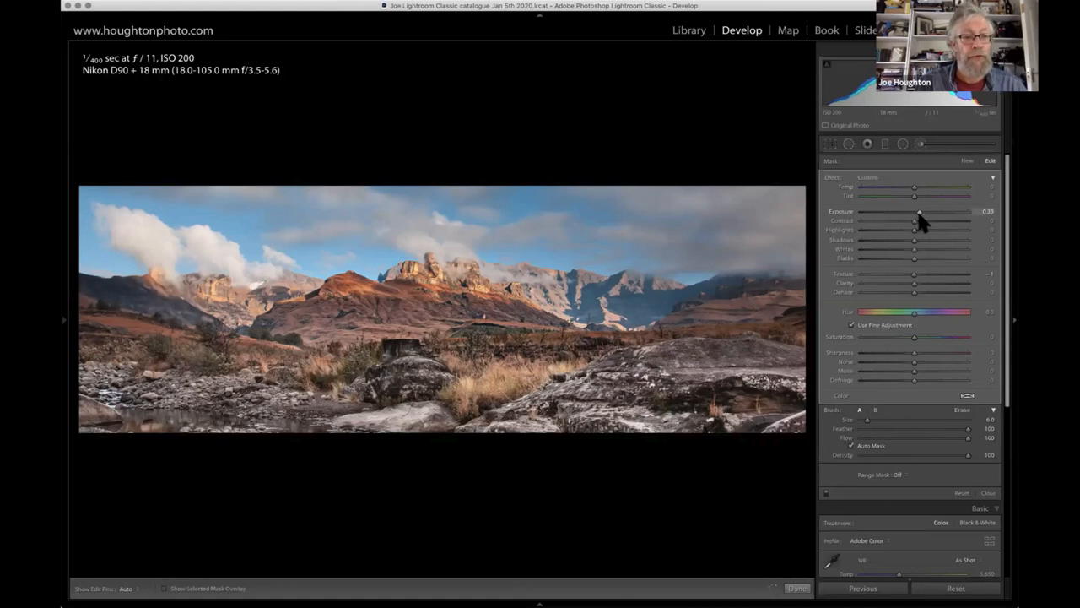
drag(922, 211, 923, 212)
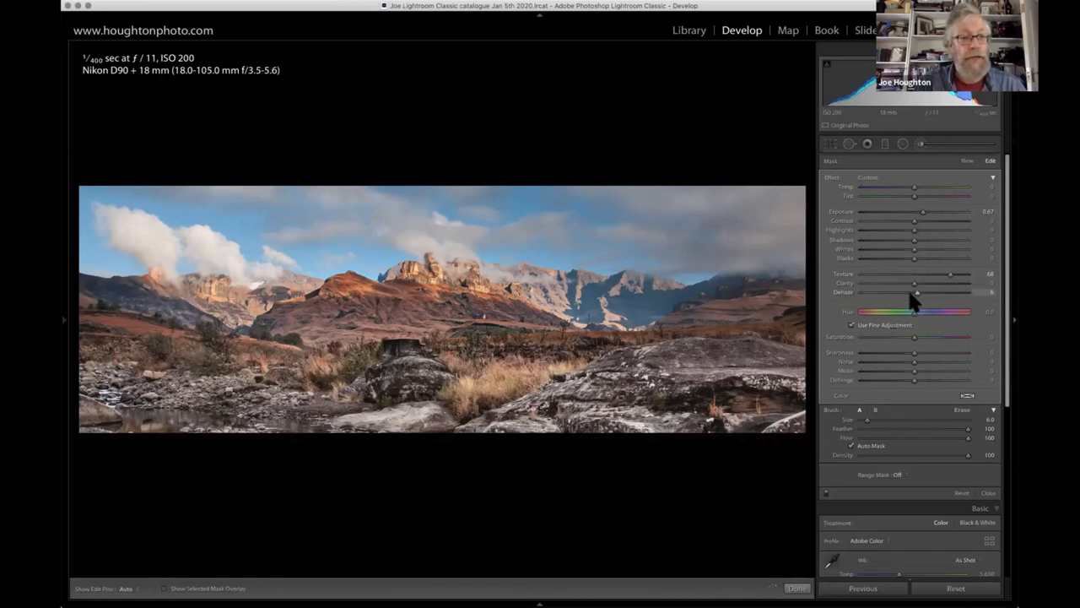
drag(915, 292, 919, 294)
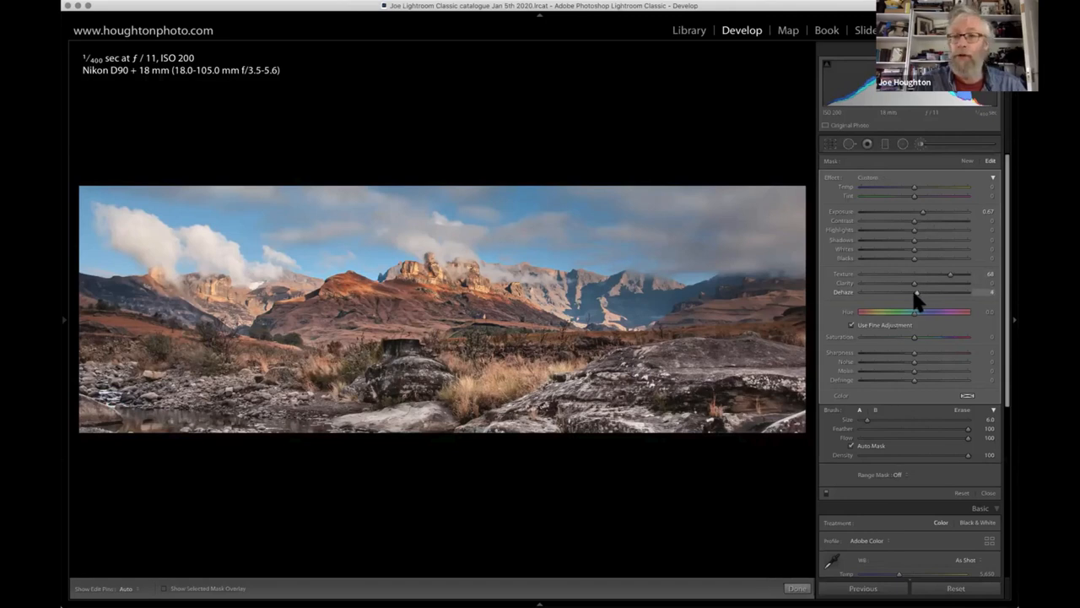
drag(951, 274, 983, 276)
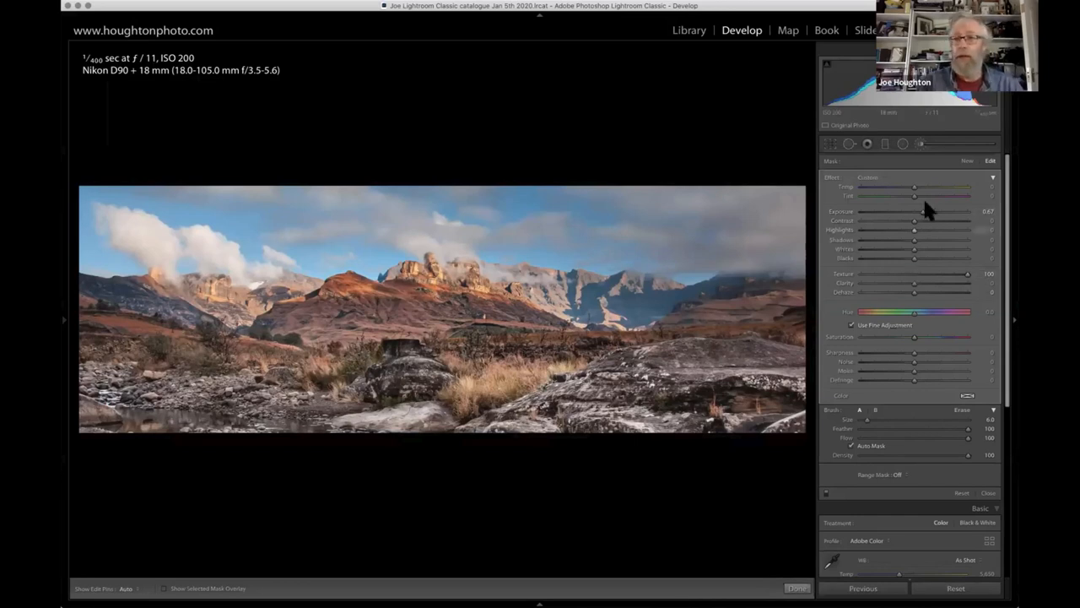
click(919, 142)
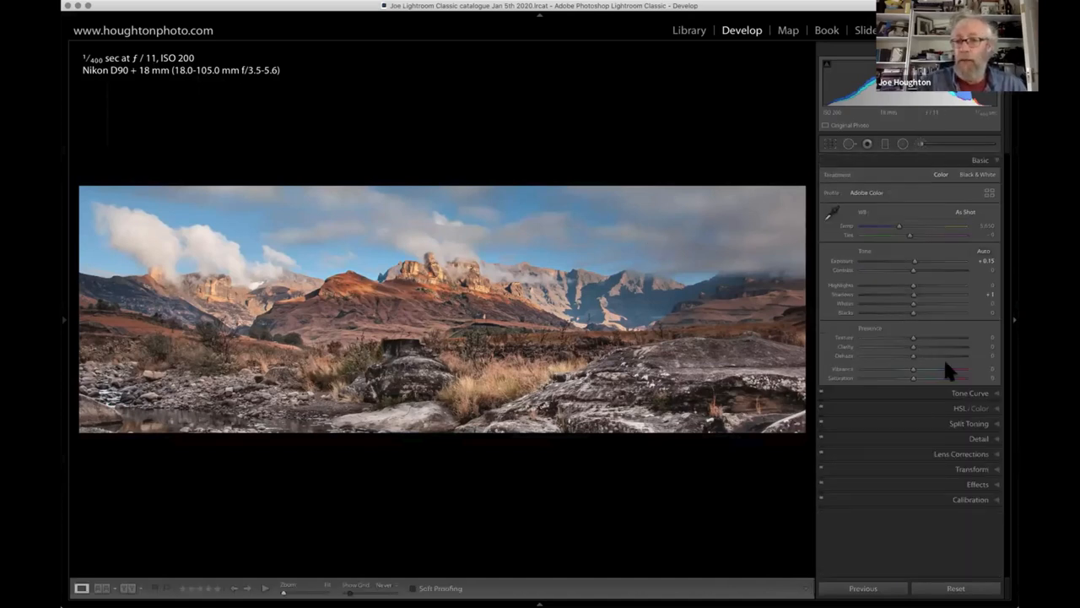
- Darken the blue sky with the HSL targeted luminance adjustment, setting Blue to -19 and Aqua to -1
click(934, 406)
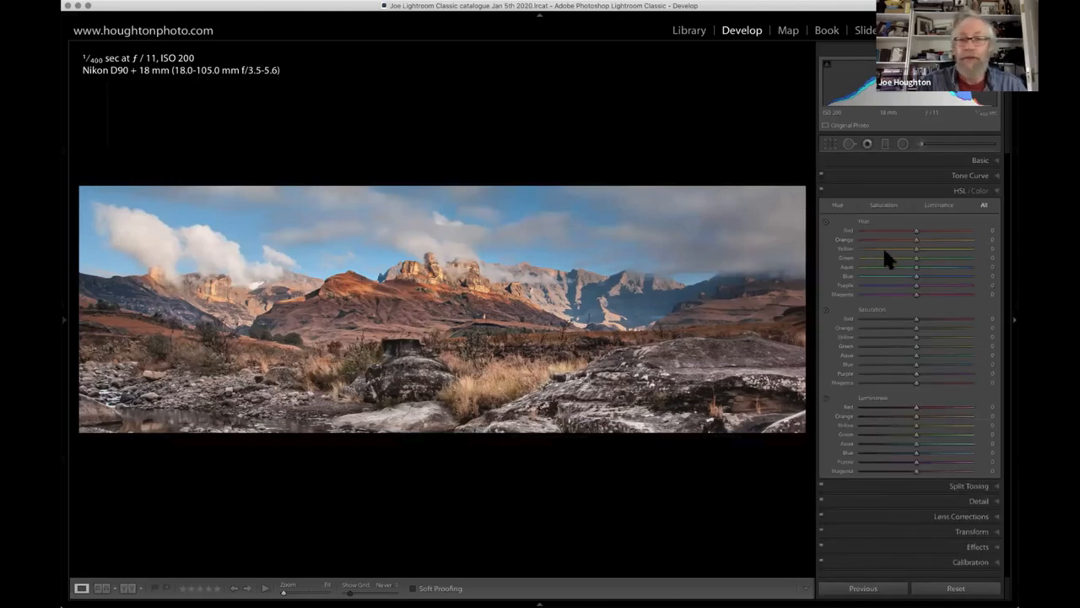
click(825, 395)
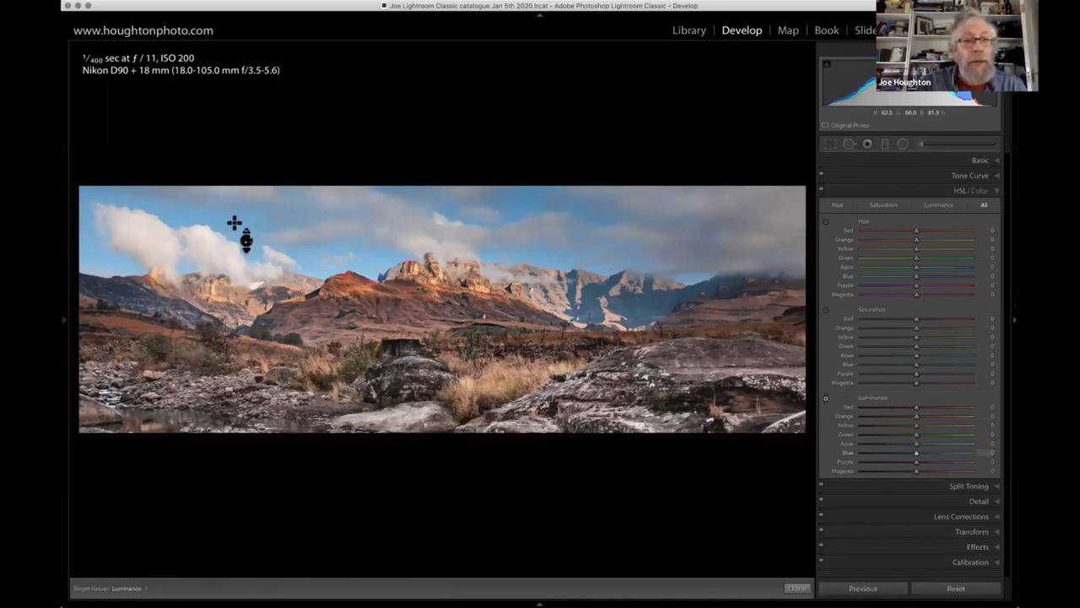
mouse_move(338, 250)
mouse_down()
mouse_move(337, 280)
mouse_move(338, 245)
mouse_move(338, 267)
mouse_up()
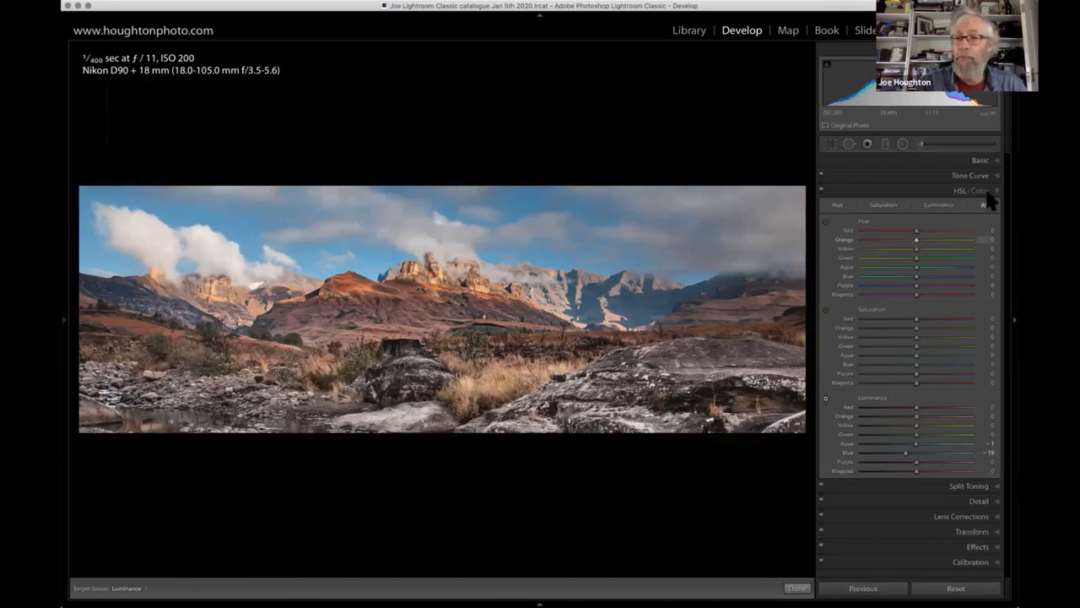
click(978, 160)
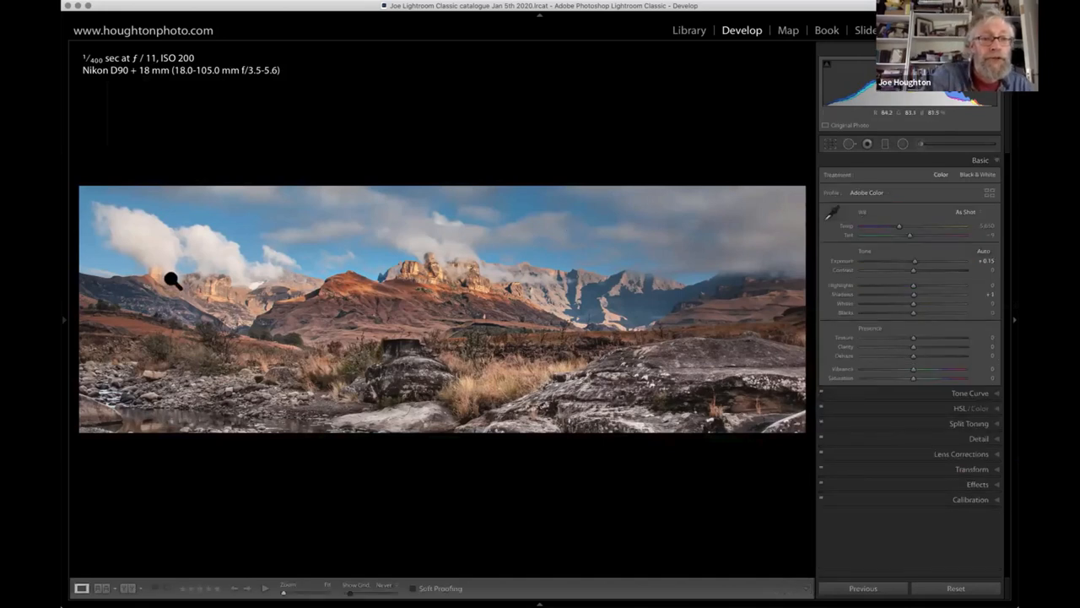
- Inspect the clouds, mountains and foreground across the panorama at 1:1 zoom, and return to the fitted view
click(169, 248)
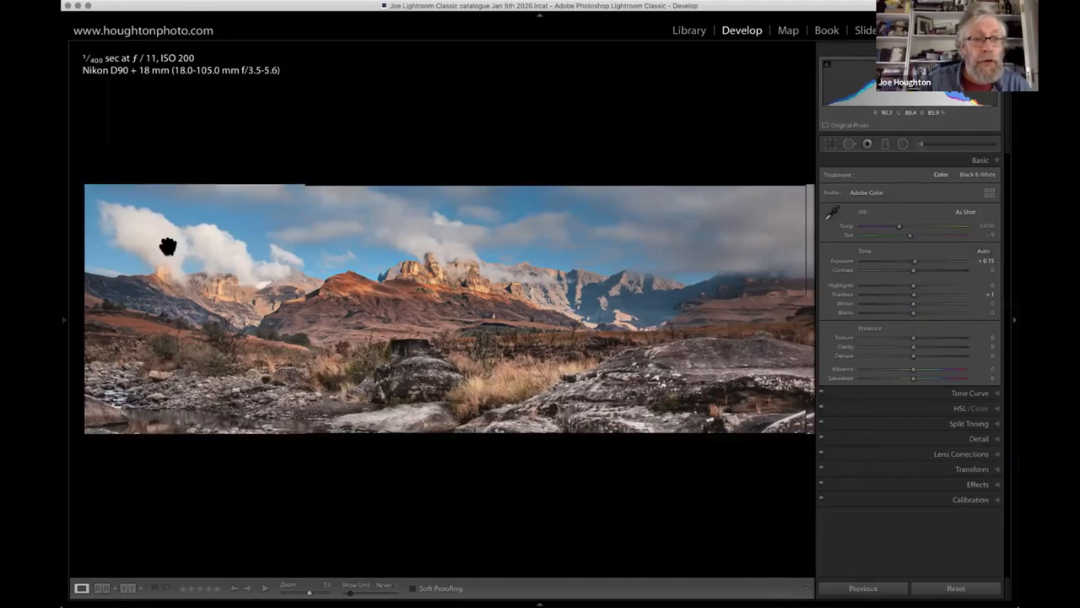
drag(516, 220, 220, 244)
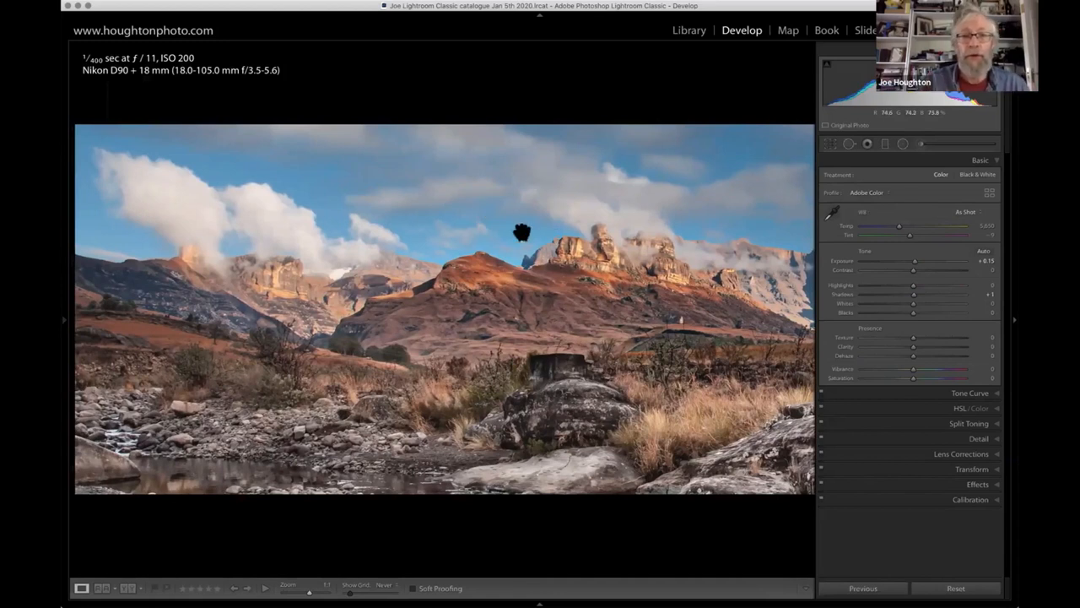
drag(593, 188, 371, 171)
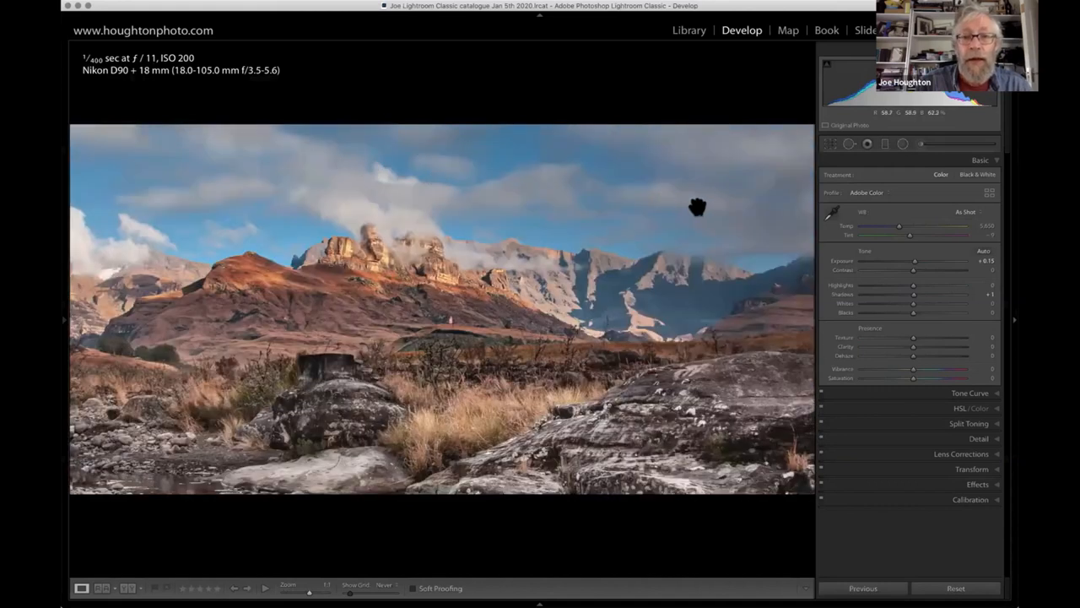
drag(699, 207, 714, 188)
drag(324, 198, 415, 193)
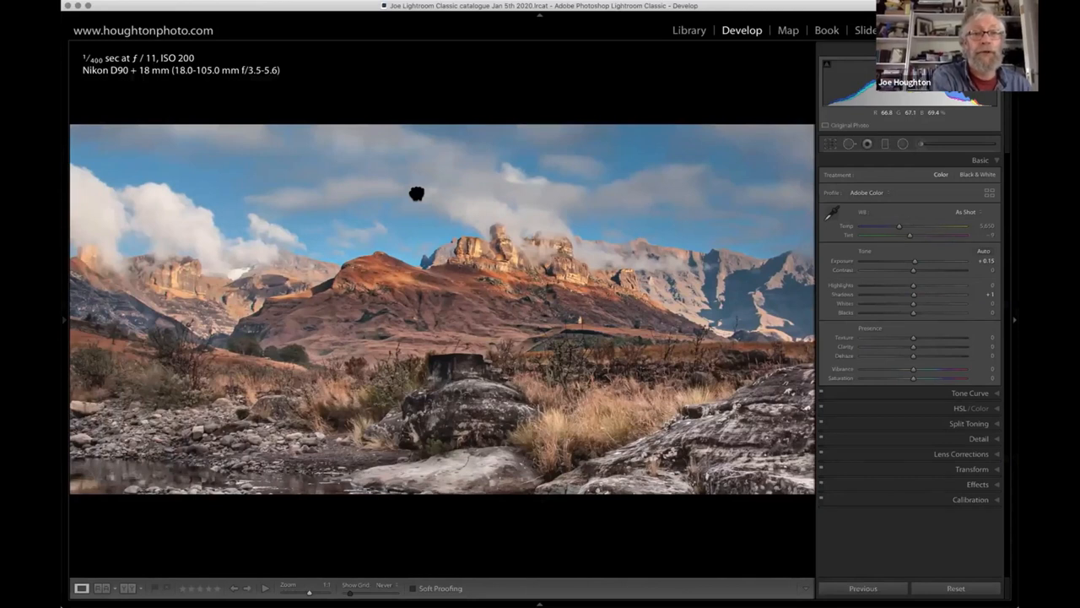
drag(416, 194, 646, 195)
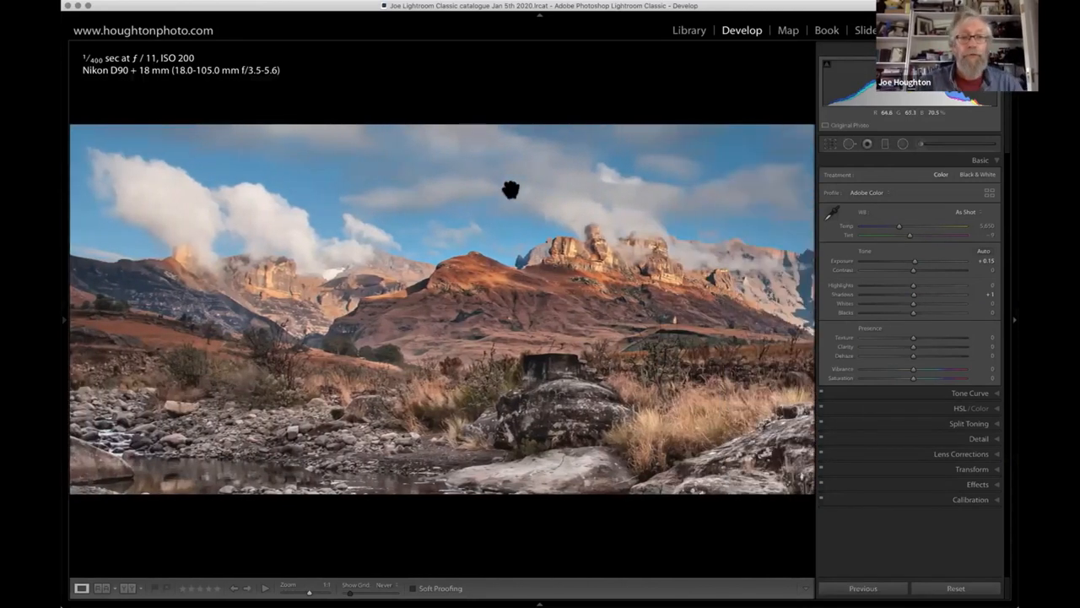
click(512, 191)
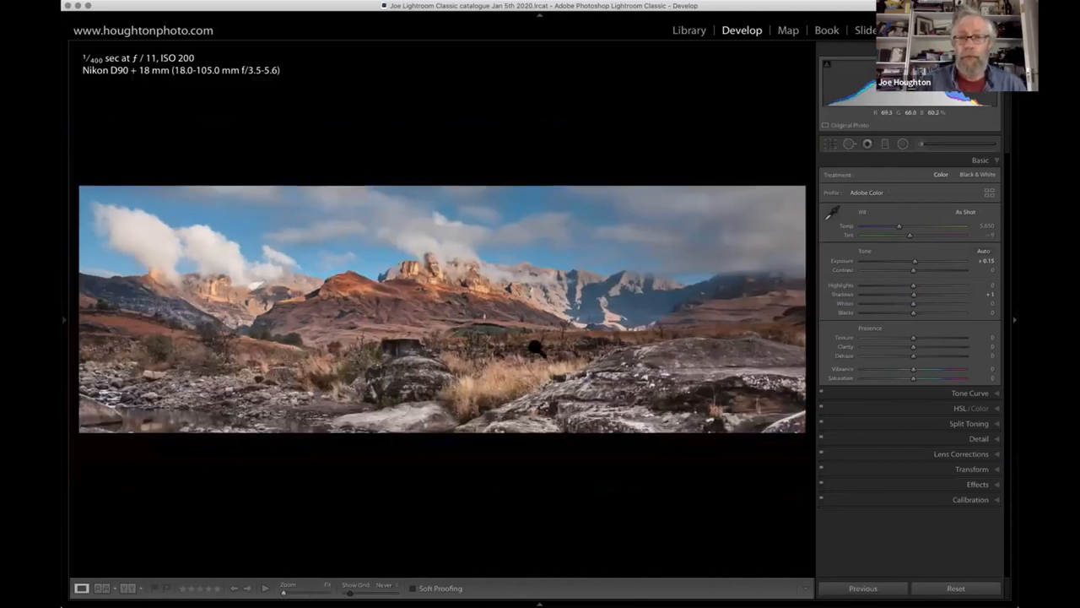
- Enlarge the photo by hiding the develop controls and compare the unedited and edited versions several times
click(1014, 321)
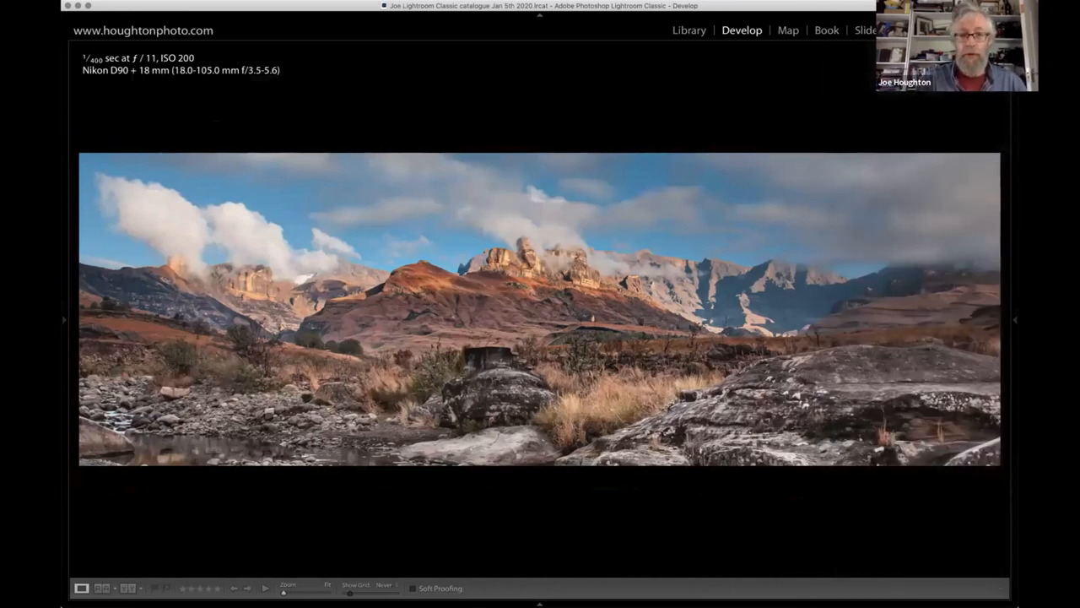
key(backslash)
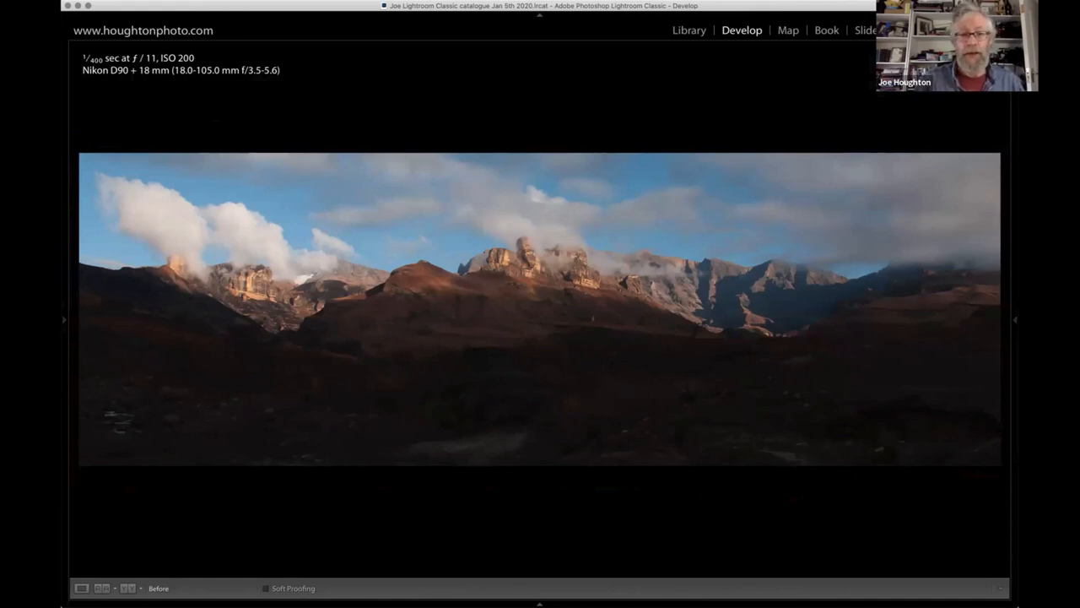
key(backslash)
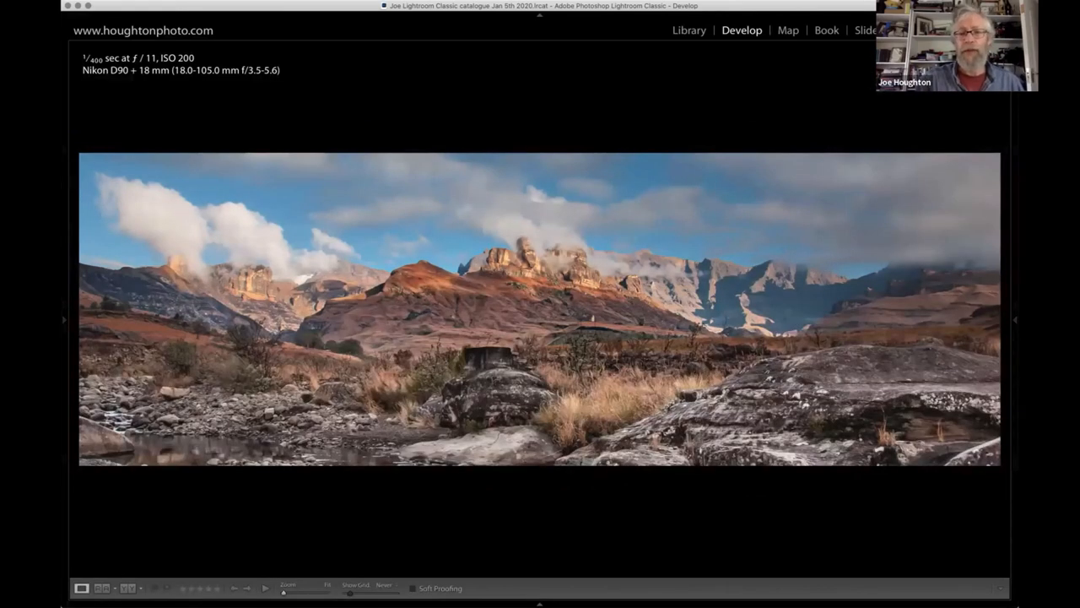
key(backslash)
key(backslash)
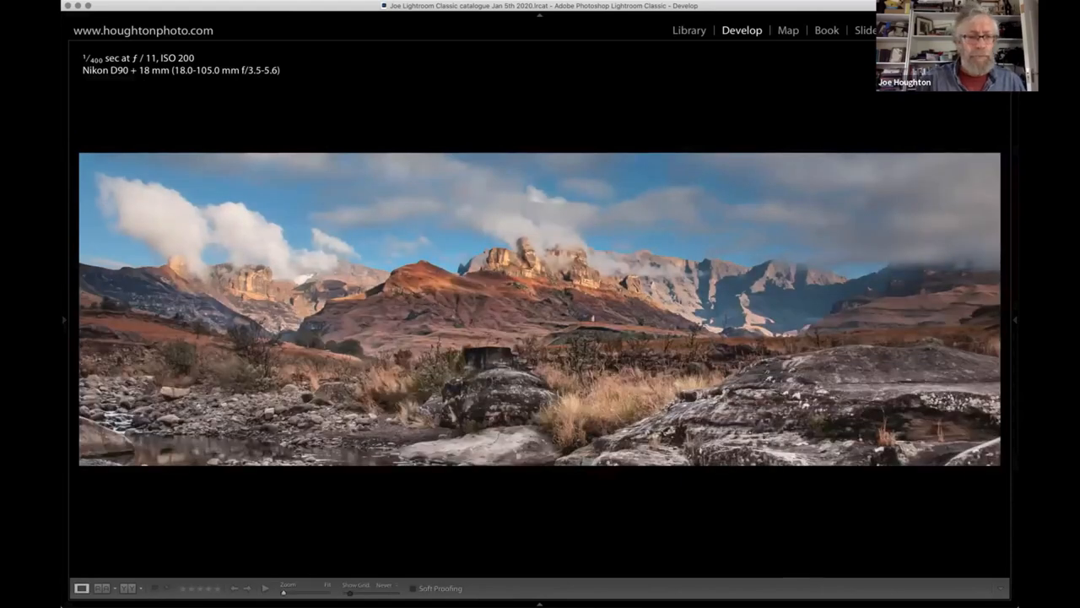
key(backslash)
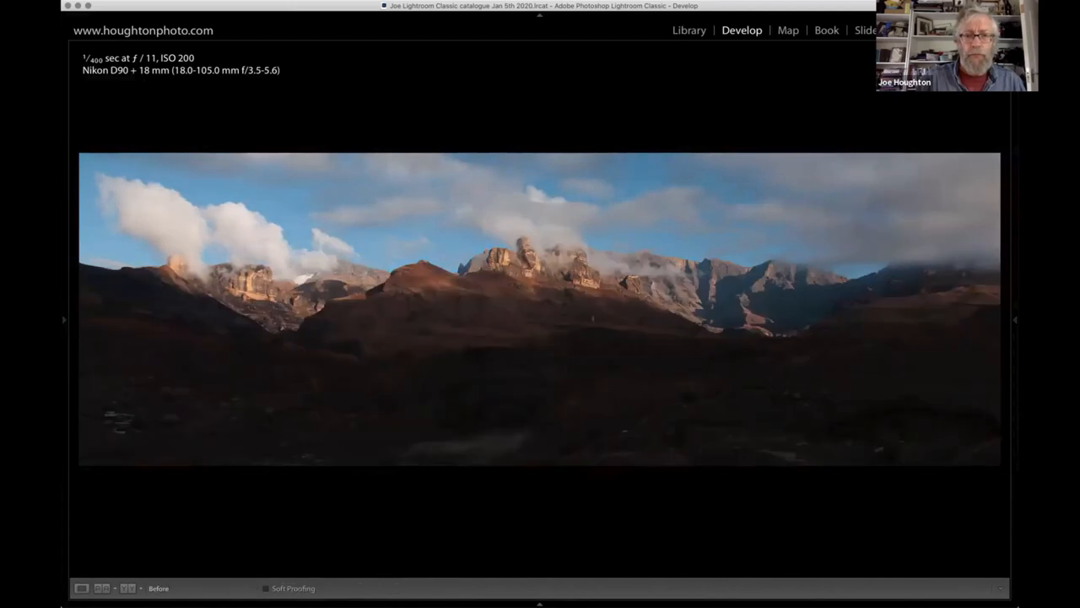
key(backslash)
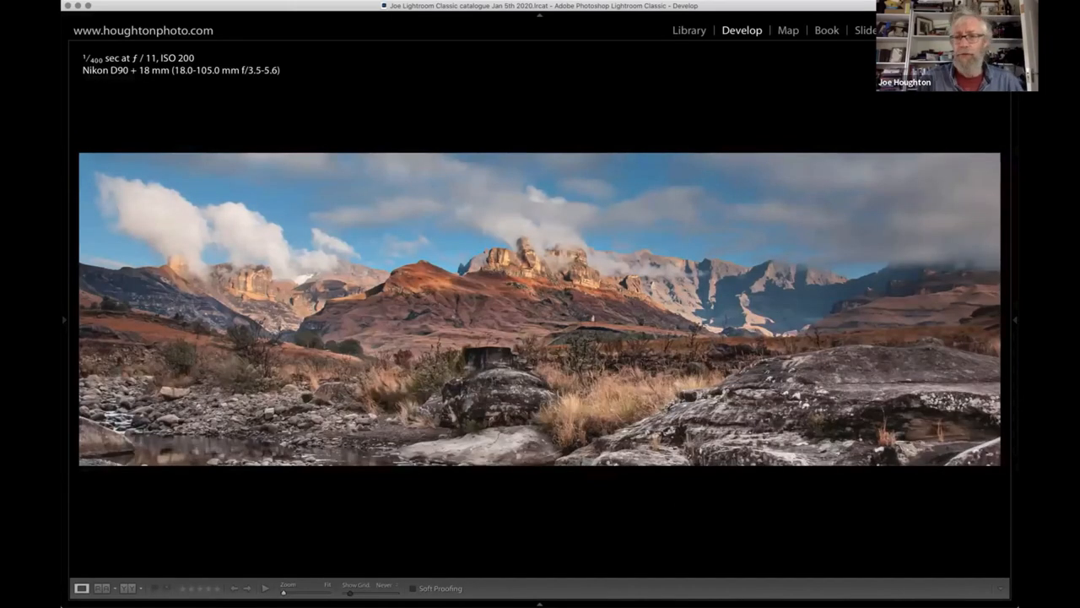
key(backslash)
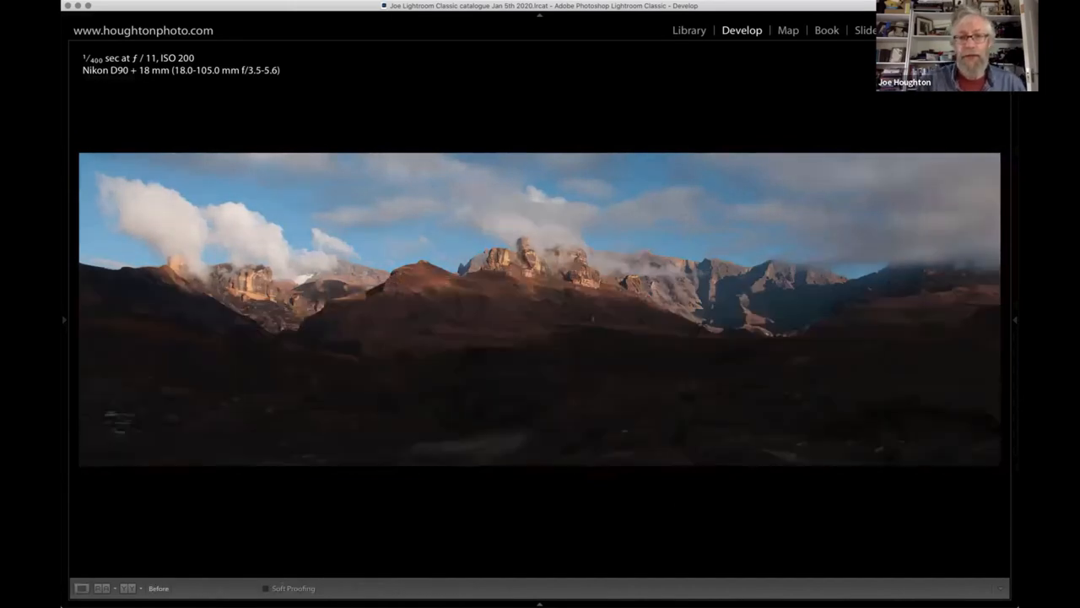
key(backslash)
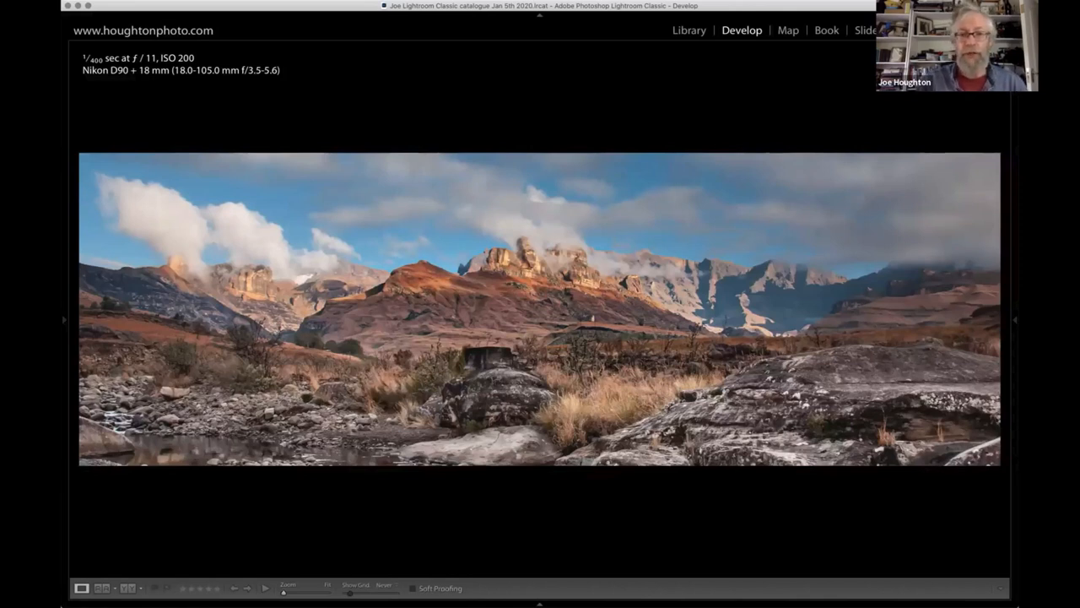
- Compare the edited DSC_0391.NEF with SG-0391.jpg in the library's Survey view, with the surrounding panels hidden
key(g)
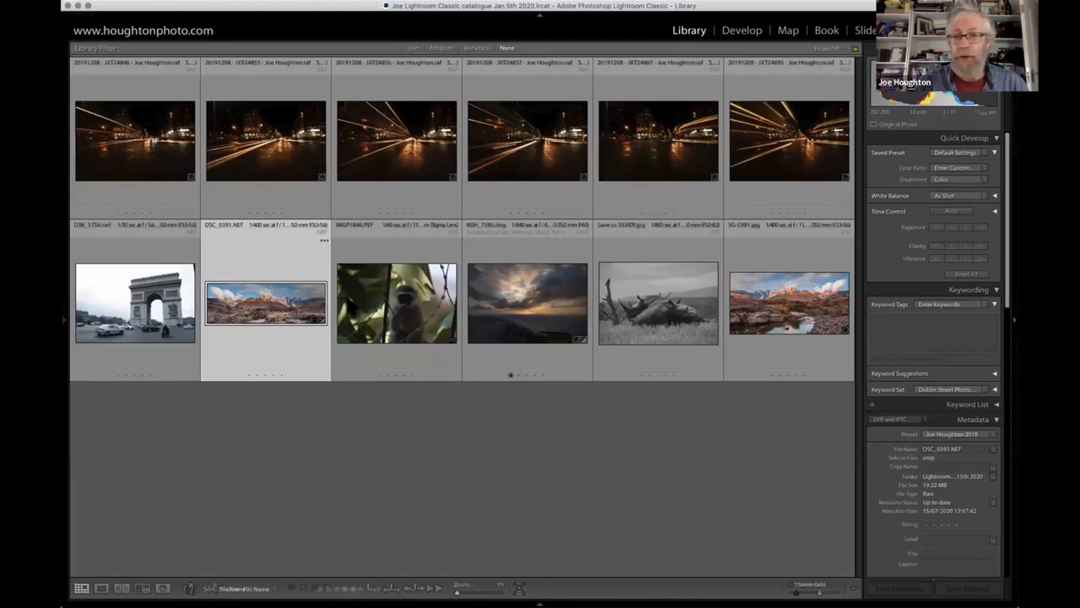
super+click(800, 314)
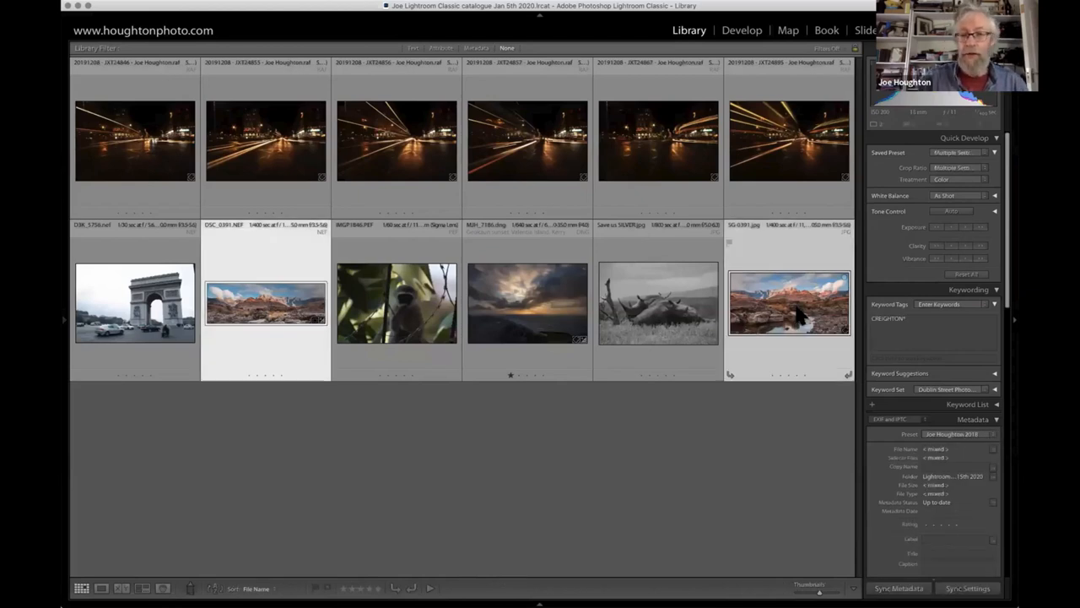
key(n)
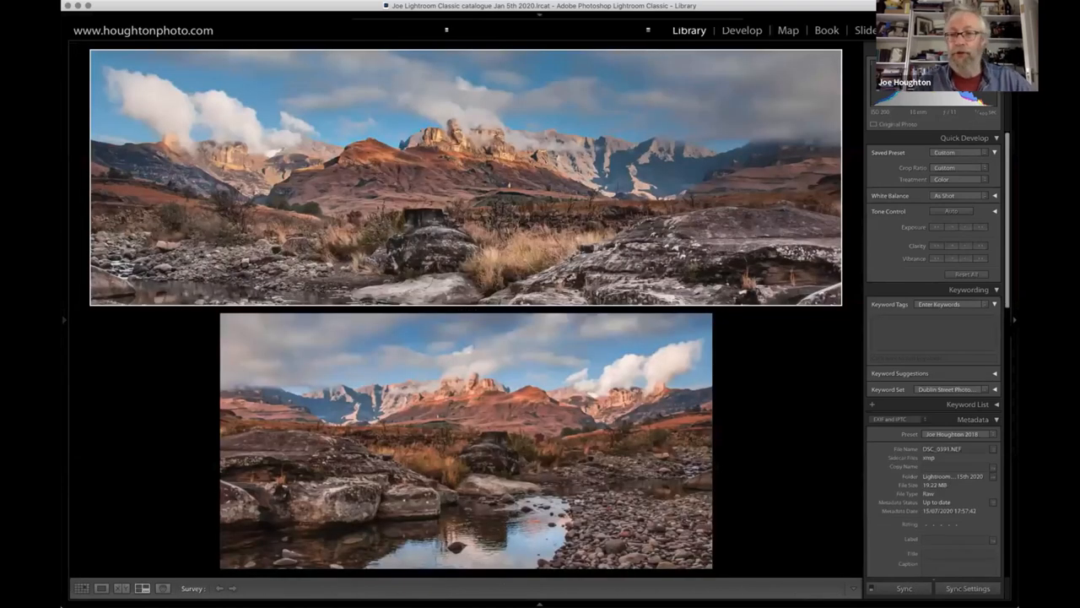
key(shift+Tab)
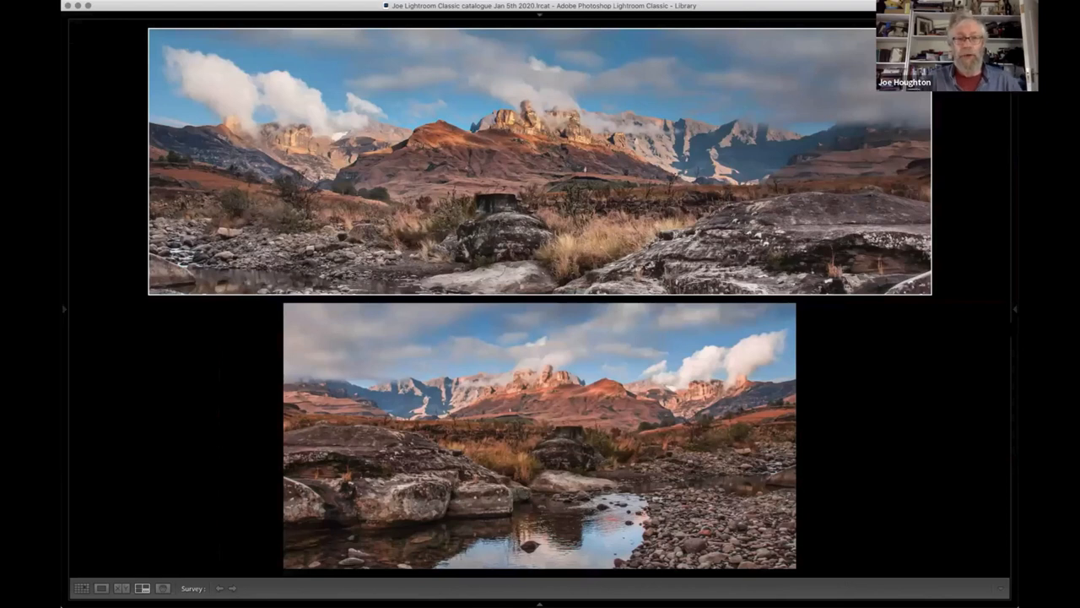
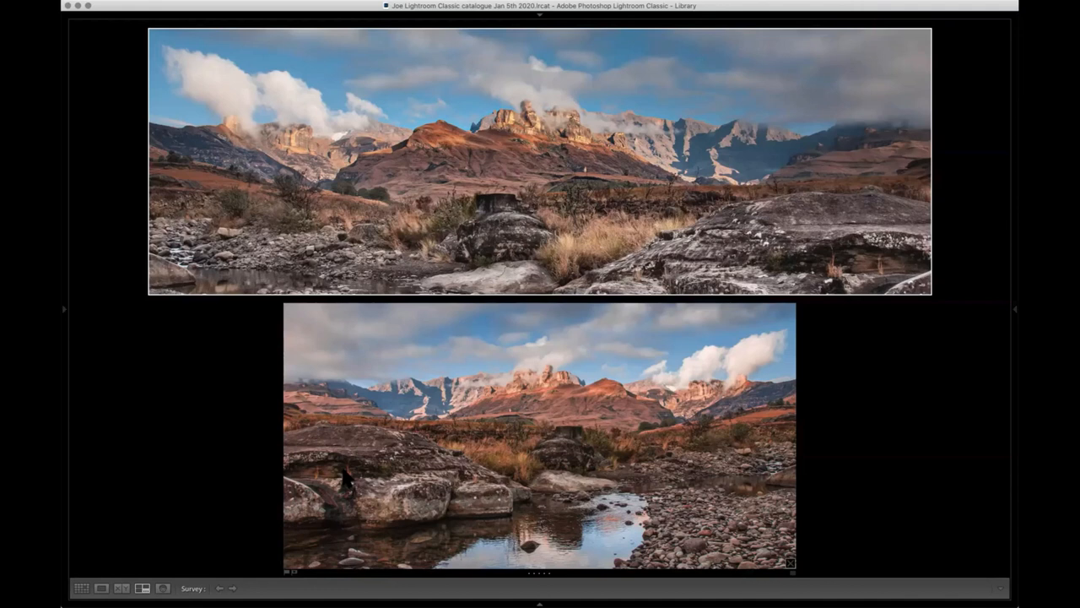
- Leave the Survey comparison and open SG-0391.jpg in the Develop module with the adjustment controls shown
click(64, 310)
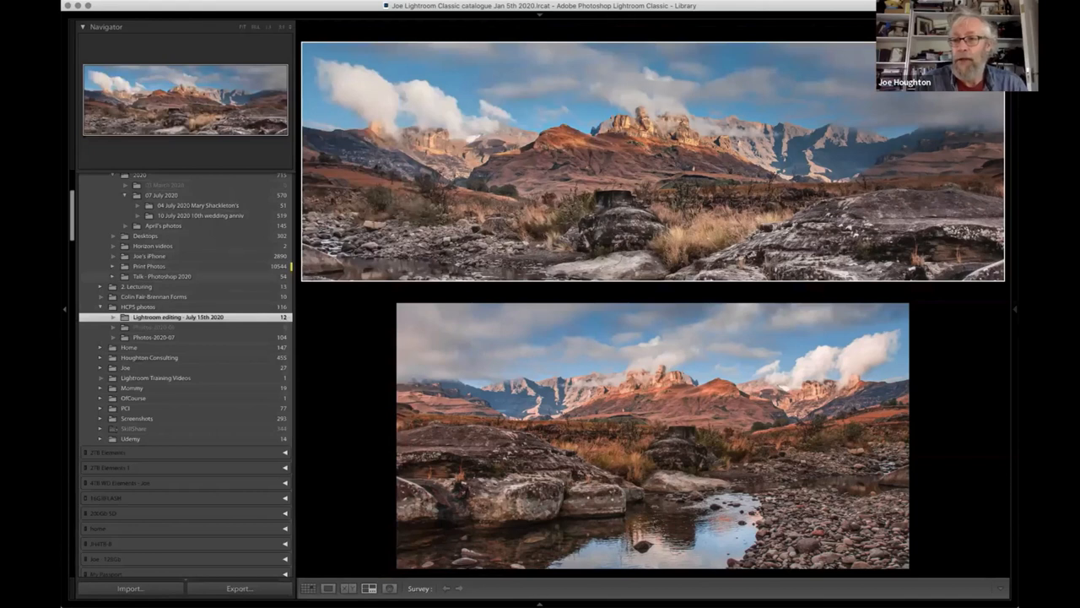
click(1015, 309)
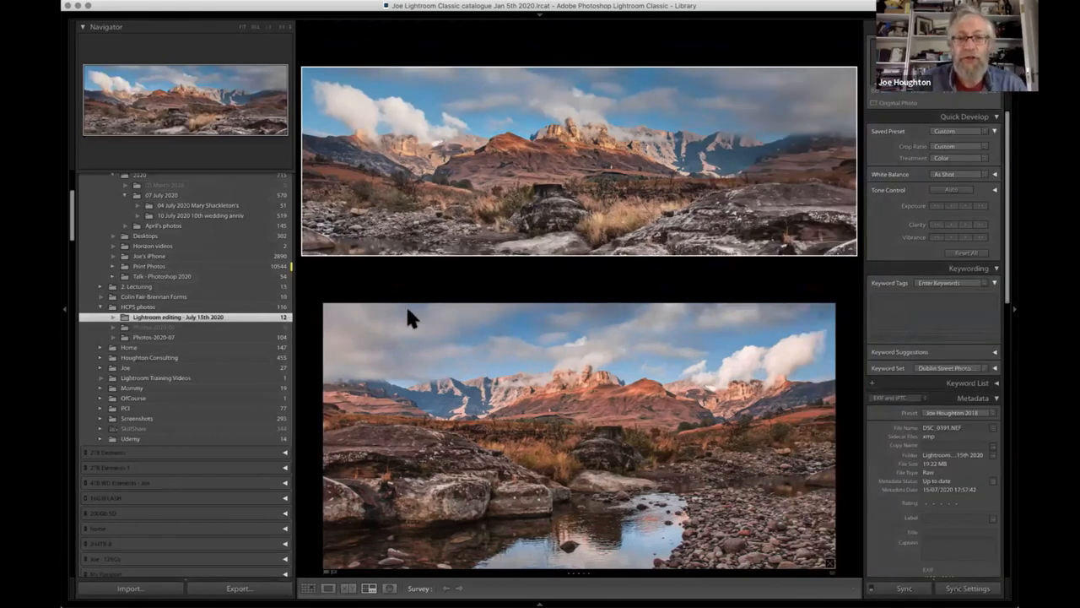
key(g)
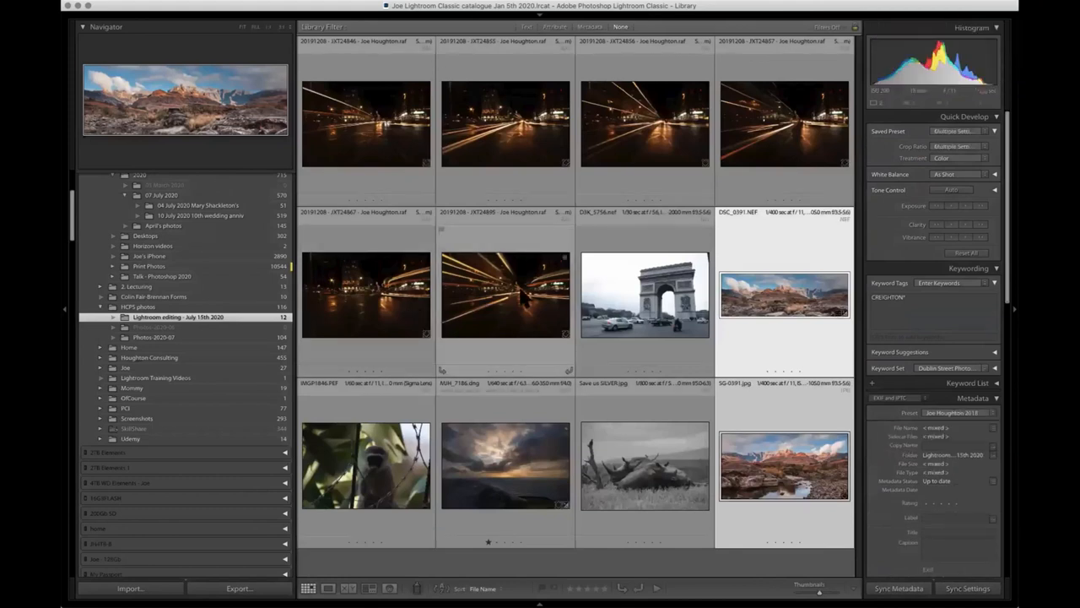
double_click(764, 458)
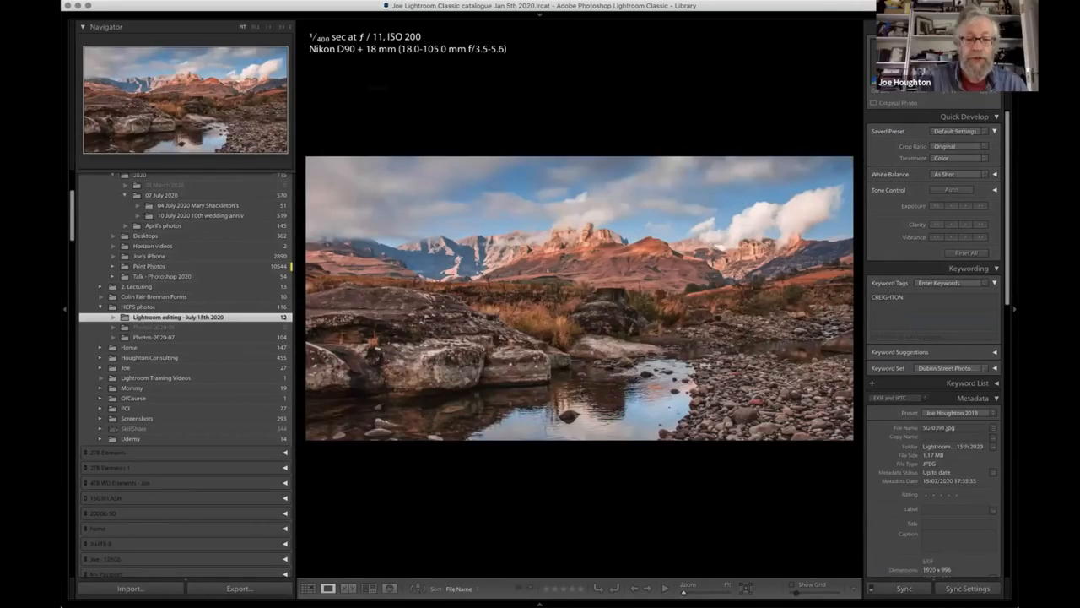
key(d)
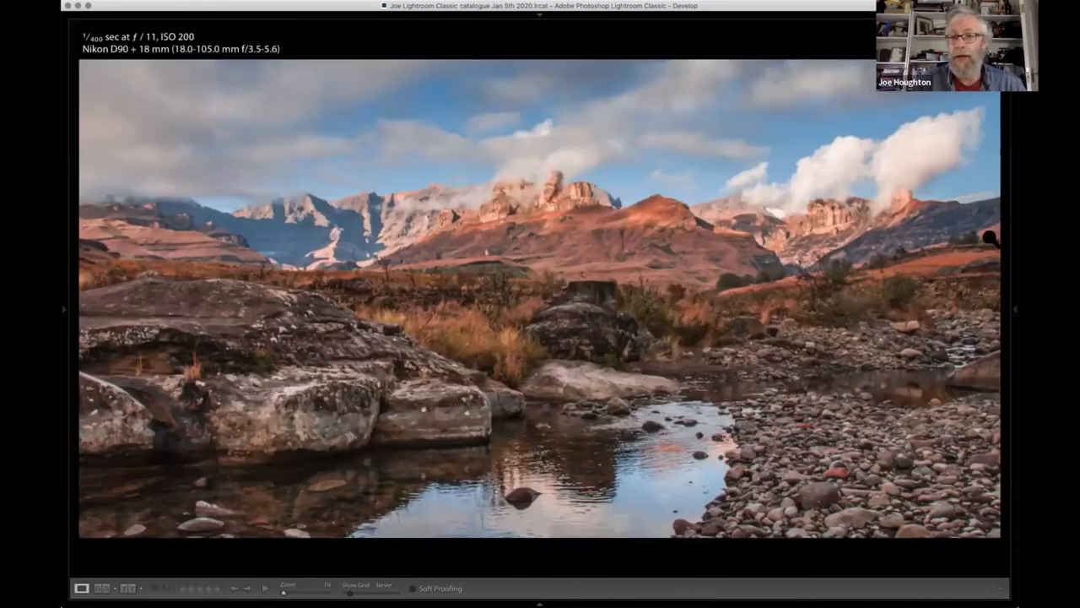
click(1015, 308)
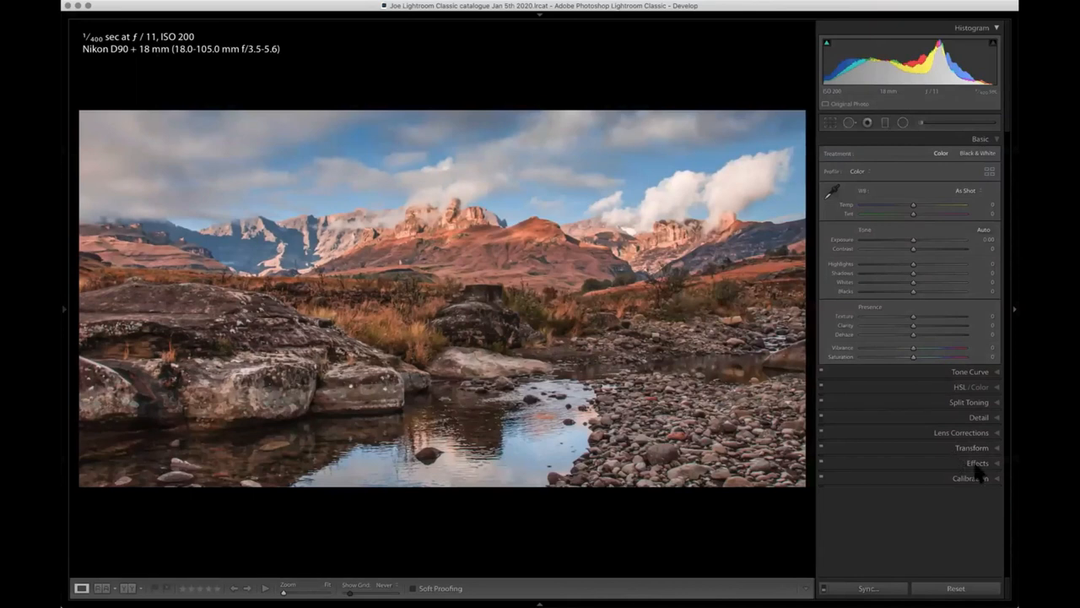
- Enable Remove Chromatic Aberration and Profile Corrections for the photo, and set the lens profile make to Nikon
click(971, 432)
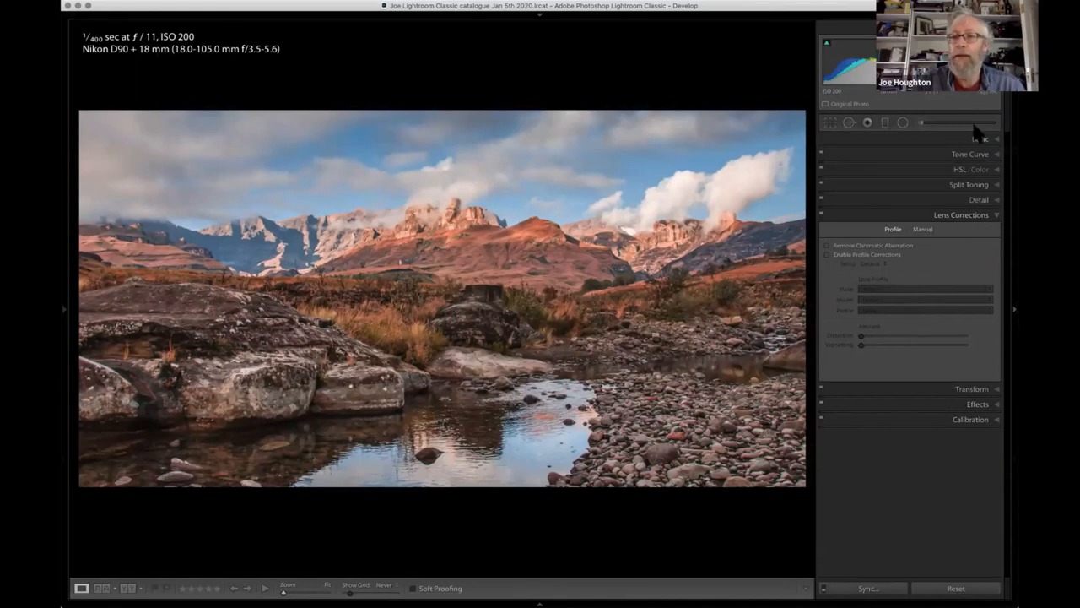
click(826, 245)
click(827, 254)
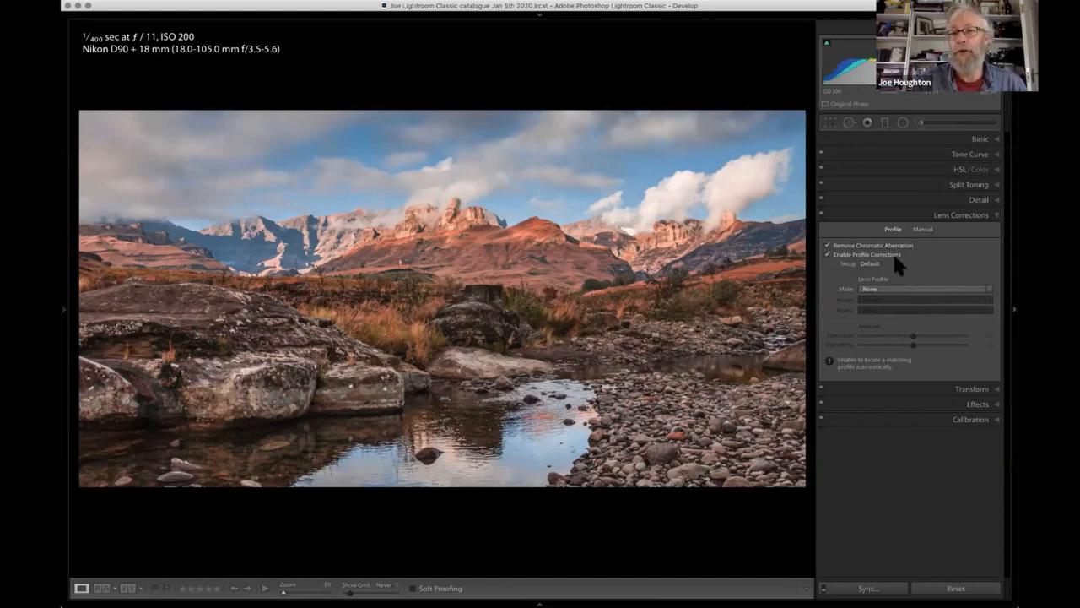
click(920, 291)
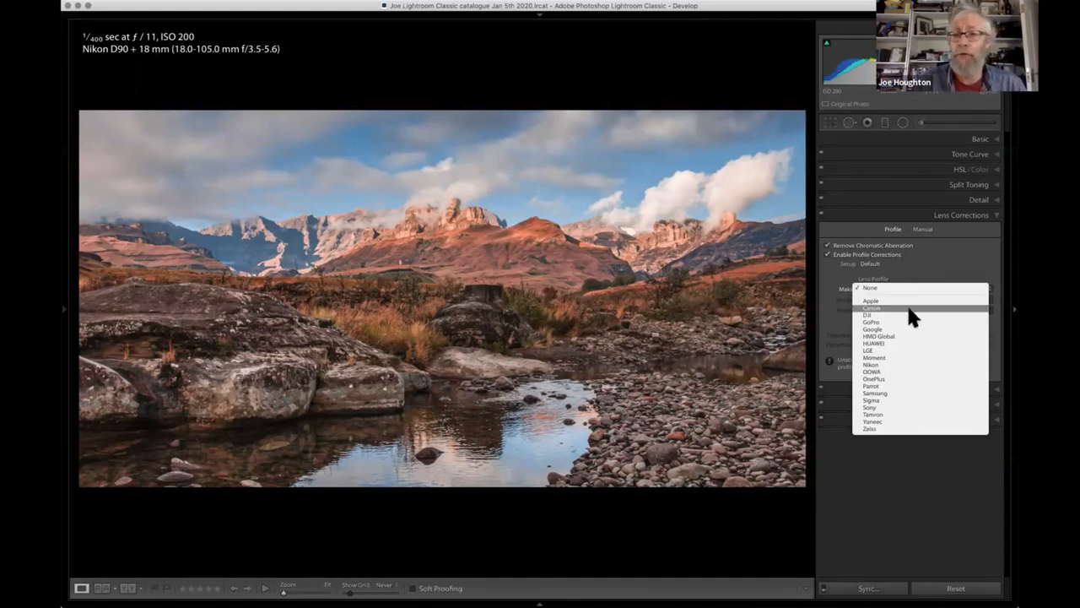
click(871, 366)
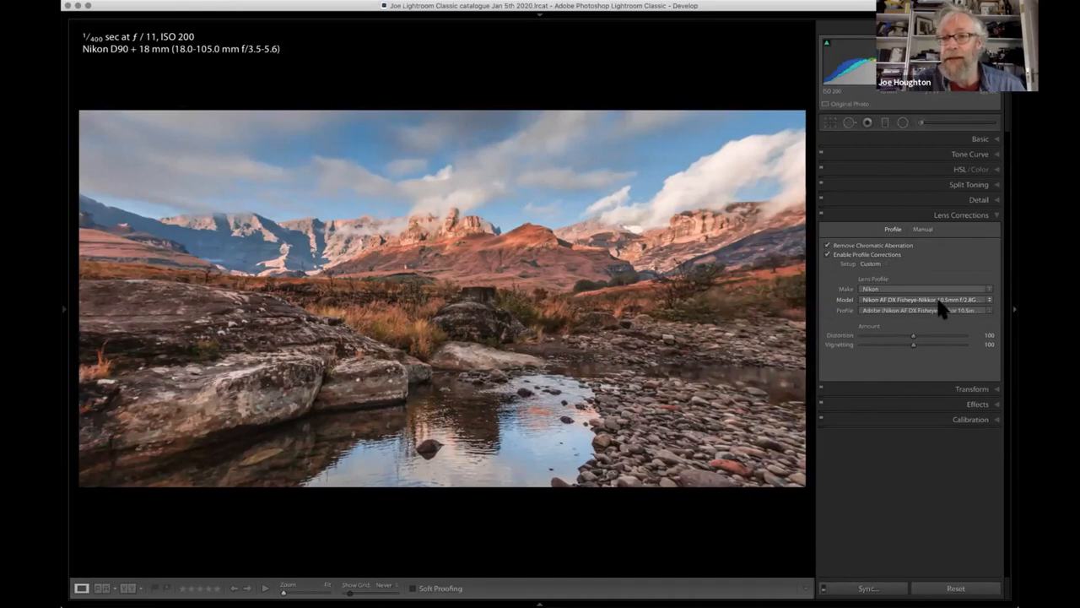
- Try the Nikon 18-200mm and 14-24mm lens models, and choose the Nikon AF-S VR Zoom-Nikkor 70-200mm f/2.8G IF-ED profile
click(989, 300)
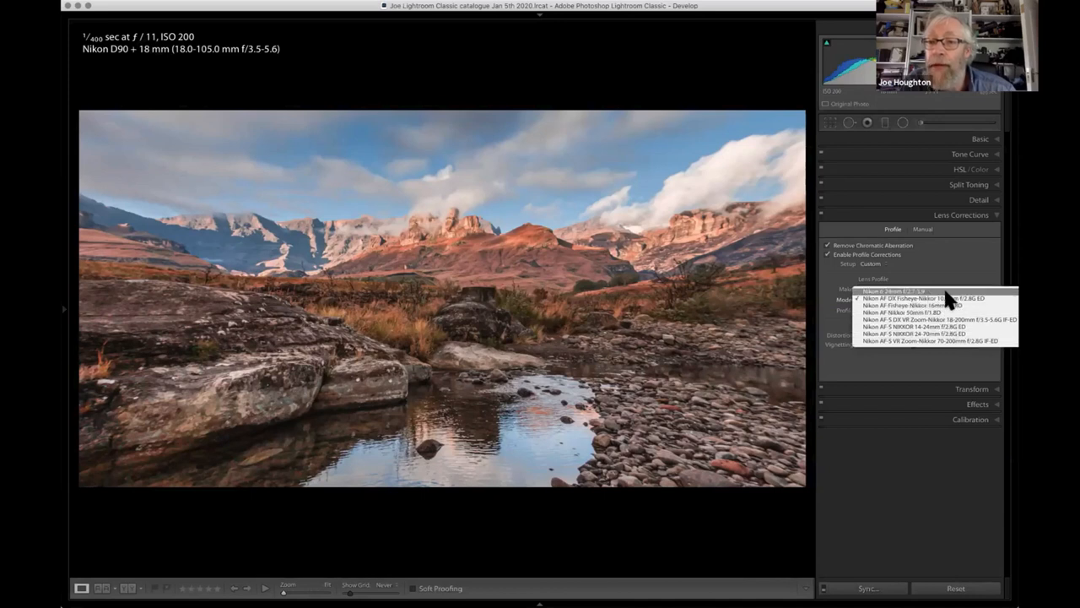
click(977, 320)
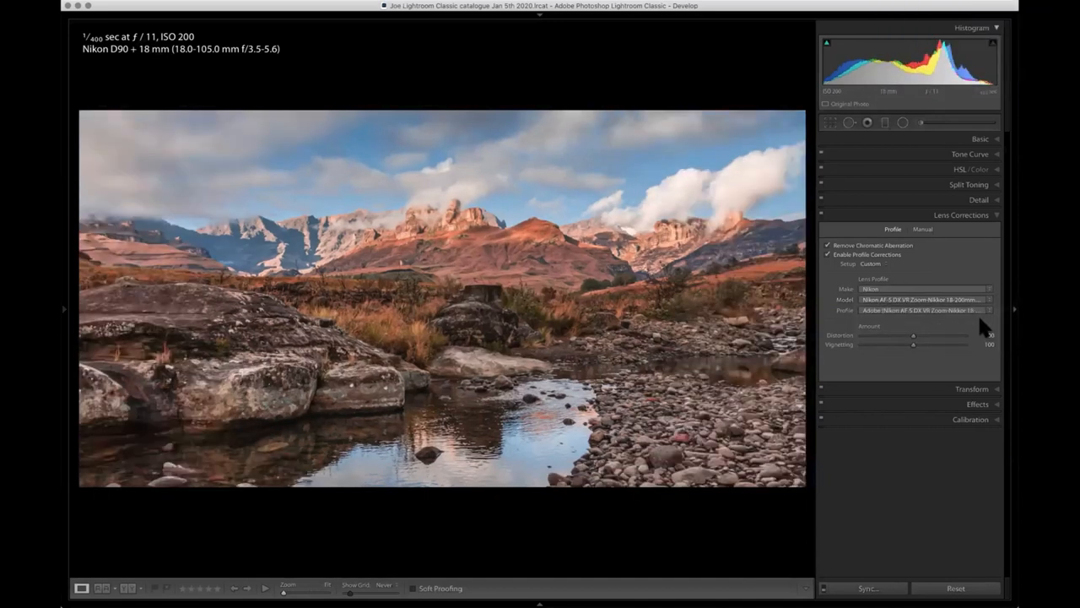
click(979, 299)
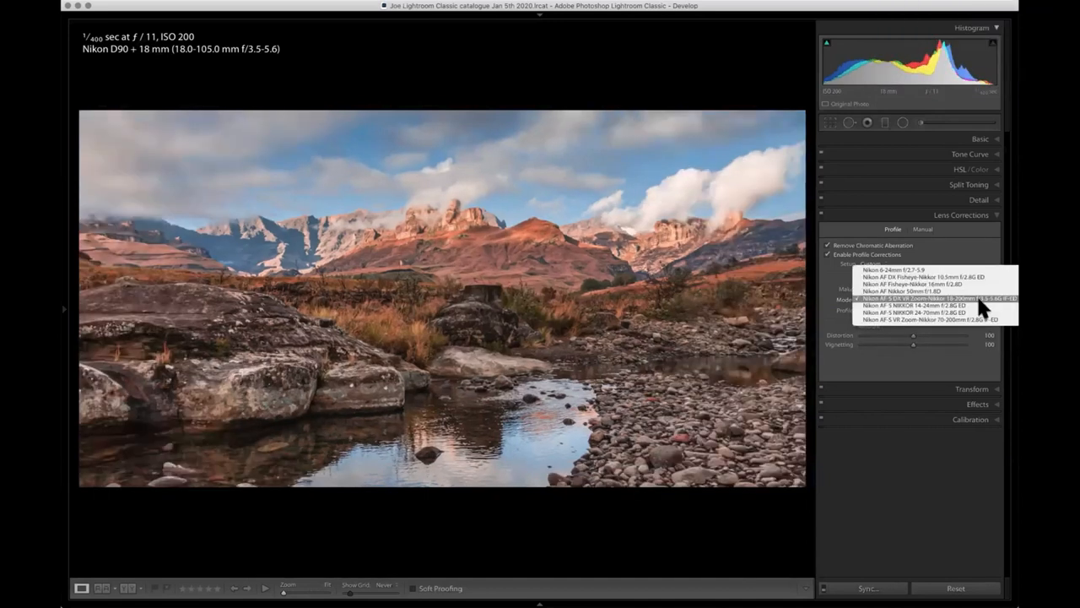
click(978, 305)
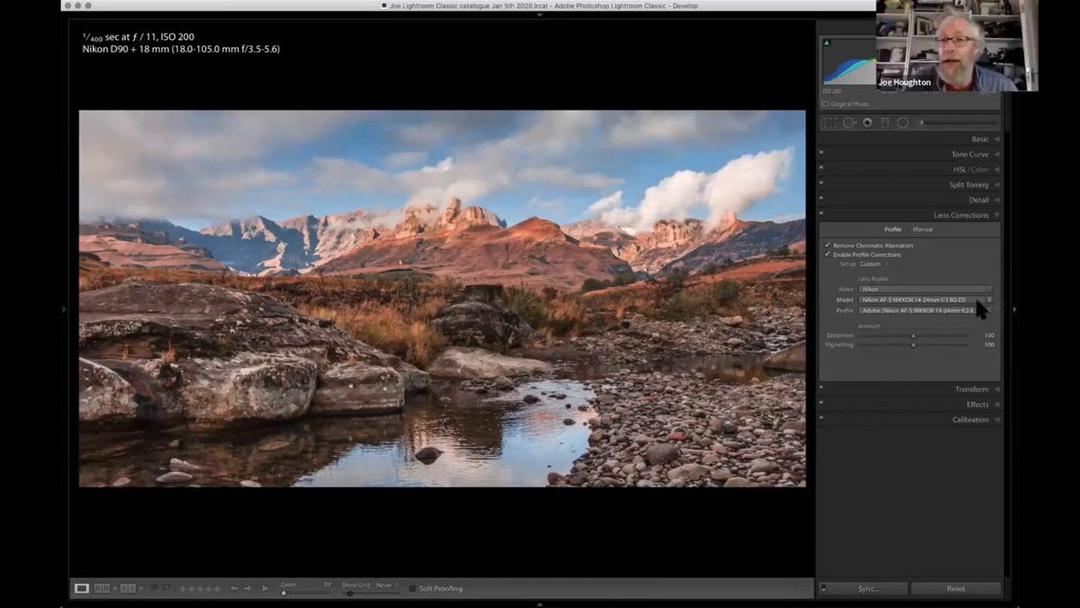
click(978, 300)
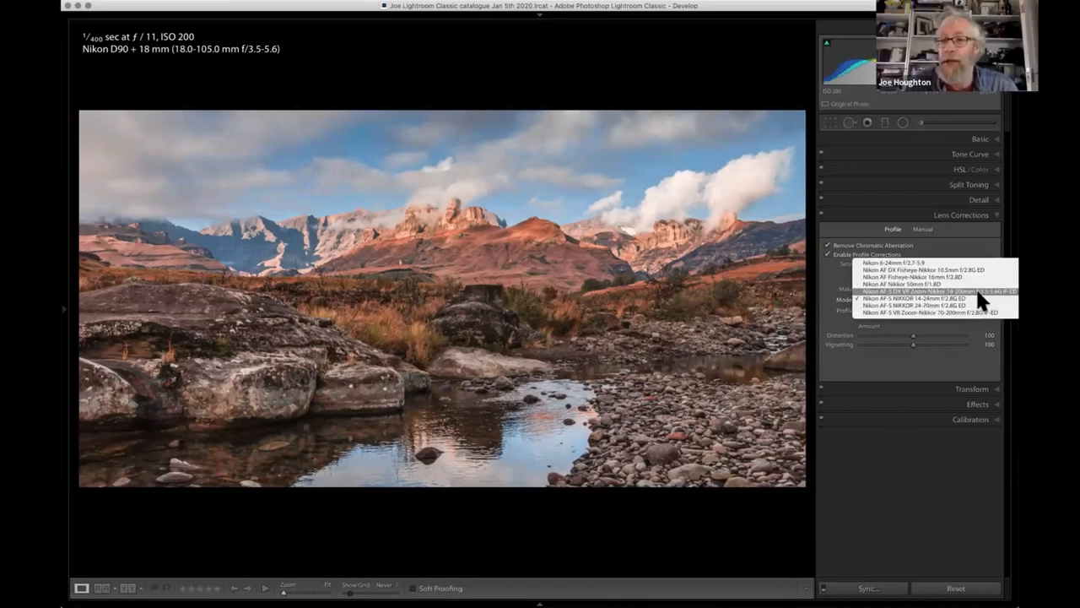
click(978, 290)
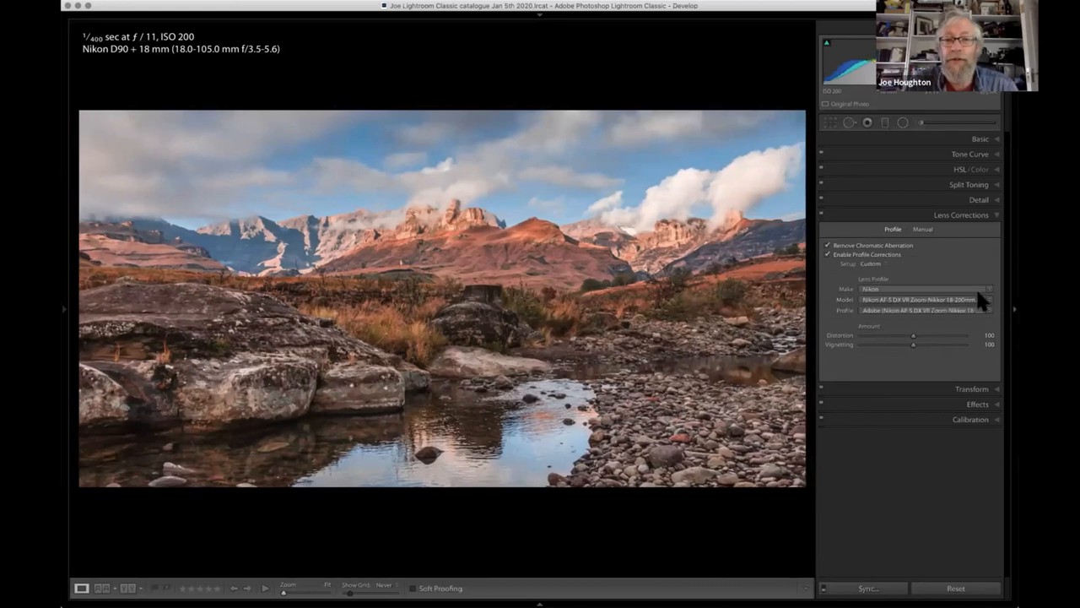
click(977, 302)
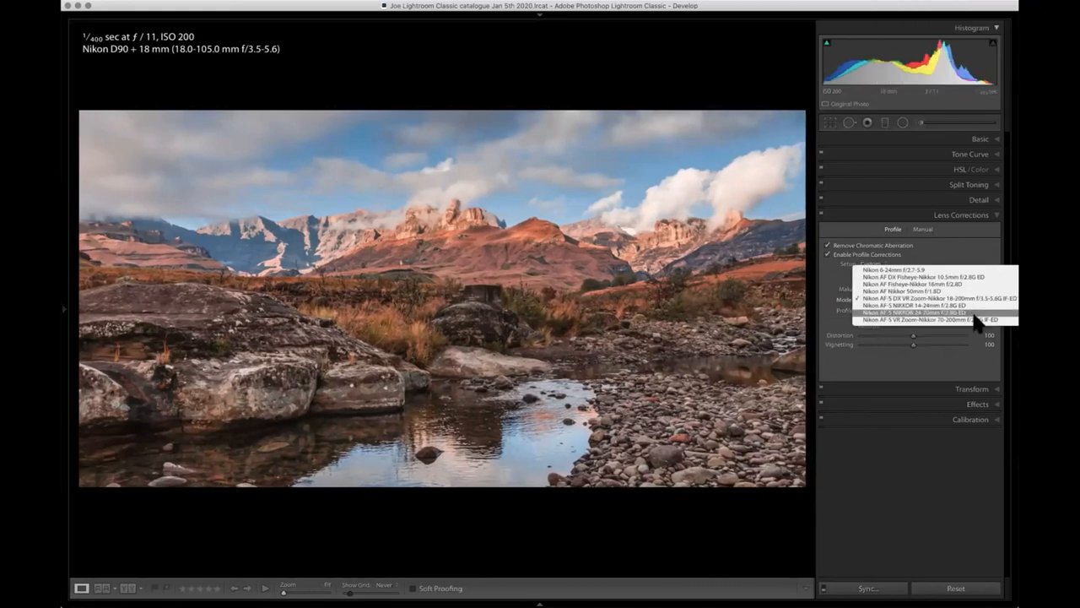
click(976, 319)
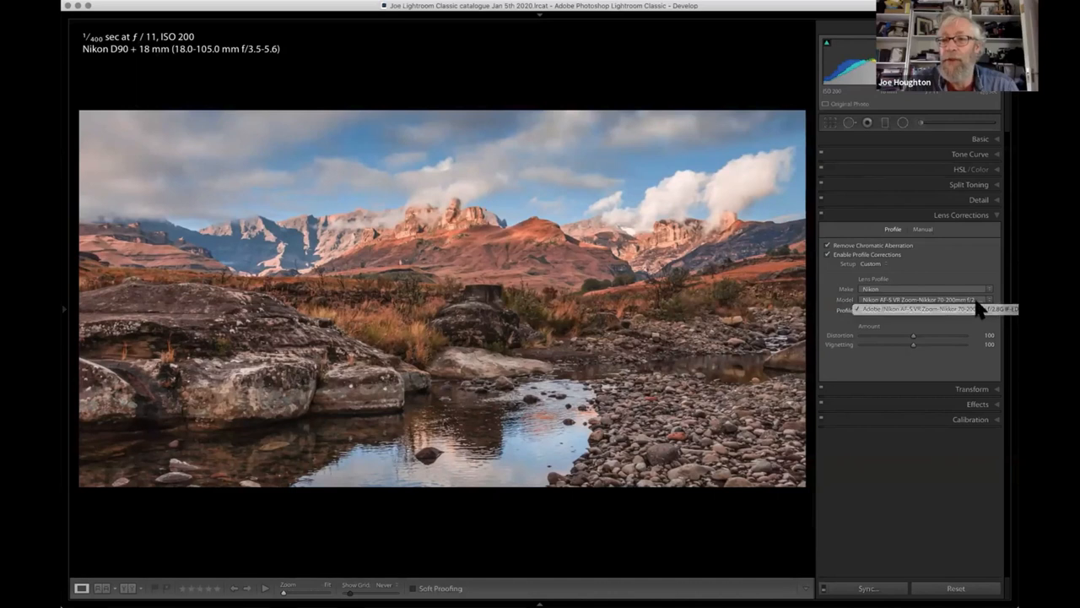
- Compare the photo with and without the lens profile corrections several times, leaving them enabled
click(827, 254)
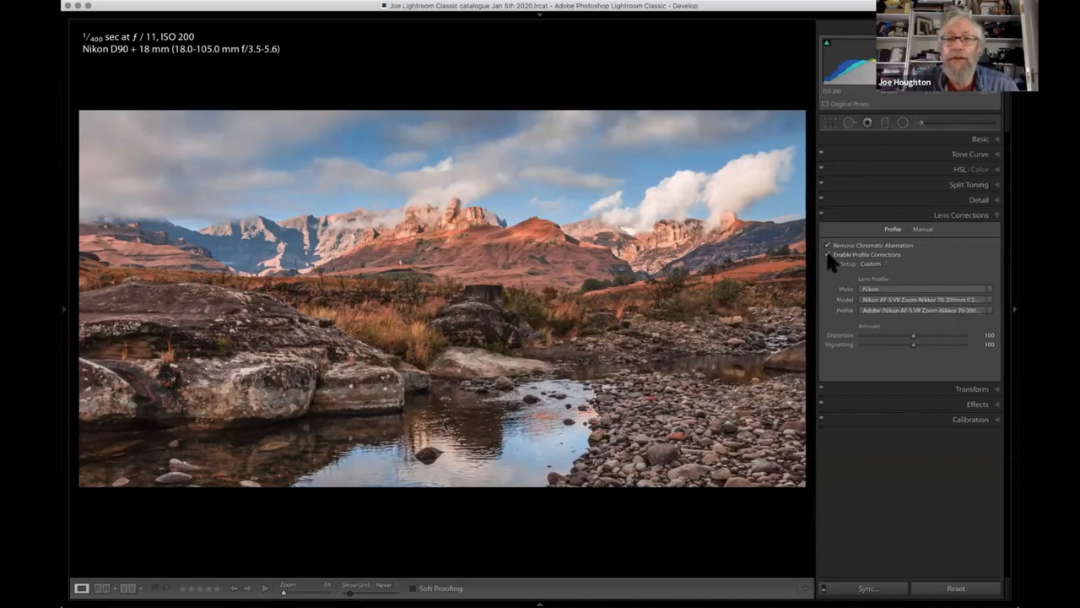
click(827, 254)
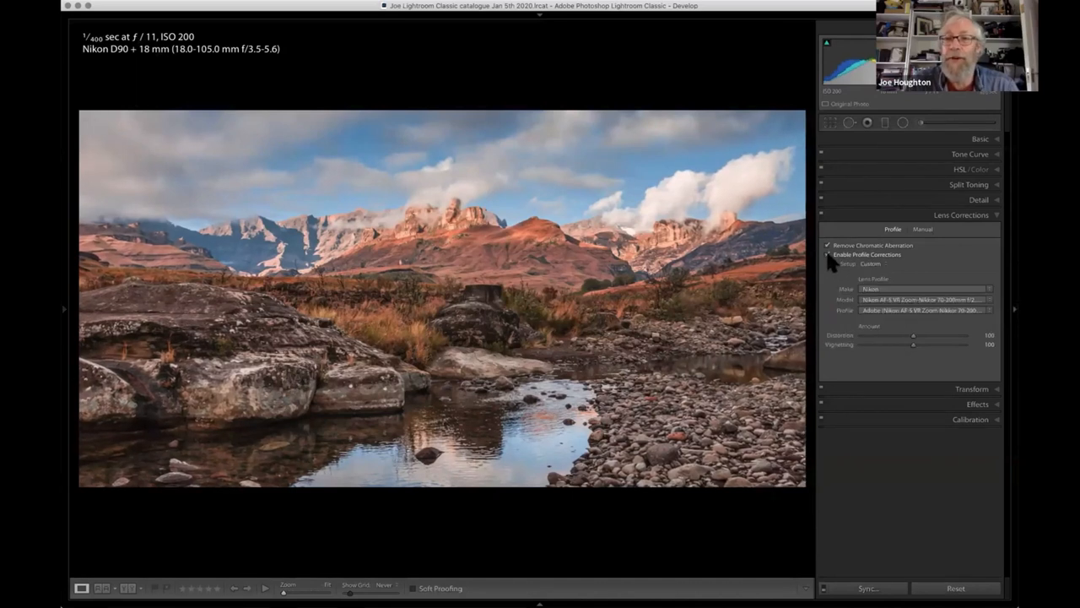
click(827, 254)
click(827, 255)
click(828, 254)
click(828, 254)
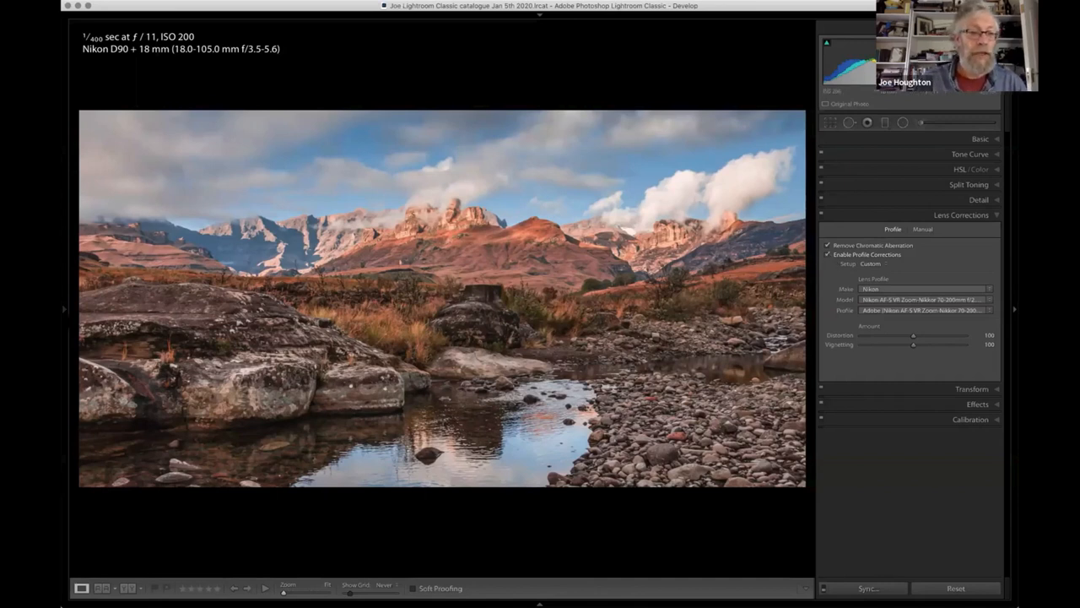
- Examine the user presets offered as develop settings in the library's import dialog, and close it without importing
click(65, 309)
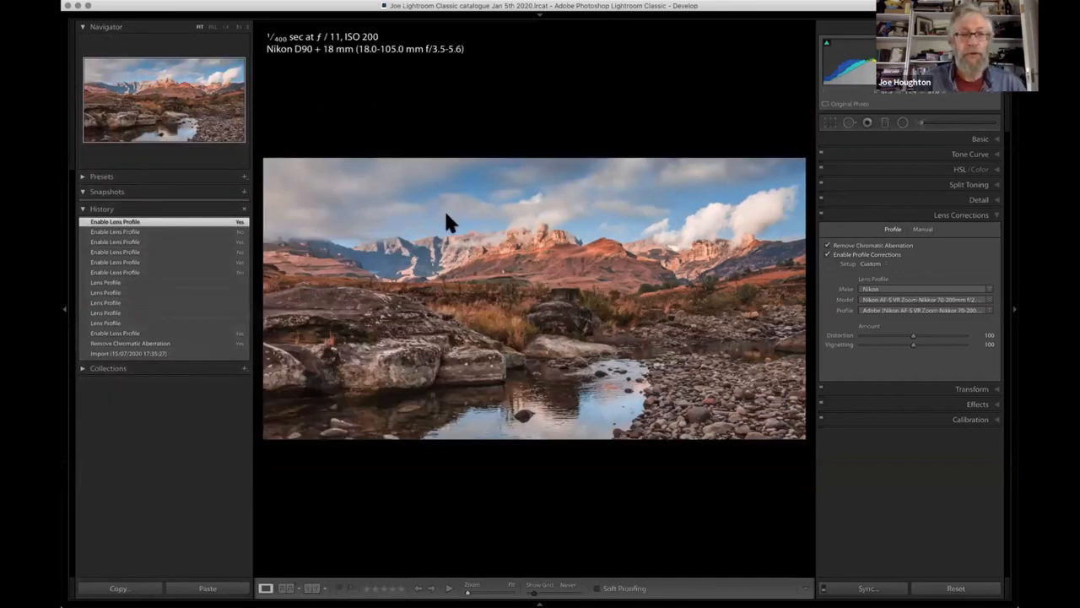
key(g)
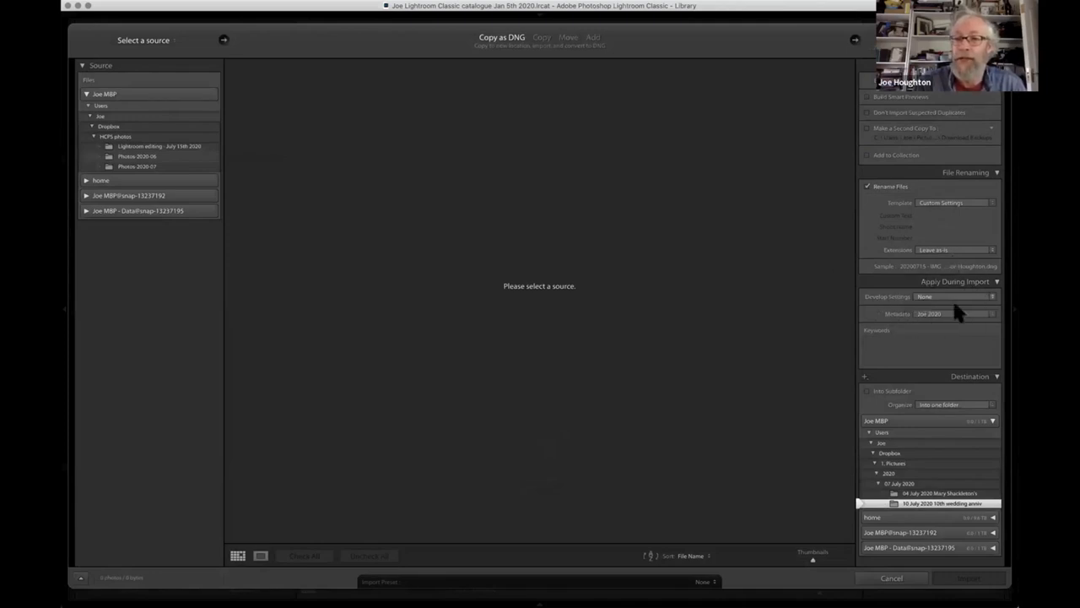
click(993, 297)
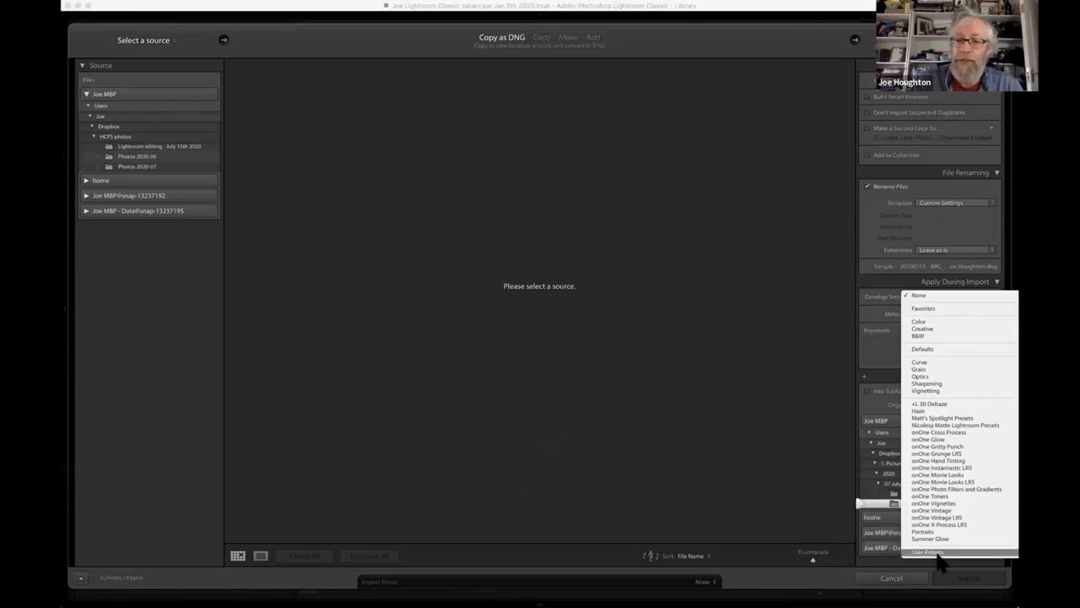
mouse_move(937, 553)
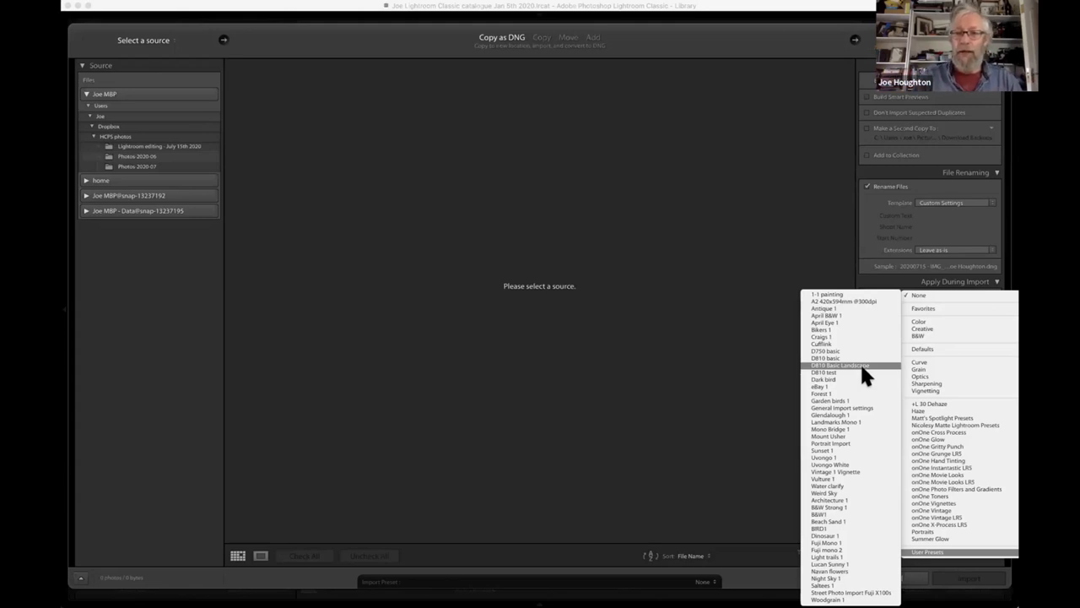
click(541, 332)
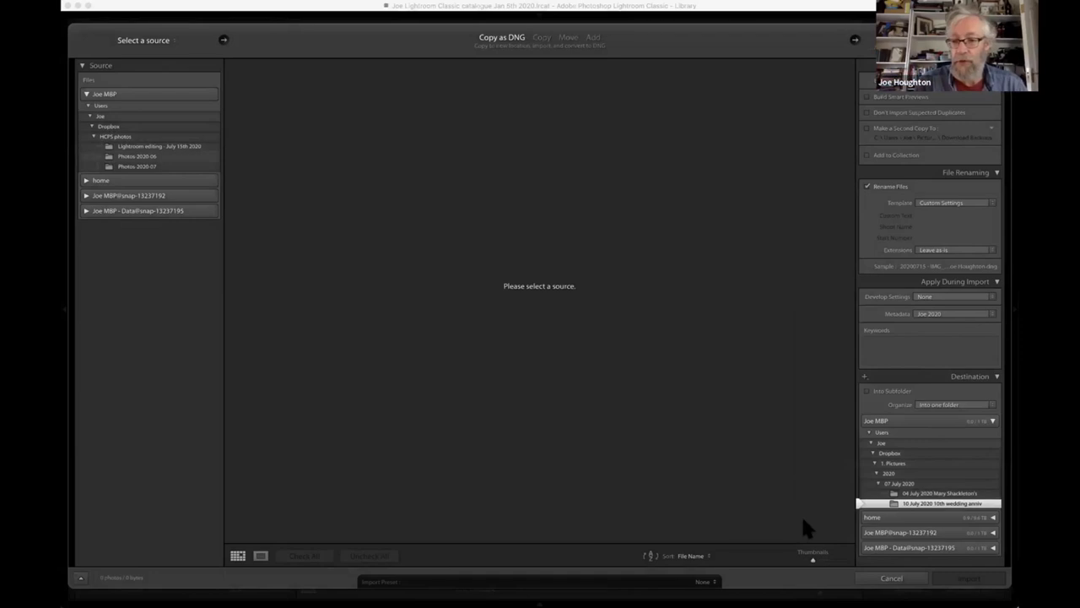
click(891, 577)
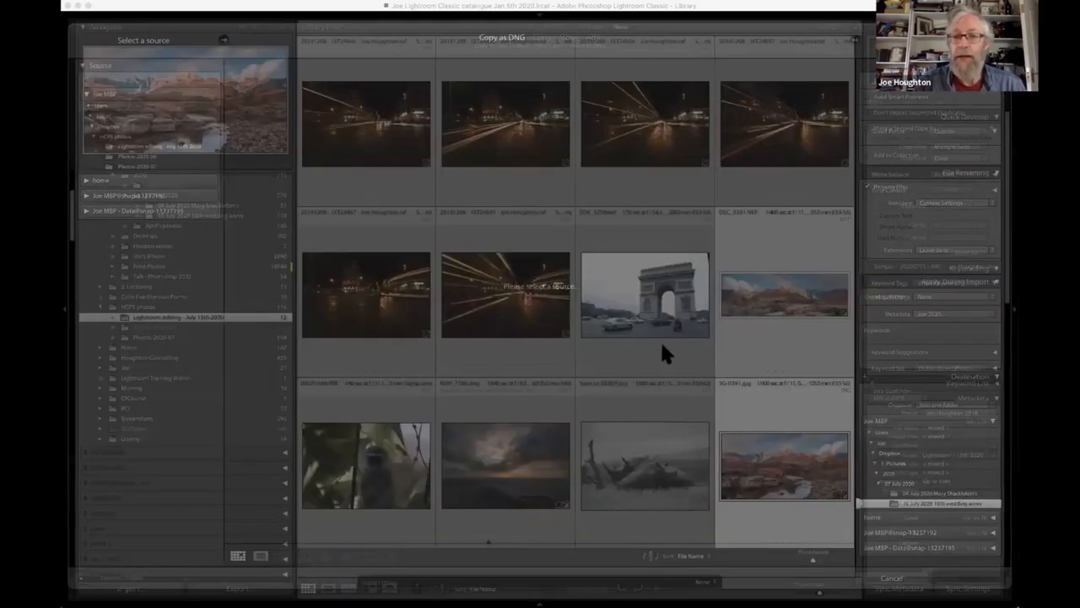
- Create a user develop preset from SG-0391.jpg, named with the photographer's first name and "Landscapes", including lens profile, chromatic aberration, Texture, Clarity, Dehaze and Sharpening
key(e)
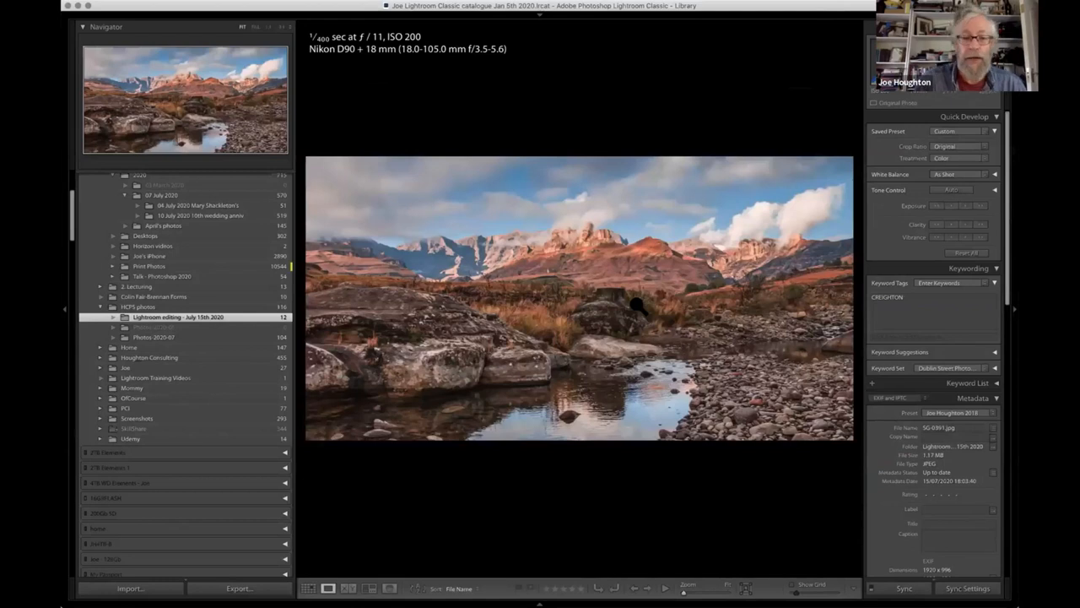
key(d)
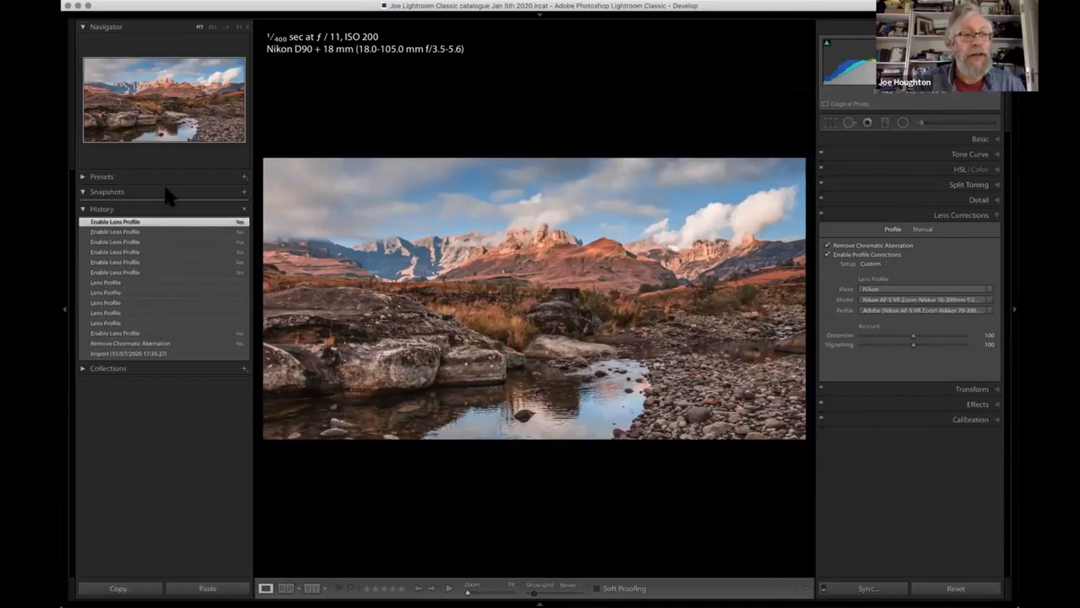
click(244, 178)
click(265, 185)
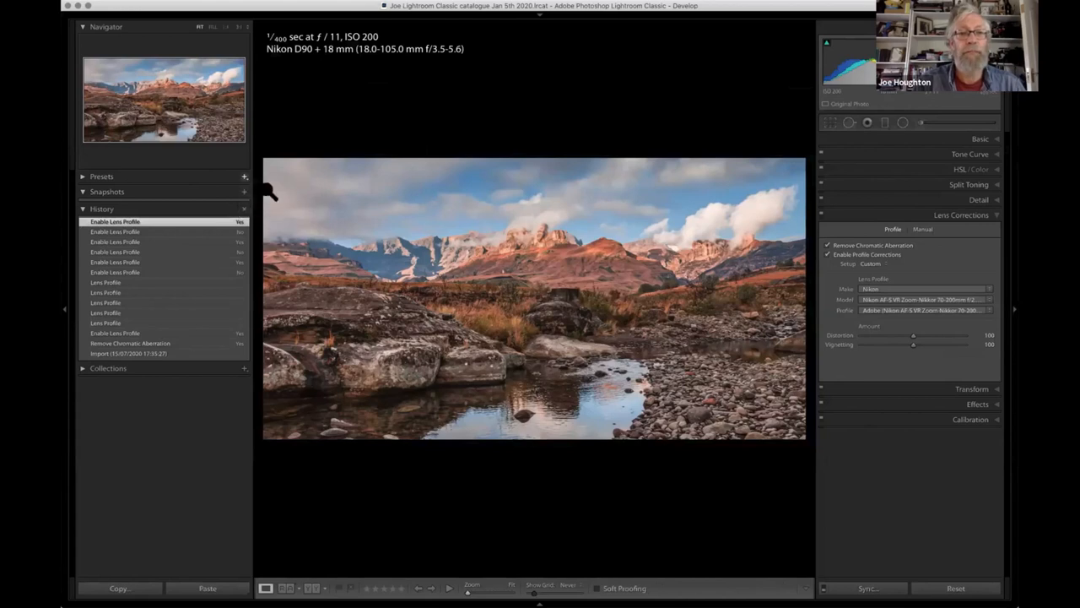
text(Sue's Lan)
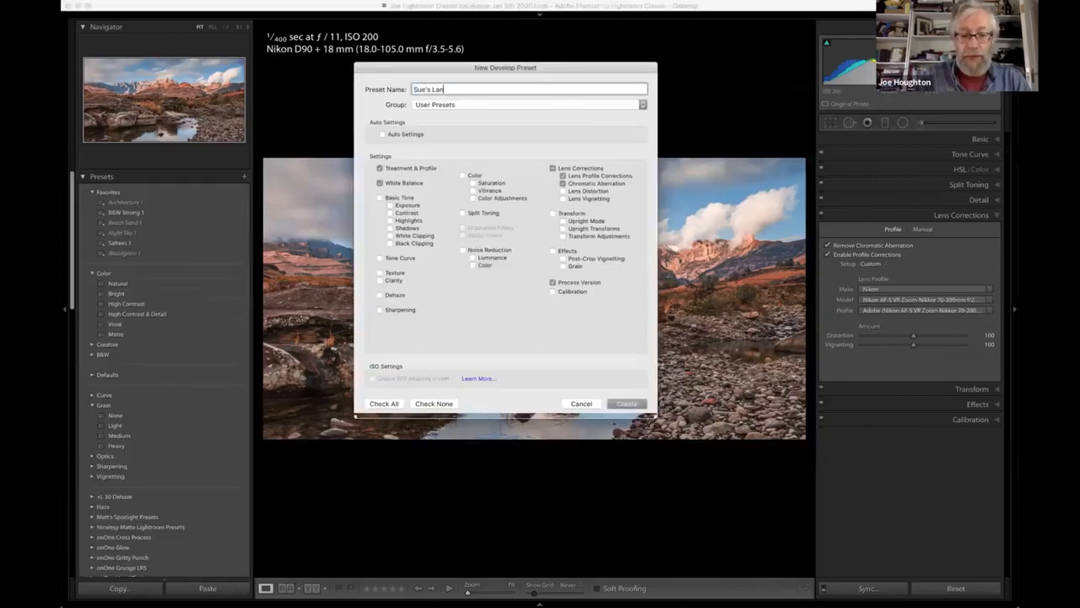
text(dscapes)
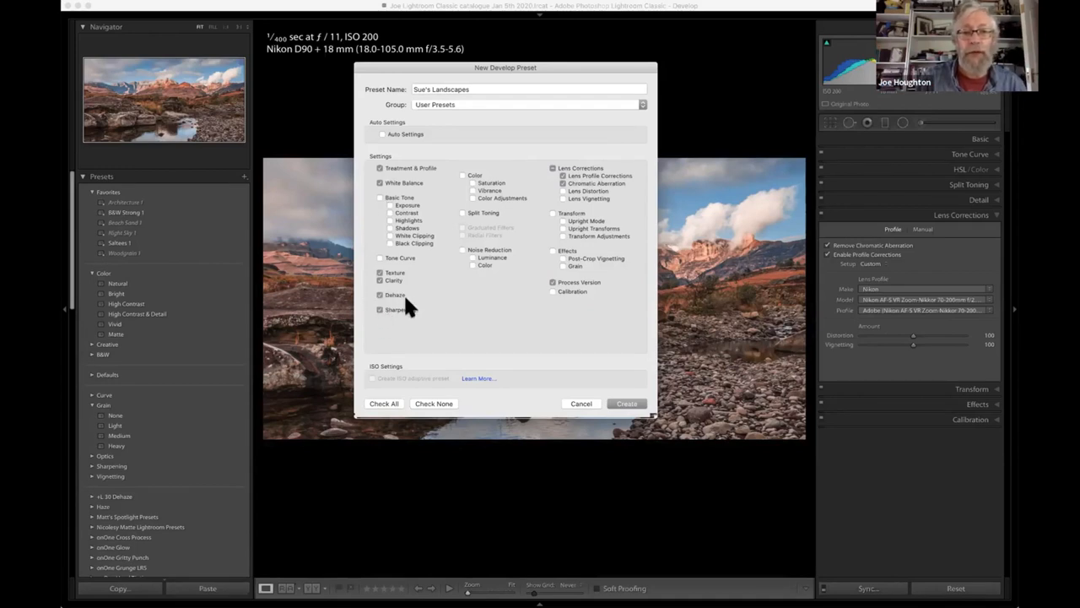
click(628, 403)
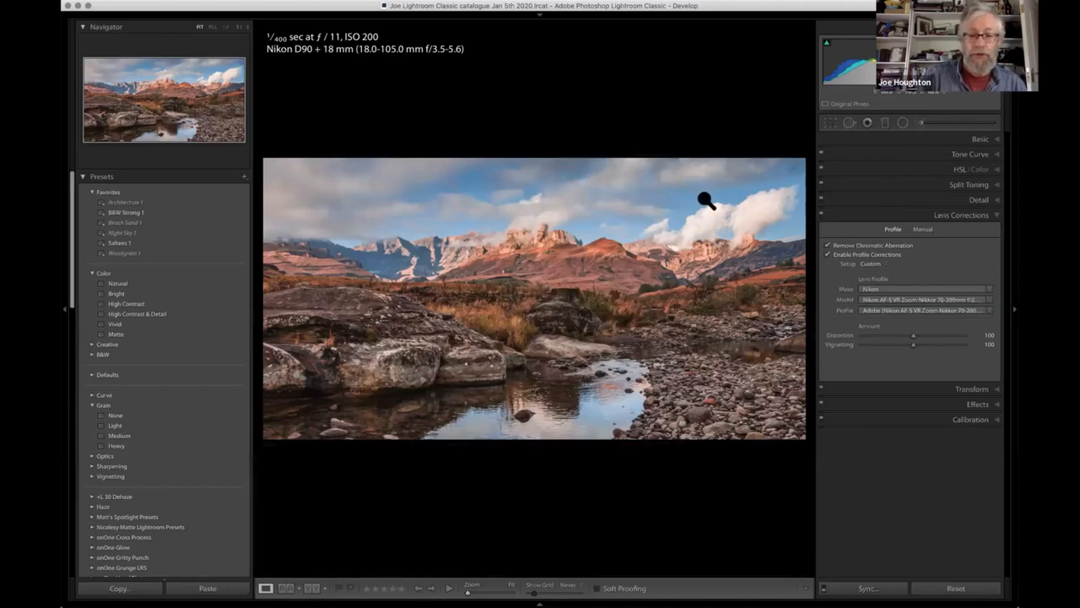
- Choose the newly saved Landscapes user preset as the develop setting for importing the Photos 2020-06 folder, and cancel the import
key(g)
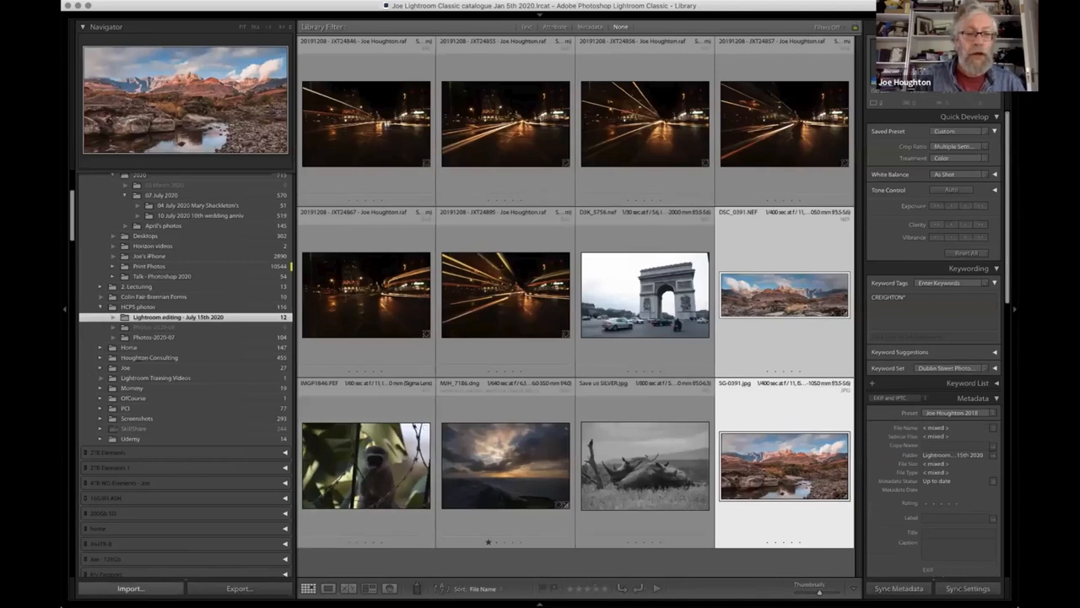
click(131, 588)
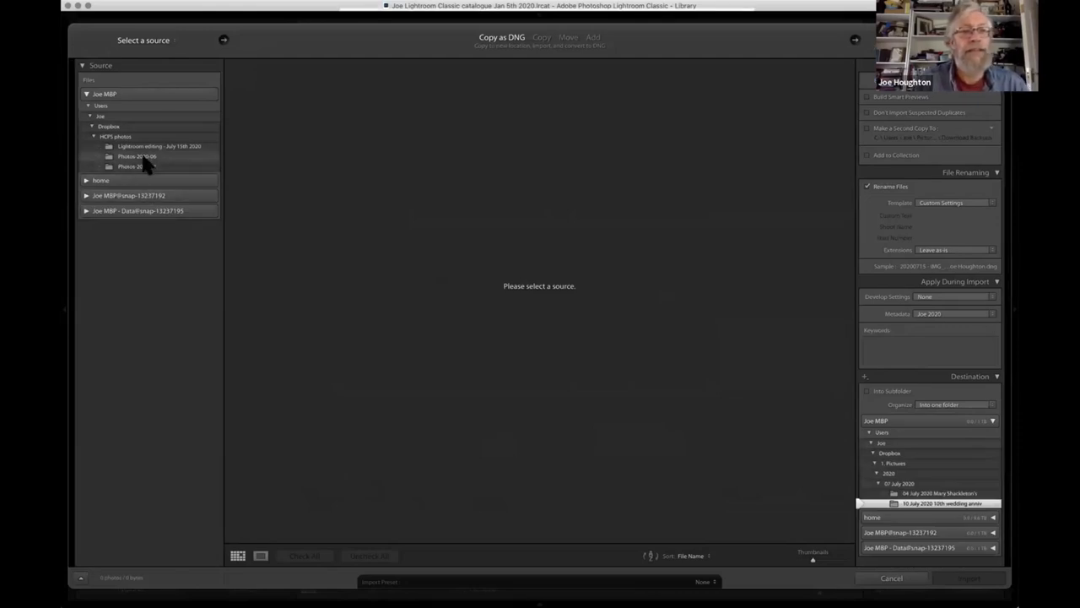
click(143, 158)
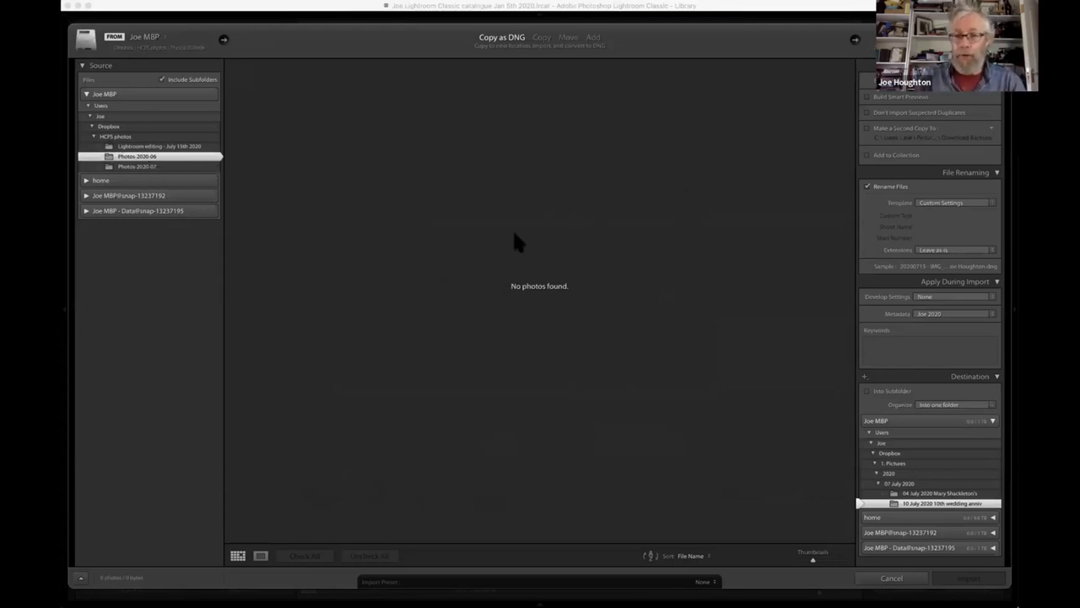
click(995, 297)
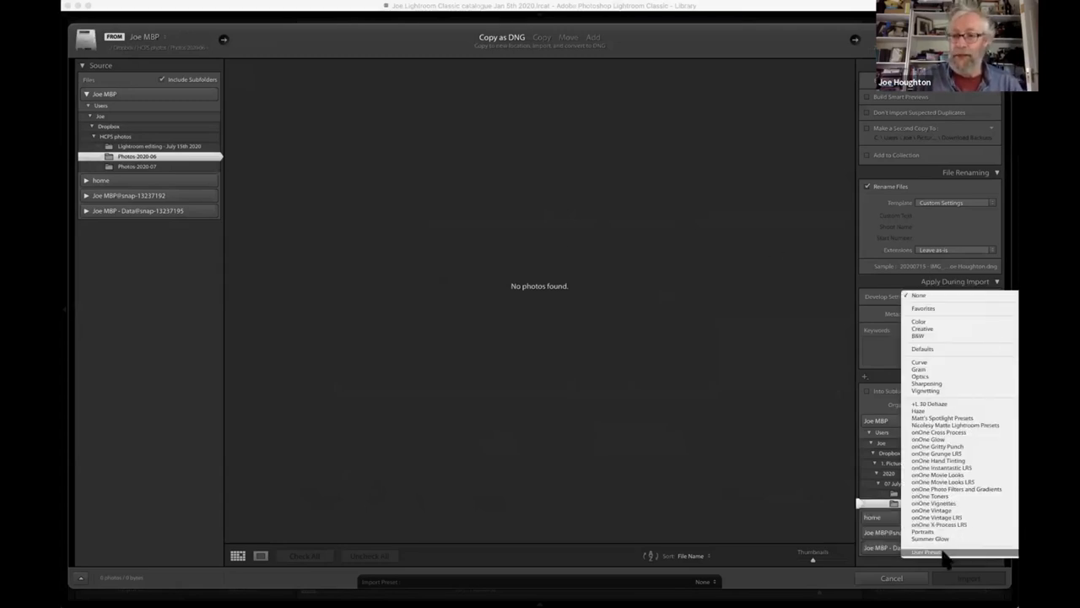
mouse_move(937, 554)
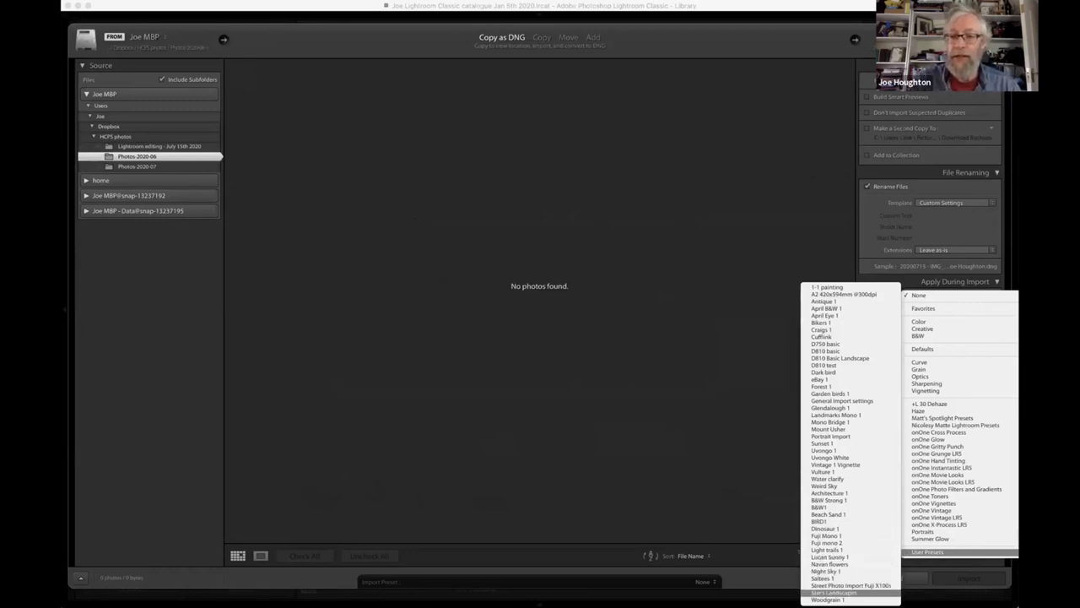
click(836, 592)
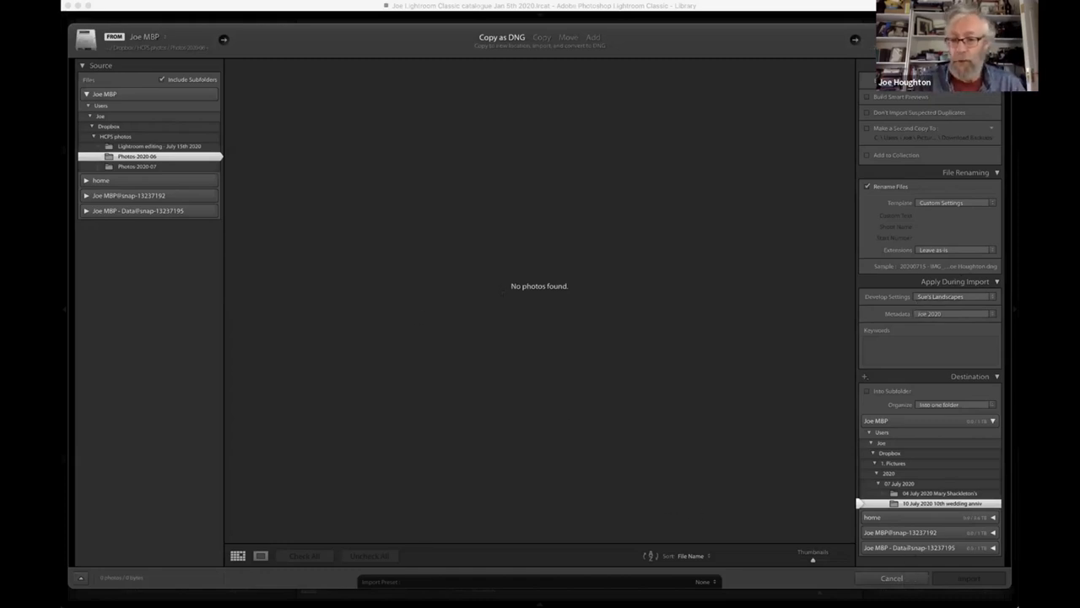
click(892, 579)
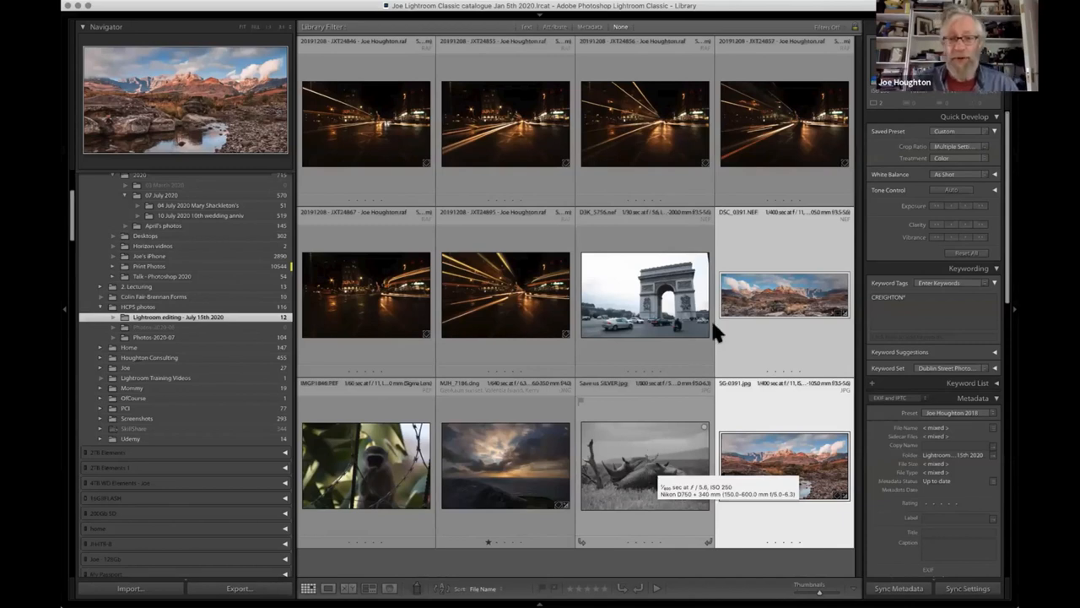
- Open the monkey photo IMGP1846.PEF for developing and switch its crop frame to portrait orientation
double_click(365, 466)
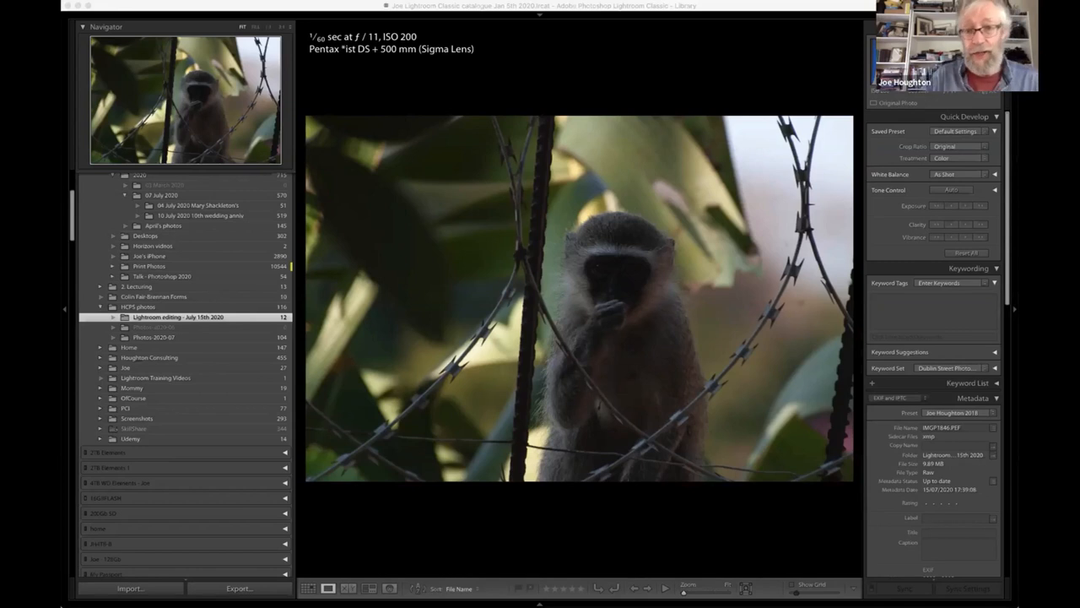
key(d)
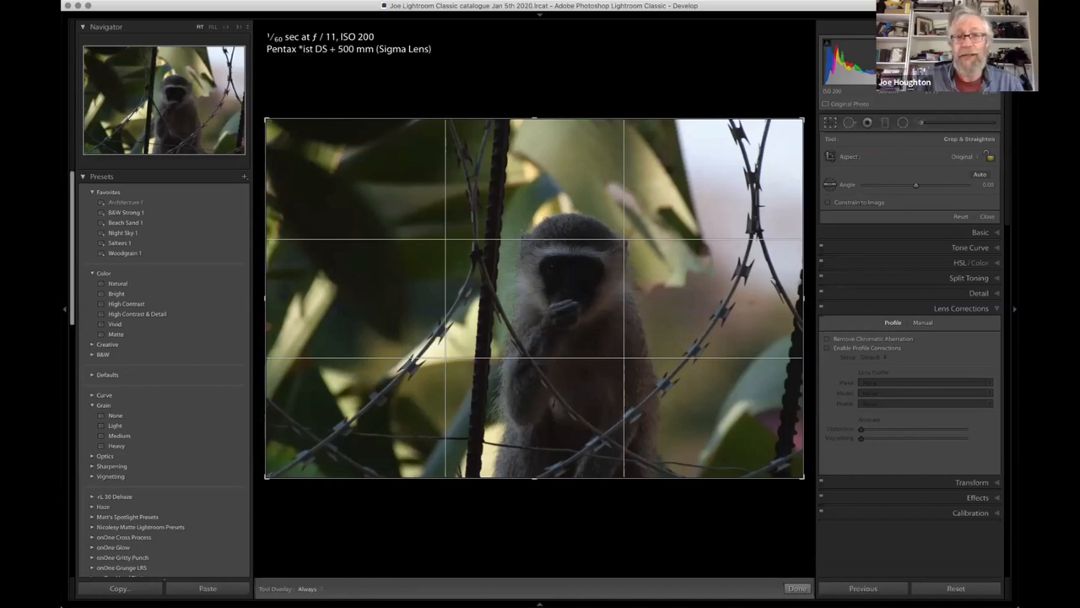
key(x)
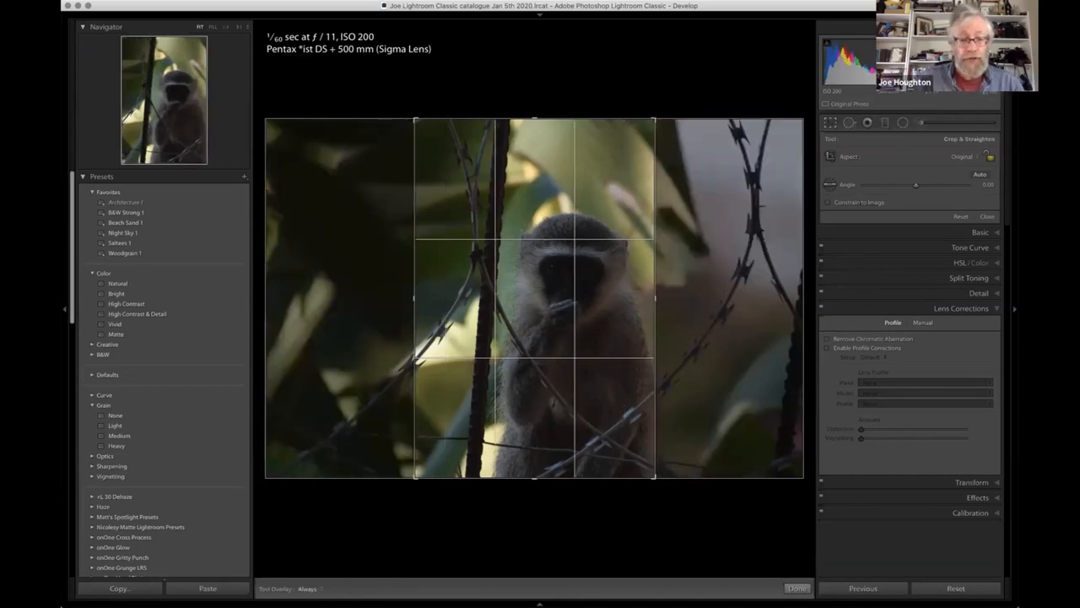
key(x)
key(x)
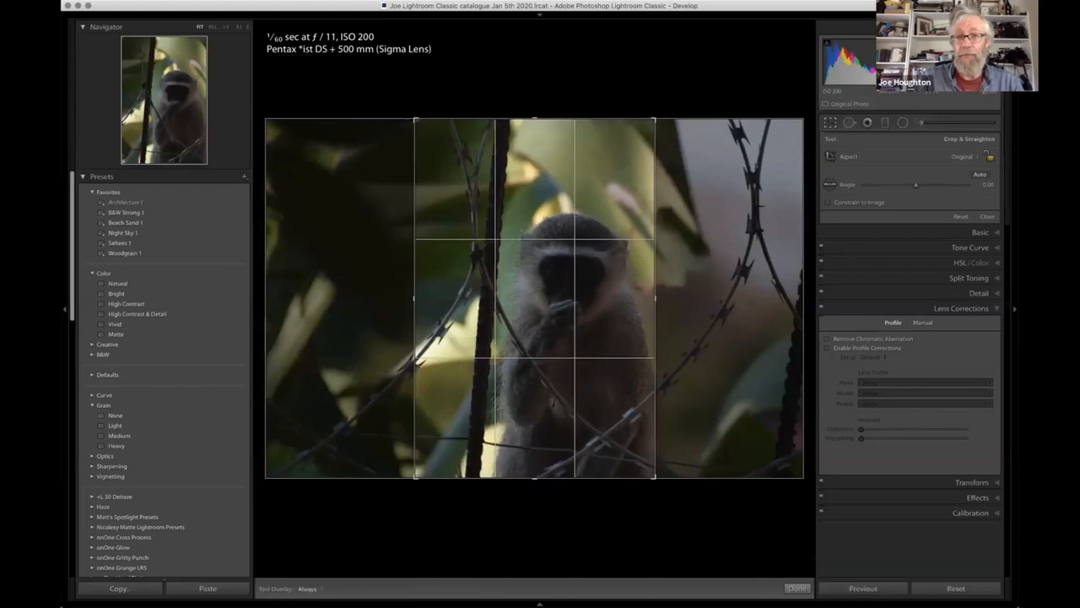
key(x)
key(x)
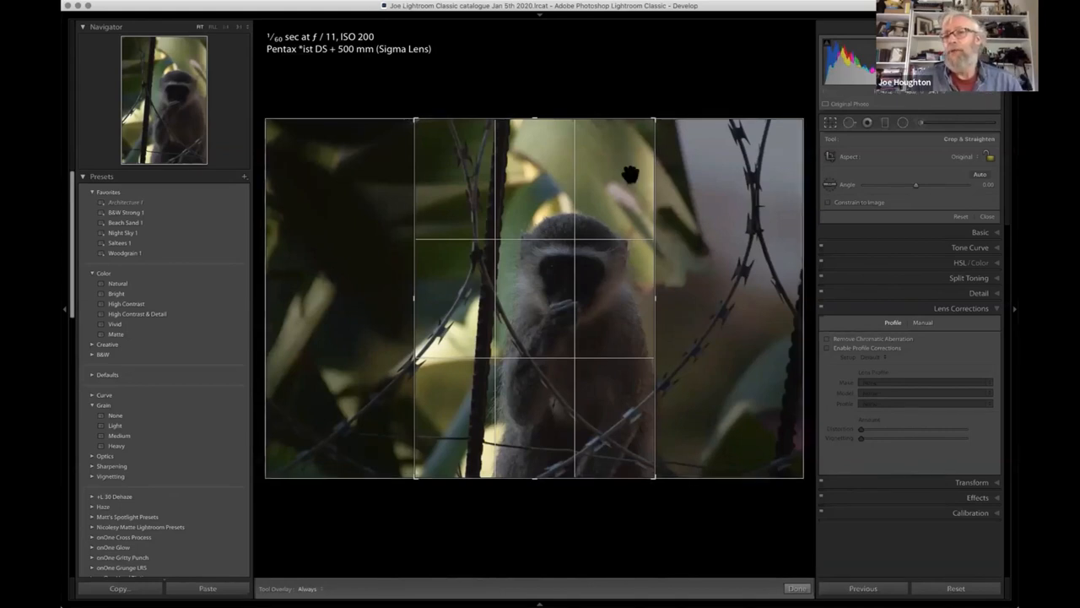
- Crop the monkey photo to the 4 x 5 / 8 x 10 aspect, framed tightly on the monkey, and compare it with the before view
click(965, 151)
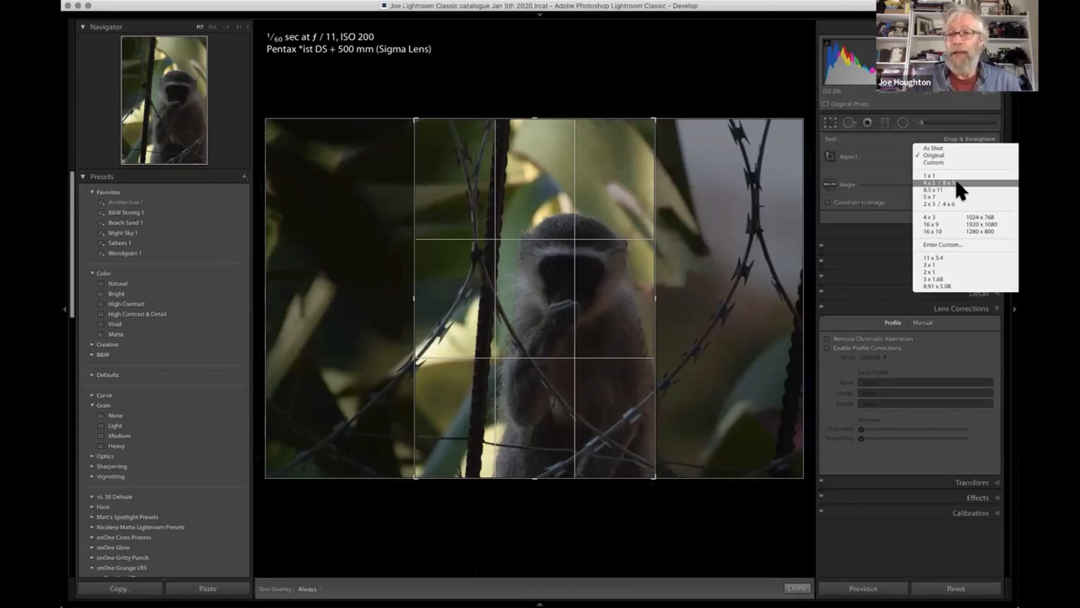
click(956, 183)
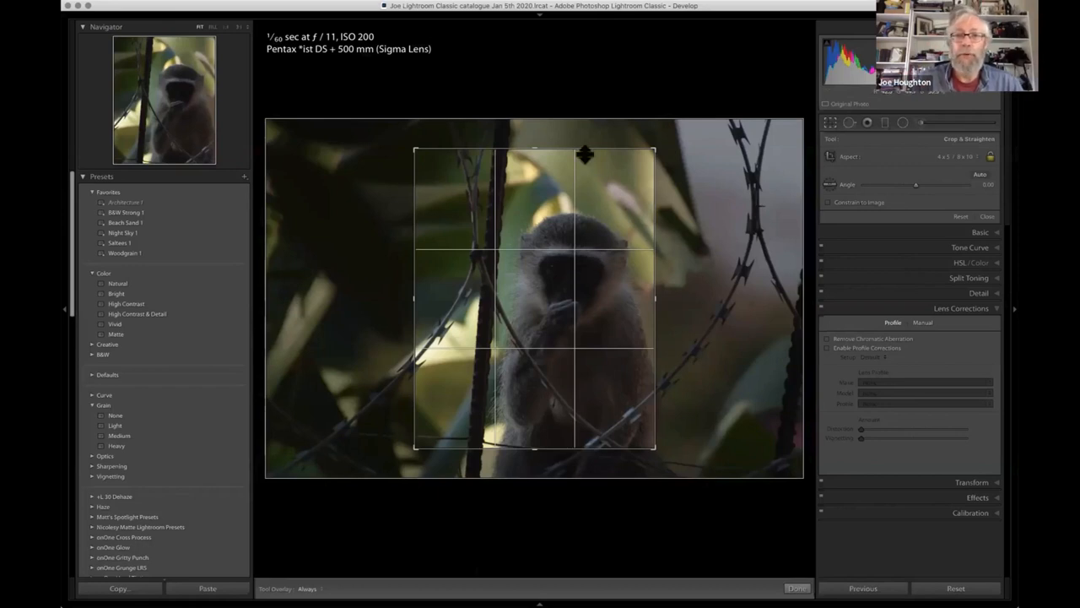
drag(534, 152, 537, 165)
drag(542, 243, 524, 242)
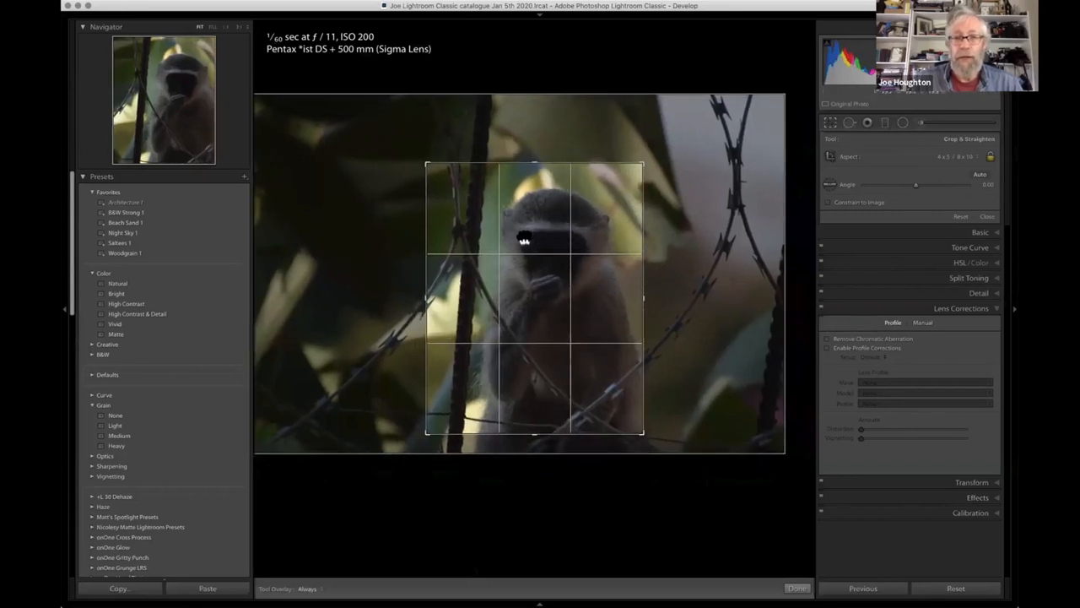
drag(524, 241, 519, 237)
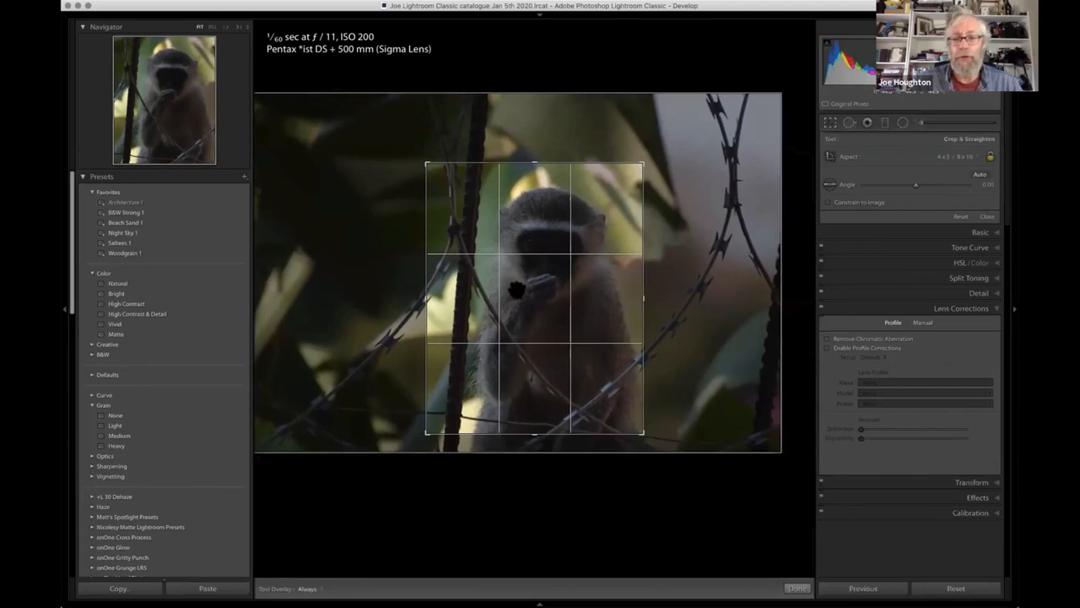
key(Return)
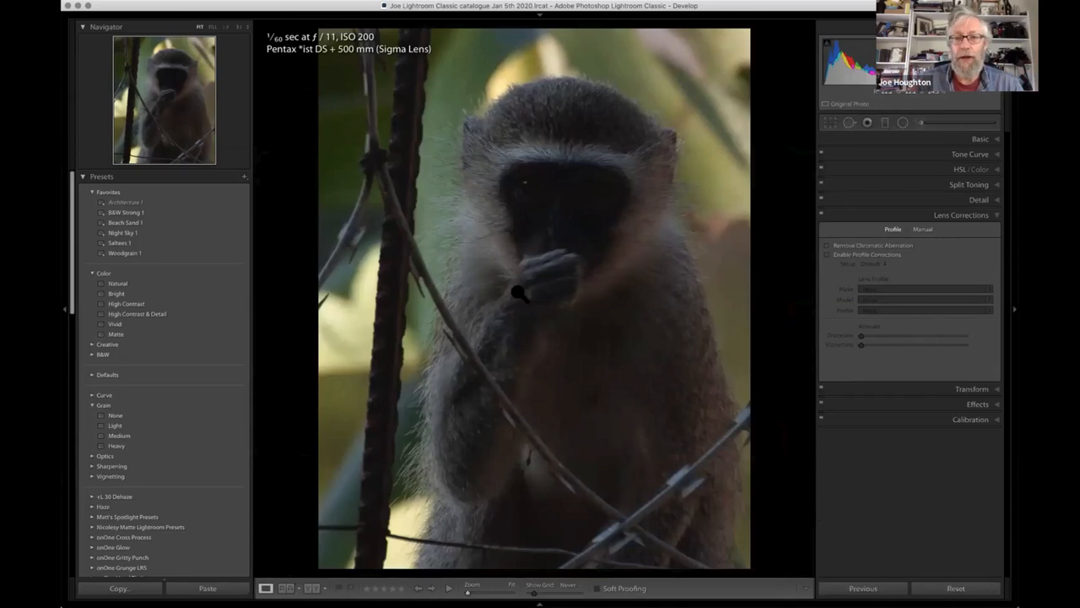
key(backslash)
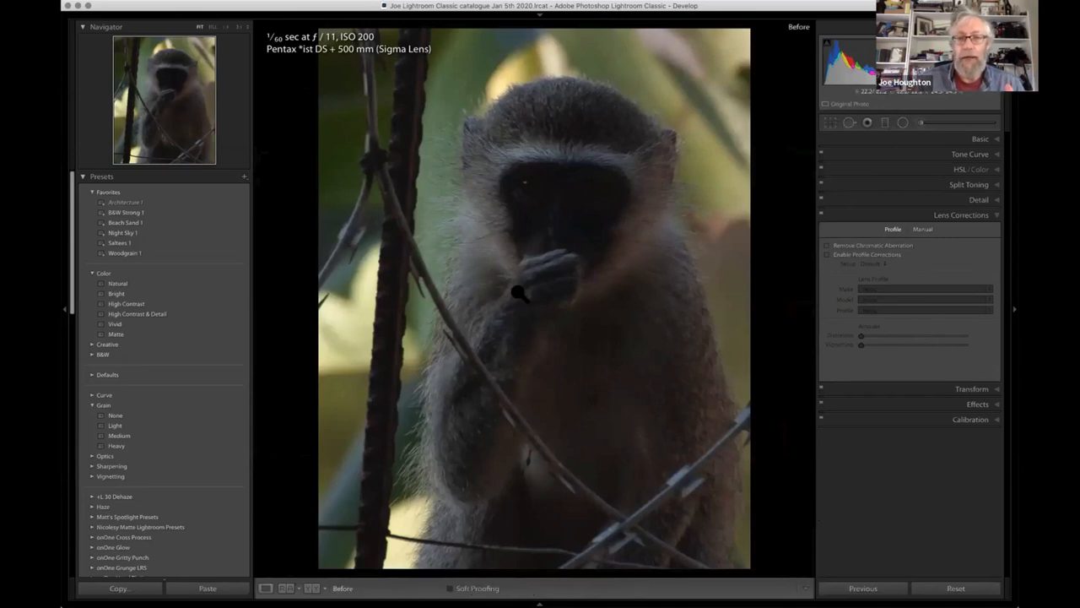
key(backslash)
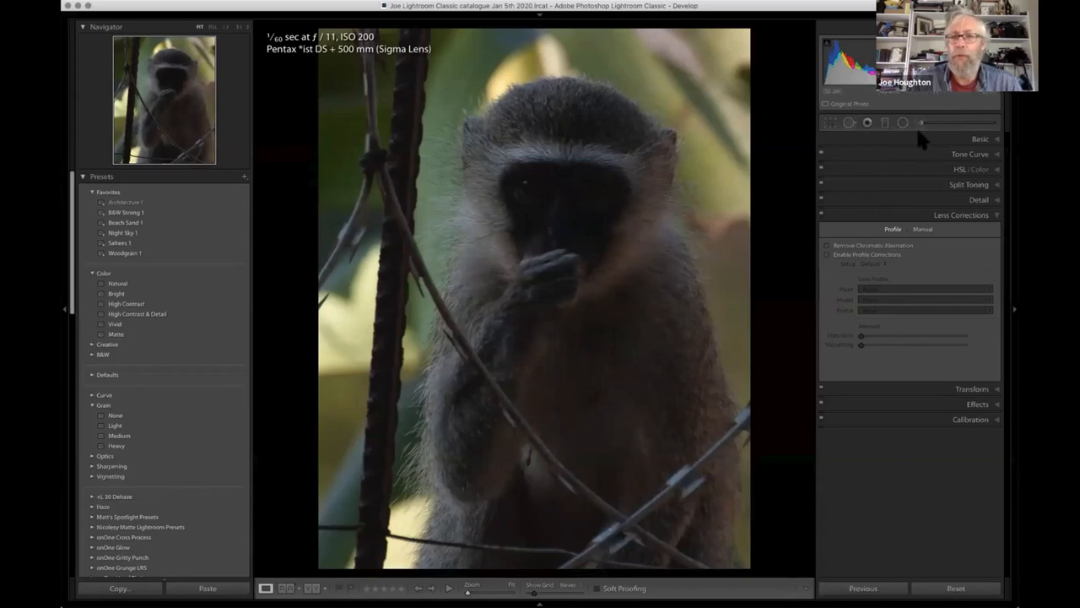
- Draw an inverted radial filter from the monkey's chest outward over its face and body, with Exposure 4.00 and Feather 50
click(979, 143)
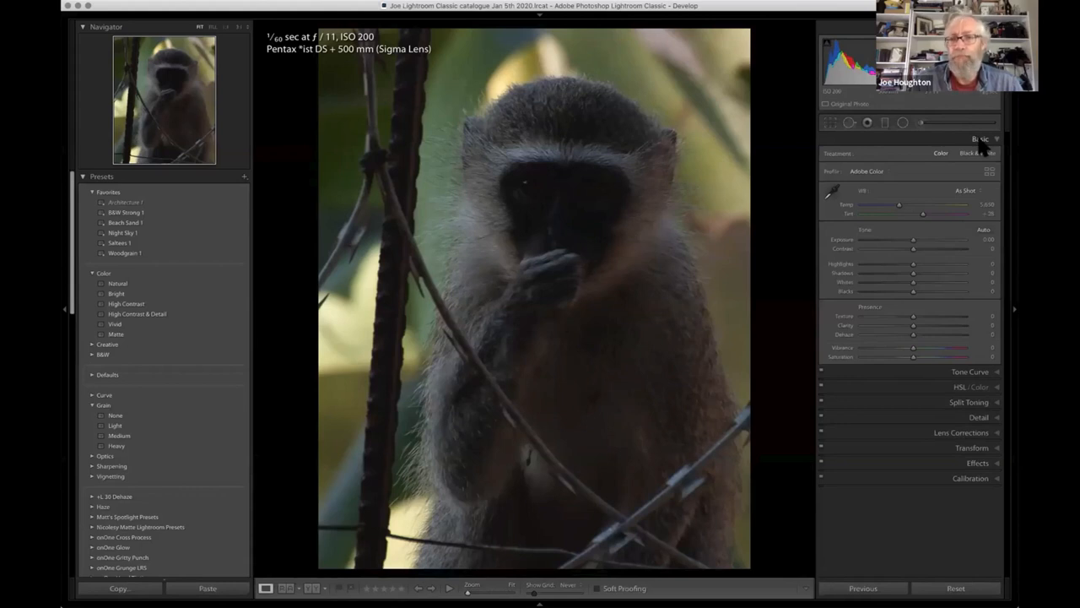
click(903, 124)
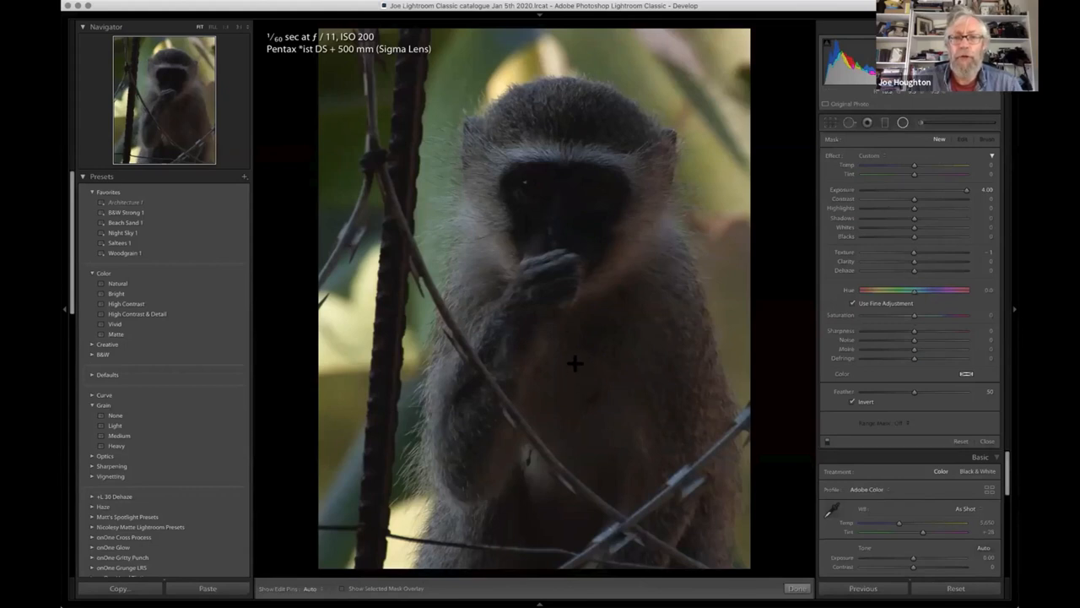
drag(575, 361, 720, 602)
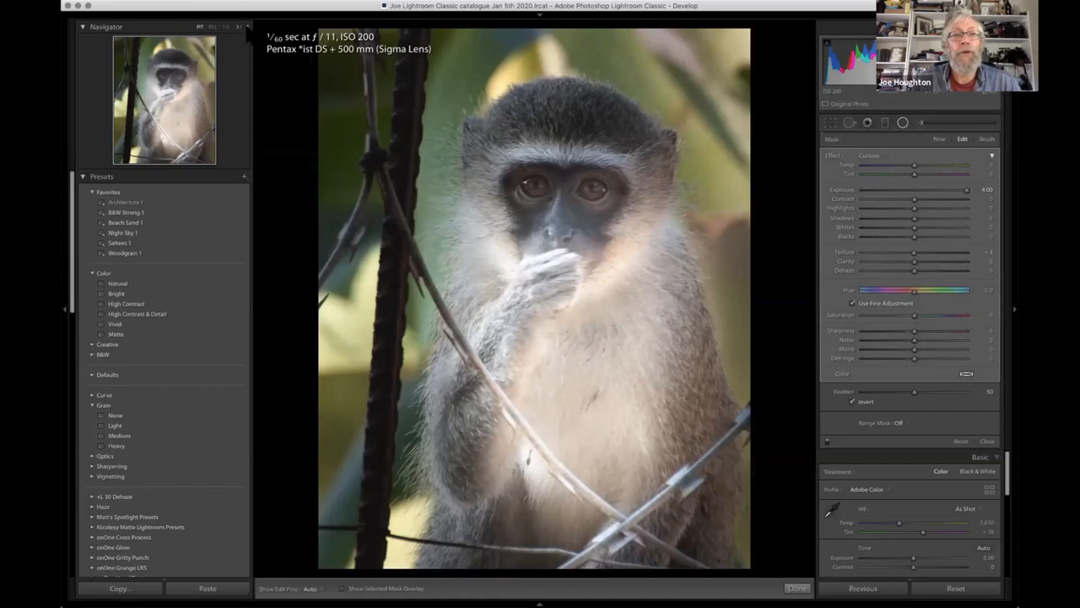
- Stretch the radial filter vertically, shift it slightly down the monkey's body, and reduce its height so it starts near the forehead
click(247, 26)
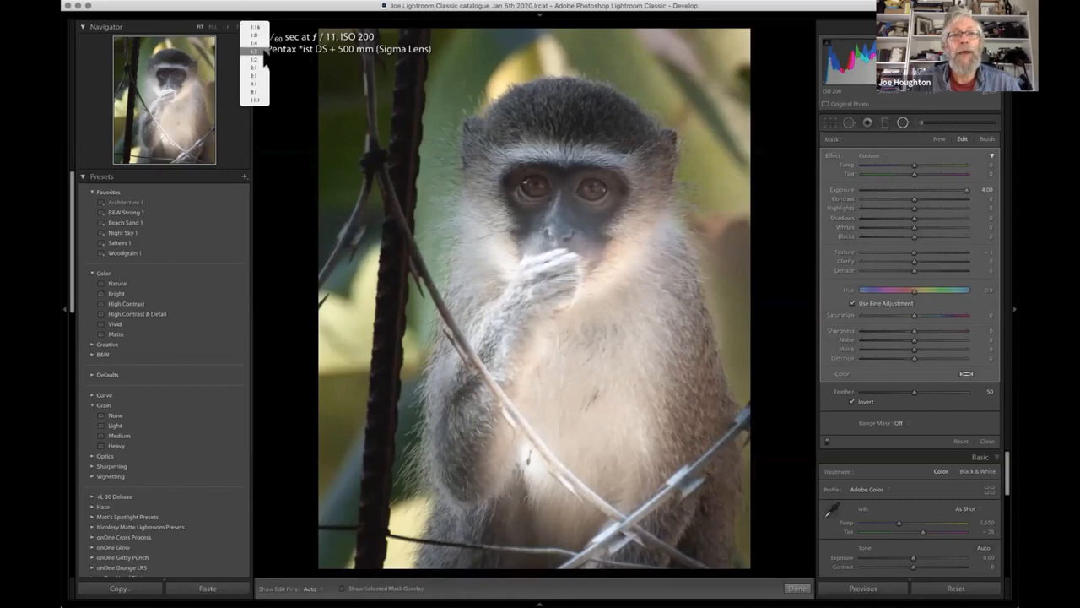
click(263, 56)
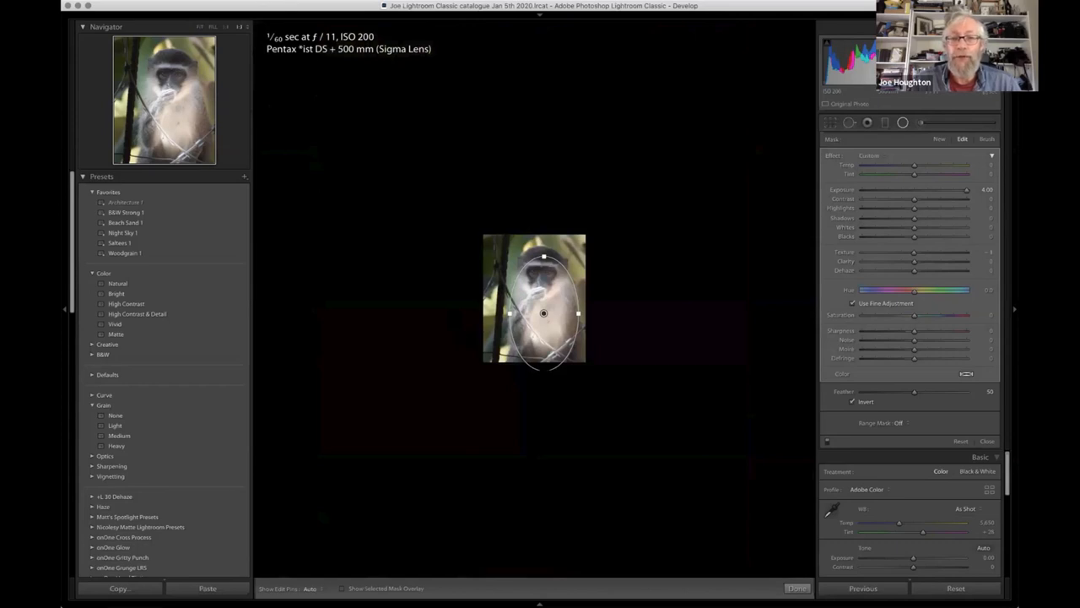
mouse_move(543, 369)
mouse_down()
mouse_move(544, 404)
mouse_move(543, 388)
mouse_up()
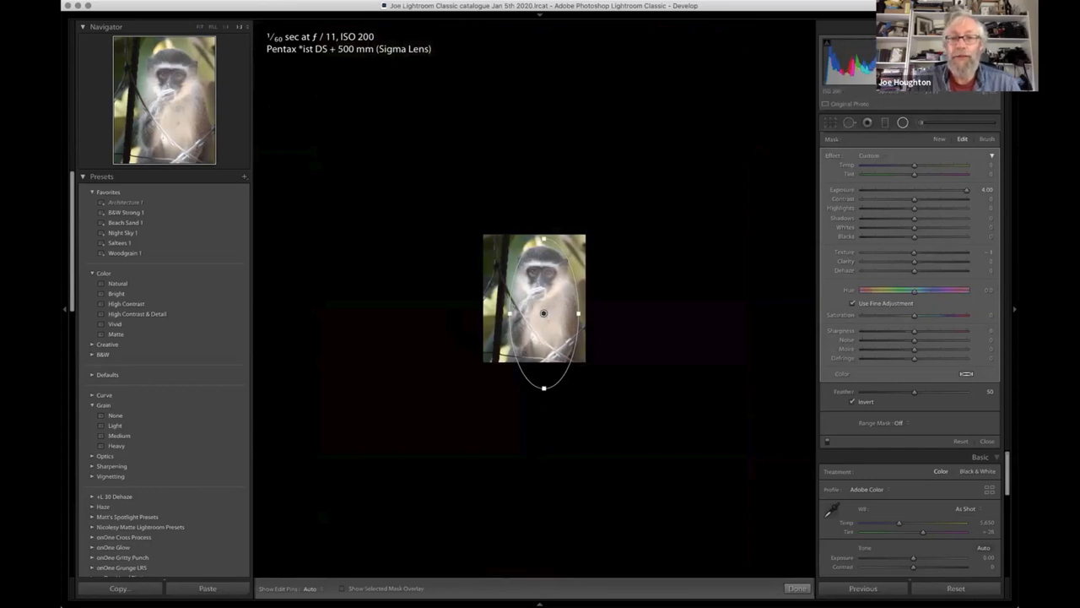
drag(543, 315, 543, 327)
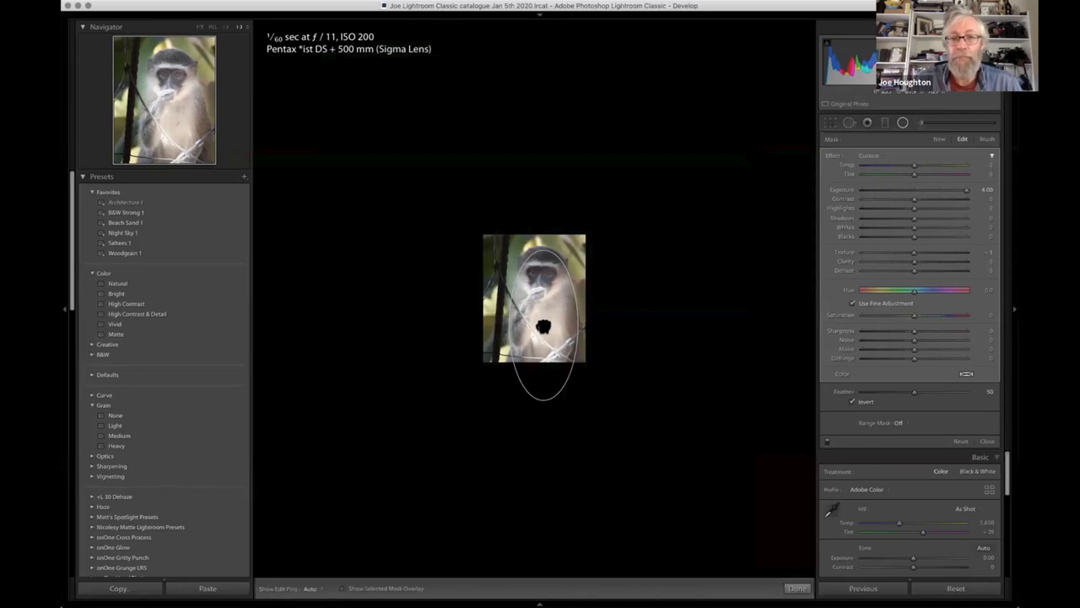
drag(542, 328, 542, 327)
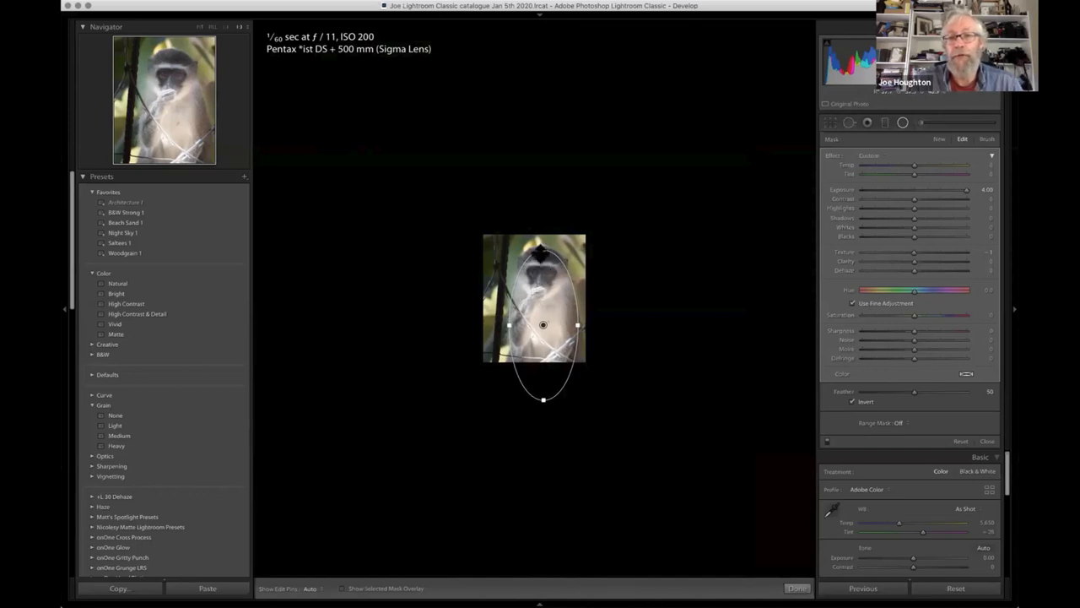
drag(542, 251, 542, 260)
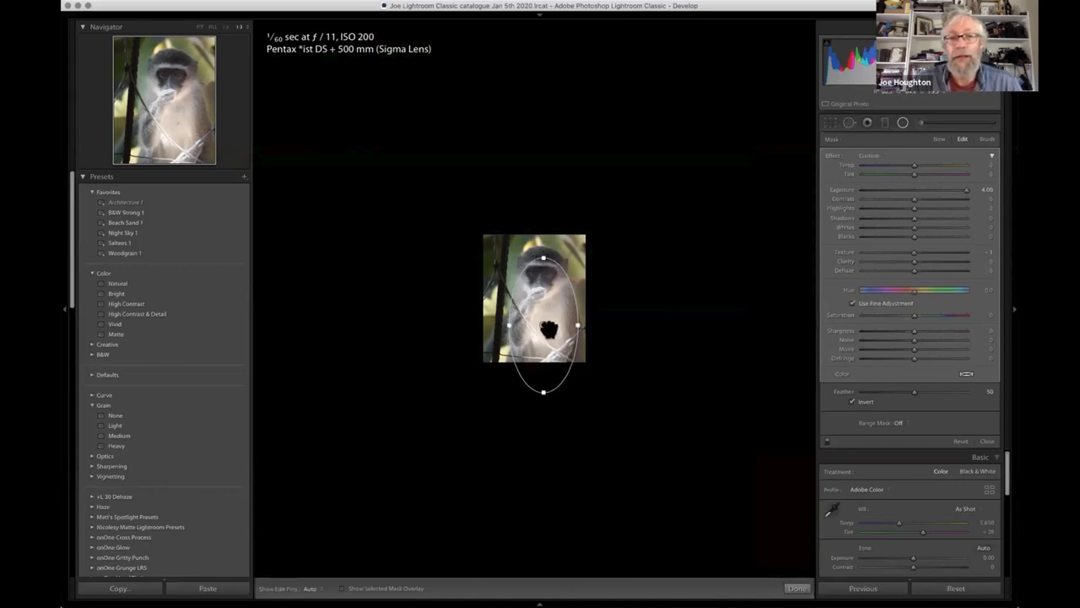
click(200, 30)
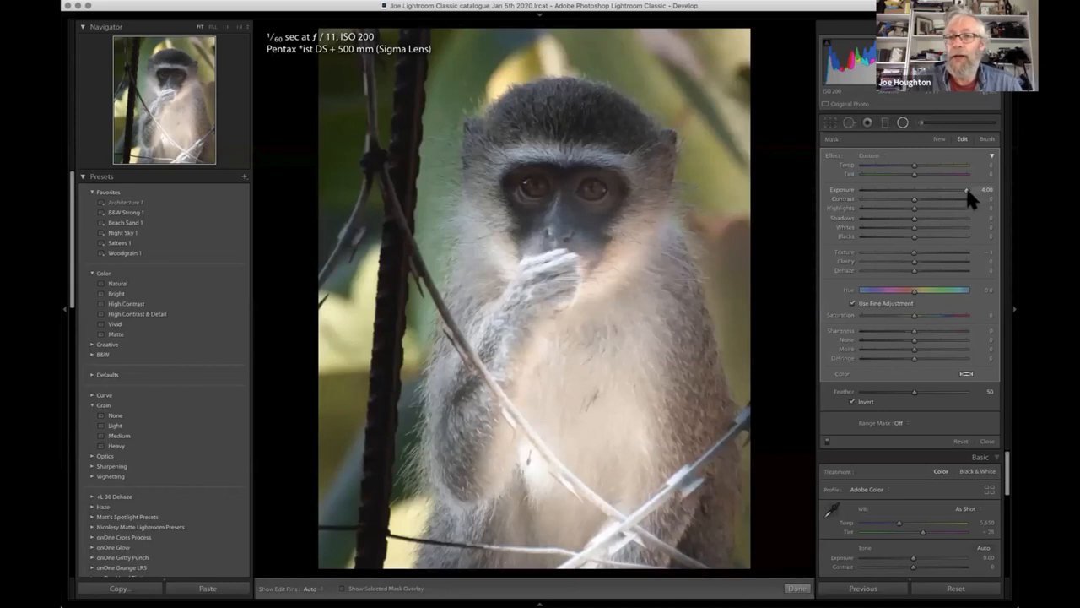
- Set the radial filter's Exposure to 2.03 and its Texture to 91
click(915, 191)
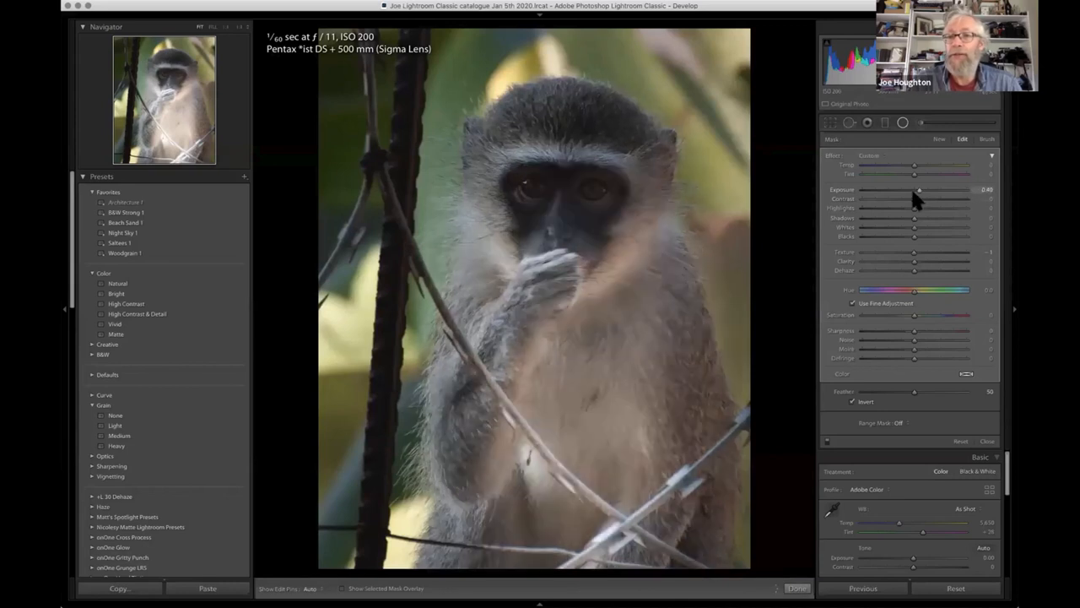
drag(914, 190, 941, 194)
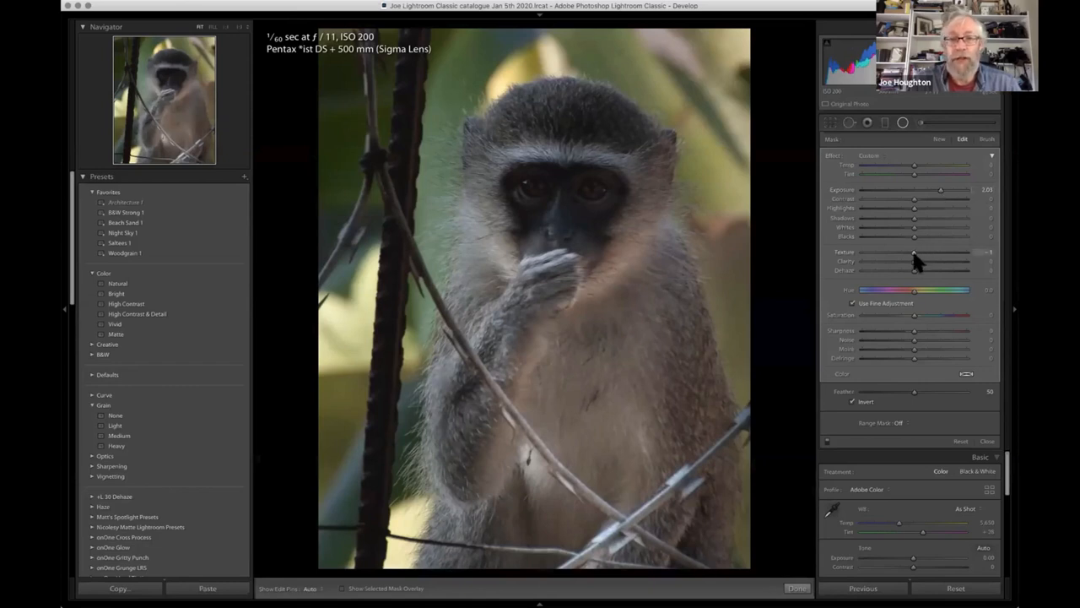
drag(940, 255, 961, 254)
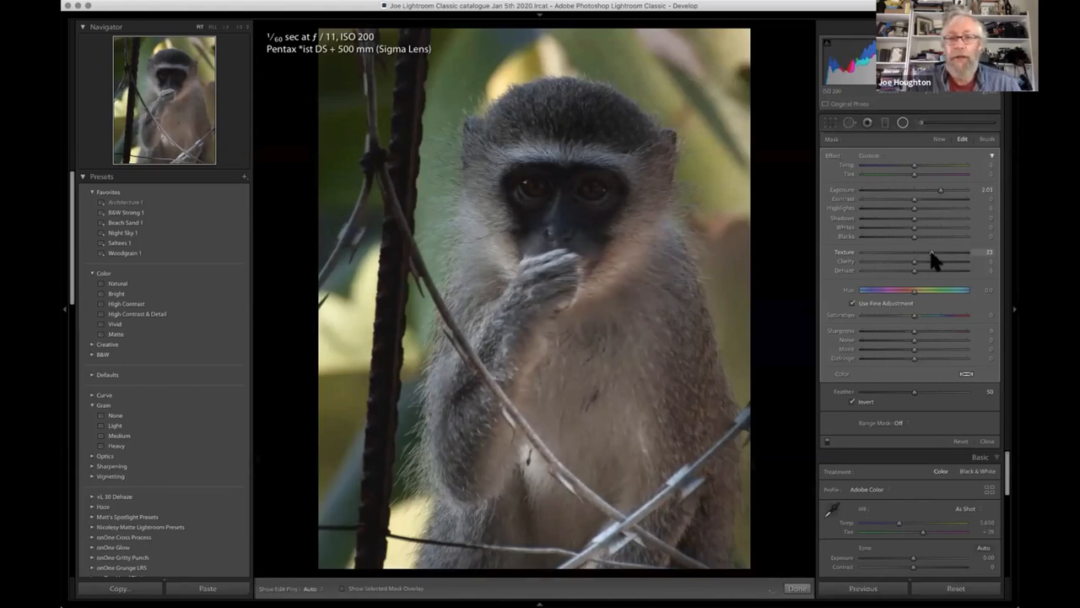
drag(962, 249, 961, 251)
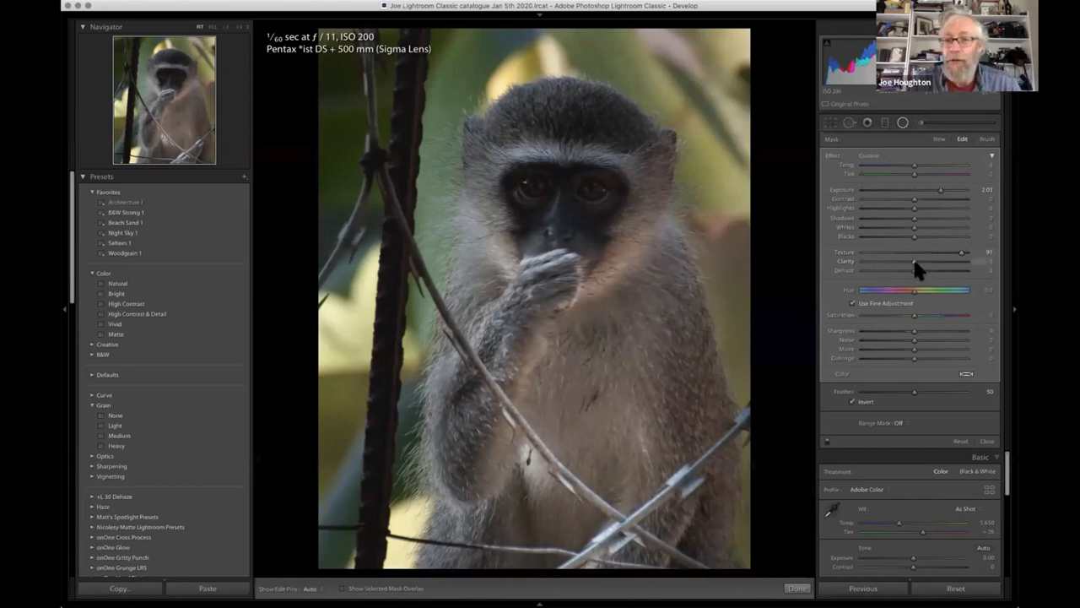
- Try different Clarity amounts on the radial filter and set Clarity to 3
drag(932, 260, 915, 263)
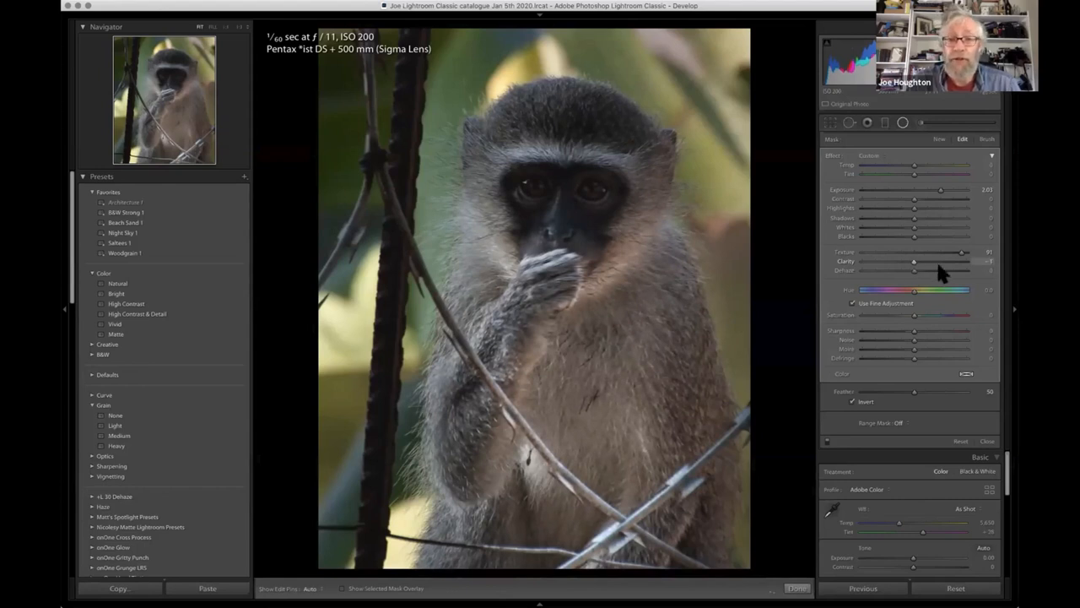
click(953, 263)
drag(955, 263, 916, 265)
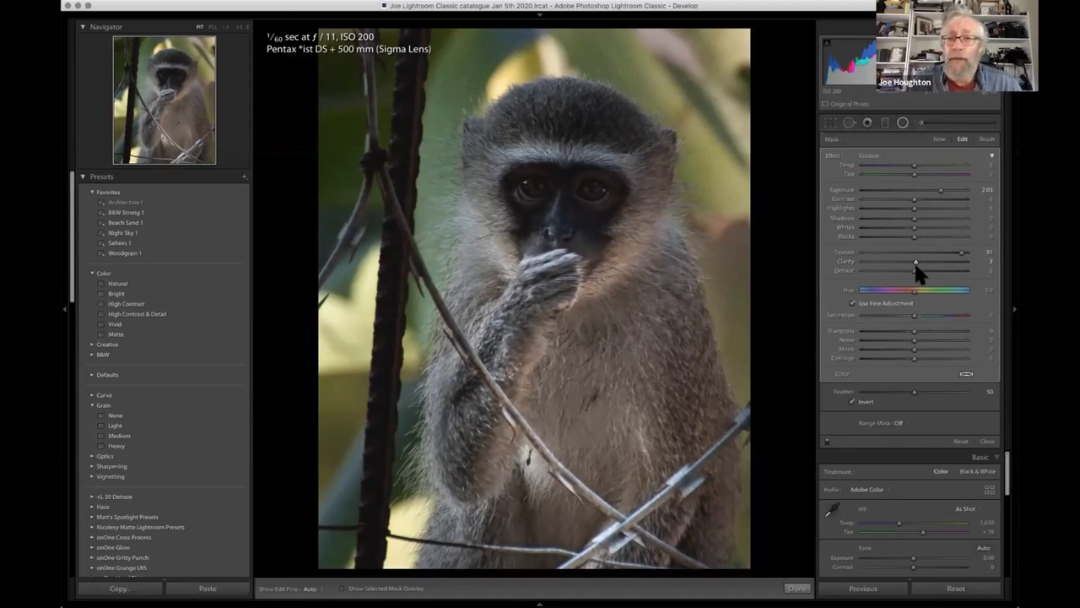
- Reset the radial filter's Clarity to 0, set its Dehaze to 1, and raise its Texture to 100
double_click(917, 263)
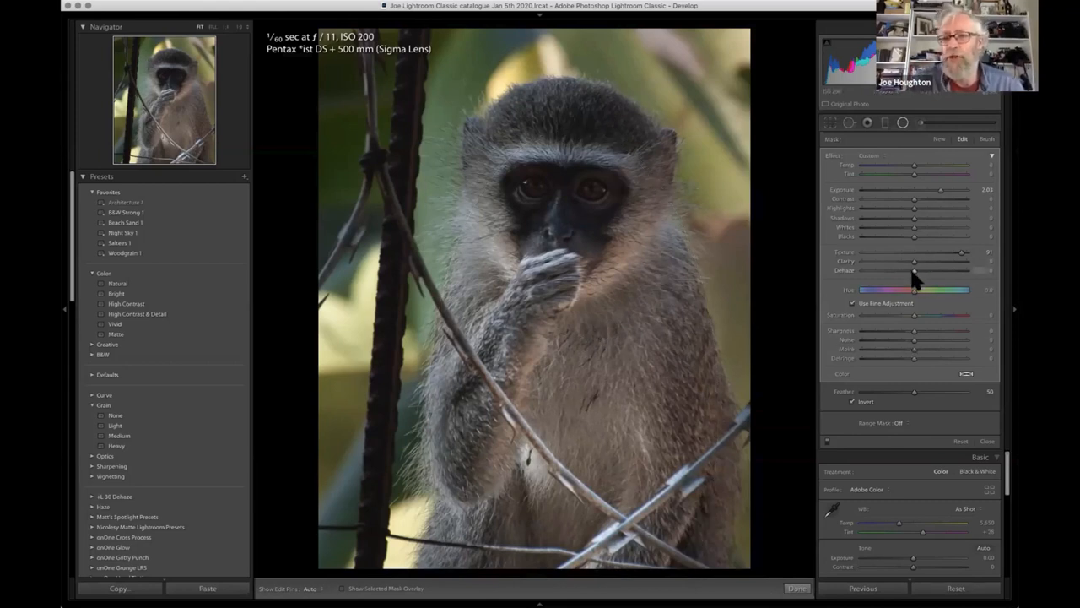
mouse_move(915, 278)
mouse_down()
mouse_move(928, 280)
mouse_move(915, 271)
mouse_up()
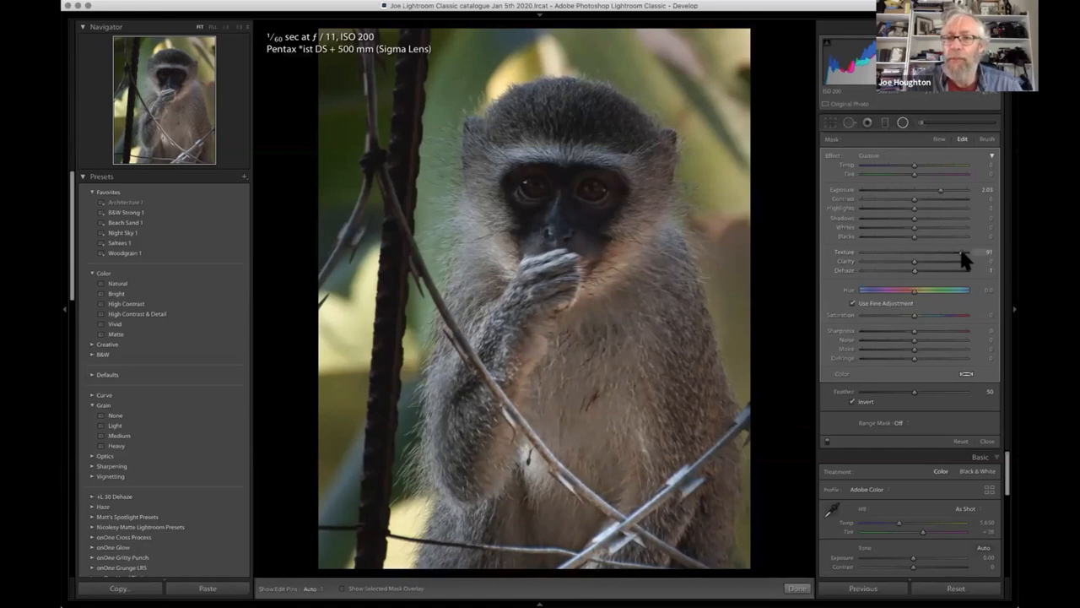
drag(920, 252, 968, 253)
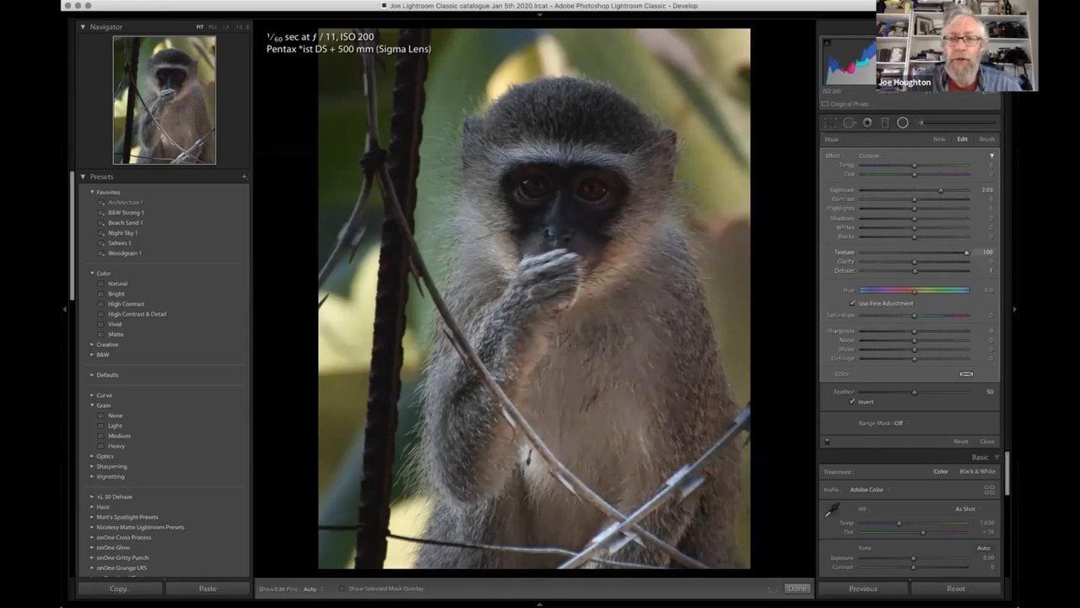
- Set the body radial filter's Contrast to 2, Highlights to 100 and Whites to 34
click(919, 199)
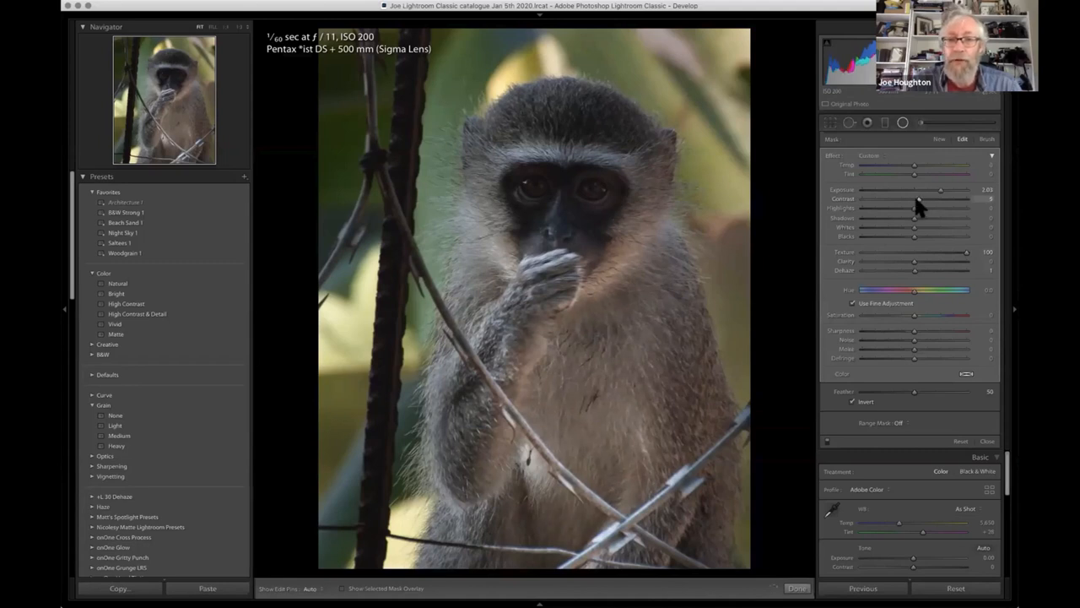
drag(918, 203, 916, 207)
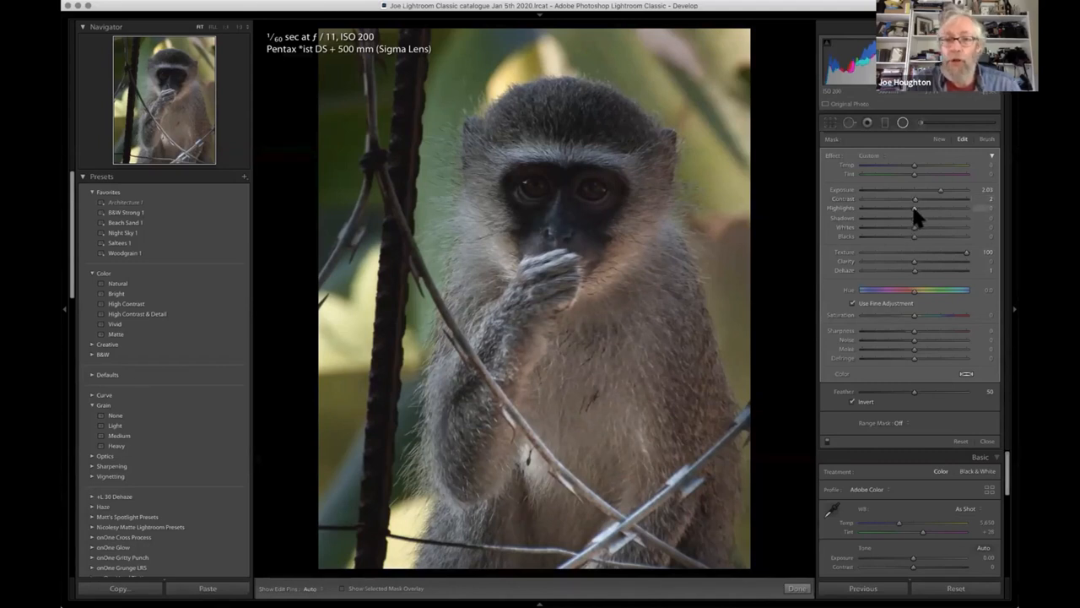
mouse_move(908, 208)
mouse_down()
mouse_move(982, 208)
mouse_move(904, 206)
mouse_up()
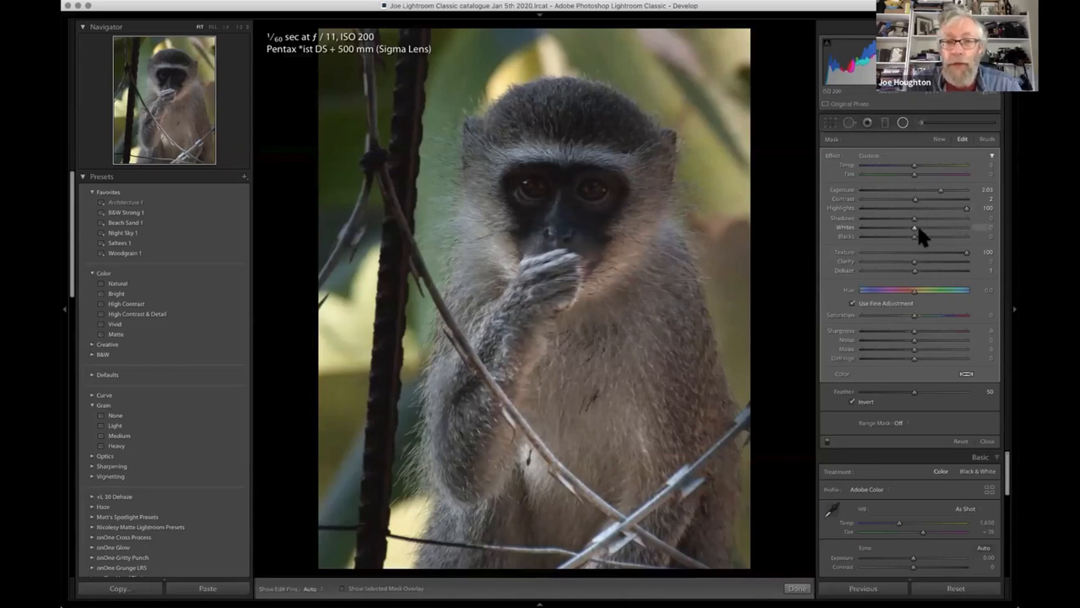
mouse_move(940, 230)
mouse_down()
mouse_move(950, 229)
mouse_move(929, 234)
mouse_up()
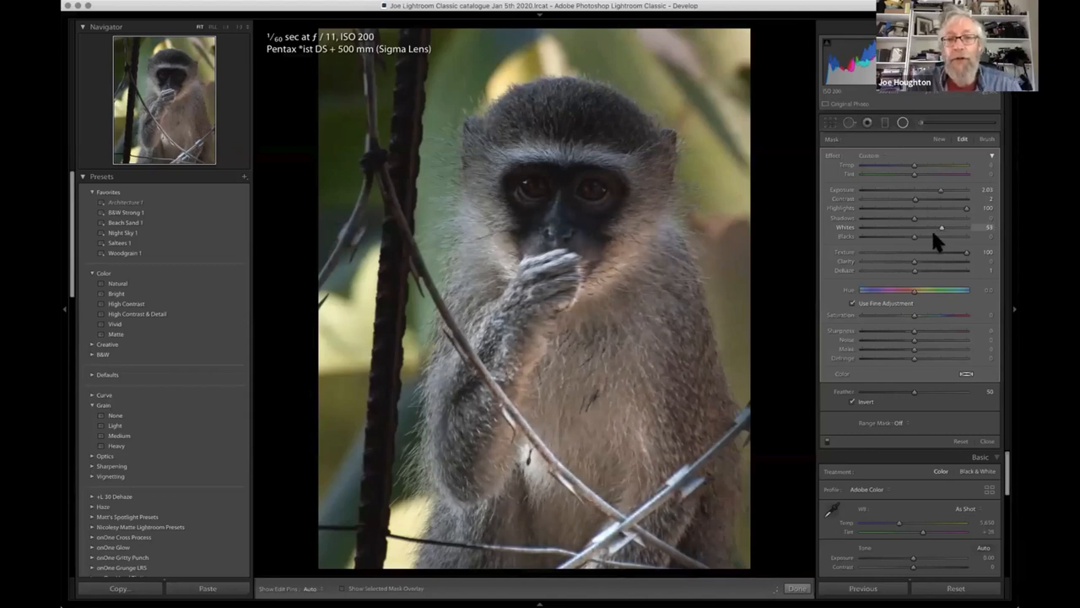
drag(932, 235, 931, 235)
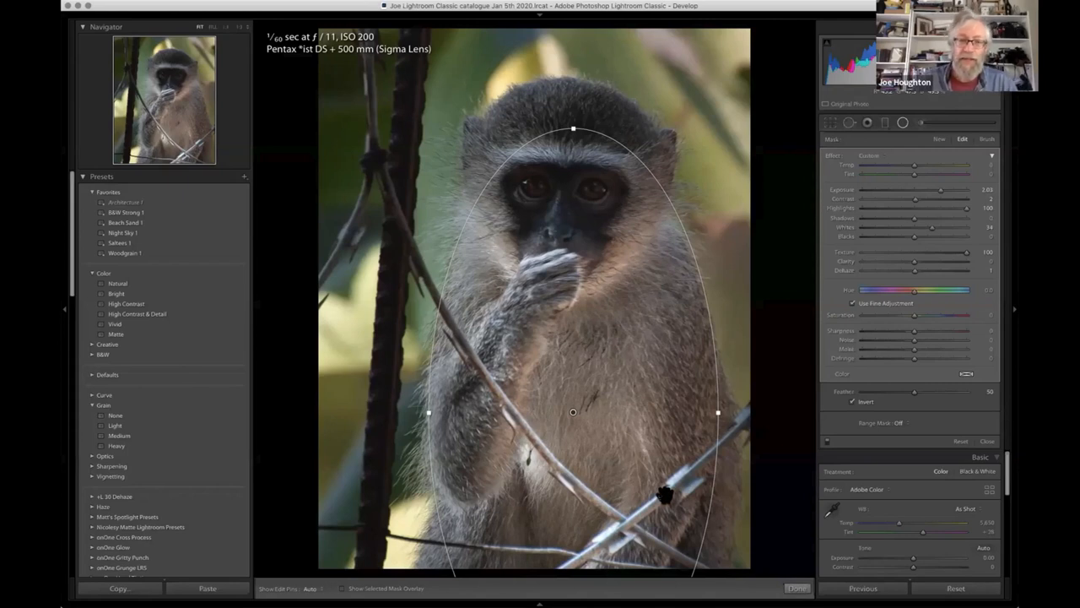
- Finish the body filter and draw a second inverted radial filter from between the monkey's eyes outward over its face
click(903, 123)
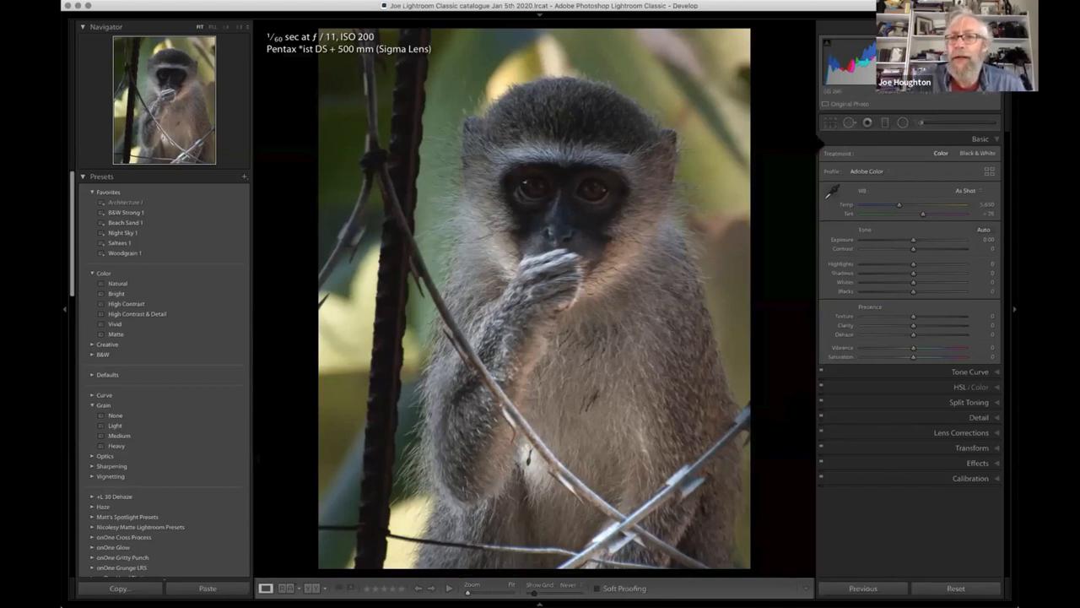
click(903, 123)
drag(562, 202, 648, 275)
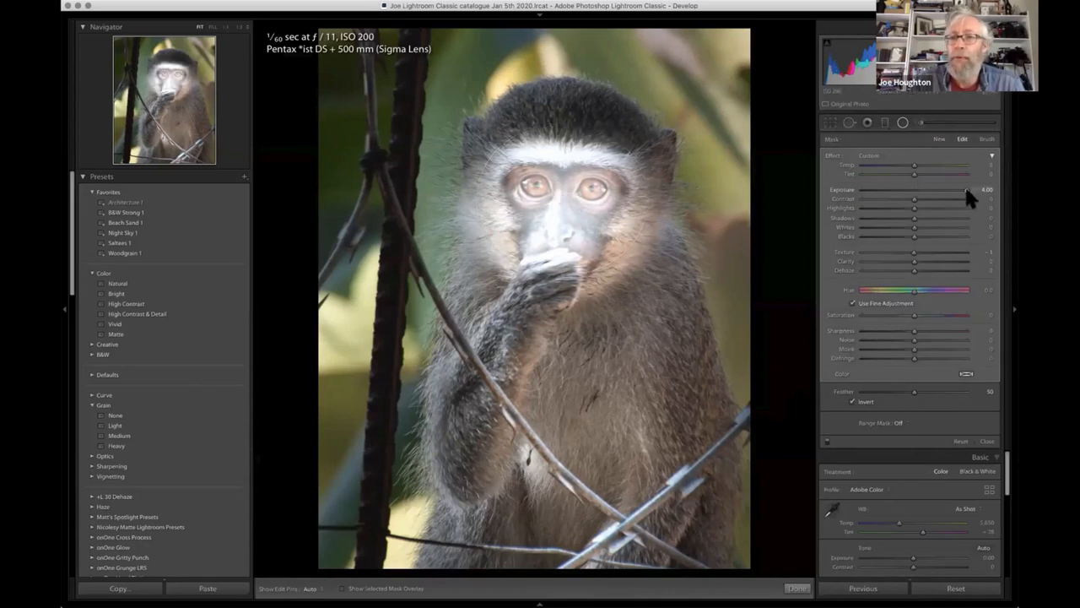
- Try Exposure 0.91 and Shadows 27 on the radial filter over the monkey's face
click(923, 191)
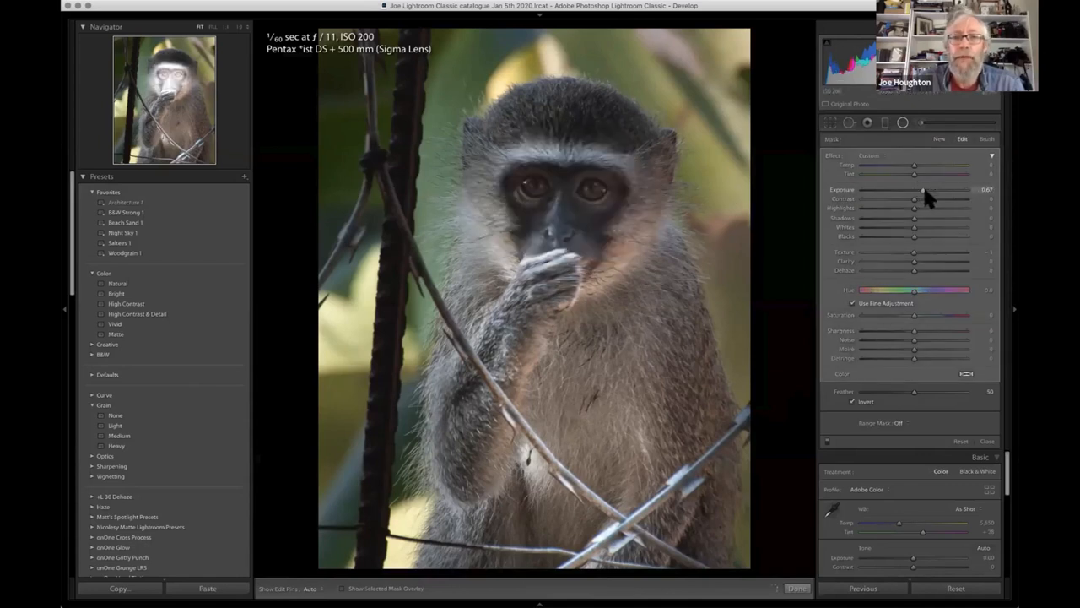
drag(924, 190, 925, 191)
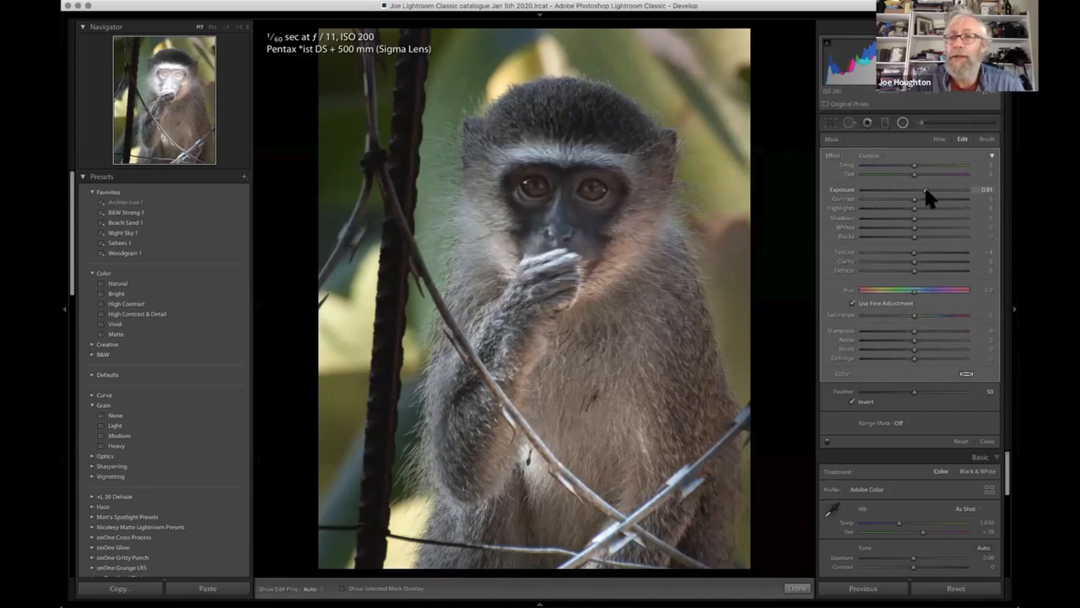
drag(925, 190, 923, 191)
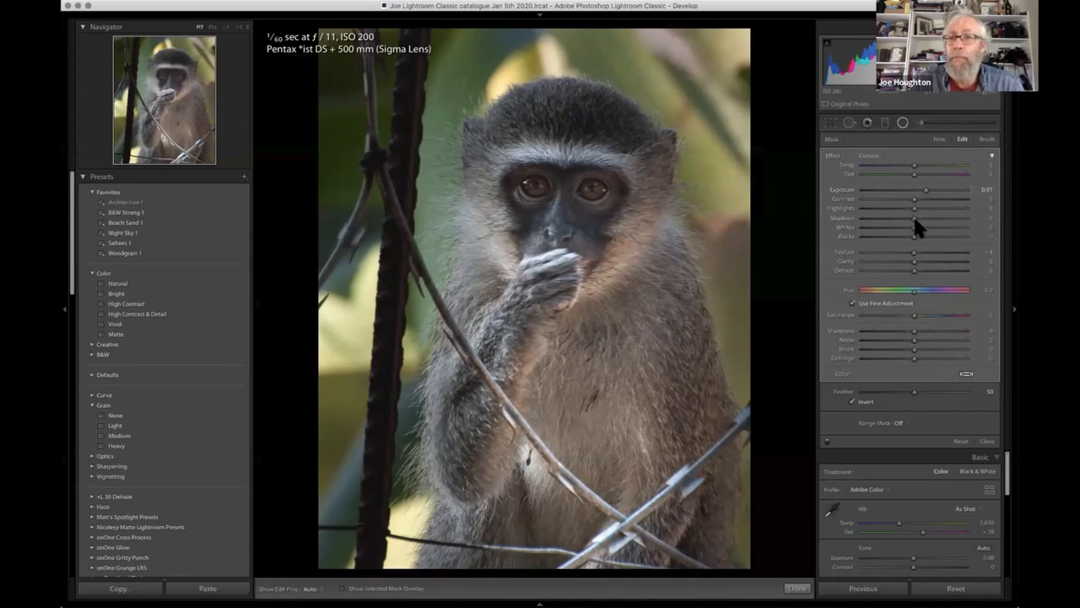
click(945, 218)
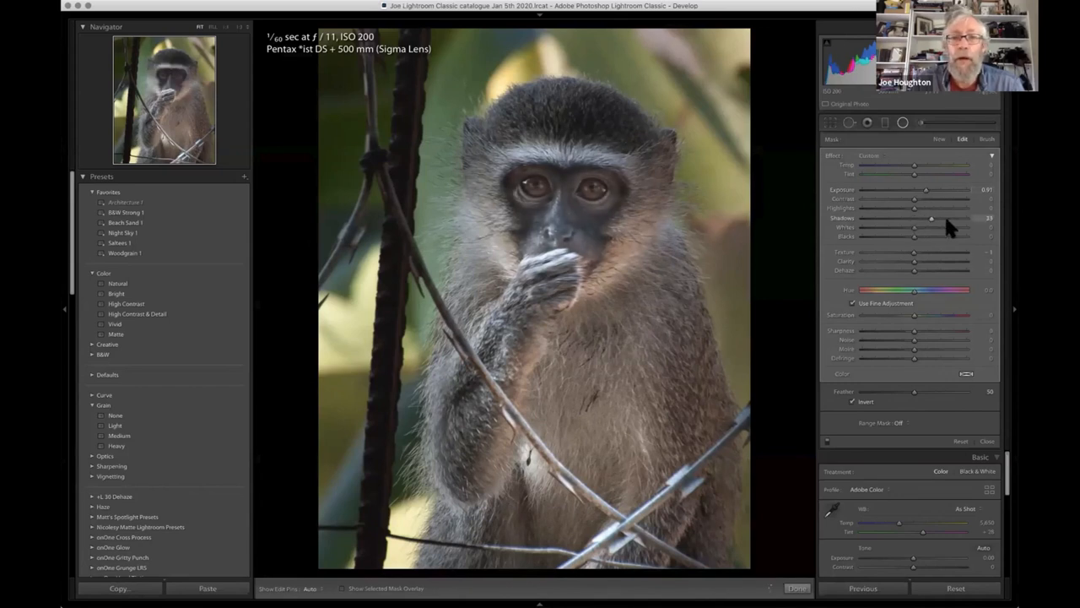
click(926, 219)
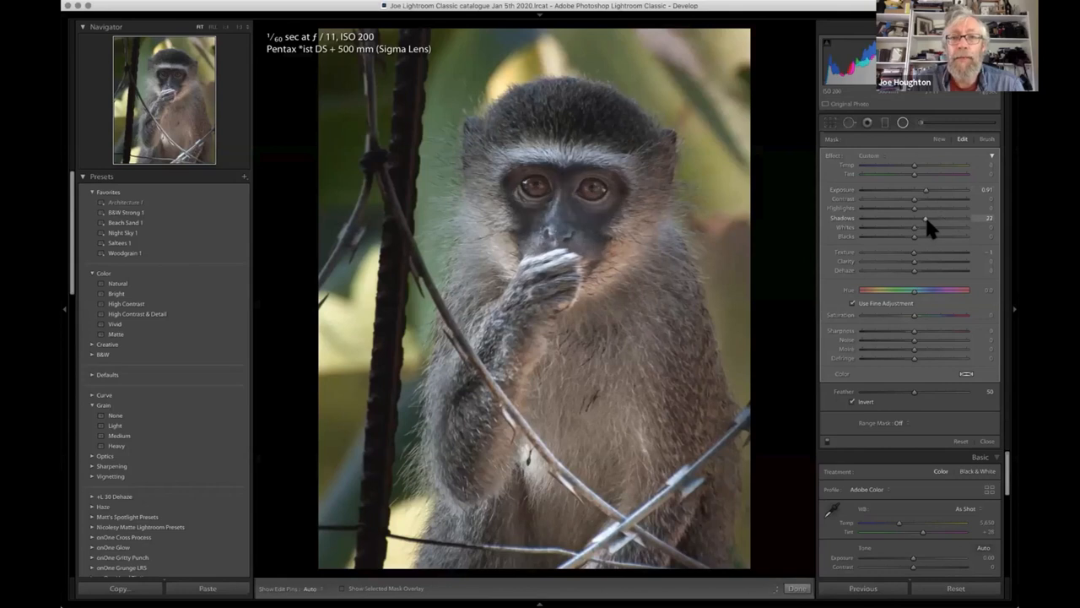
drag(926, 218, 929, 218)
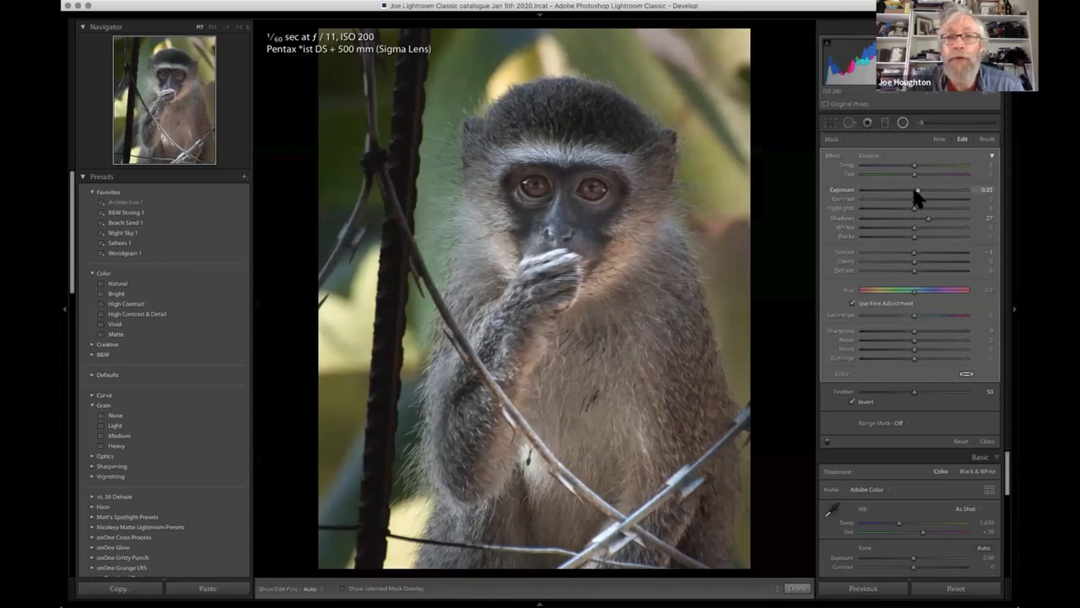
- Compare different Exposure and Shadows amounts on the face filter, and set Exposure to 0.87 and Shadows to 33
click(914, 190)
drag(920, 193, 923, 192)
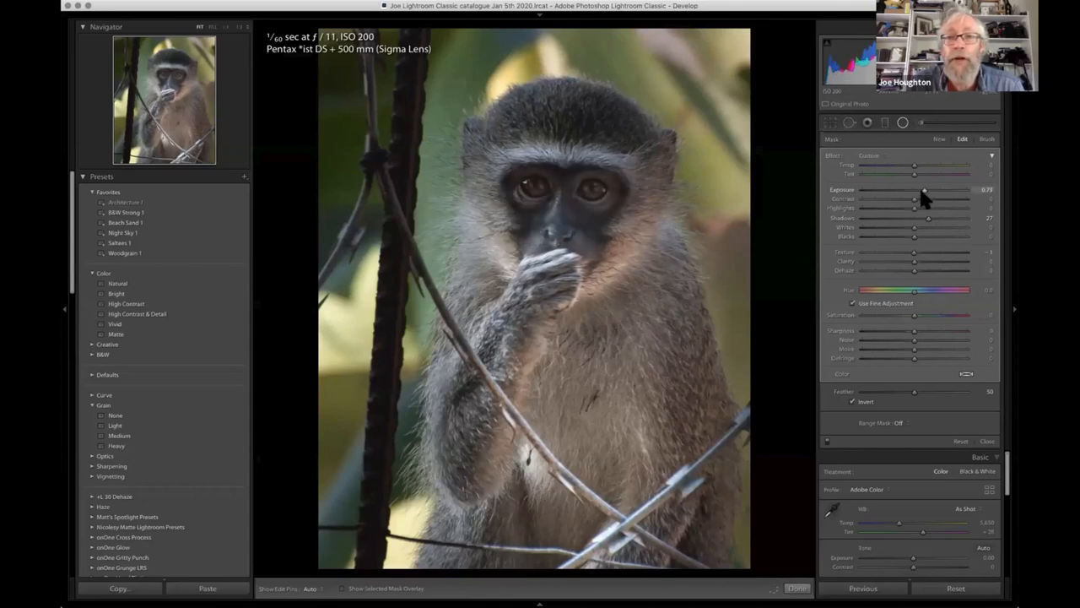
click(921, 192)
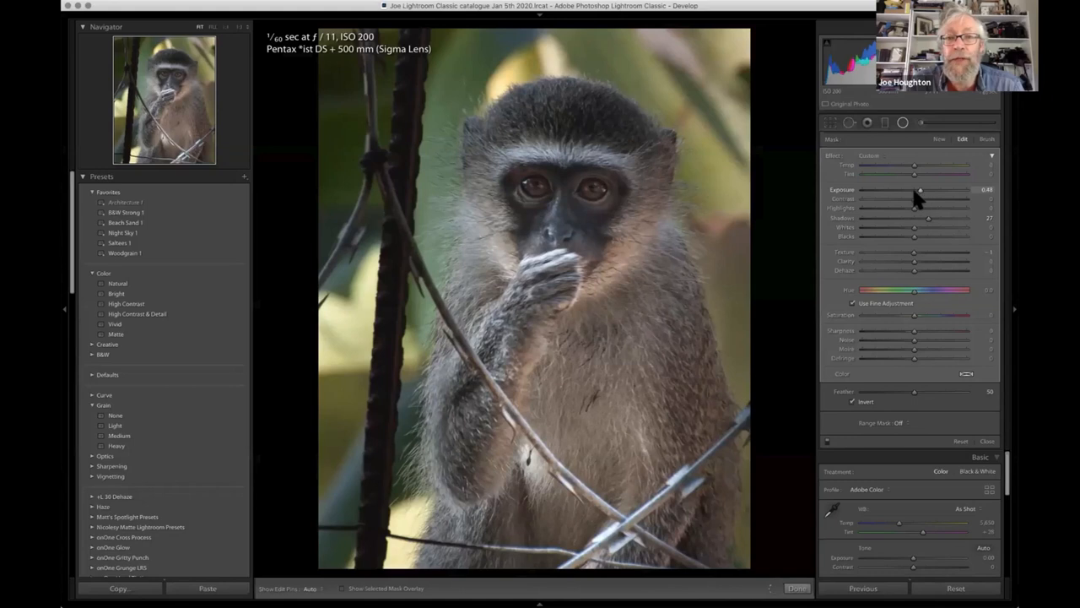
click(917, 193)
click(925, 192)
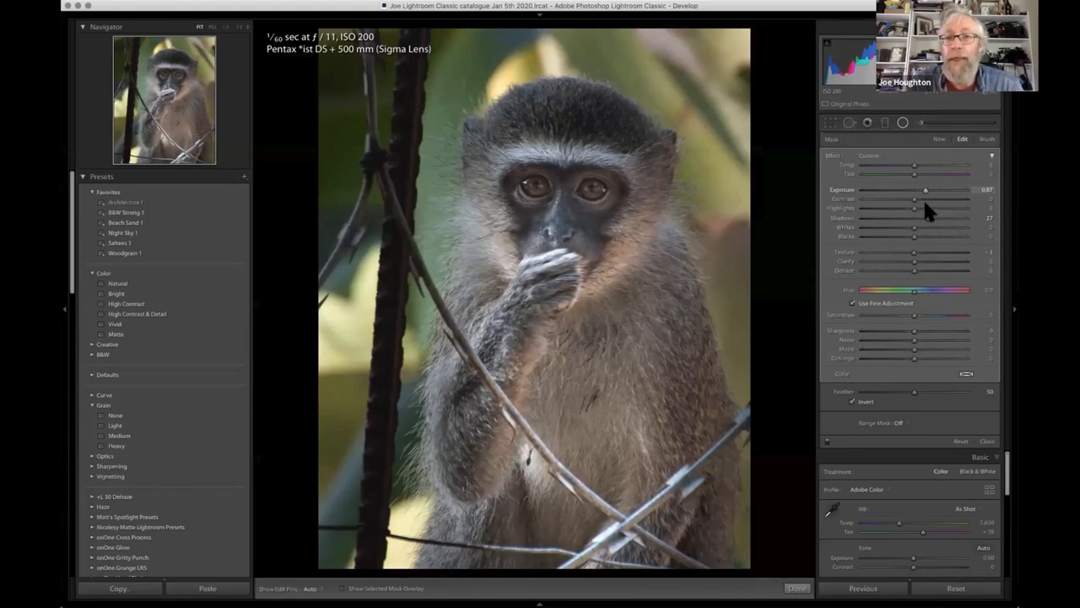
click(925, 216)
click(913, 217)
mouse_move(931, 218)
mouse_down()
mouse_move(915, 218)
mouse_move(928, 218)
mouse_up()
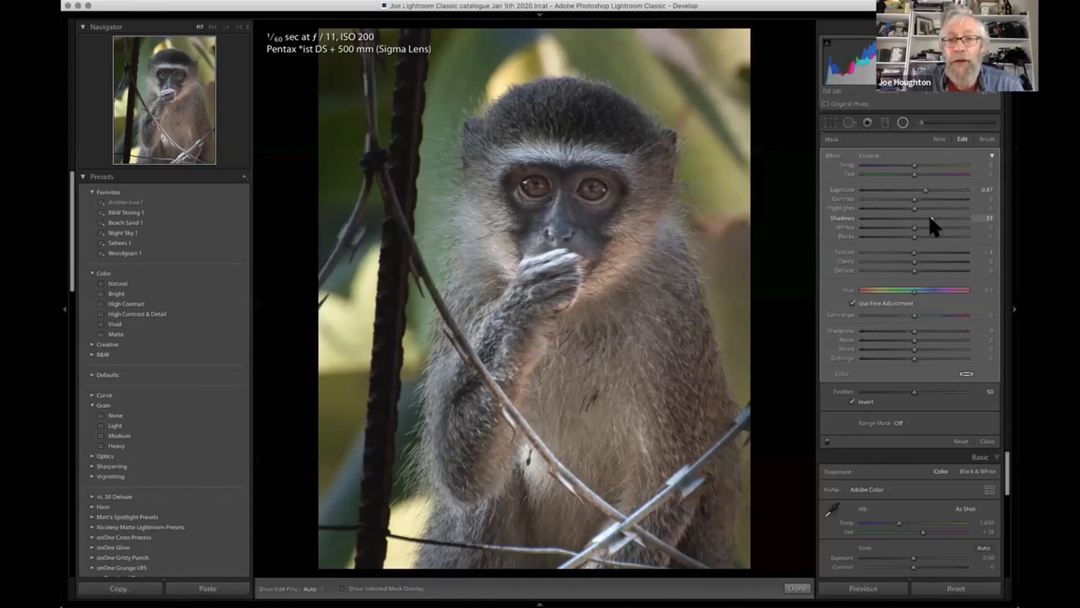
- Enlarge the photo to 4:1 and centre the view on the monkey's eyes to examine them closely
click(246, 27)
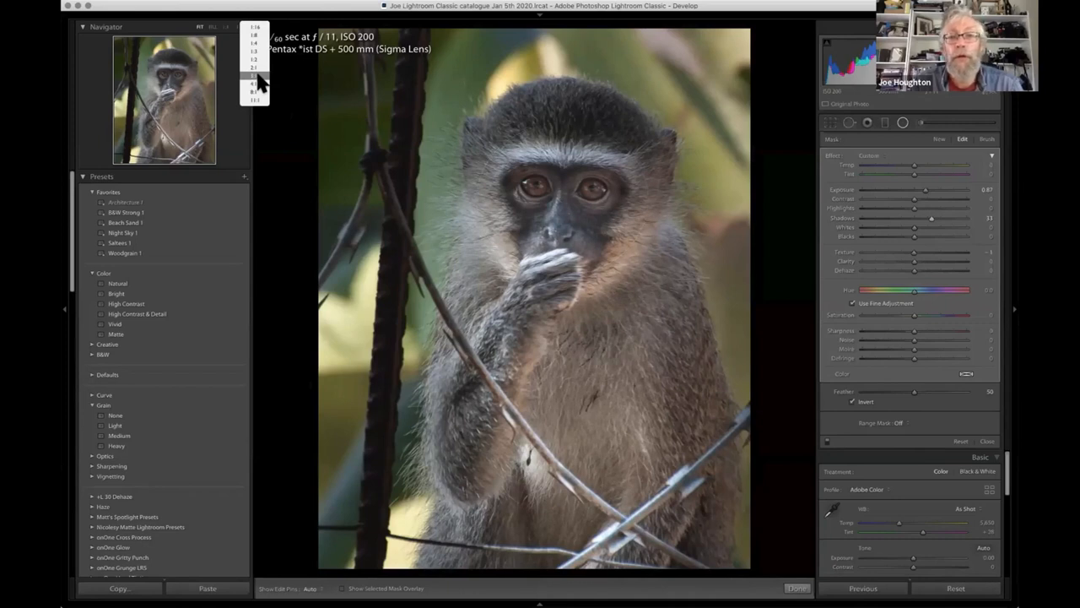
click(256, 75)
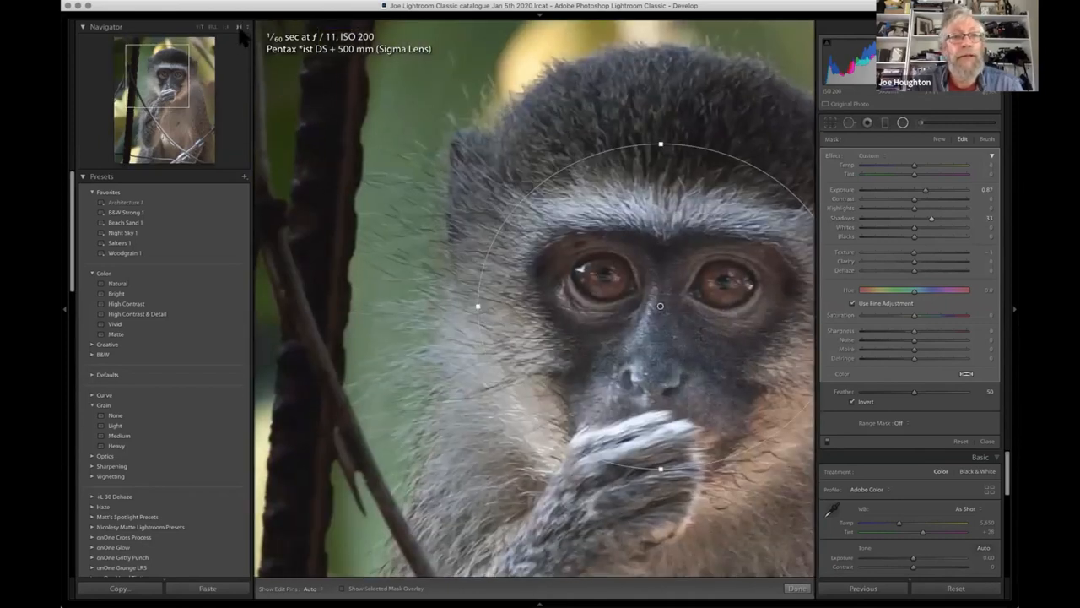
click(241, 27)
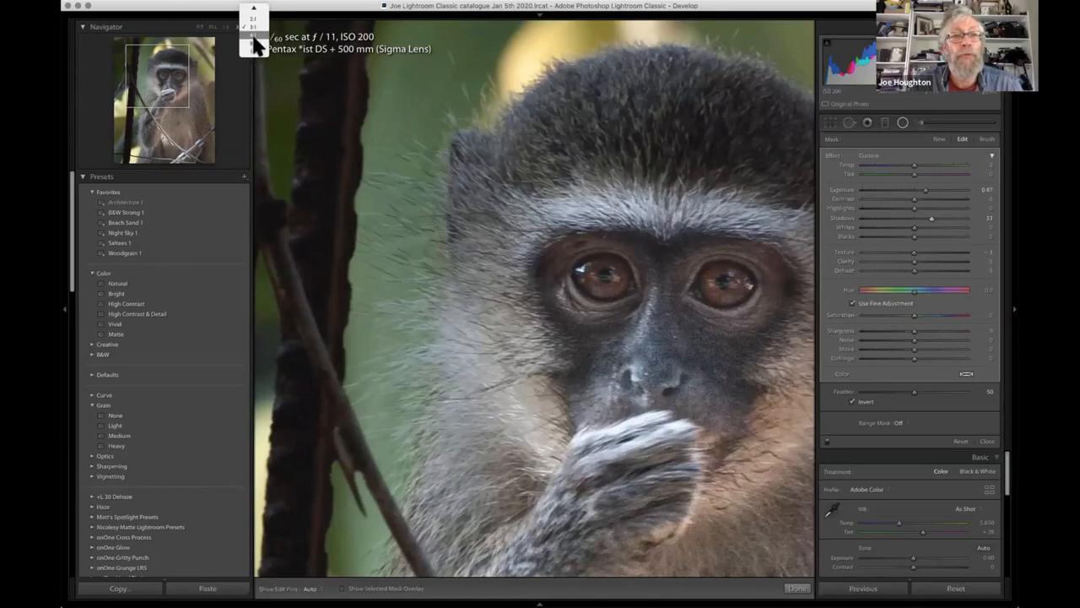
click(254, 35)
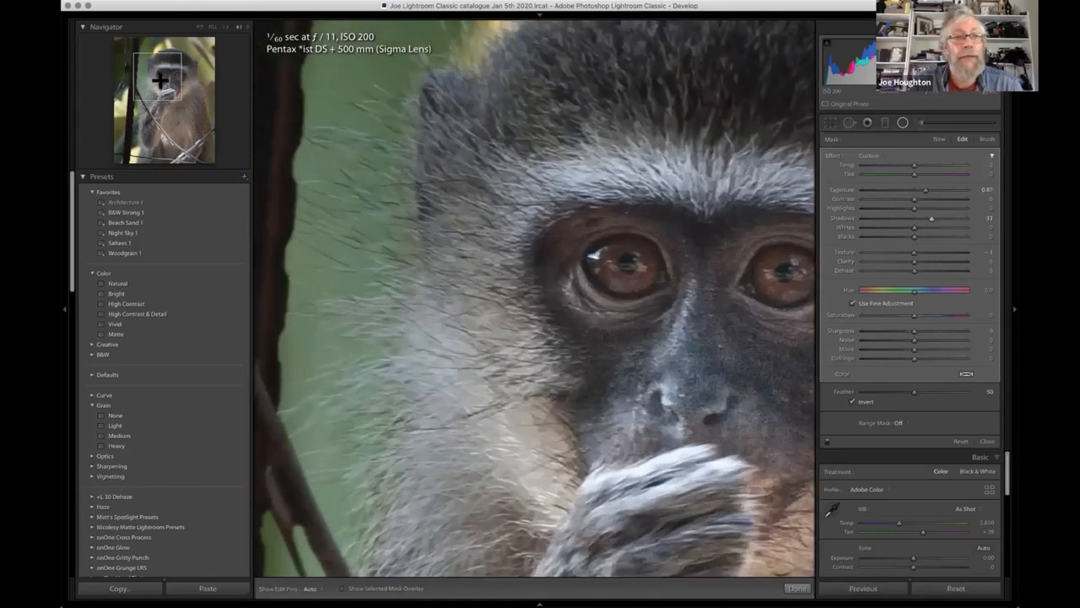
drag(161, 81, 169, 76)
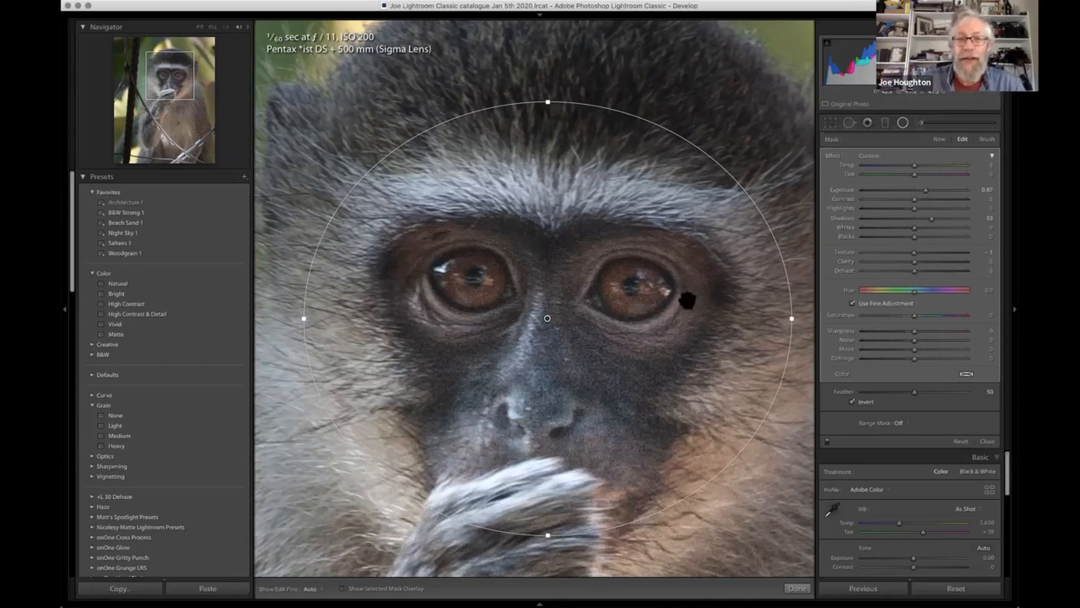
- Reselect the existing face filter by its pin, close it, and start a new radial filter with no existing filter selected
click(903, 124)
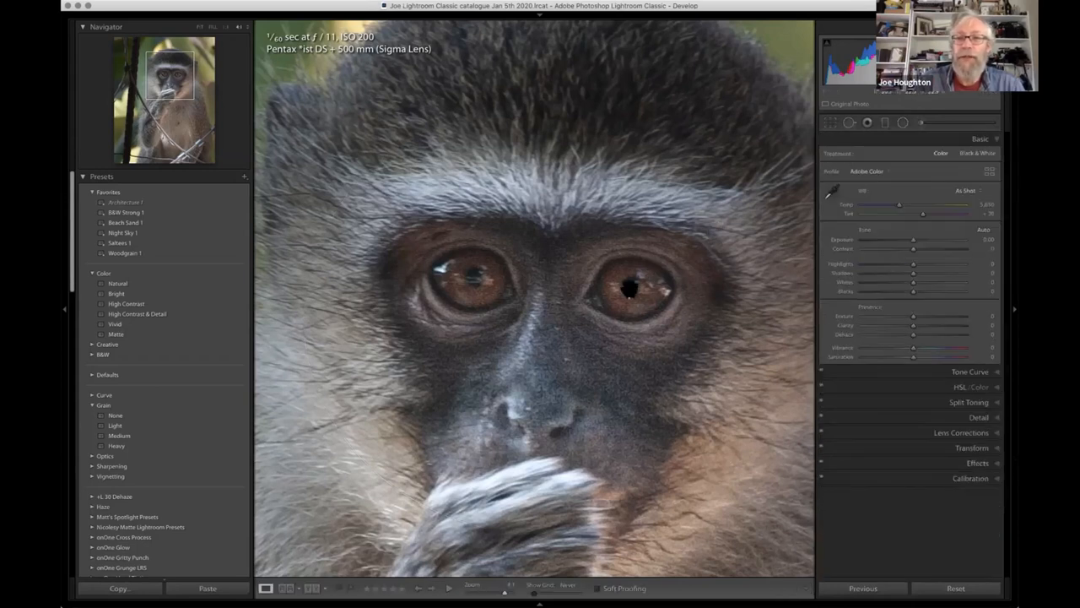
click(903, 125)
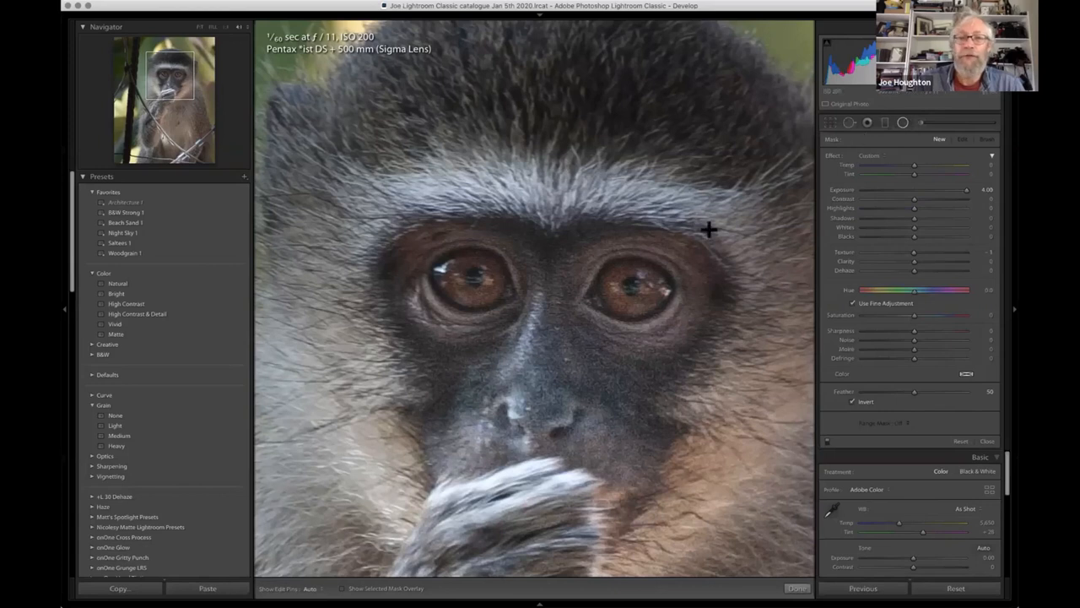
click(547, 318)
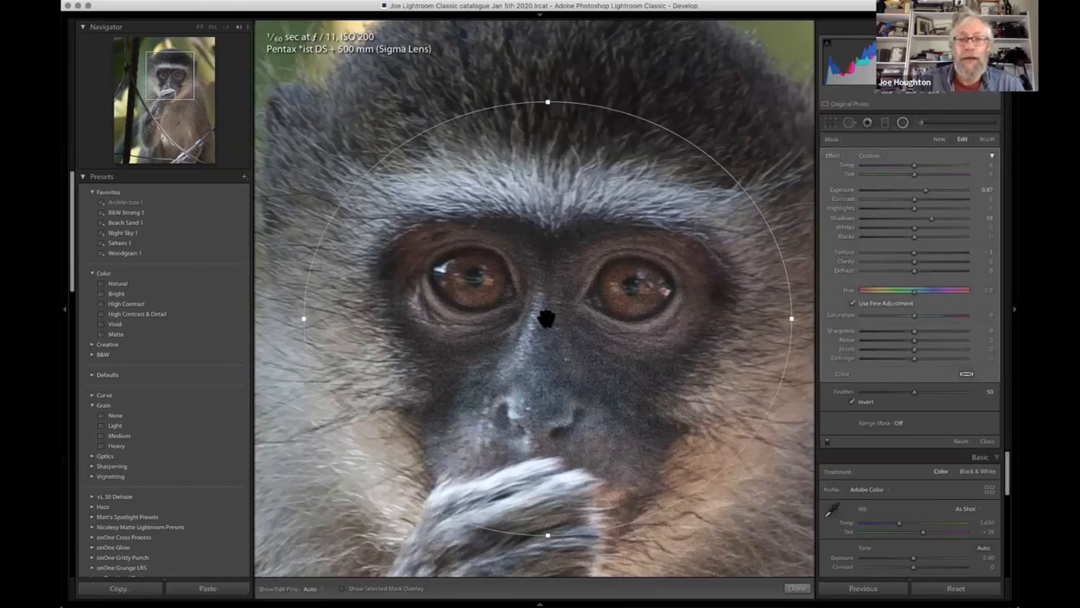
key(o)
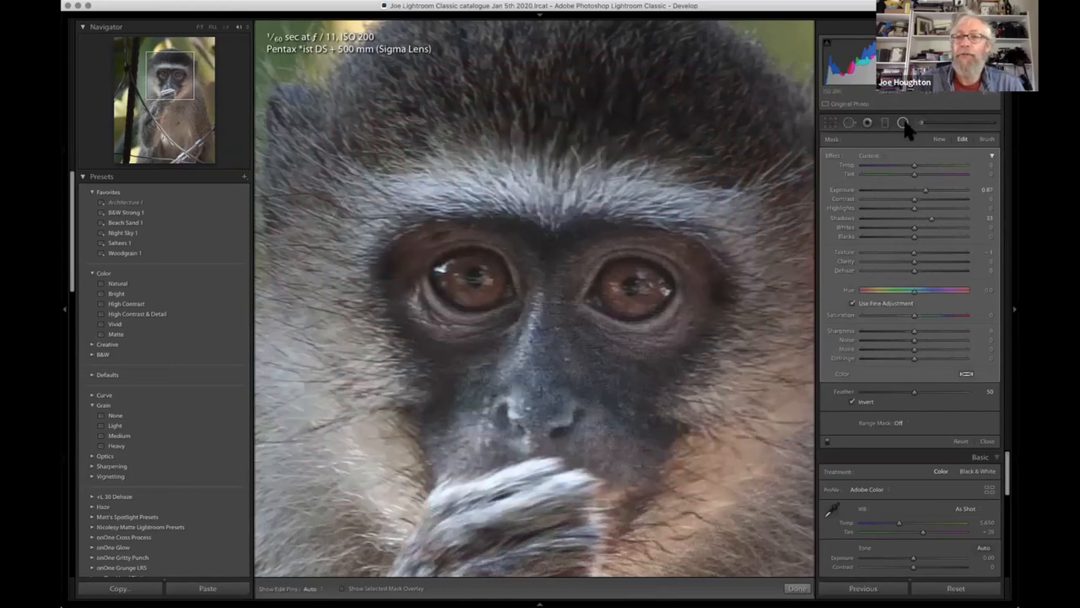
click(903, 123)
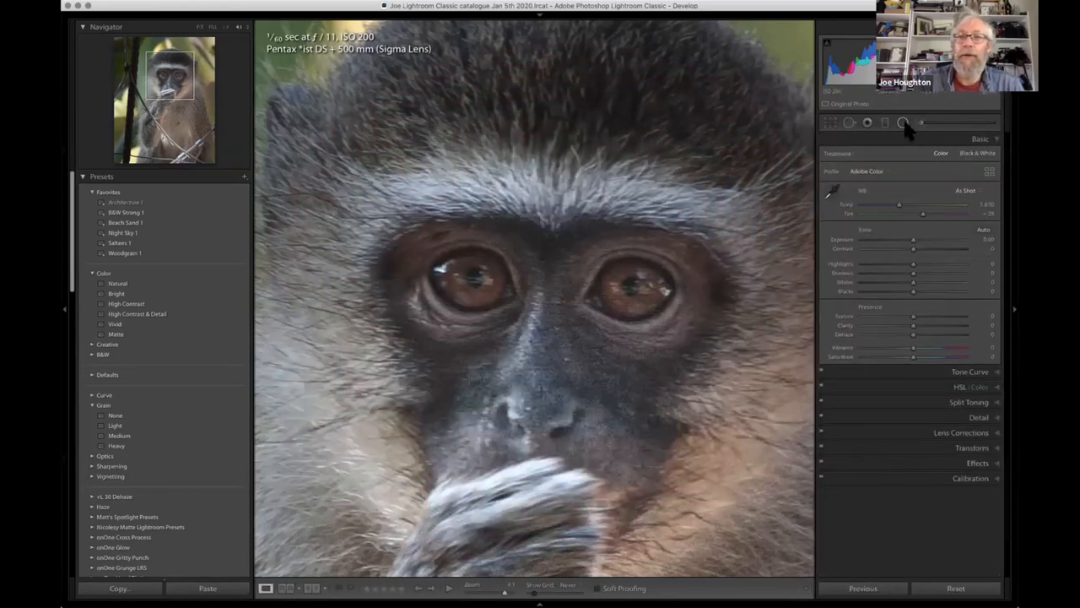
click(903, 123)
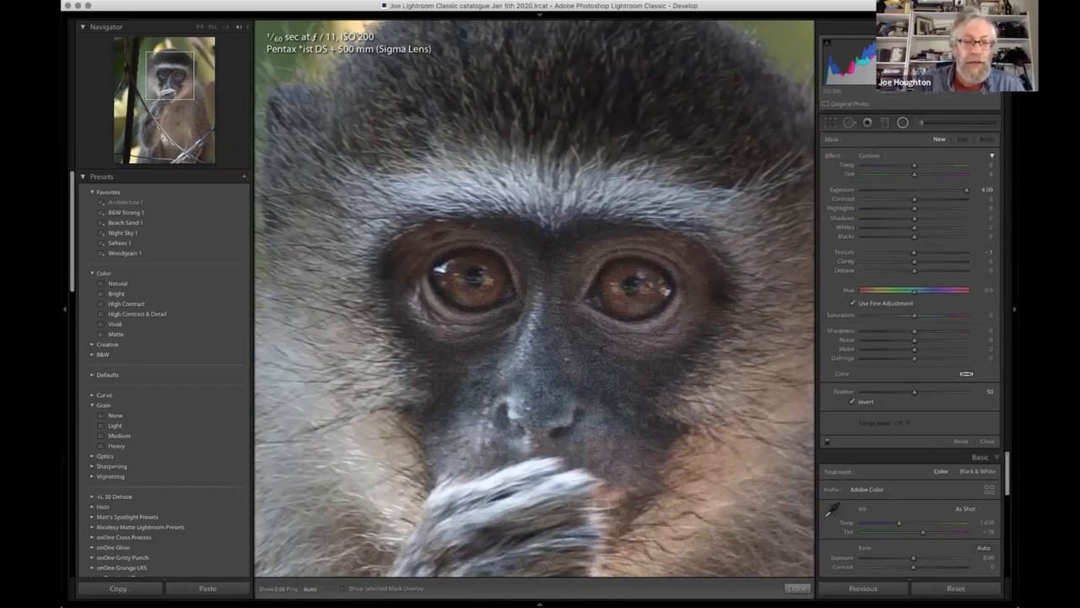
- Try setting the display of edit pins to Never, and switch it back to Auto
click(312, 588)
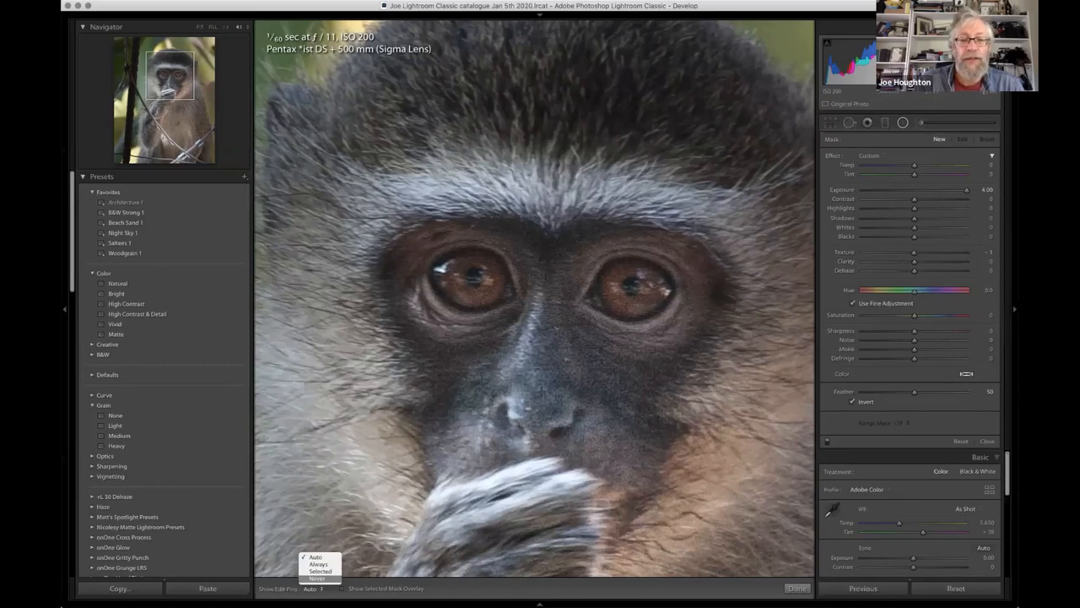
click(316, 578)
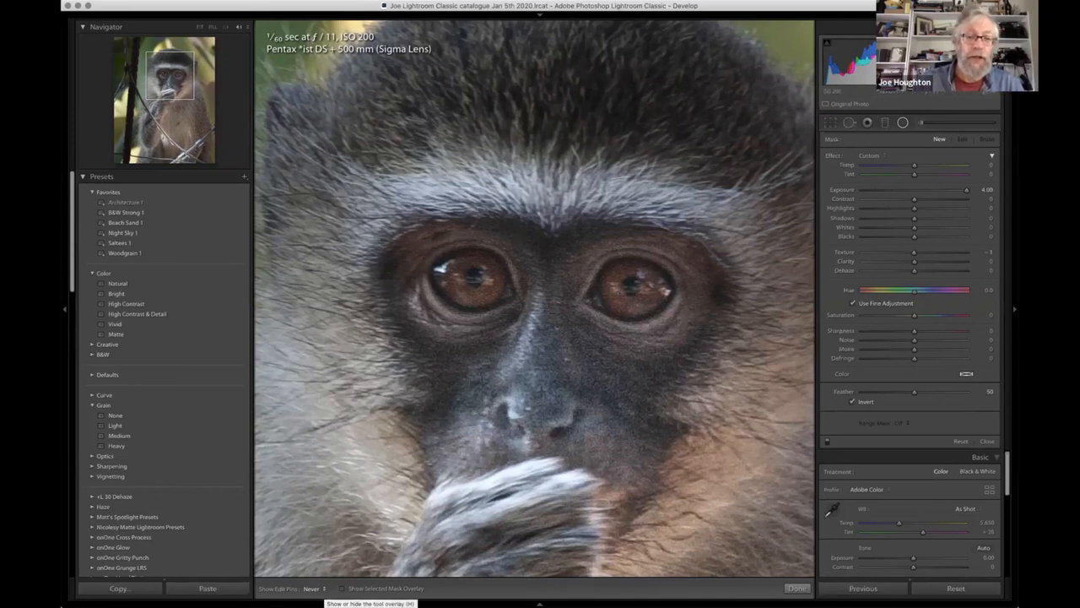
click(314, 588)
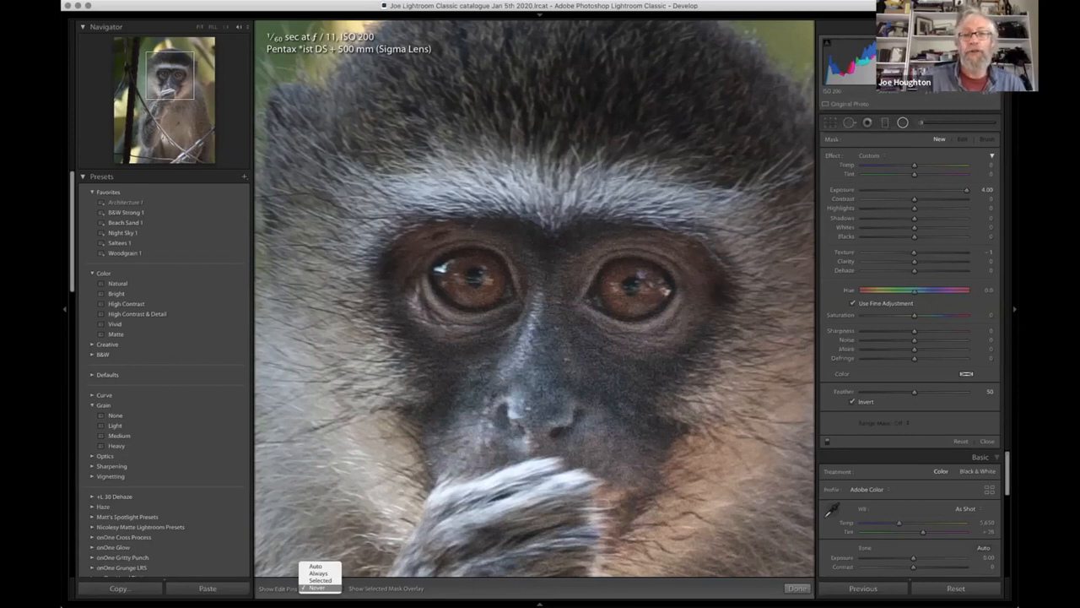
click(317, 587)
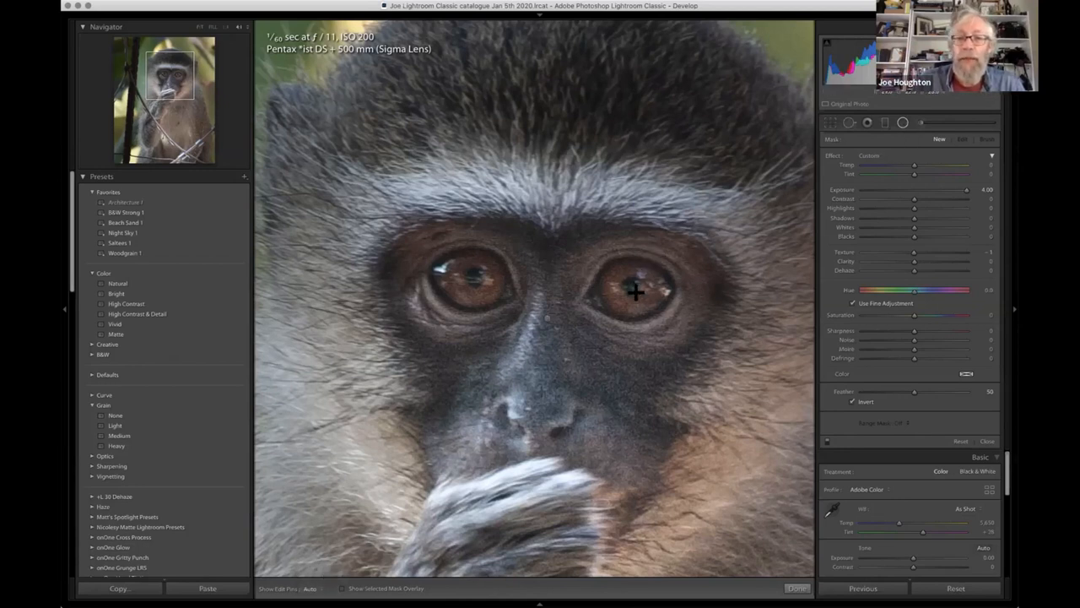
- Paint the upper-left part of the iris in the eye on the photo's right, using the Adjustment Brush with Exposure 4.00 and Auto Mask on
click(245, 27)
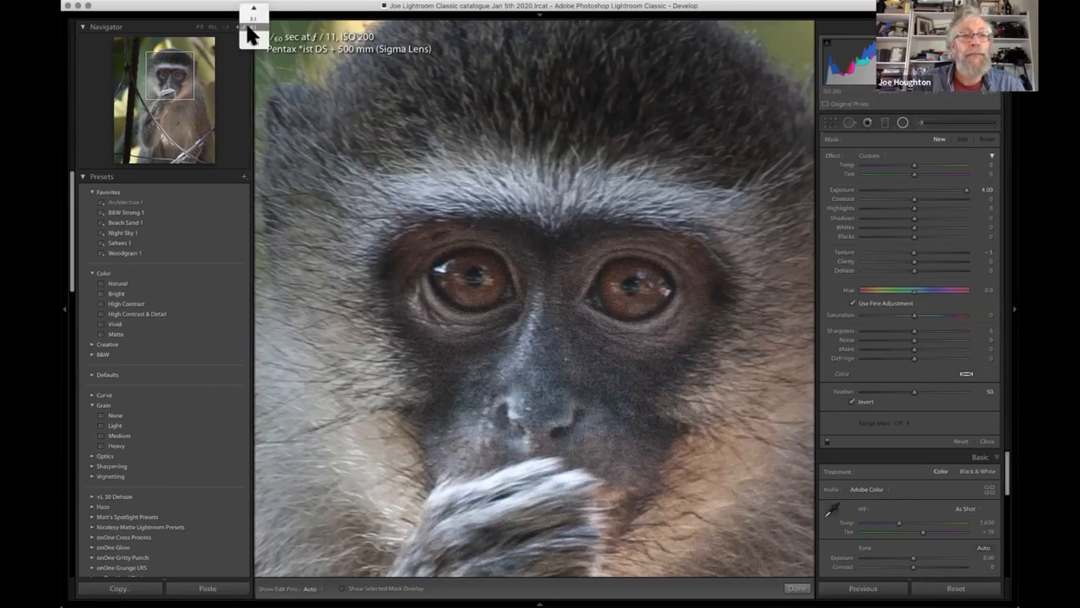
click(256, 36)
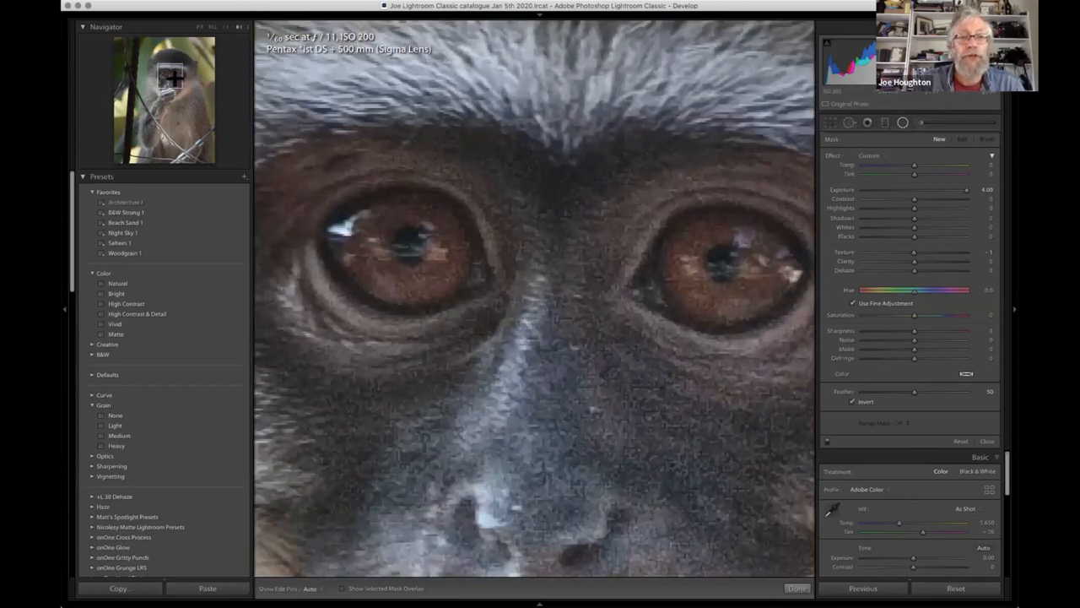
drag(174, 79, 176, 76)
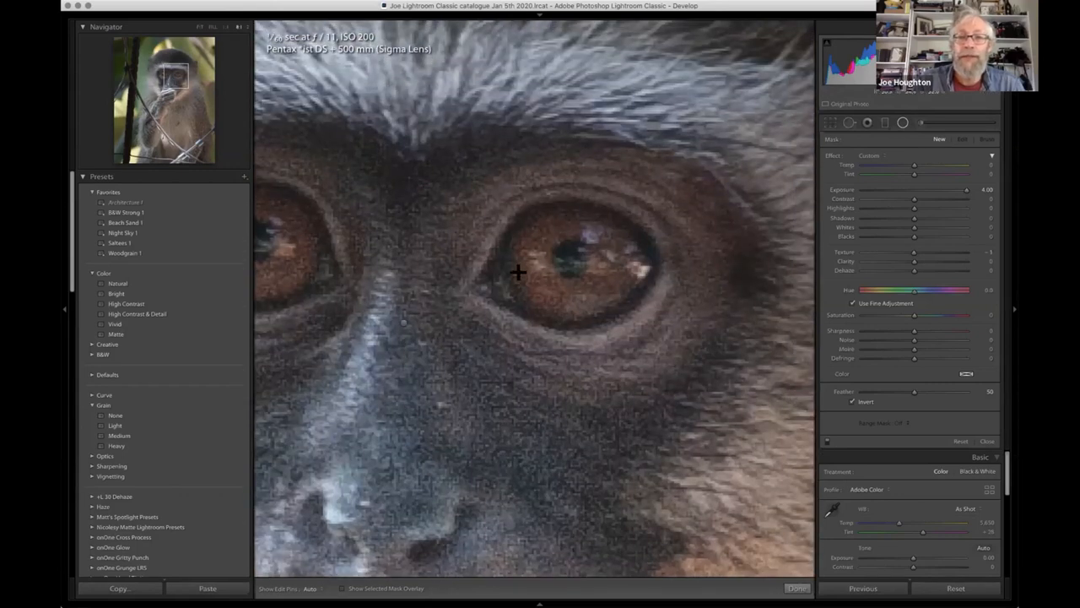
click(920, 122)
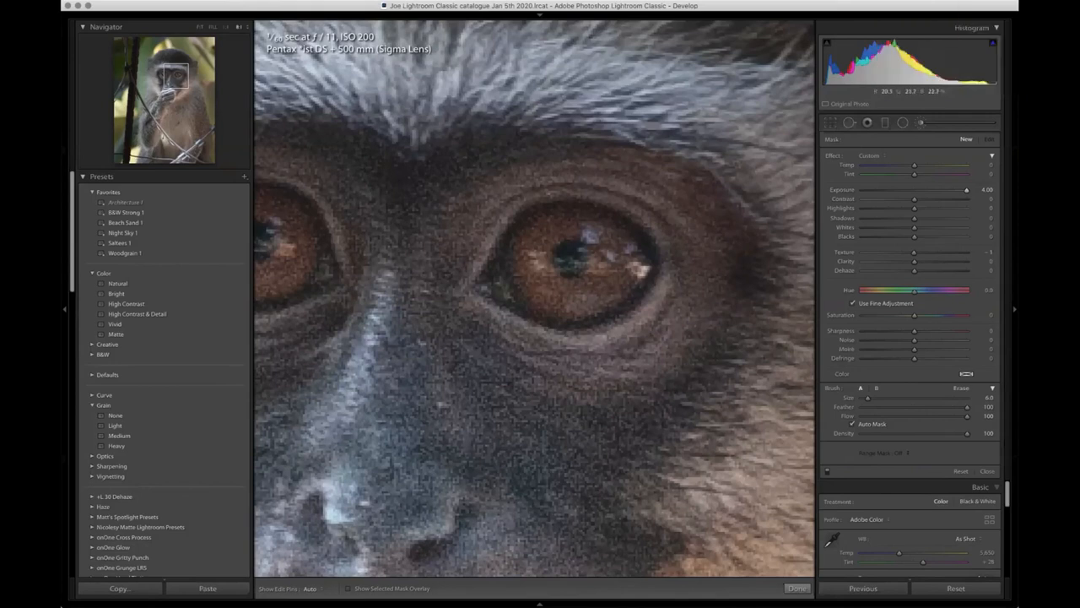
mouse_move(571, 222)
mouse_down()
mouse_move(535, 239)
mouse_move(540, 226)
mouse_move(517, 269)
mouse_up()
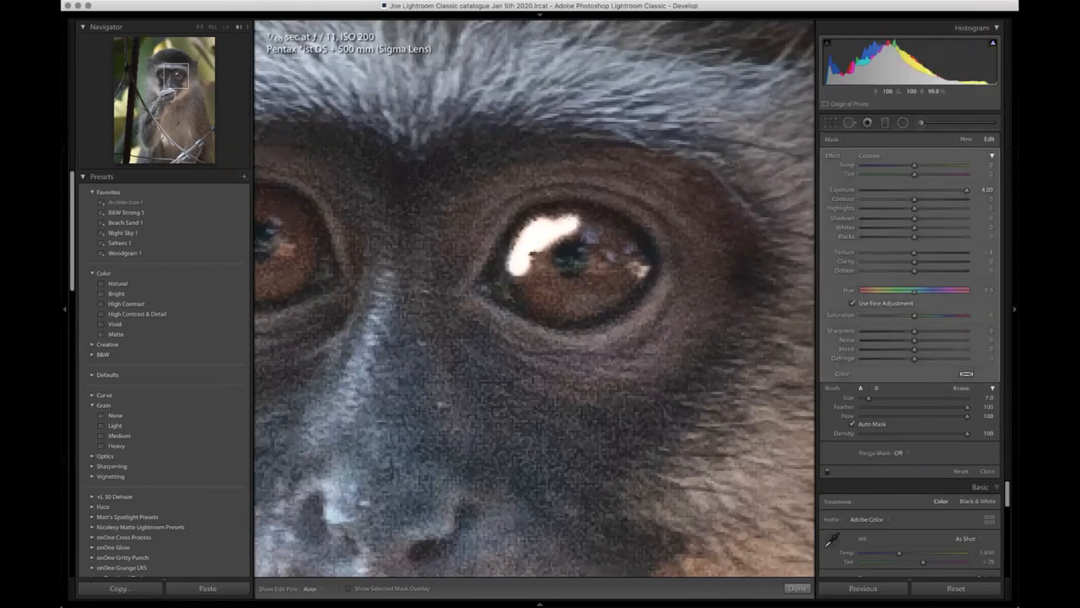
key(bracketright)
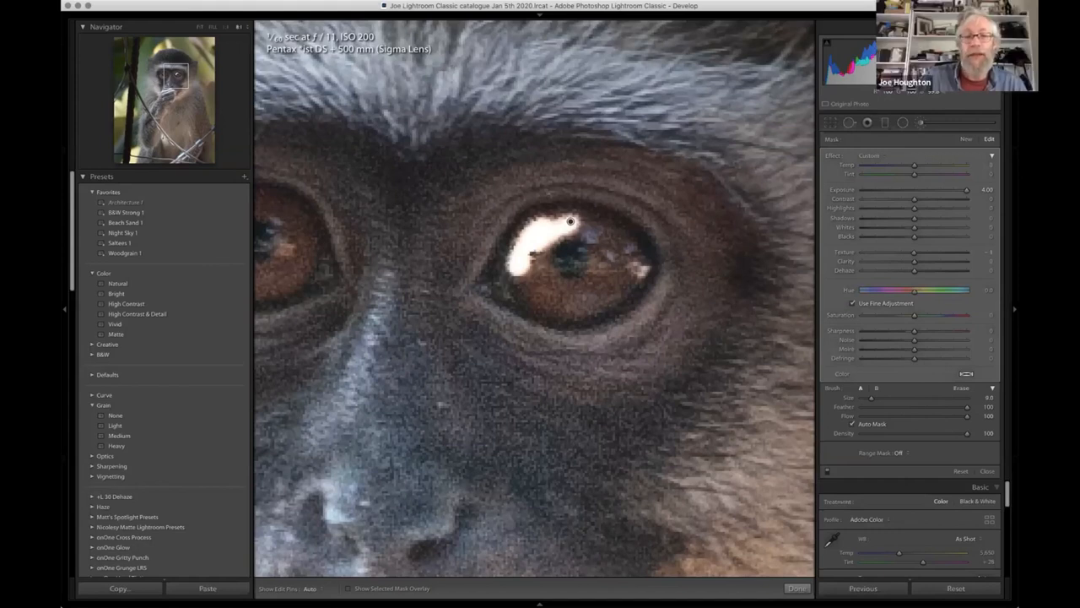
key(h)
key(bracketright)
drag(534, 254, 523, 283)
key(h)
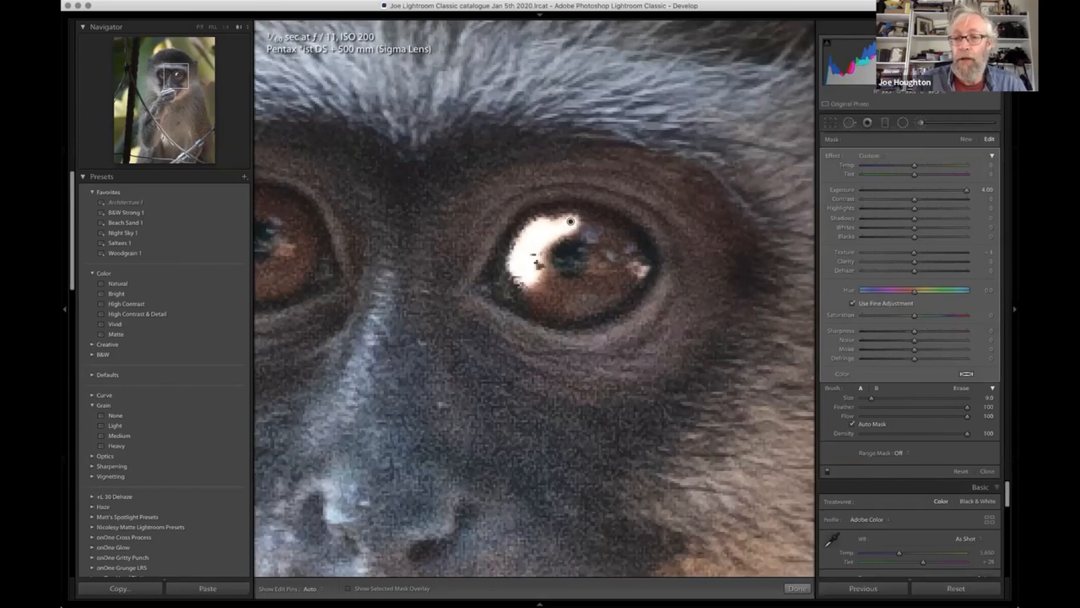
- Disable Auto Mask, set the brush size to 8.0, and paint the rest of the iris around the pupil
drag(872, 399, 866, 398)
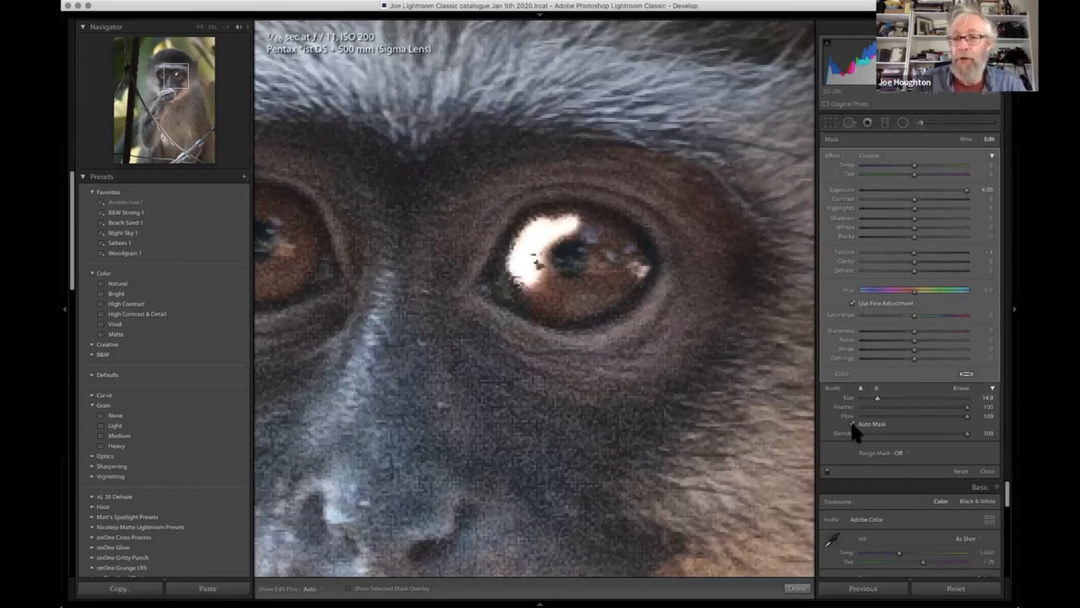
click(852, 424)
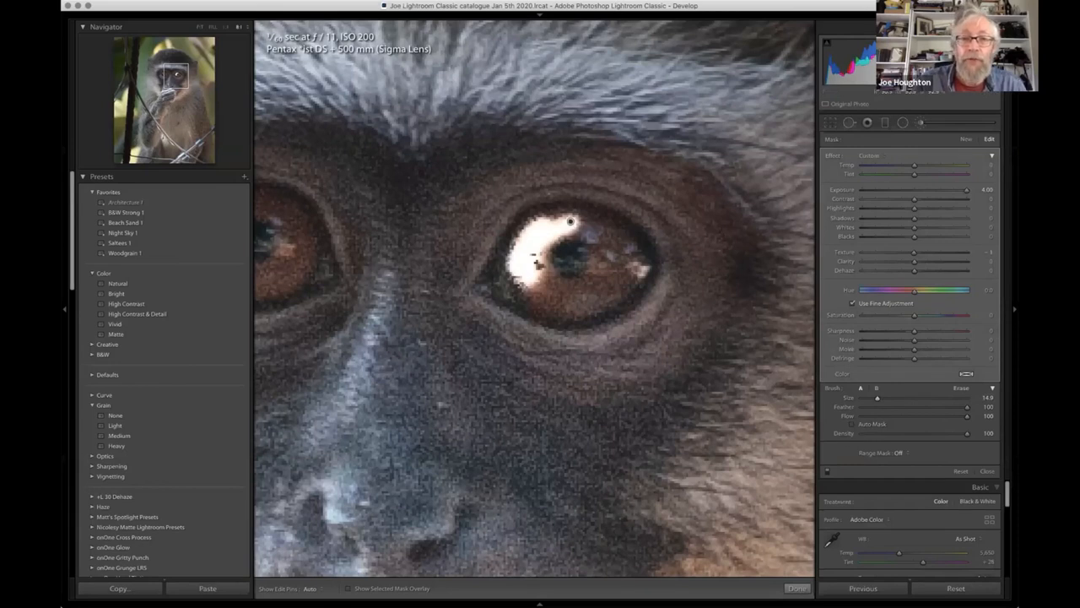
key(bracketleft)
key(bracketleft)
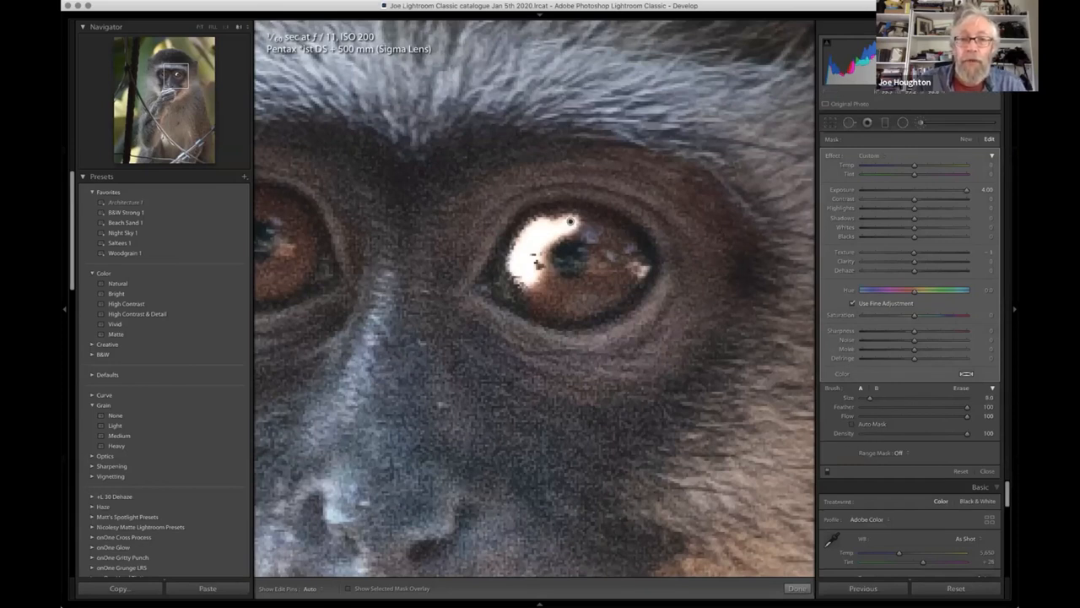
mouse_move(540, 260)
mouse_down()
mouse_move(535, 277)
mouse_move(561, 291)
mouse_move(517, 283)
mouse_move(601, 290)
mouse_move(609, 263)
mouse_move(600, 240)
mouse_move(587, 221)
mouse_move(553, 211)
mouse_move(583, 211)
mouse_move(629, 251)
mouse_move(628, 288)
mouse_move(582, 311)
mouse_move(540, 309)
mouse_move(500, 260)
mouse_up()
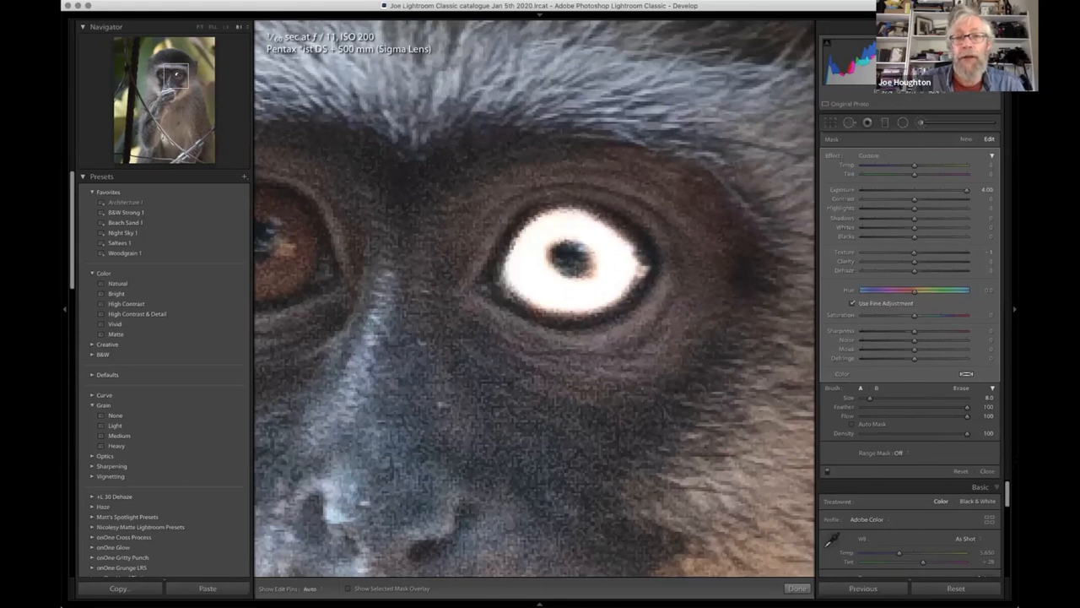
drag(602, 221, 640, 265)
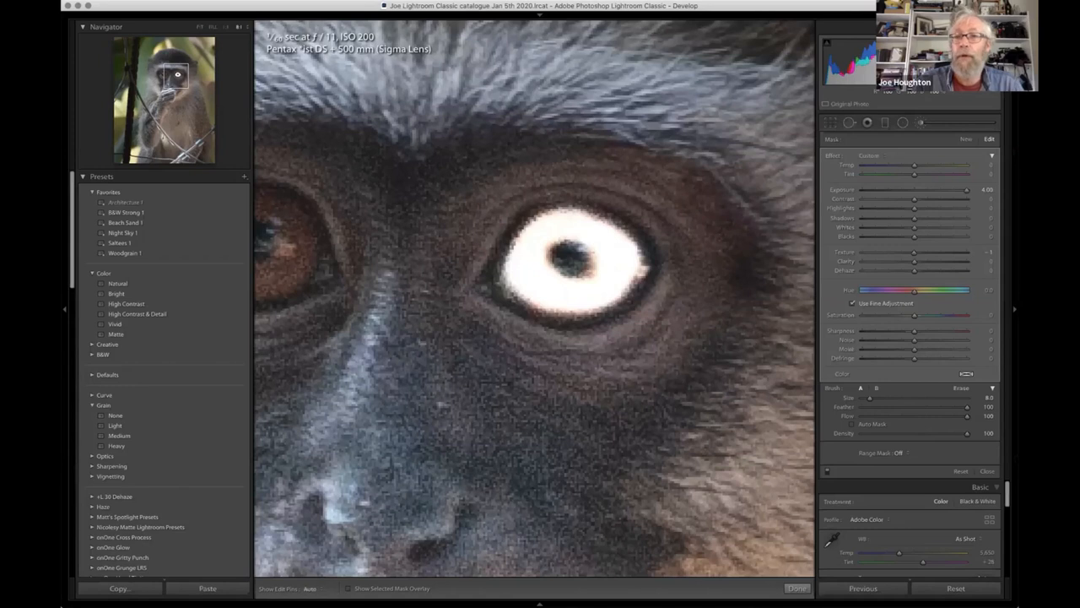
- Set the iris brush adjustment's Exposure to 0.41 and Clarity to 21
click(914, 190)
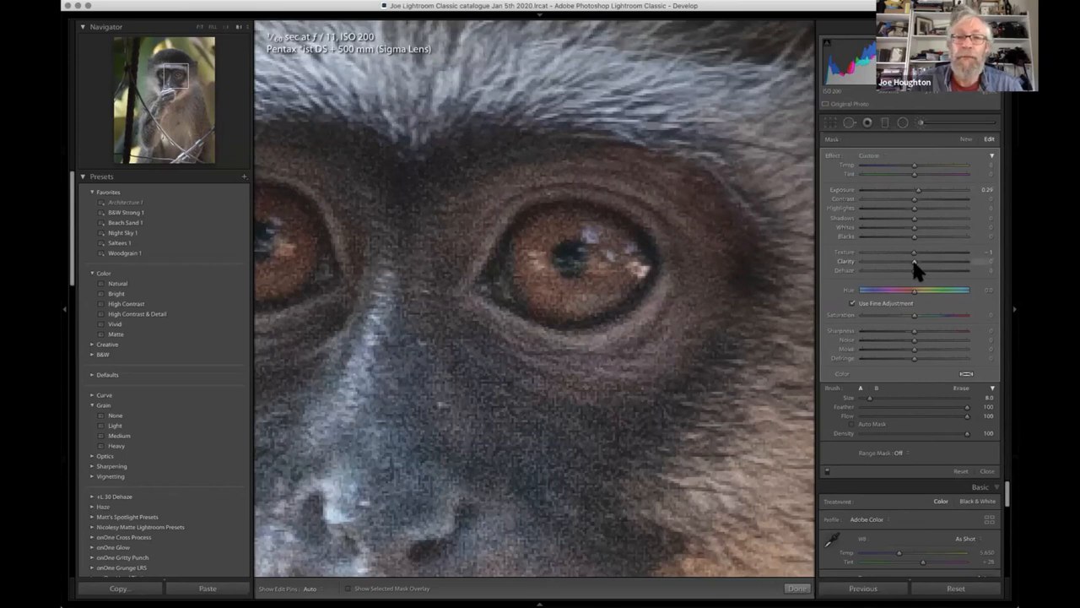
click(944, 262)
drag(944, 262, 935, 262)
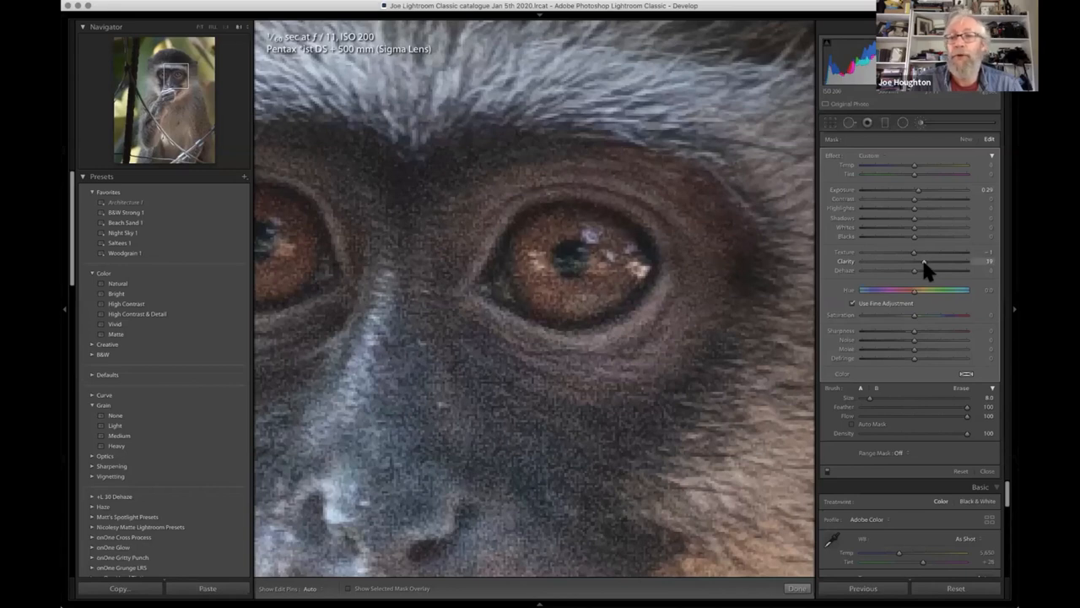
drag(924, 262, 922, 252)
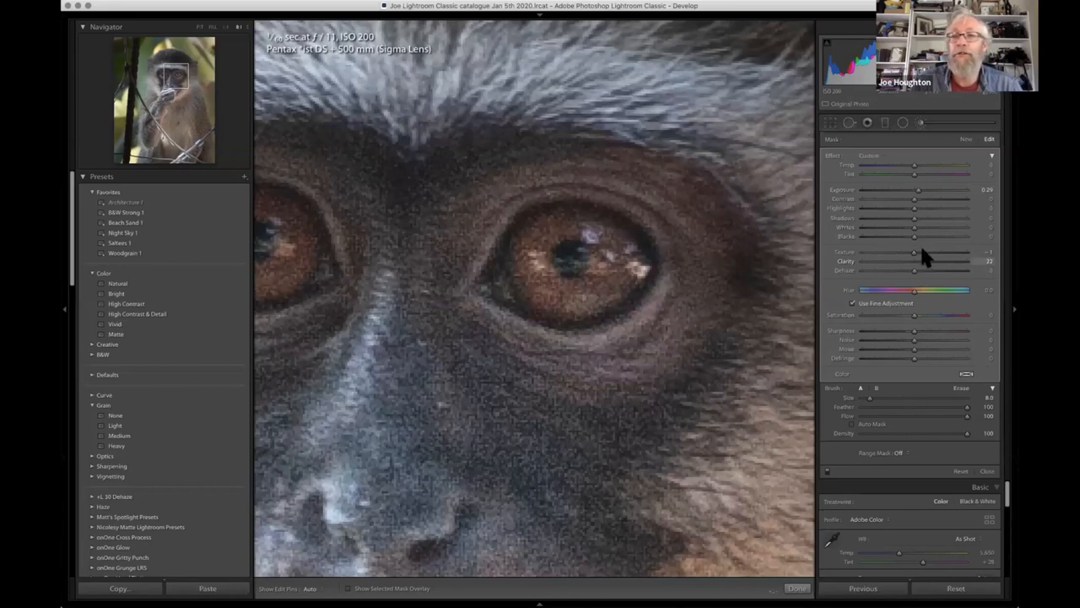
drag(917, 189, 919, 191)
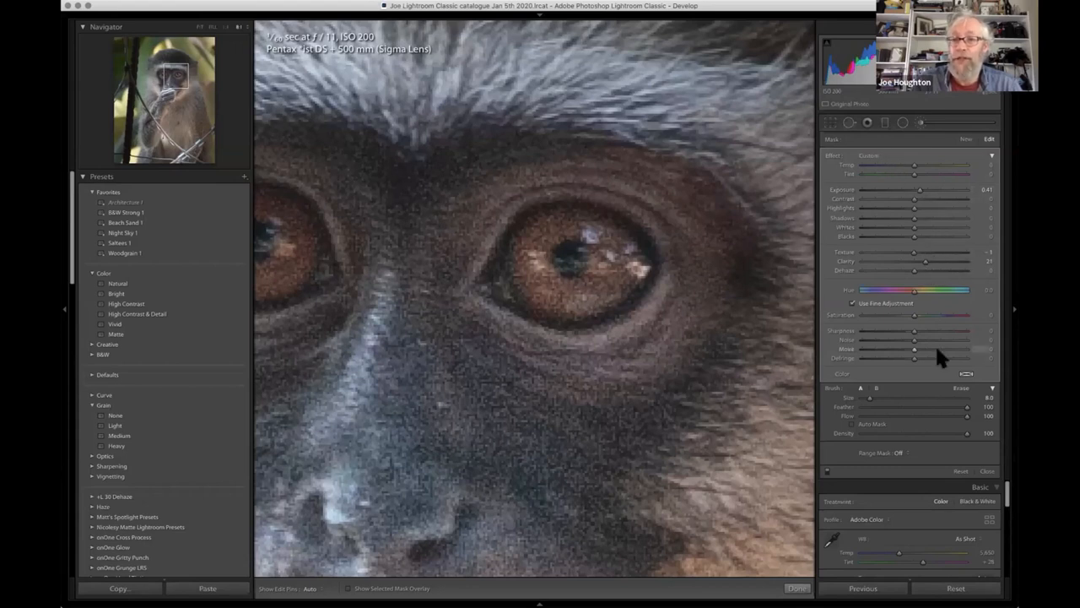
- Toggle the brush adjustments off and on repeatedly to compare the eye before and after, leaving them enabled
click(828, 472)
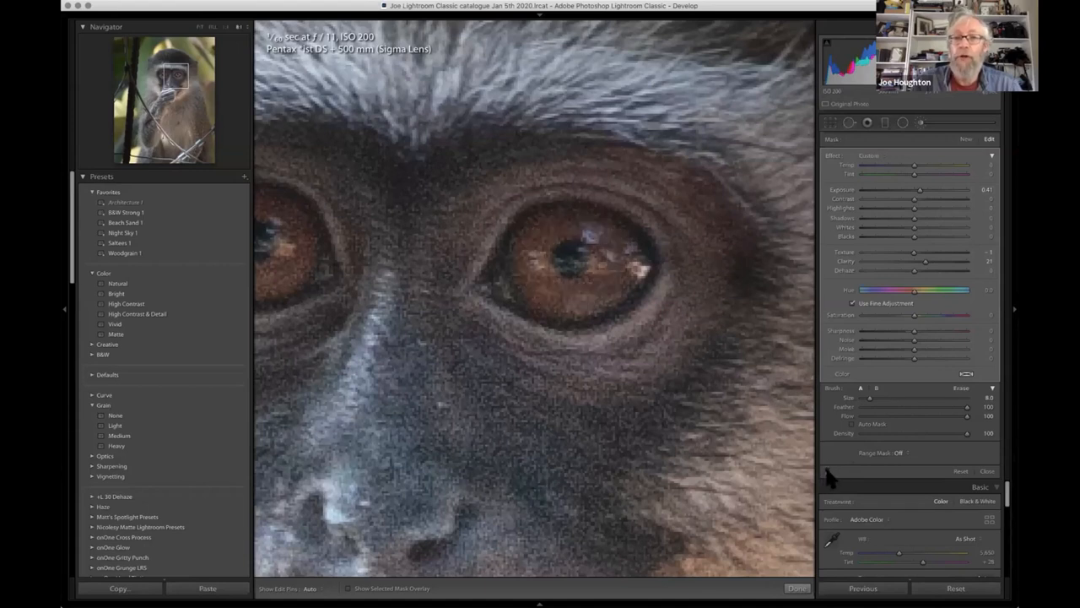
click(828, 472)
click(828, 472)
click(828, 472)
click(828, 472)
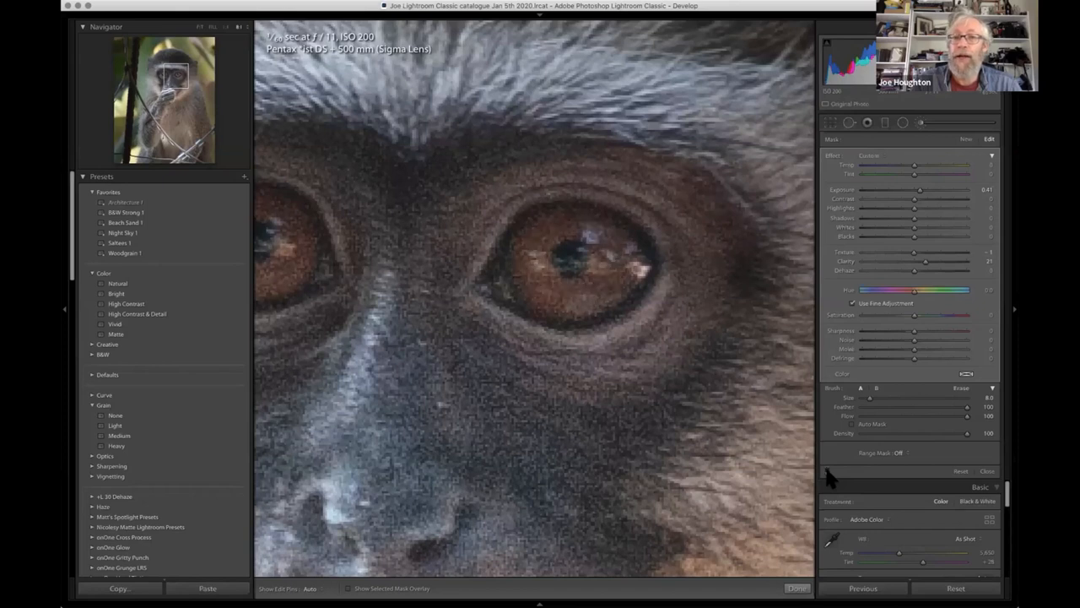
click(828, 472)
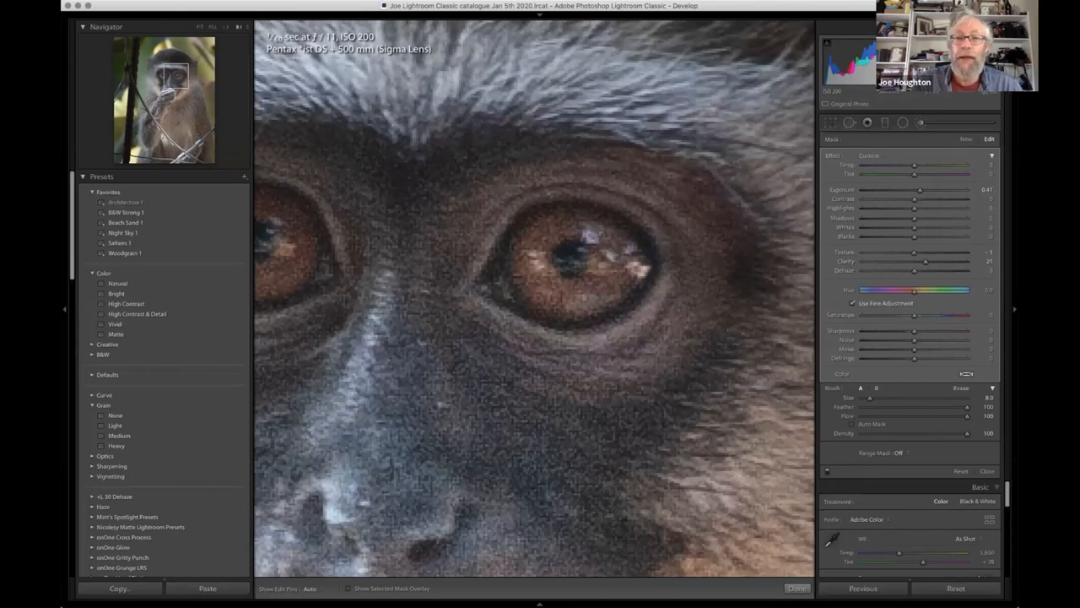
- Duplicate the iris brush adjustment, move the copy onto the other eye, check its coverage with the mask overlay, and close the brush
right_click(571, 223)
click(595, 252)
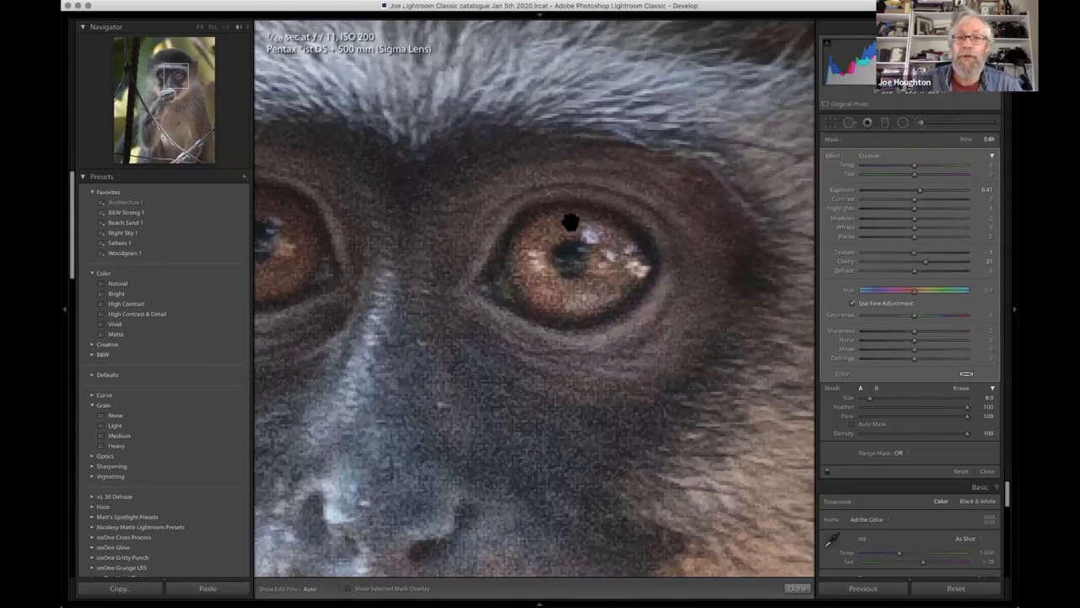
drag(270, 227, 261, 221)
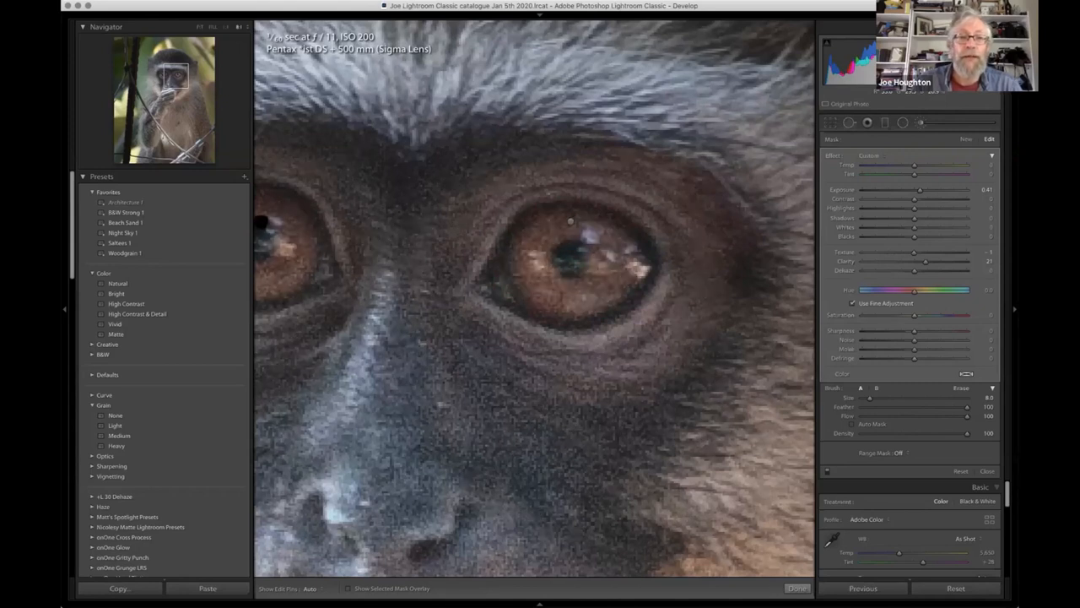
click(166, 77)
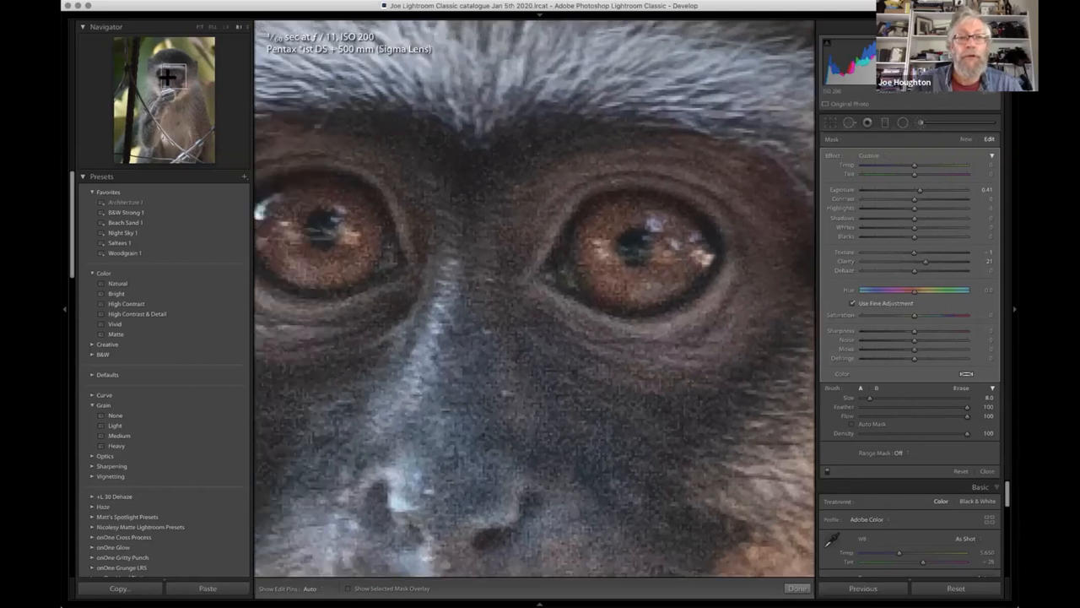
click(167, 77)
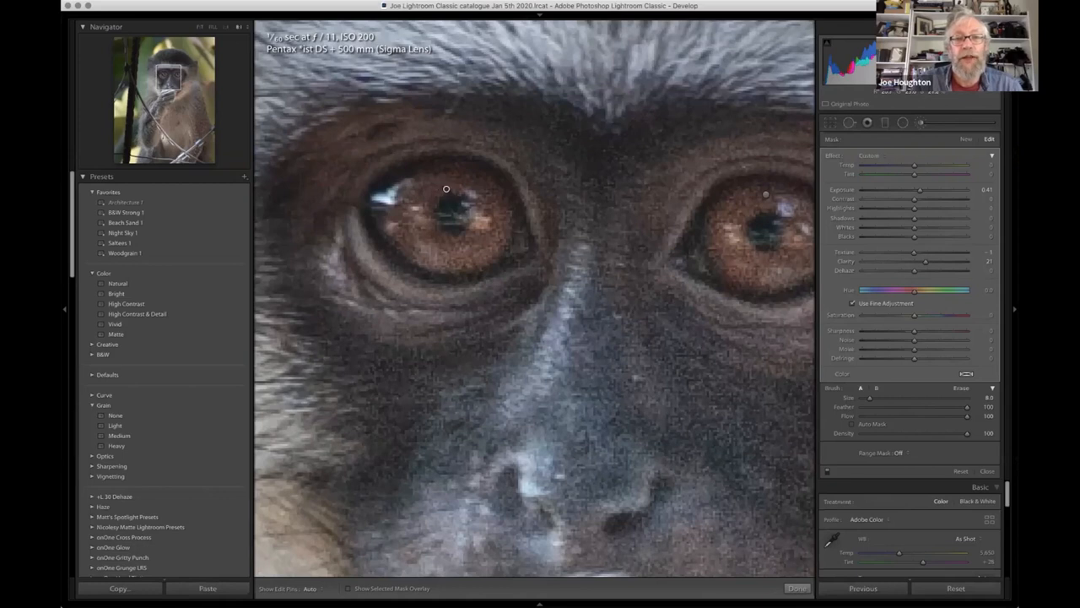
key(o)
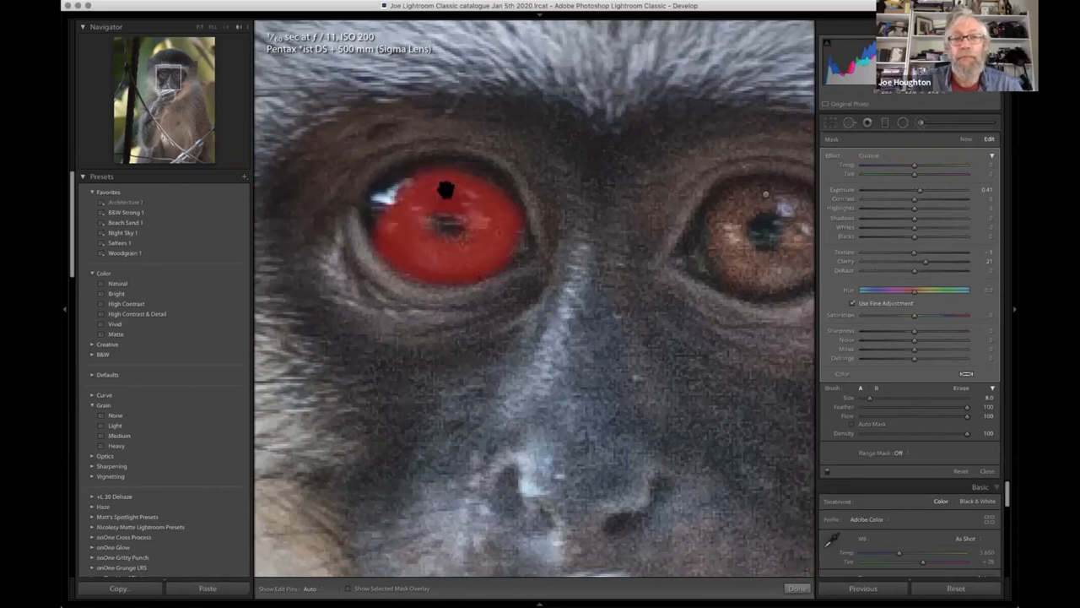
key(o)
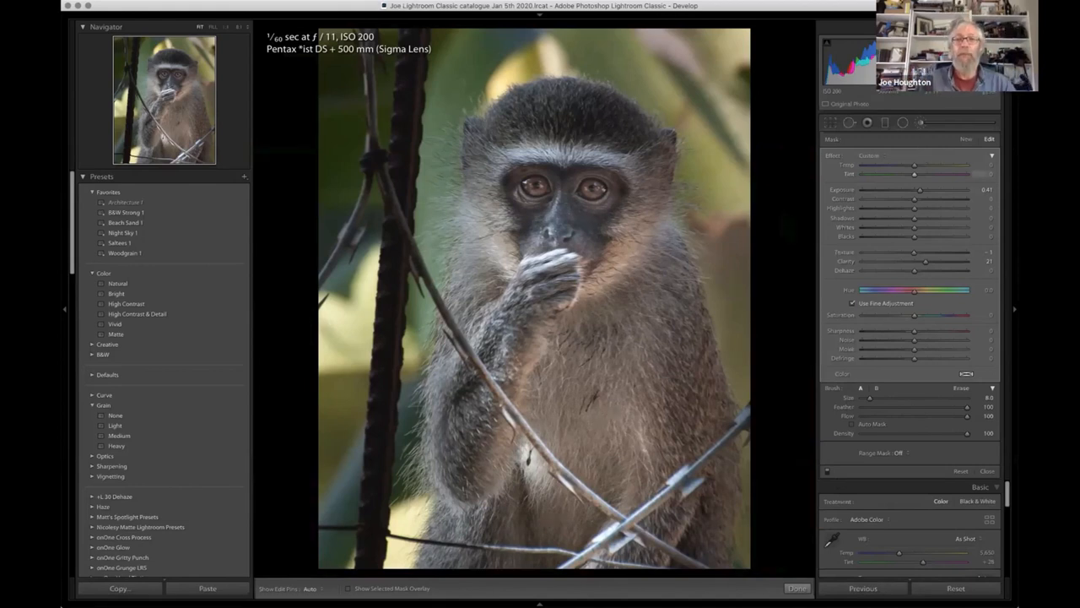
click(920, 123)
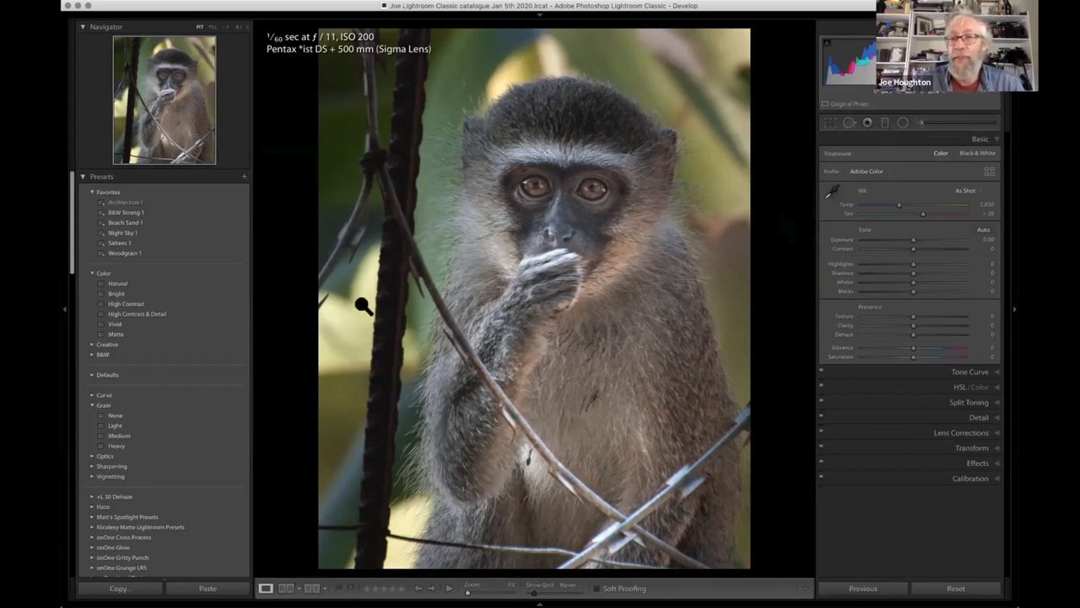
- Draw a radial filter over the bright background area at the photo's left edge and set its Exposure to -1.03
click(902, 122)
drag(349, 316, 409, 417)
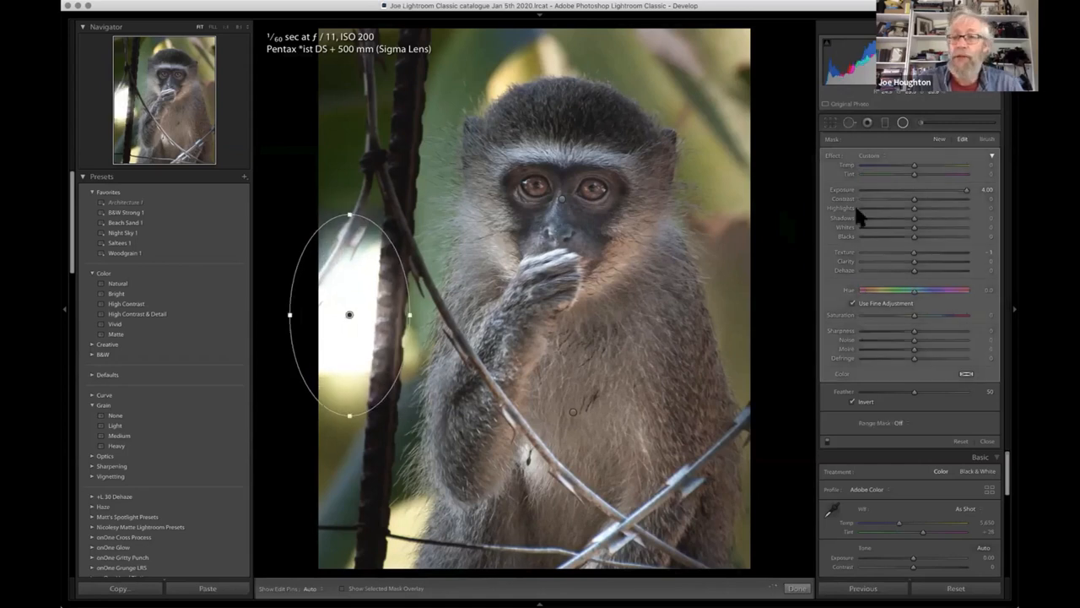
drag(917, 194, 907, 192)
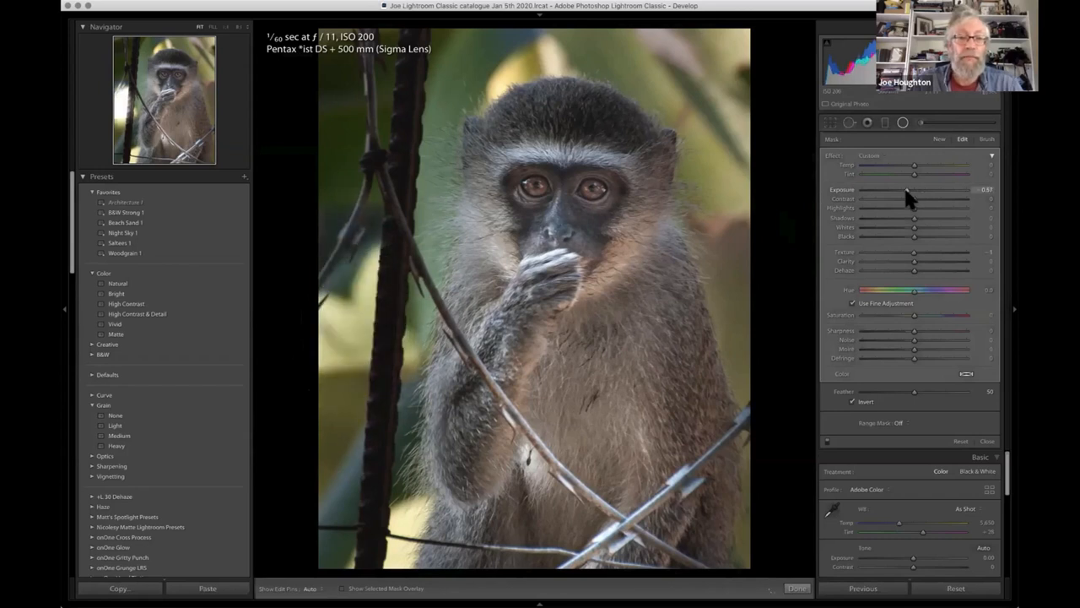
drag(905, 197, 902, 200)
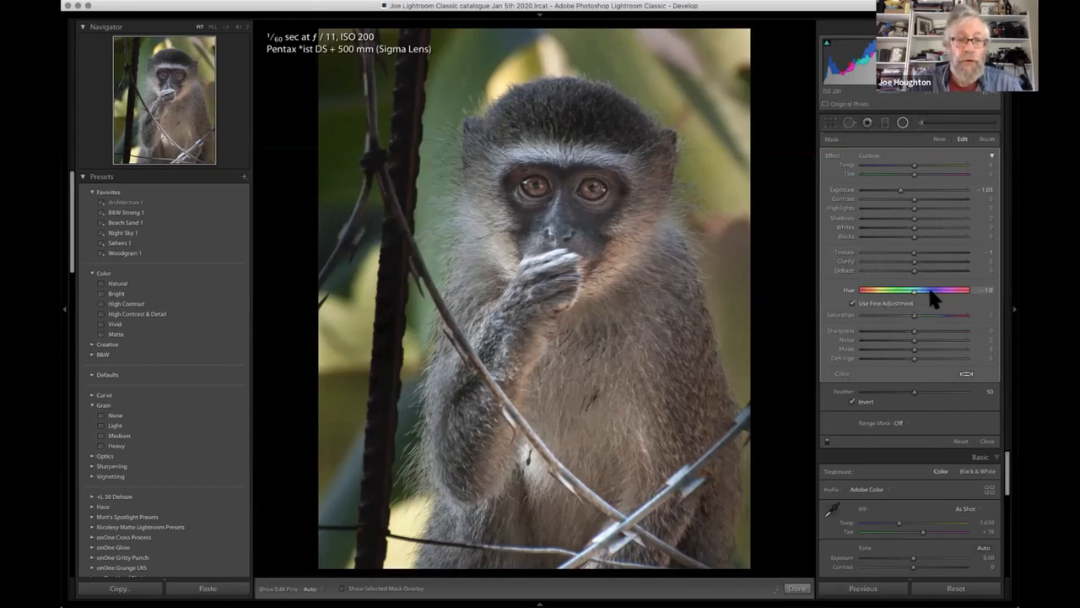
- Set the background radial filter's Hue to -3.2 and Saturation to -17
drag(918, 300, 903, 298)
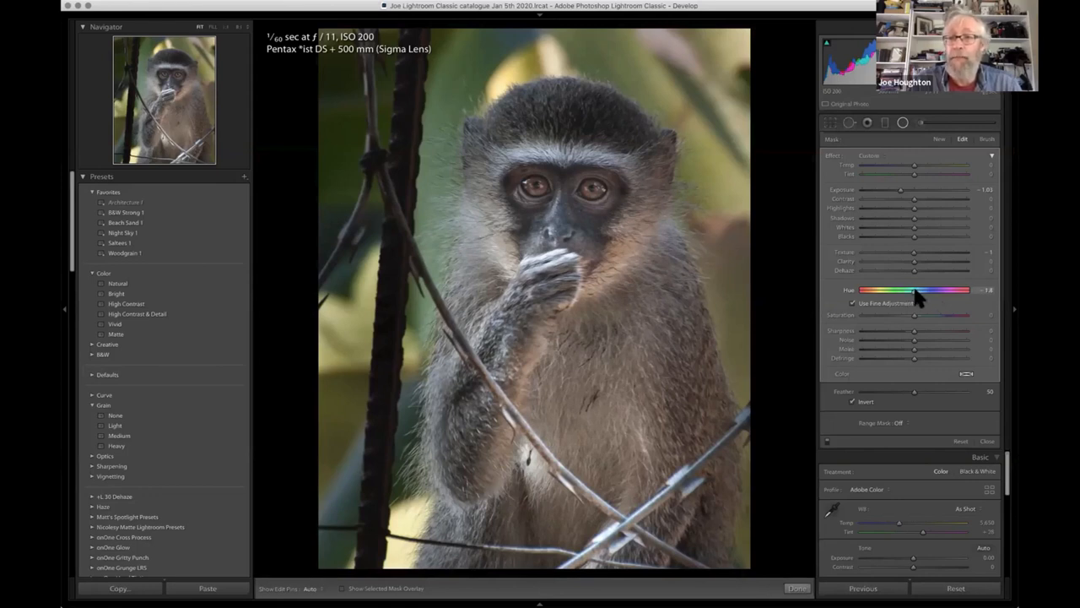
mouse_move(917, 296)
mouse_down()
mouse_move(897, 294)
mouse_move(918, 301)
mouse_up()
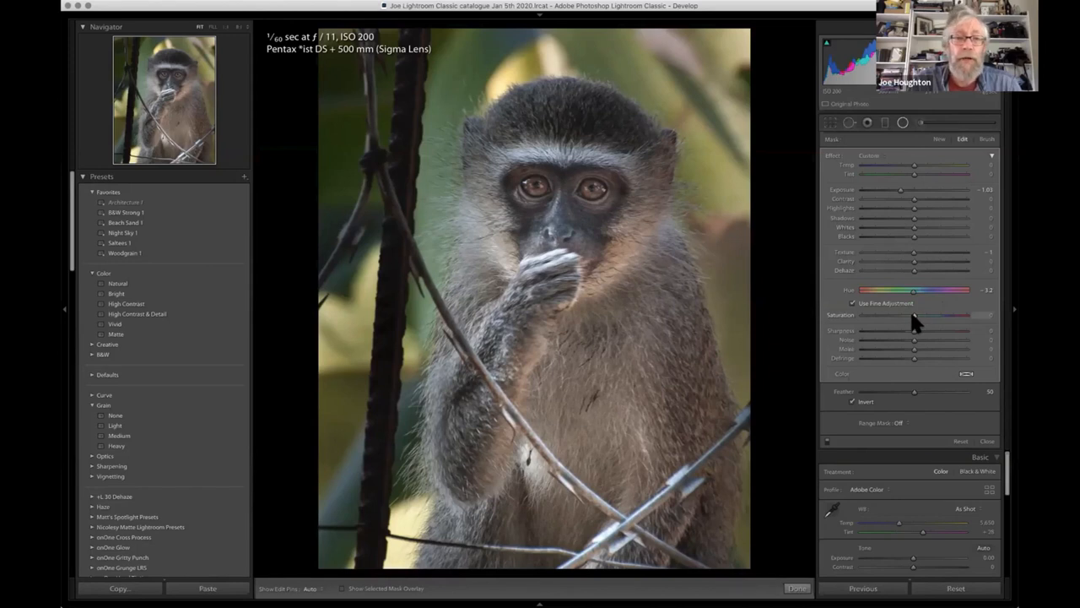
drag(909, 313, 897, 315)
drag(907, 313, 908, 313)
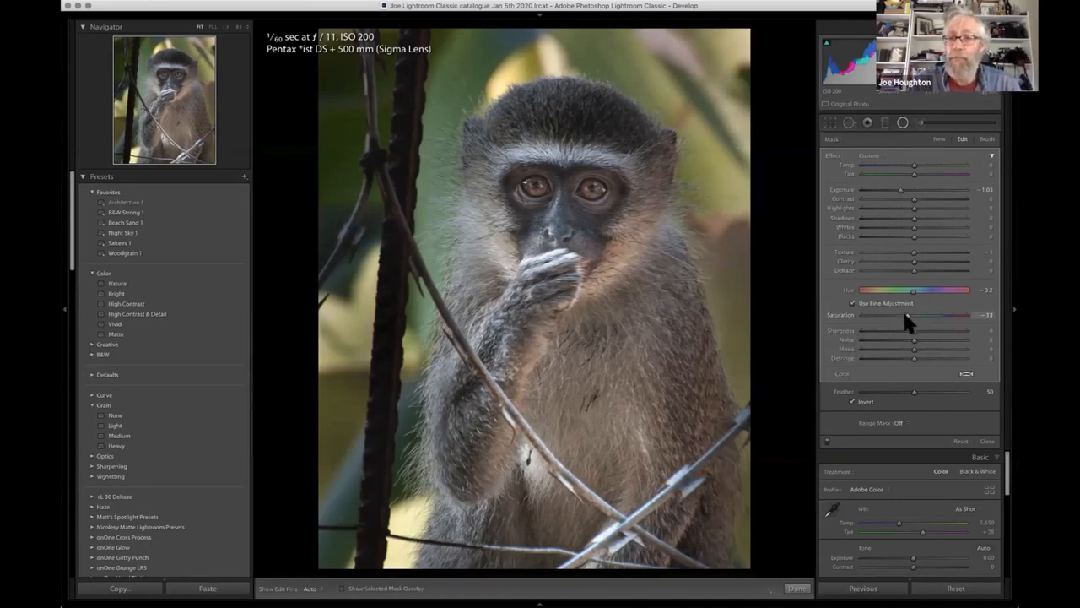
- Set the background radial filter's Clarity to -62 and Highlights to -100
drag(910, 262, 882, 262)
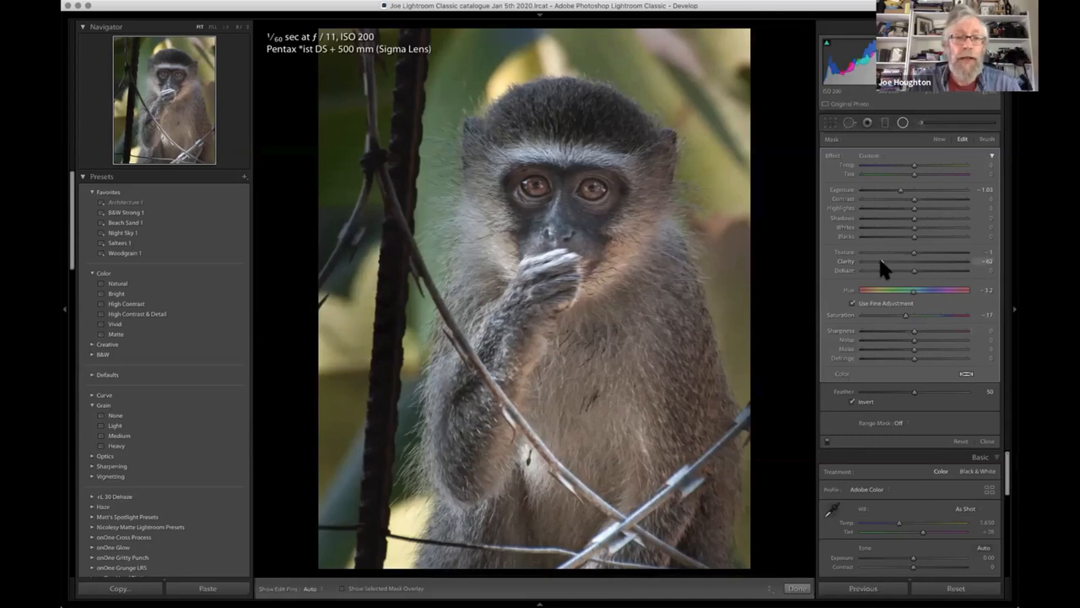
mouse_move(336, 315)
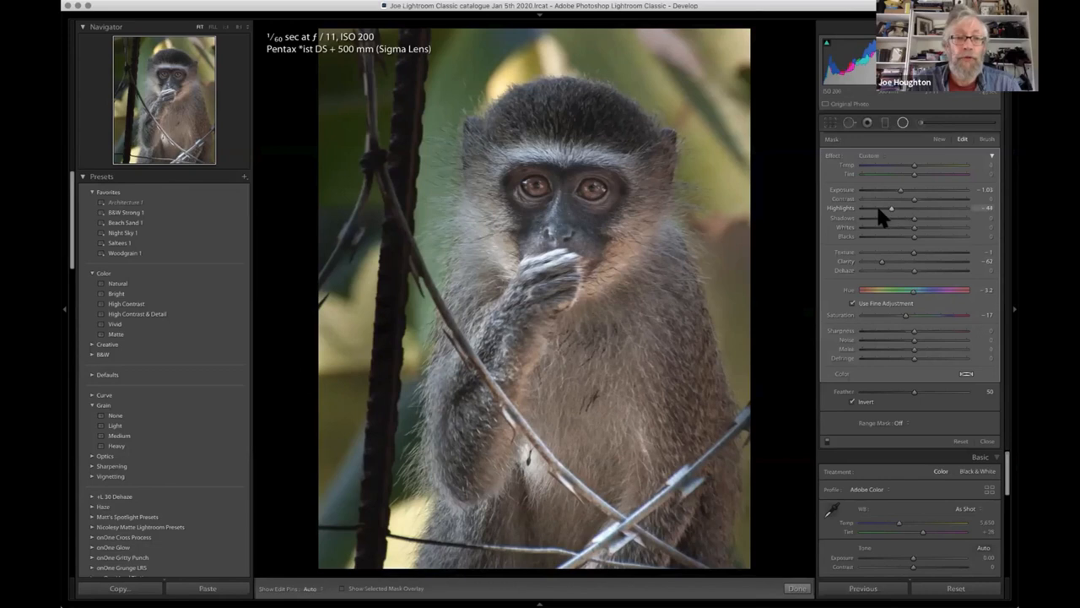
drag(880, 208, 848, 207)
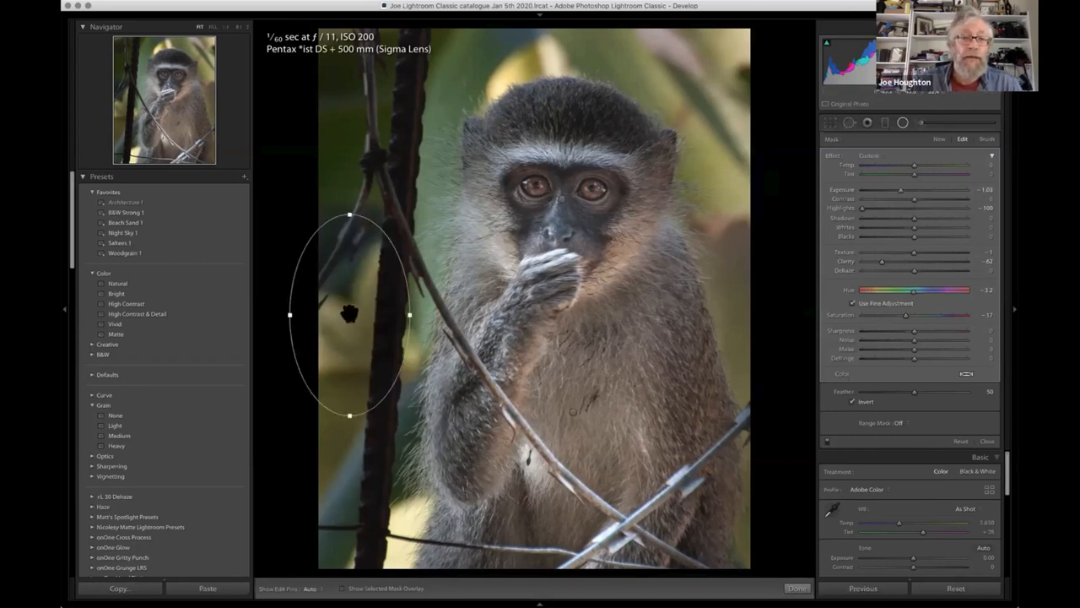
- Duplicate the left-edge background radial filter, move the copy over the bright area above the monkey's head, and tilt it to fit
right_click(350, 314)
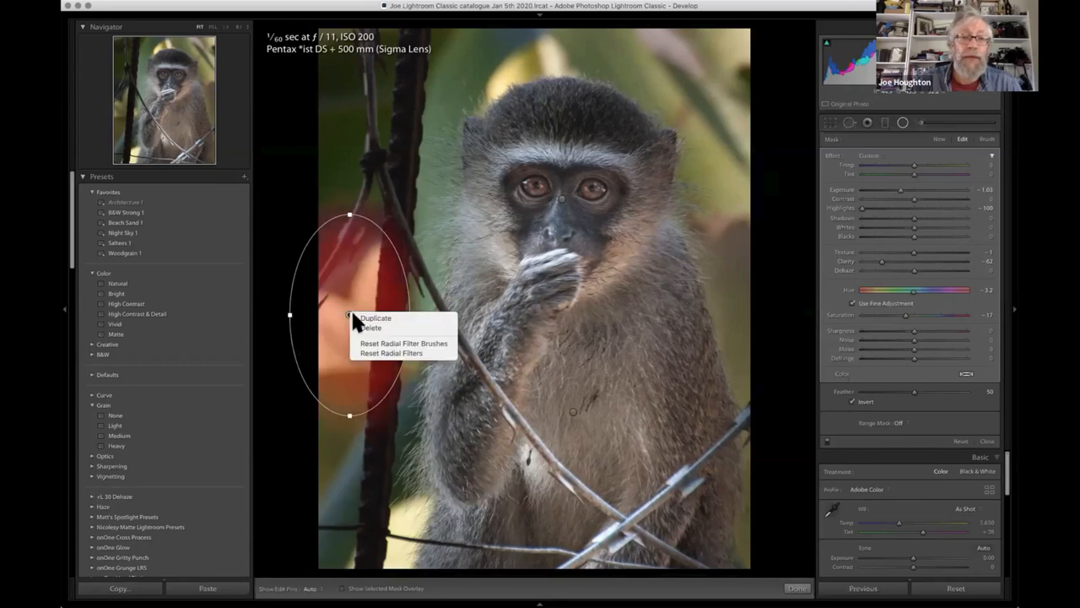
click(363, 317)
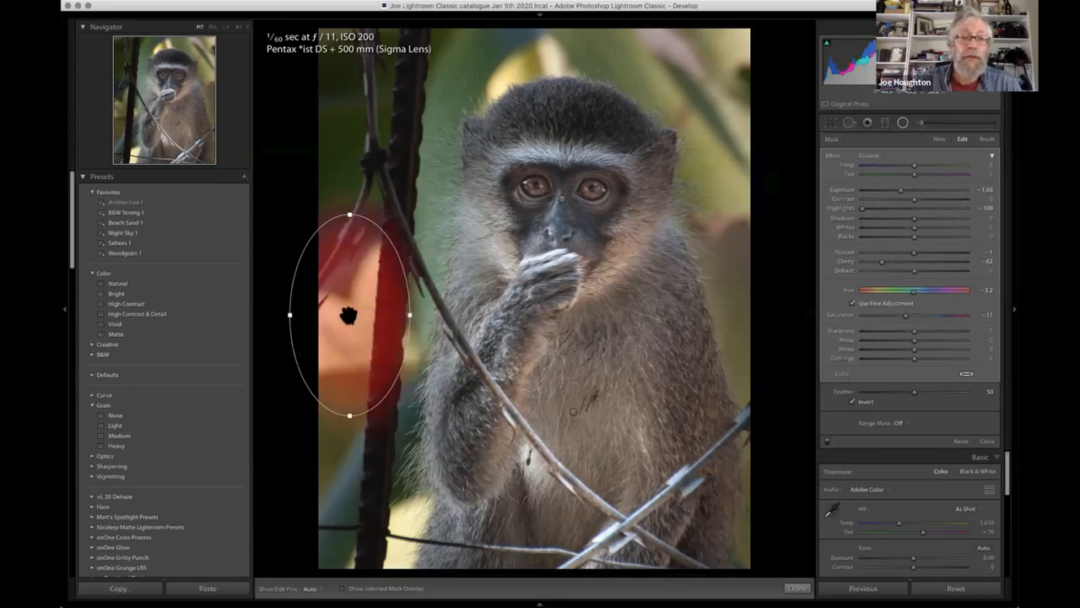
drag(349, 314, 510, 73)
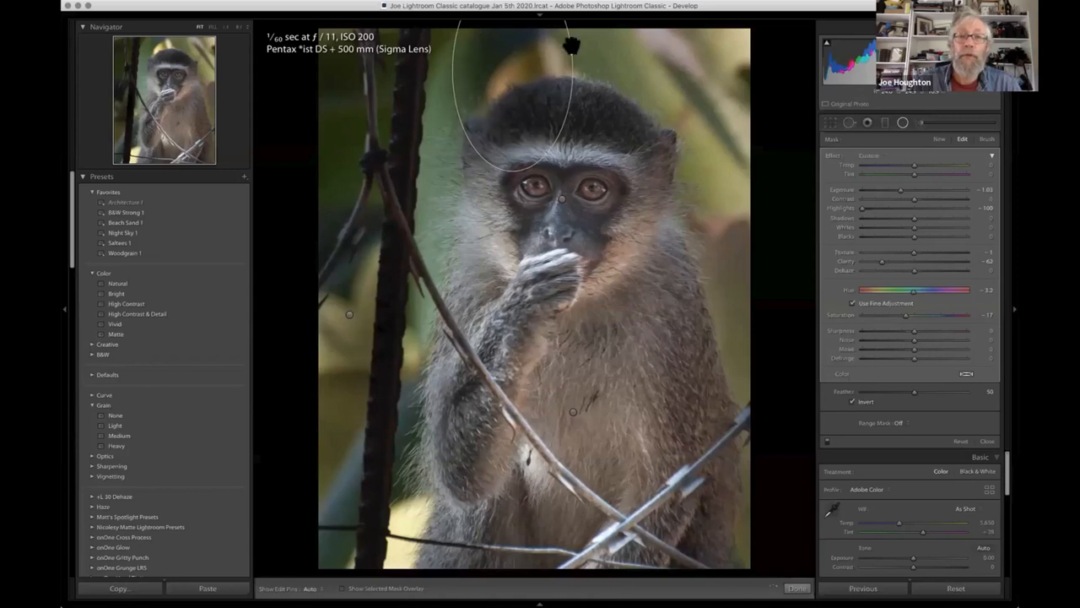
drag(596, 74, 594, 151)
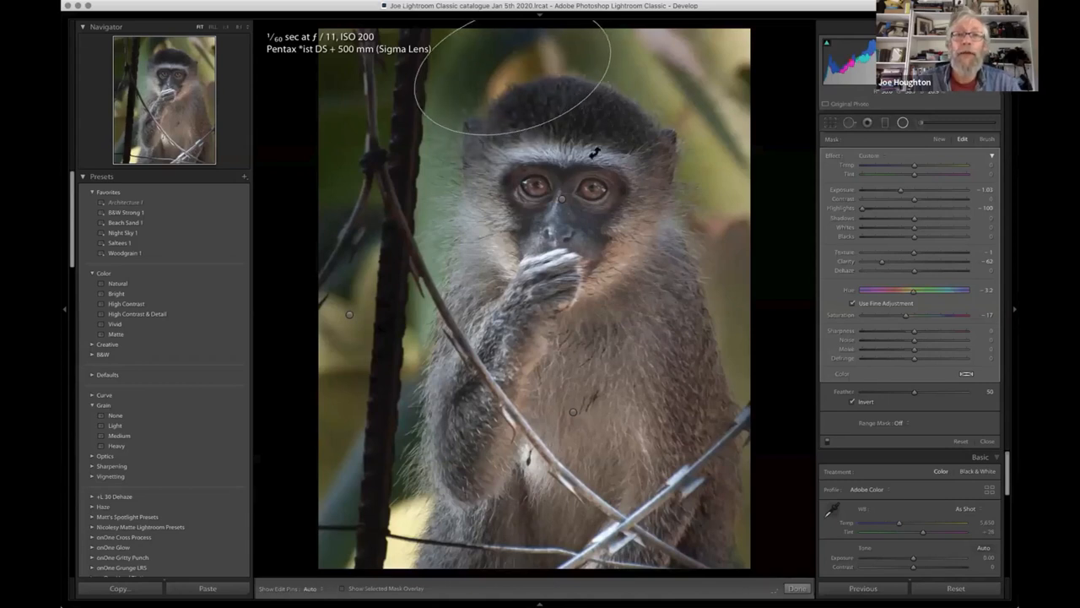
drag(511, 71, 503, 79)
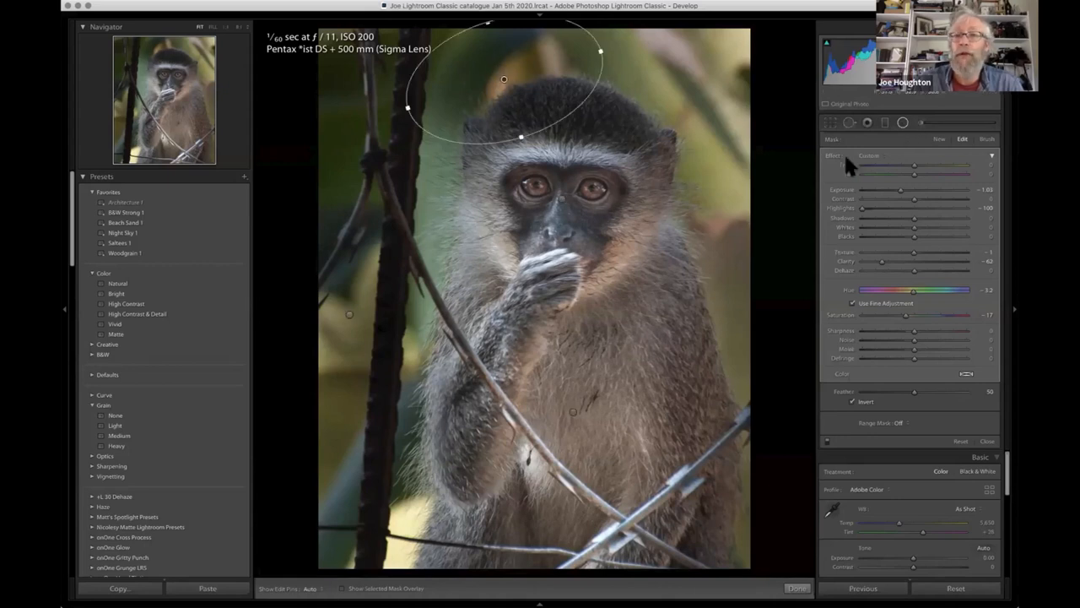
- Erase the duplicated radial filter's effect from the top of the monkey's head using the filter's mask brush
click(987, 140)
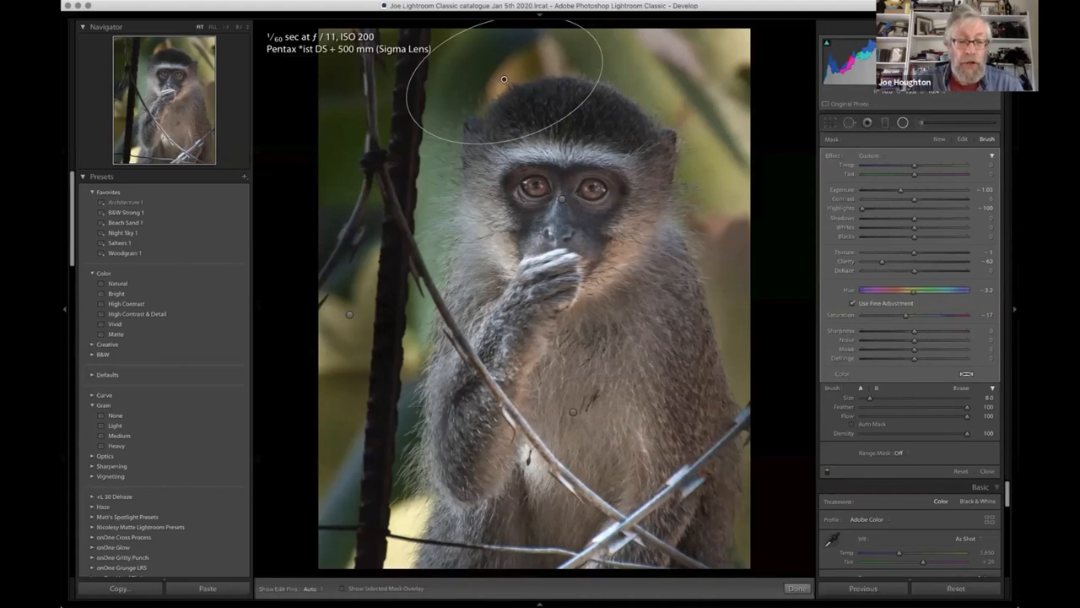
key(alt)
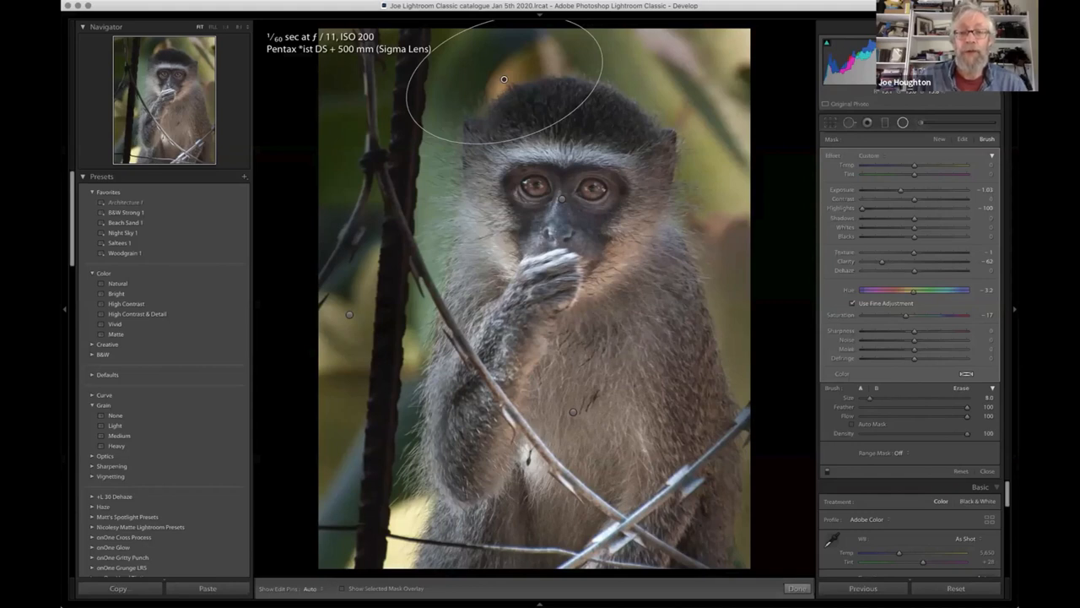
key([)
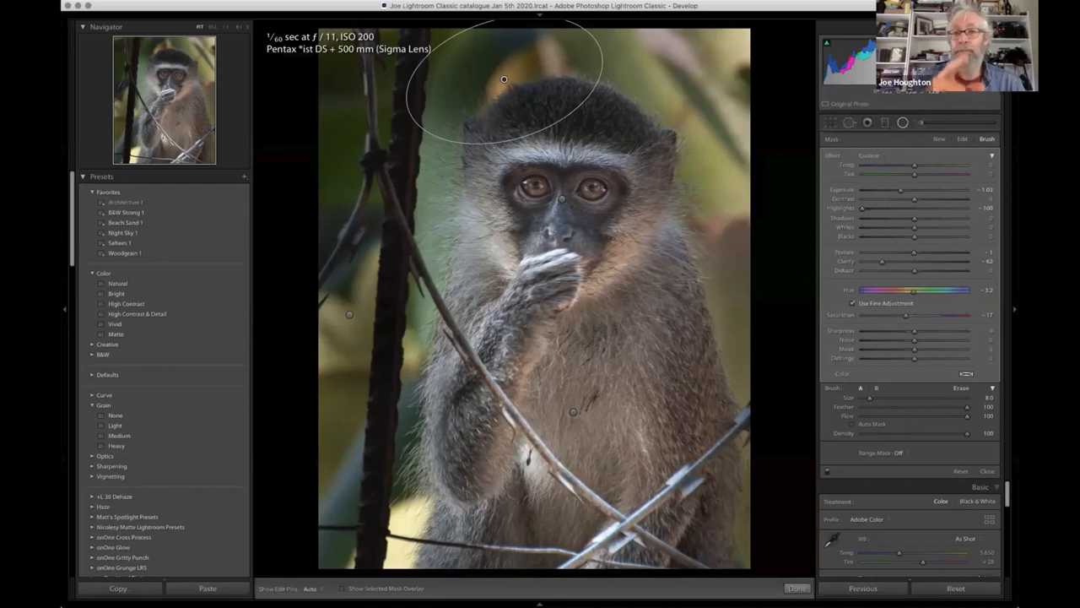
key(alt)
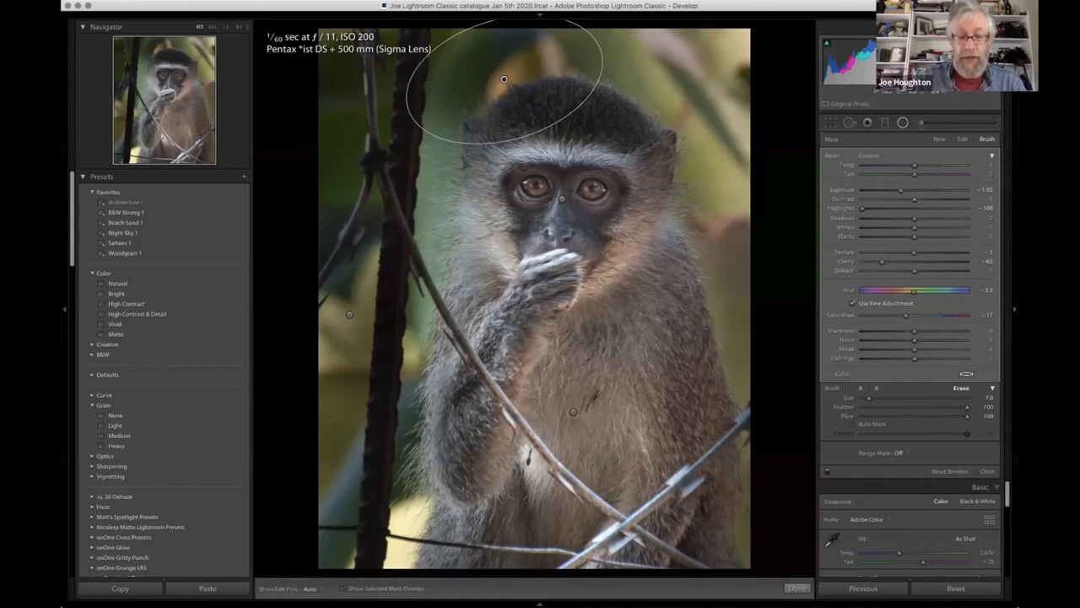
key(h)
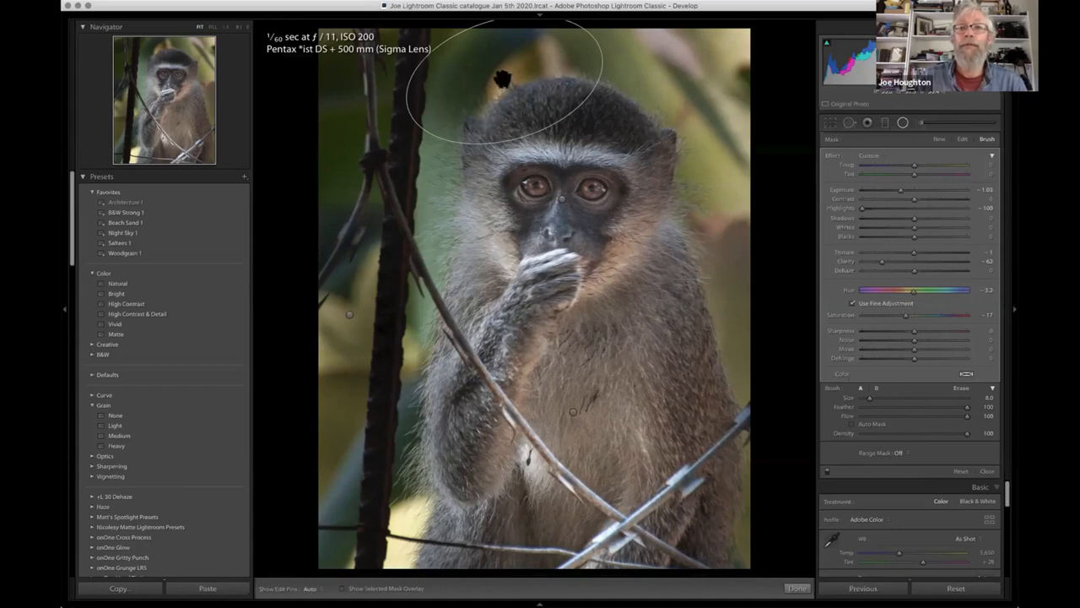
click(502, 79)
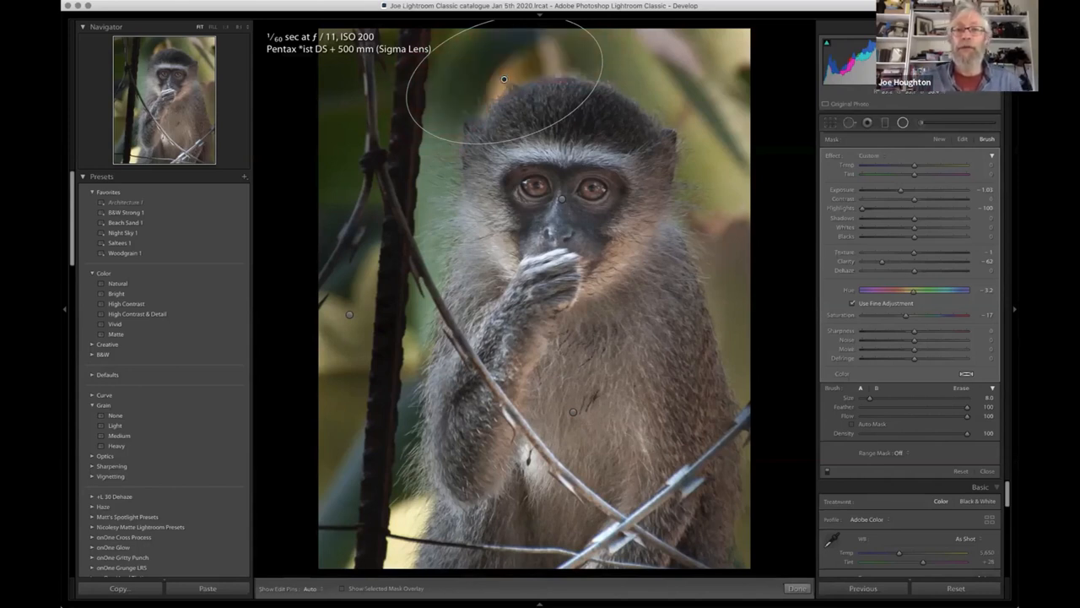
key(alt)
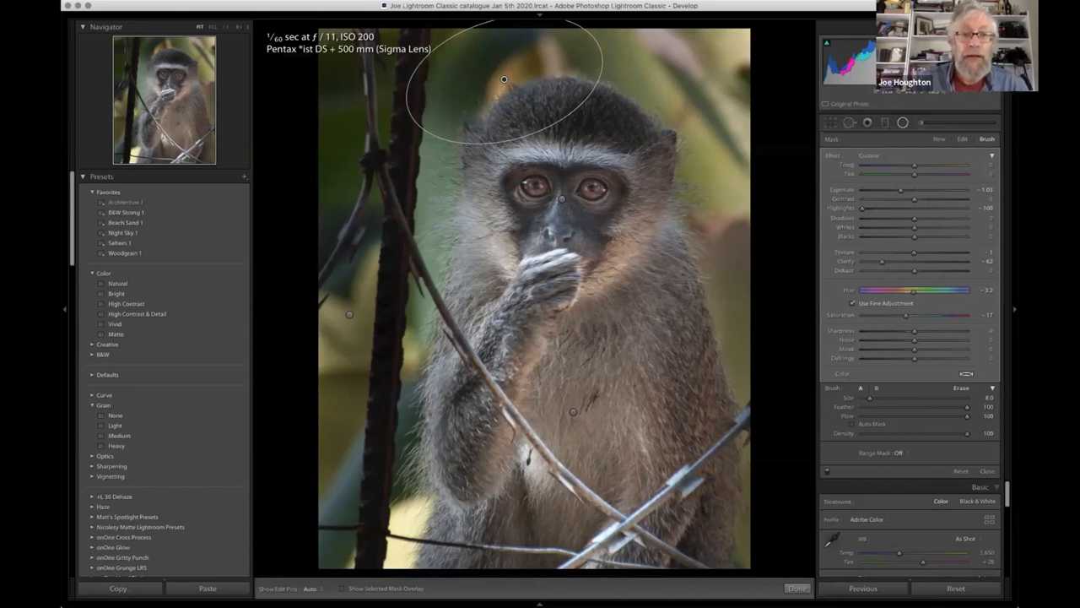
- Duplicate the left-edge background radial filter again and move the copy over the bright patch in the photo's lower-left corner
right_click(349, 313)
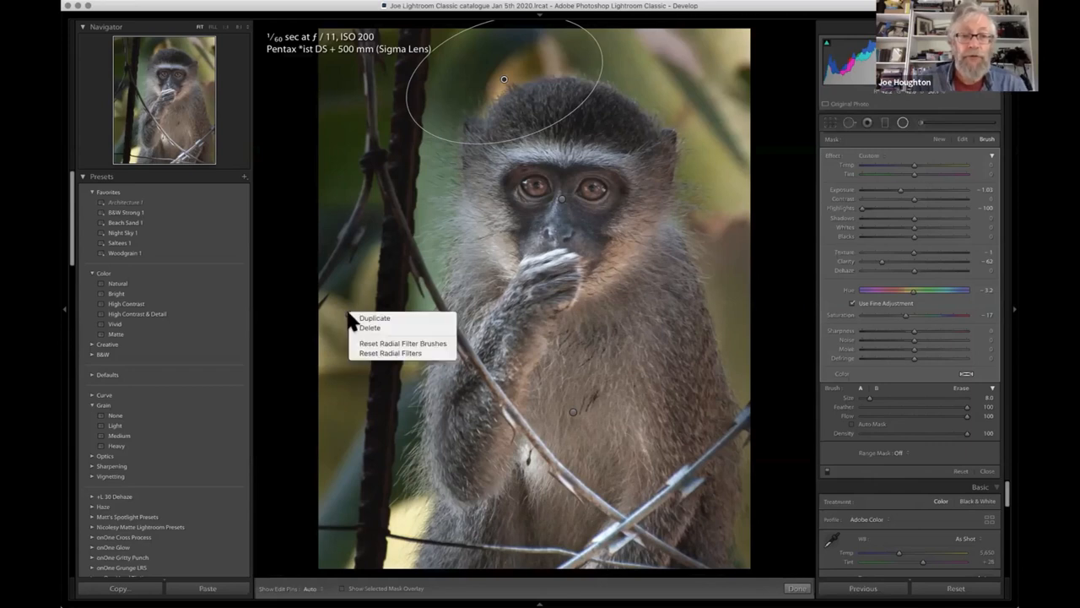
click(358, 317)
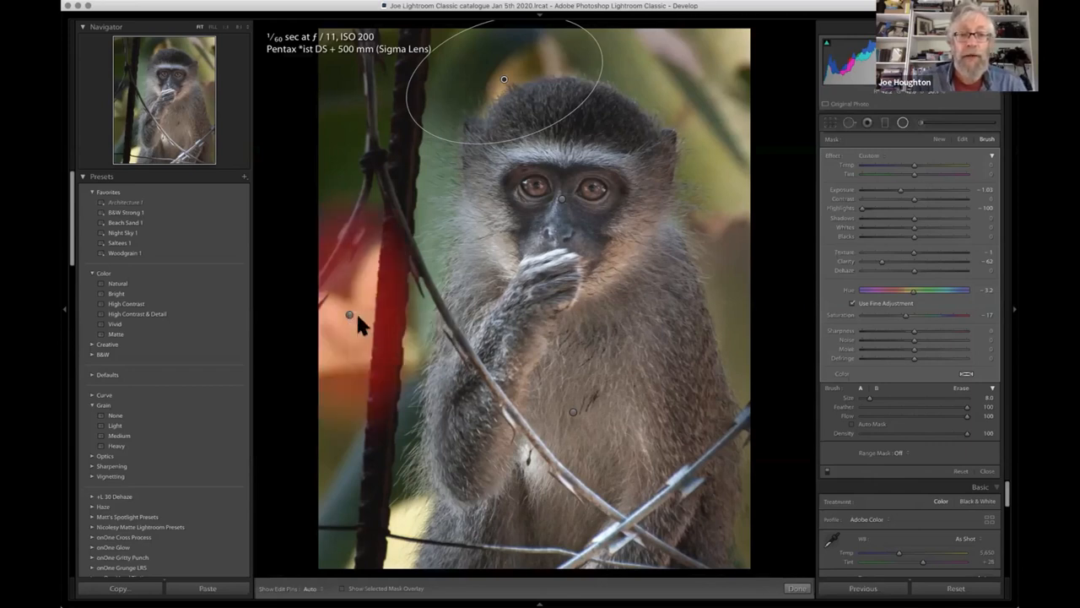
click(345, 309)
drag(355, 345, 398, 542)
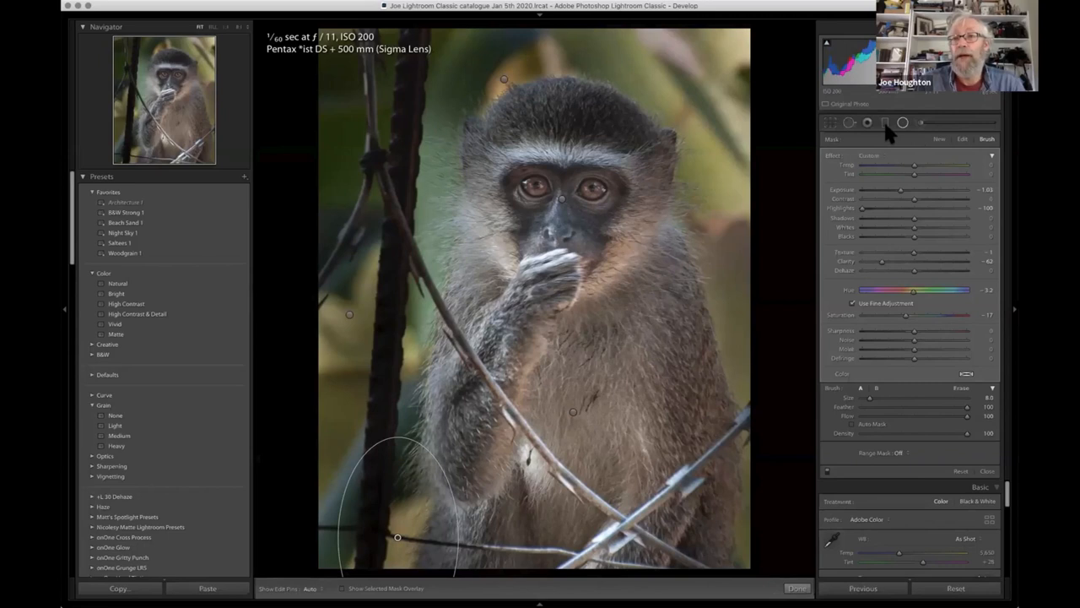
- Draw a diagonal graduated filter across the photo's upper-right corner, set its Exposure to -0.90, and close it
key(m)
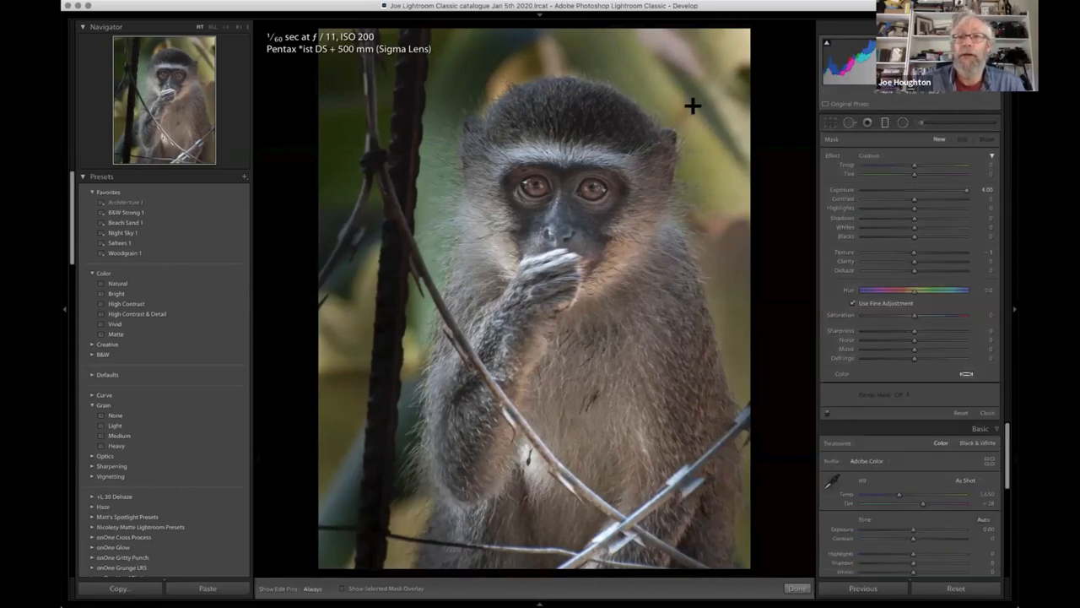
drag(666, 131, 644, 146)
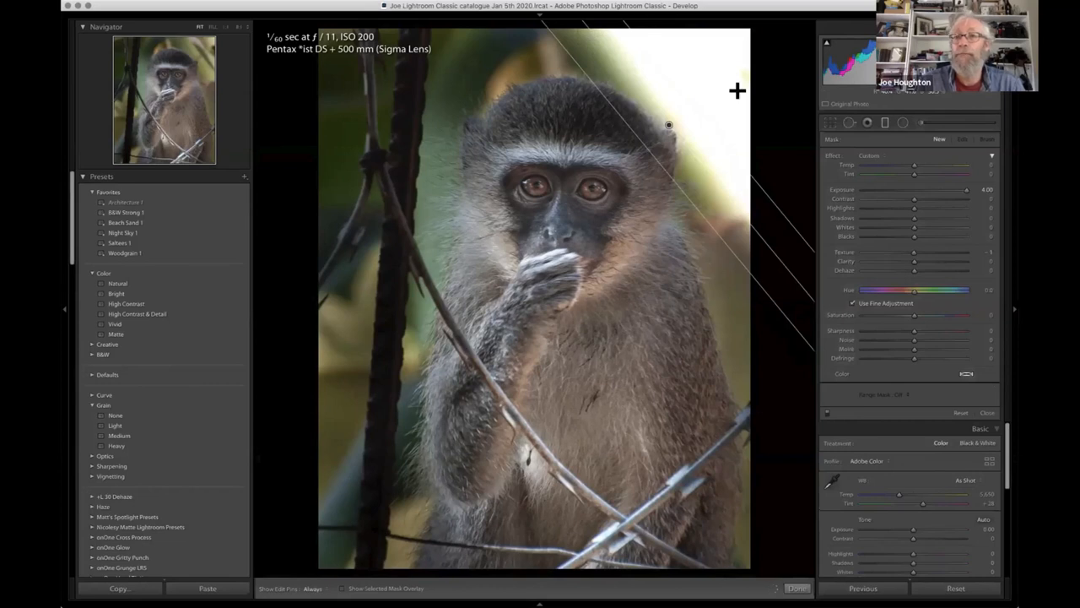
drag(968, 191, 901, 197)
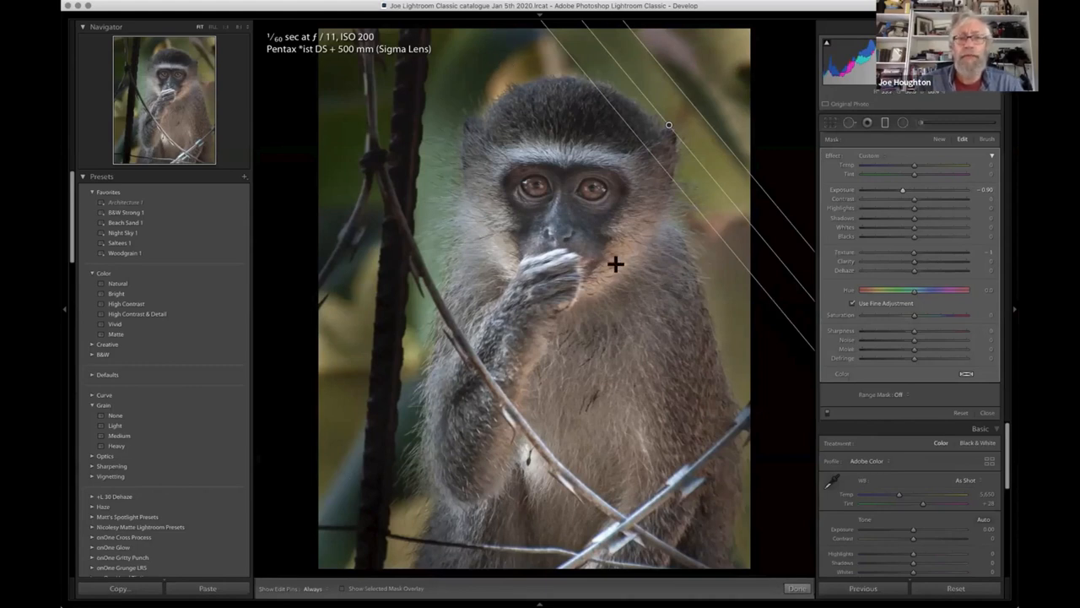
click(886, 124)
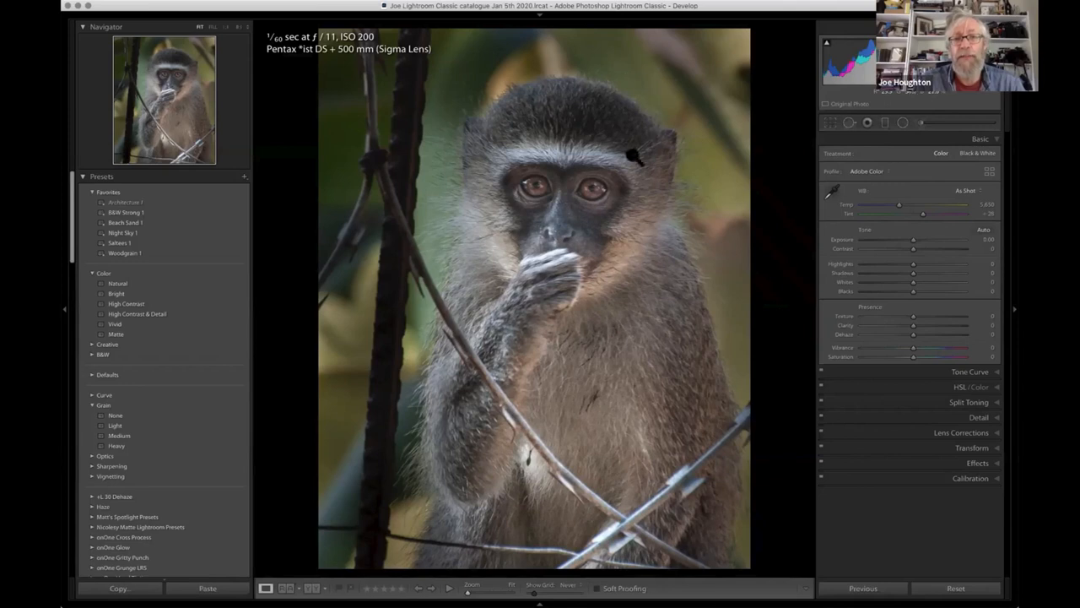
- Draw a new radial filter around the monkey's head and upper chest, and set its Exposure to 0.00
click(904, 123)
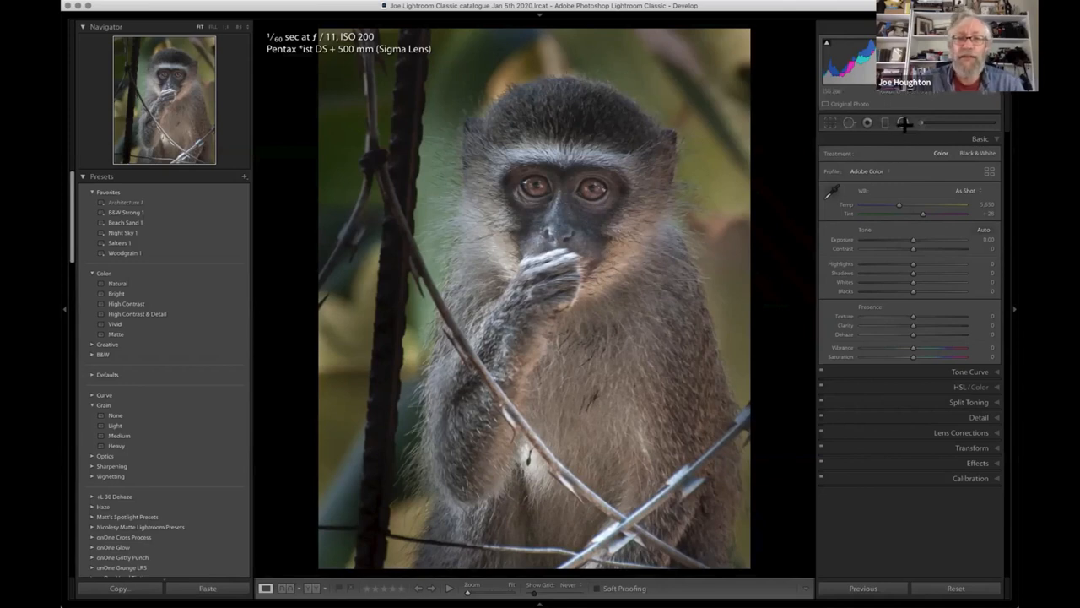
drag(559, 219, 690, 393)
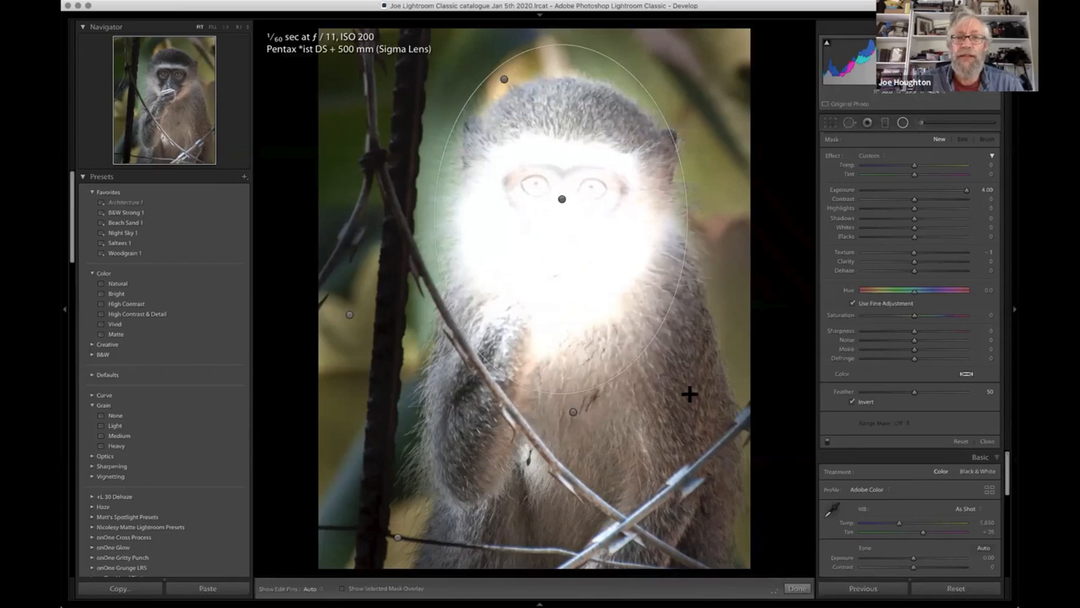
click(562, 222)
drag(561, 222, 564, 210)
drag(964, 190, 920, 192)
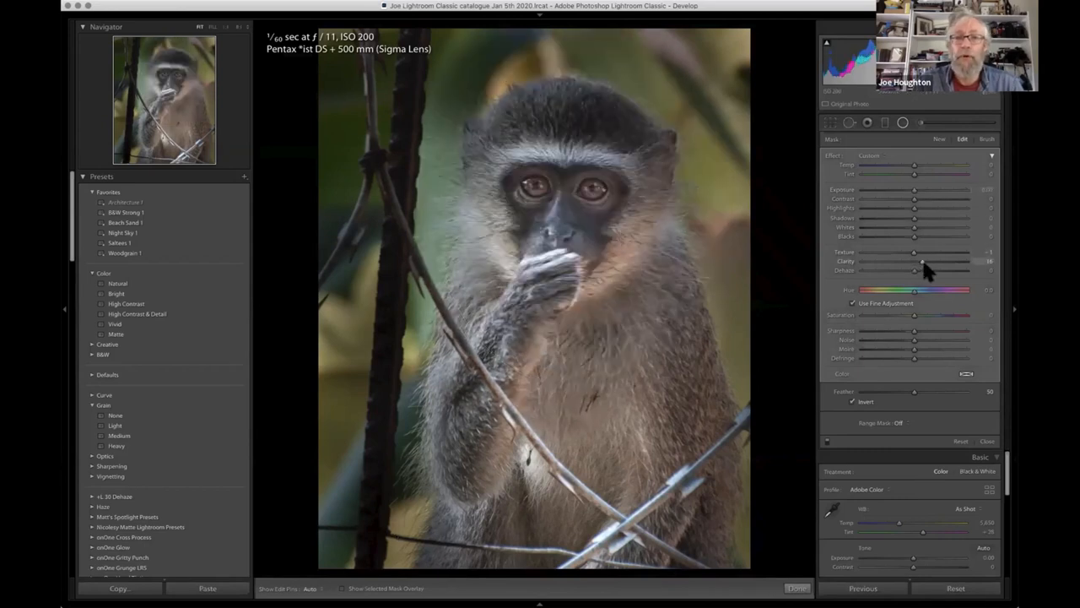
- Set the head radial filter's Clarity to 33 and Texture to 61, and close the filter
drag(923, 262, 938, 263)
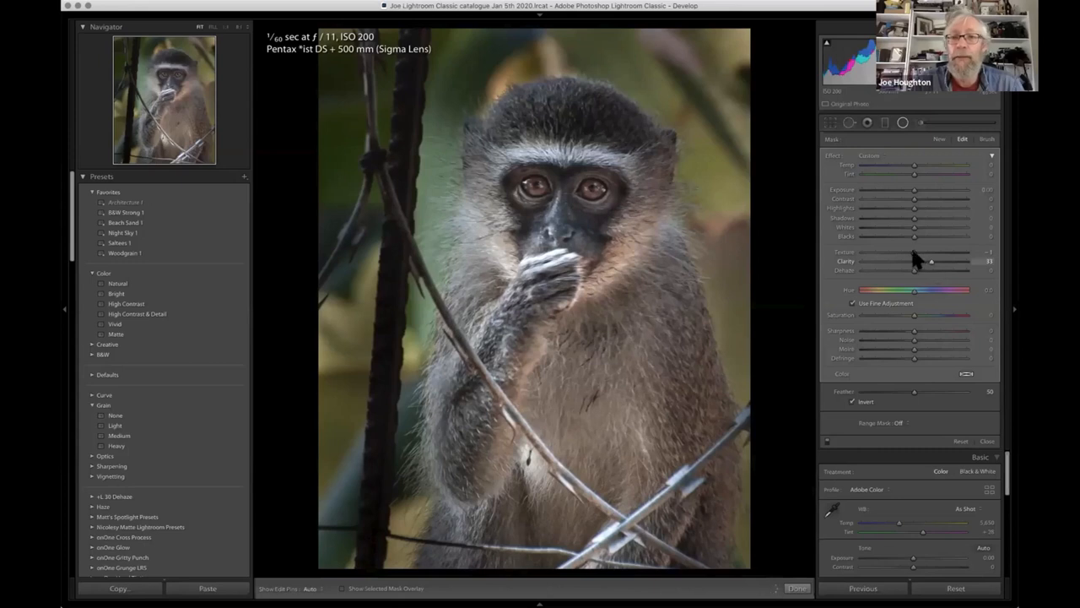
drag(914, 252, 957, 252)
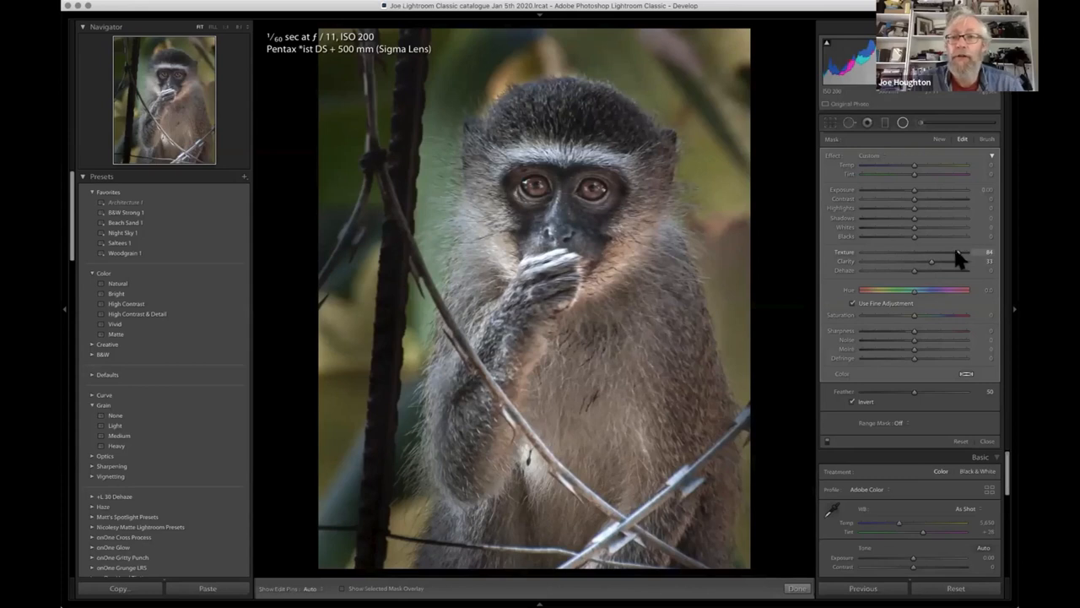
drag(946, 255, 949, 255)
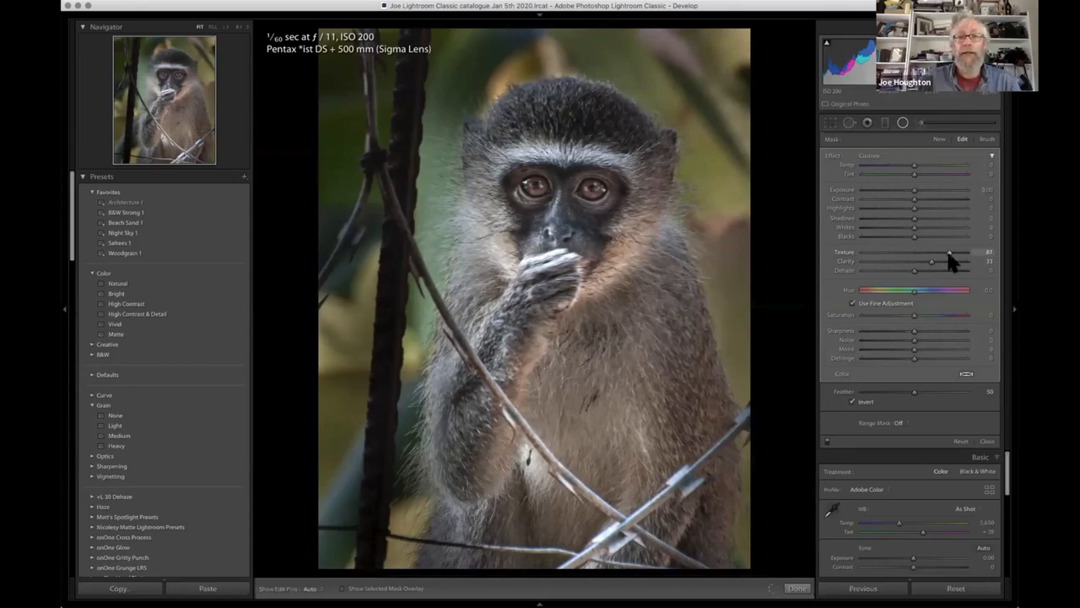
click(903, 125)
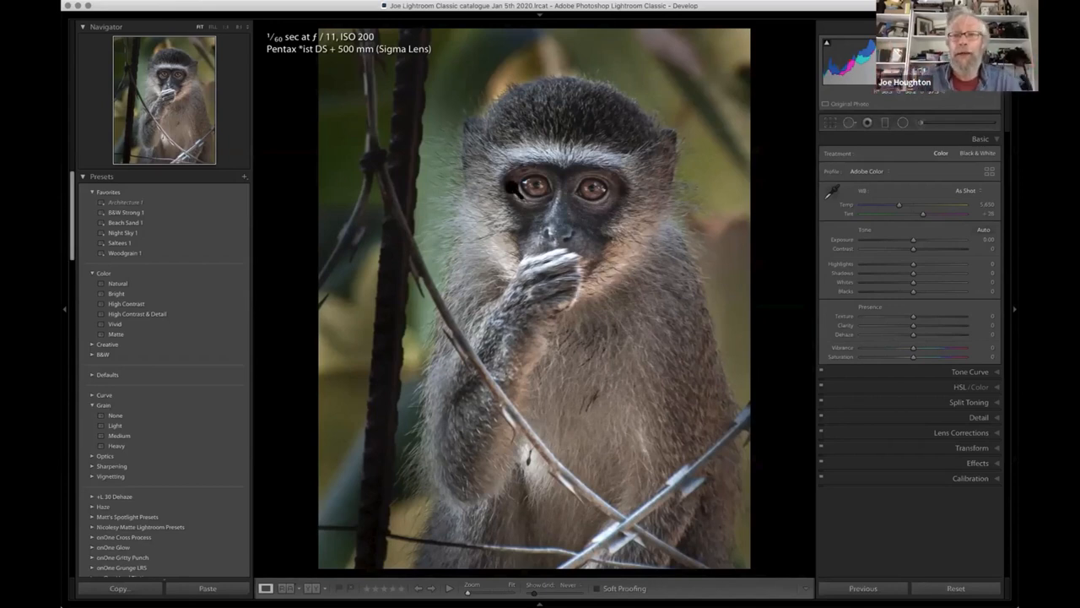
- Centre the Detail preview on the monkey's eyes and set Luminance noise reduction to 14
click(996, 422)
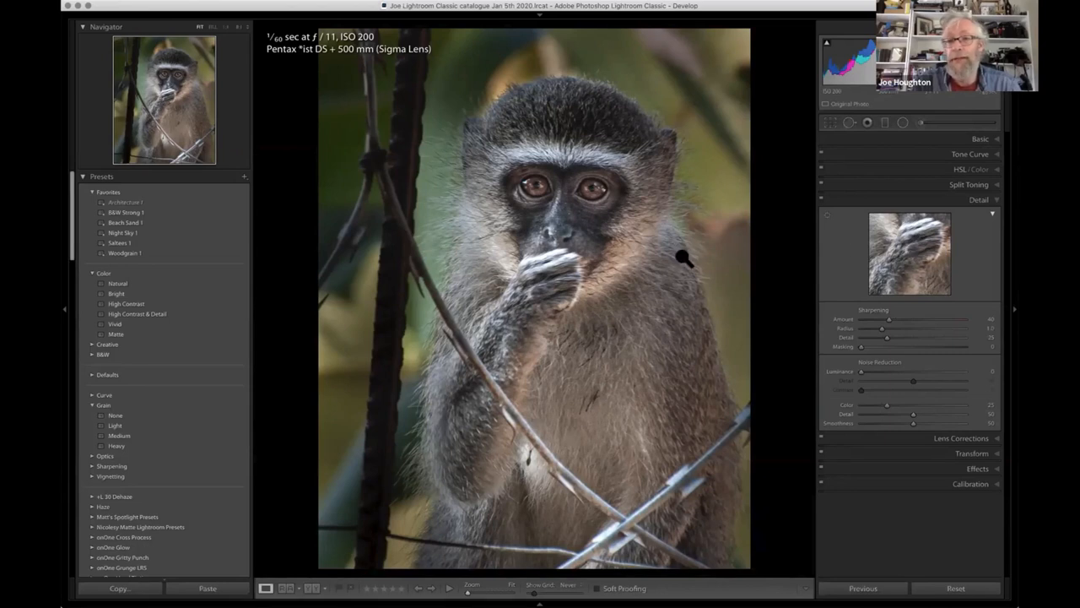
click(826, 217)
click(559, 219)
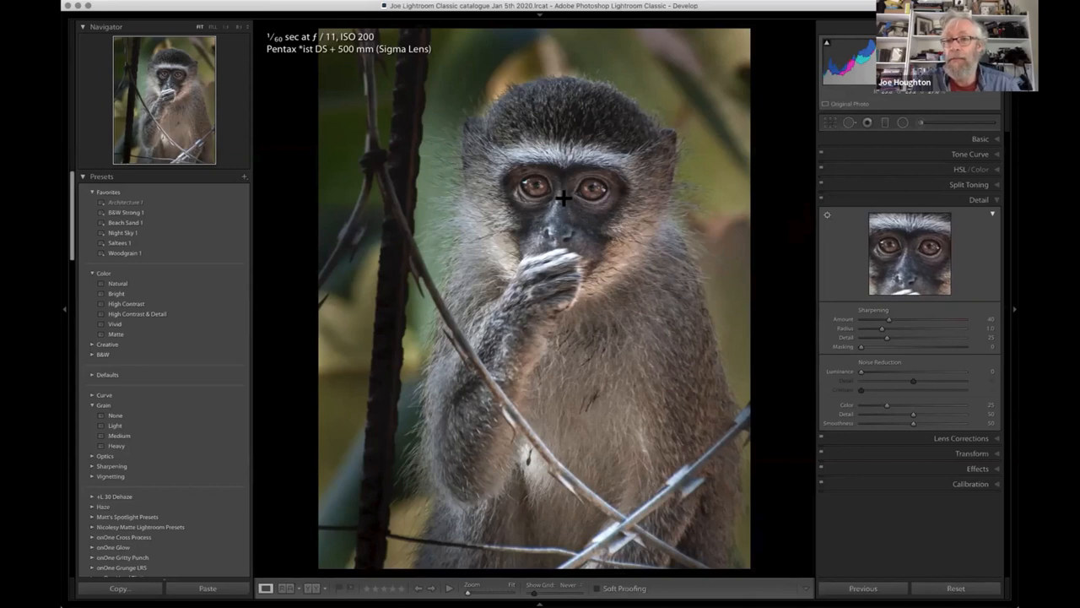
click(563, 197)
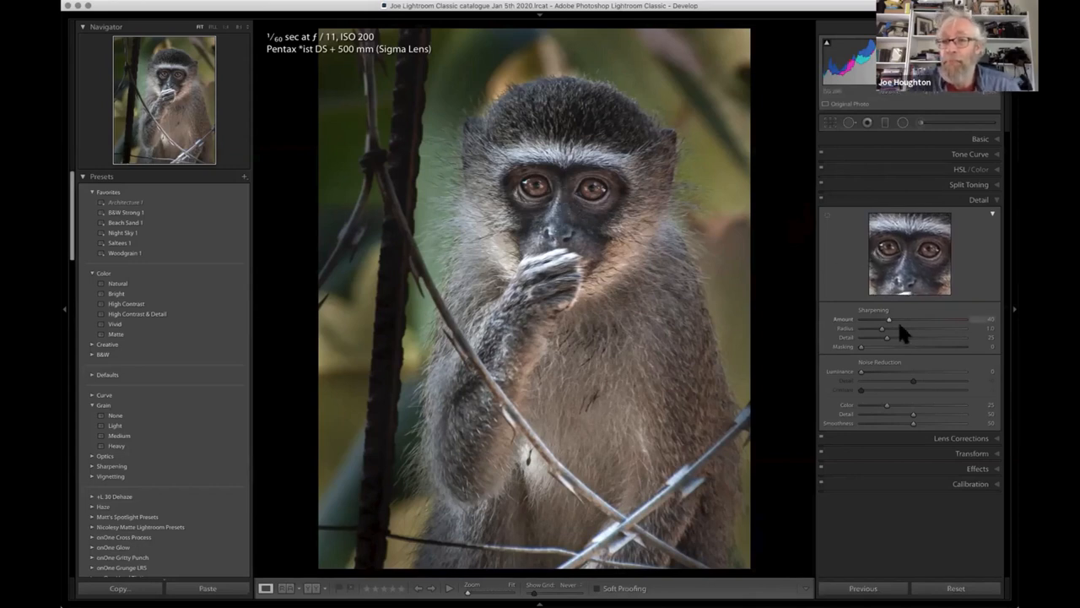
click(875, 372)
drag(874, 372, 873, 373)
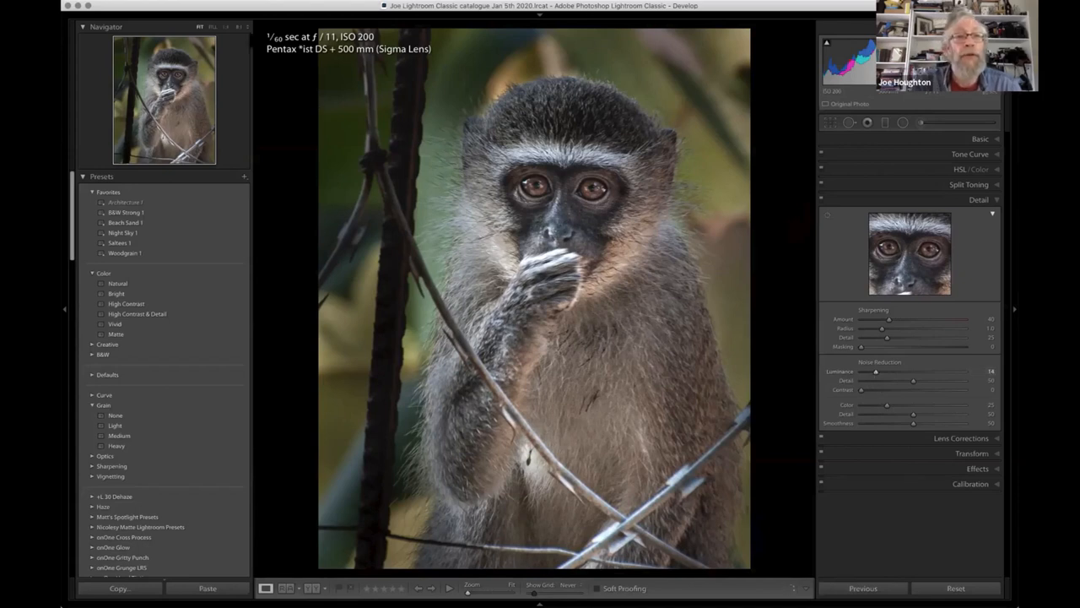
- Set Luminance noise reduction to 16 while judging the eyes at 4:1, return to the fitted view, and hide the Detail preview
click(248, 27)
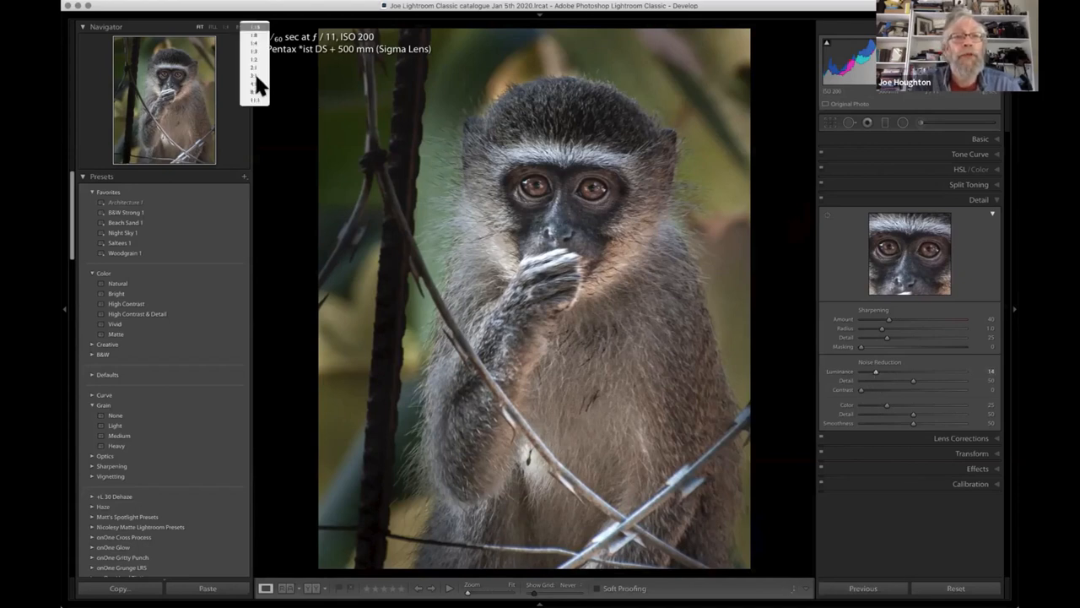
click(257, 78)
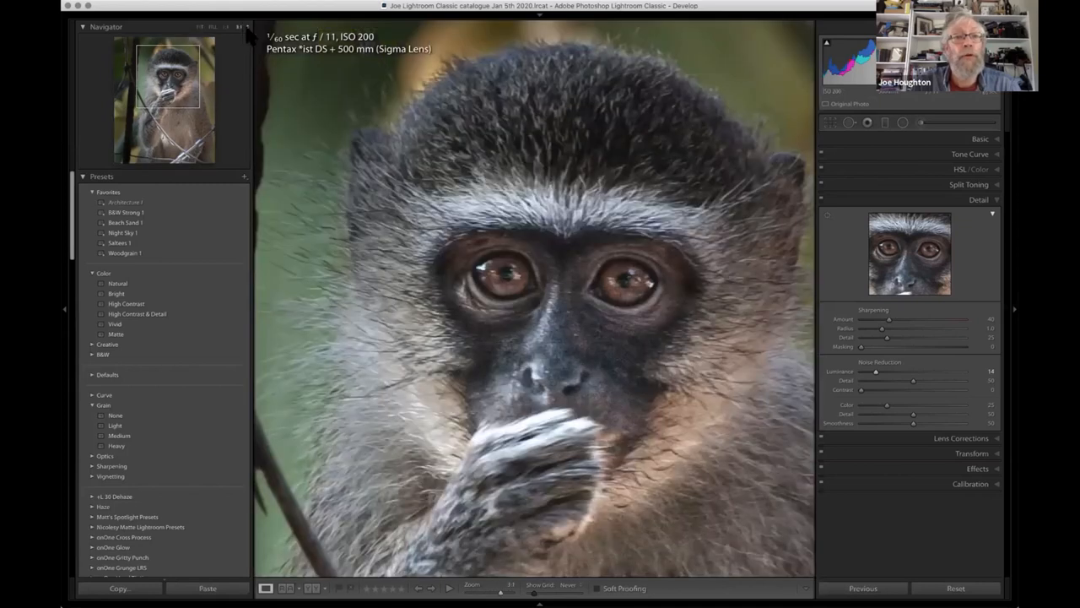
click(247, 28)
click(254, 43)
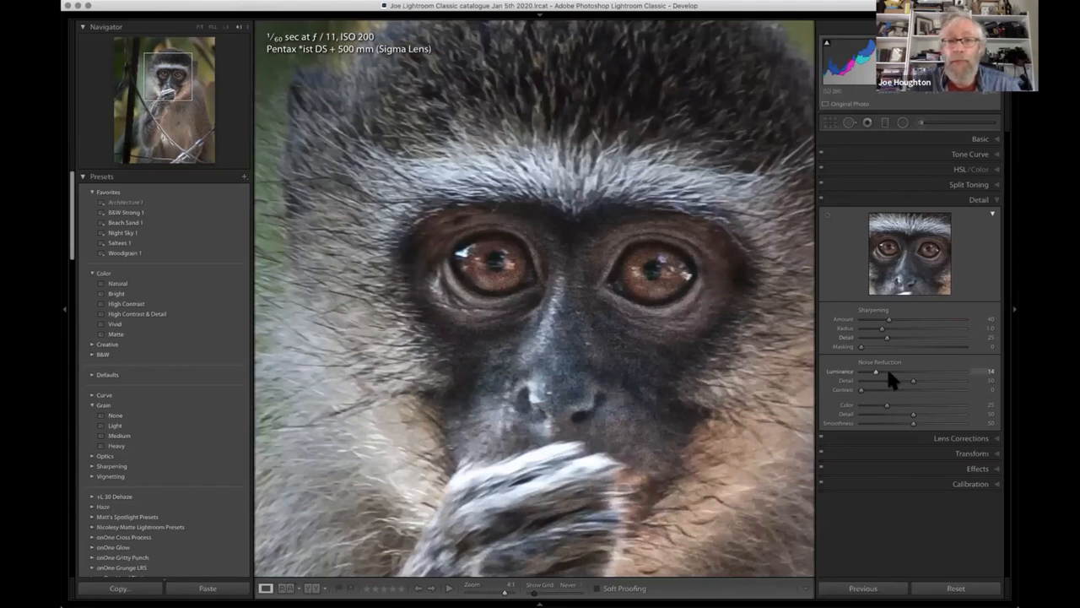
drag(888, 372, 993, 369)
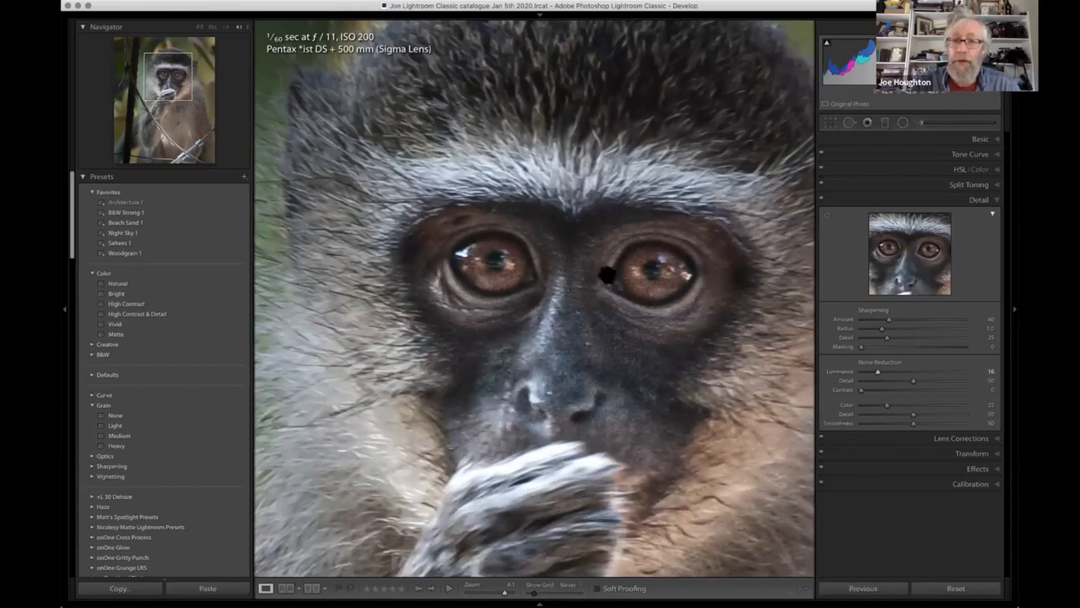
click(200, 28)
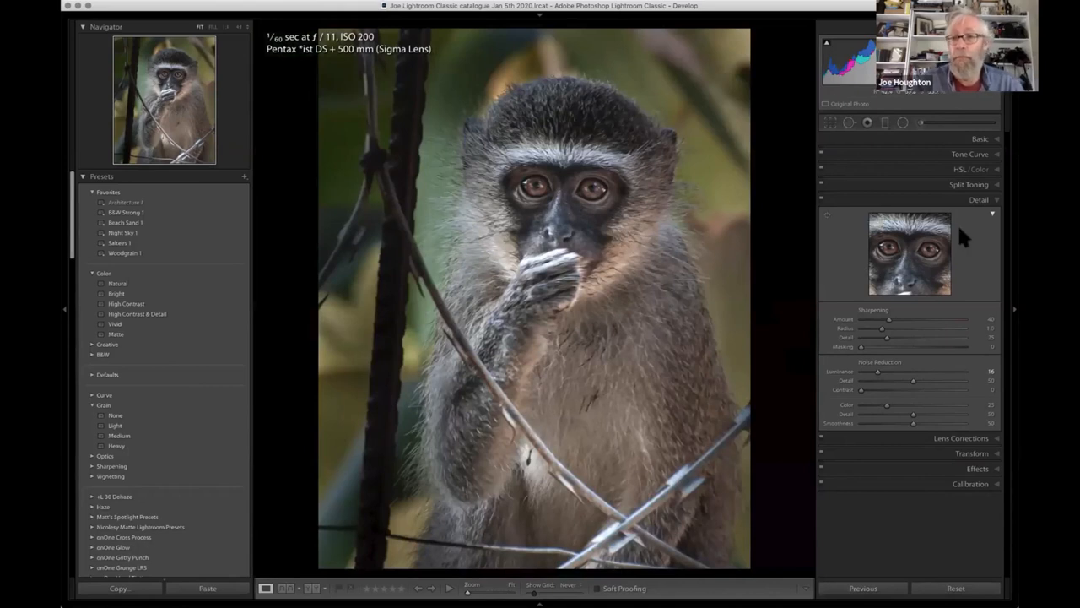
click(993, 213)
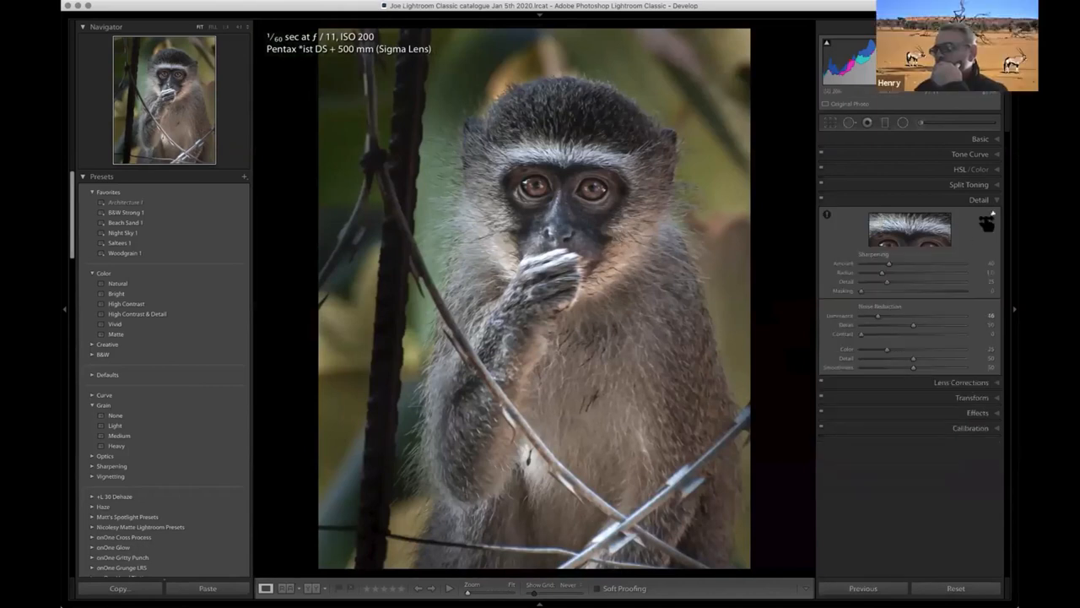
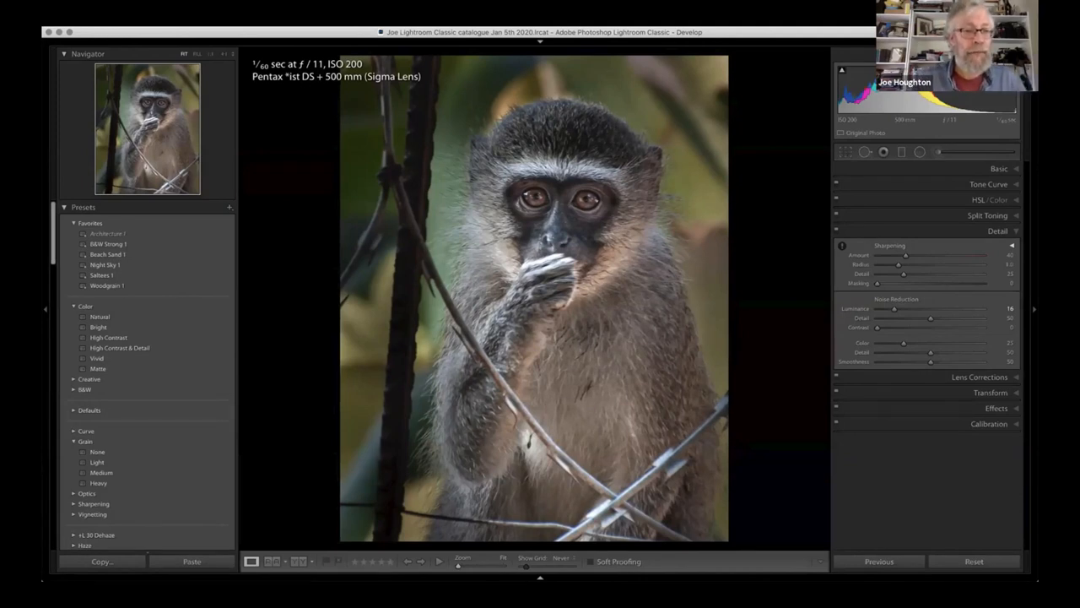
- Collapse the presets, and heal the small green leaf on the monkey's white chest fur using Spot Removal at size 40
click(64, 209)
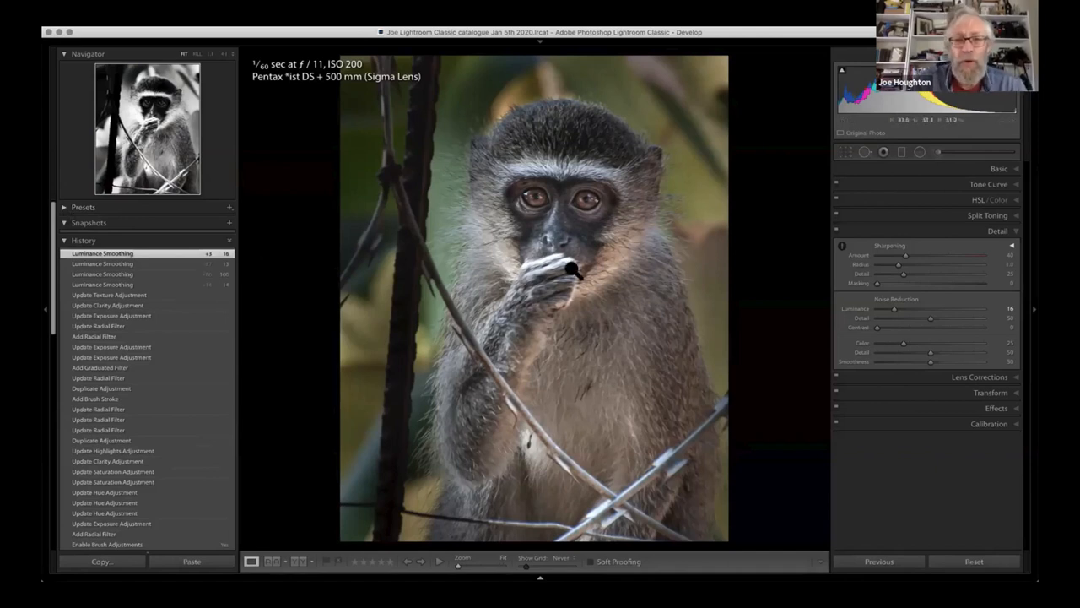
click(527, 440)
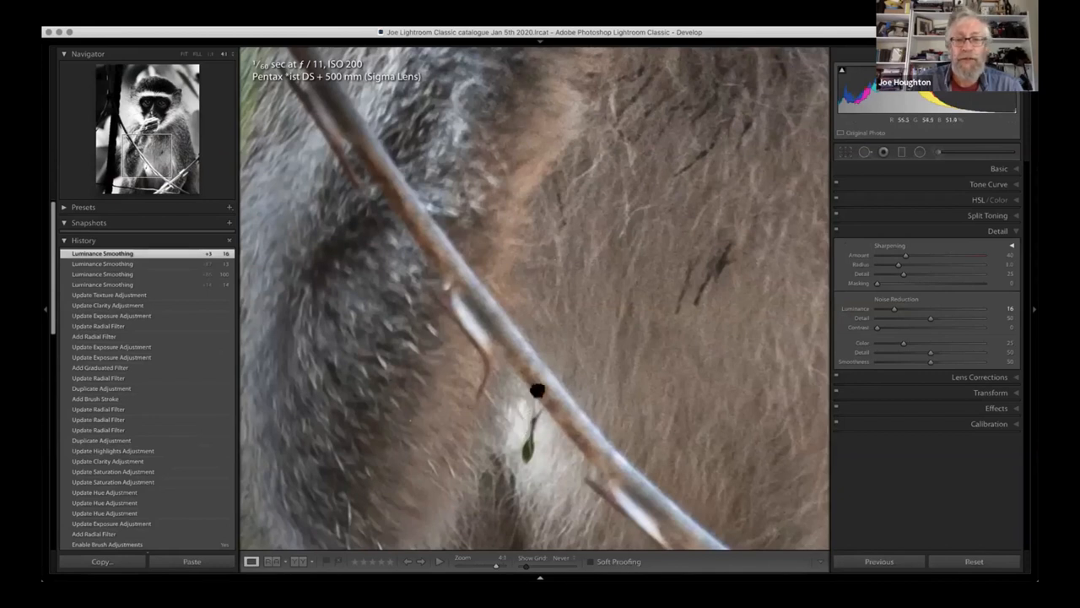
drag(545, 359, 560, 278)
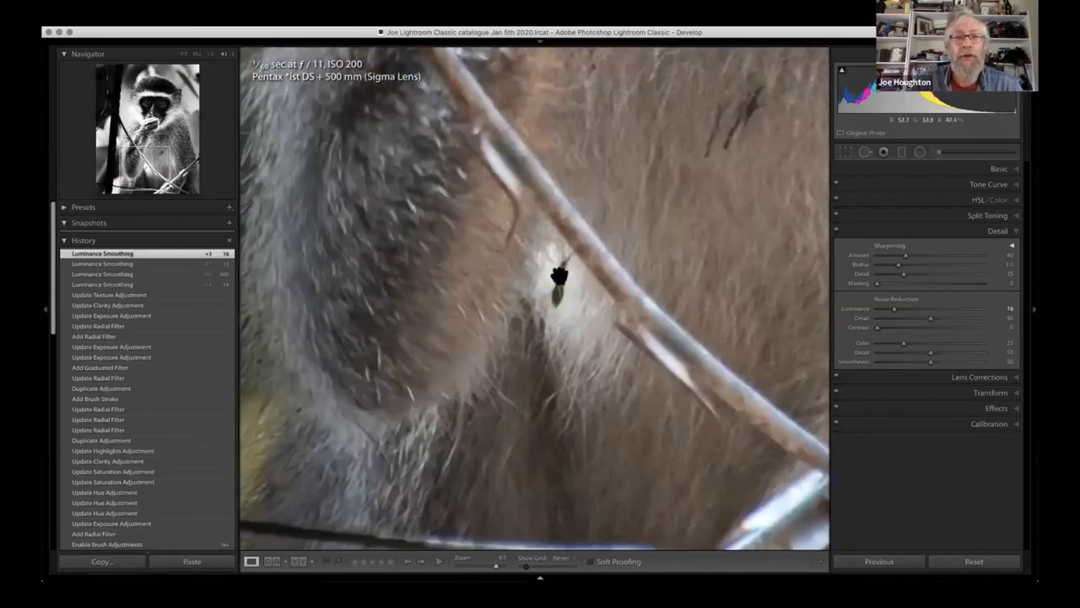
click(864, 153)
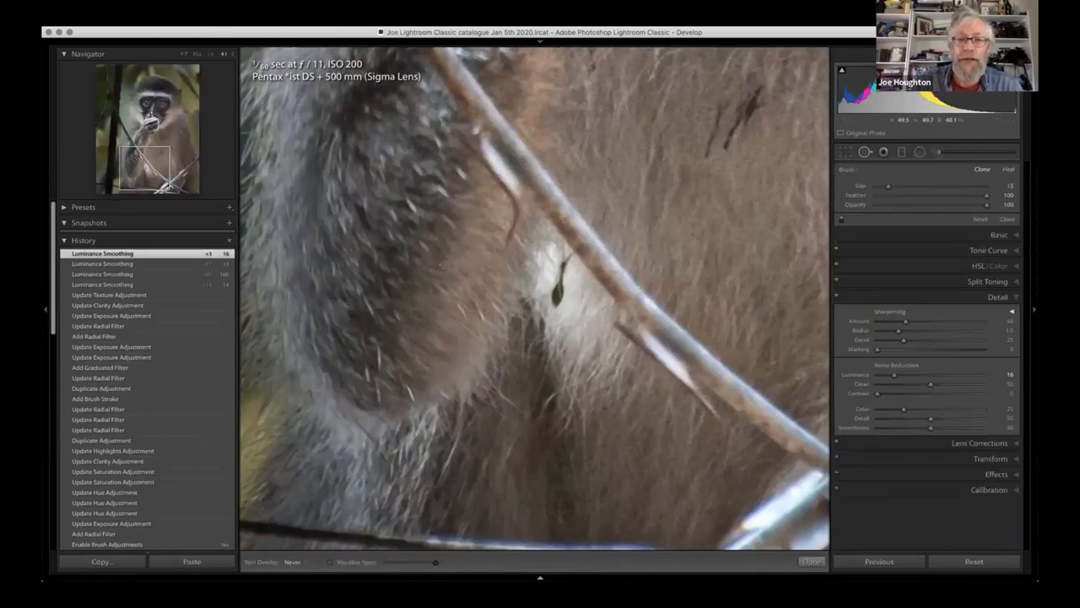
scroll(564, 259, up, 5)
scroll(559, 263, up, 3)
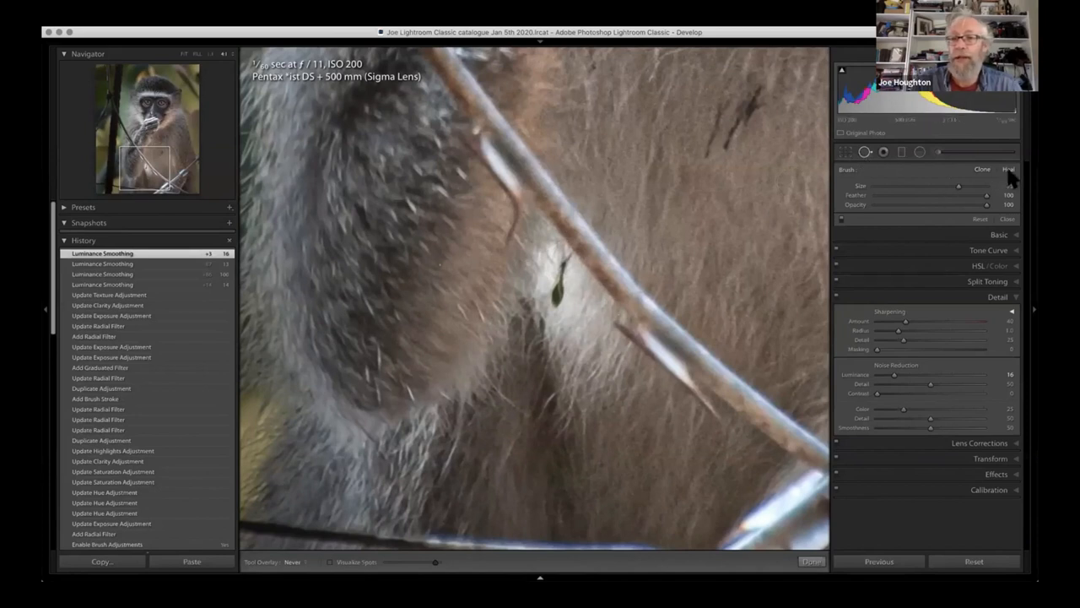
scroll(561, 264, down, 5)
drag(562, 258, 561, 288)
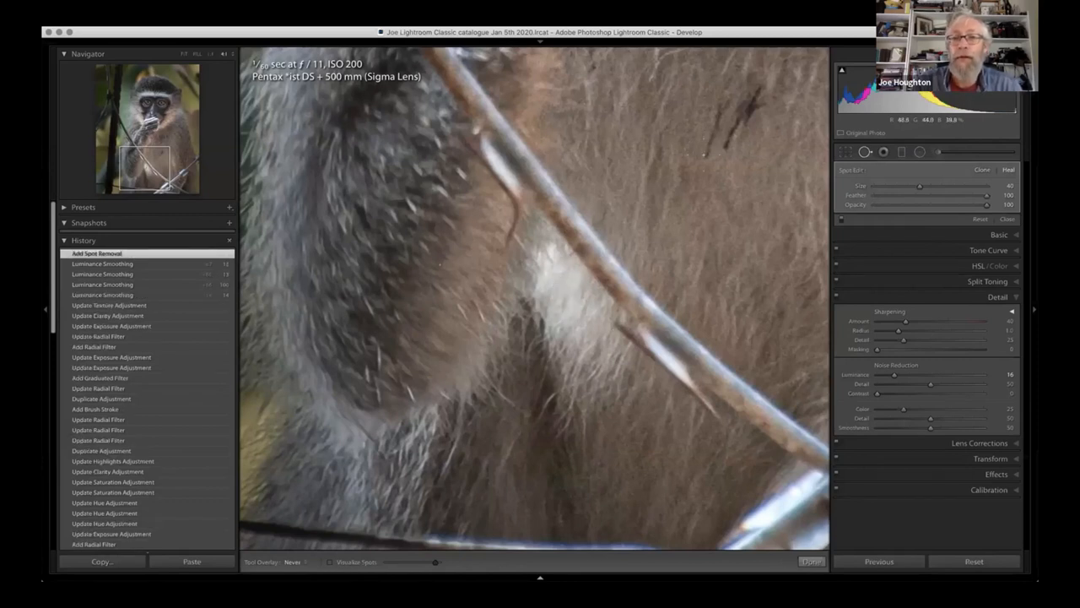
- Heal the pair of dark streaks in the brown fur above the wire with Spot Removal strokes
drag(705, 164, 722, 106)
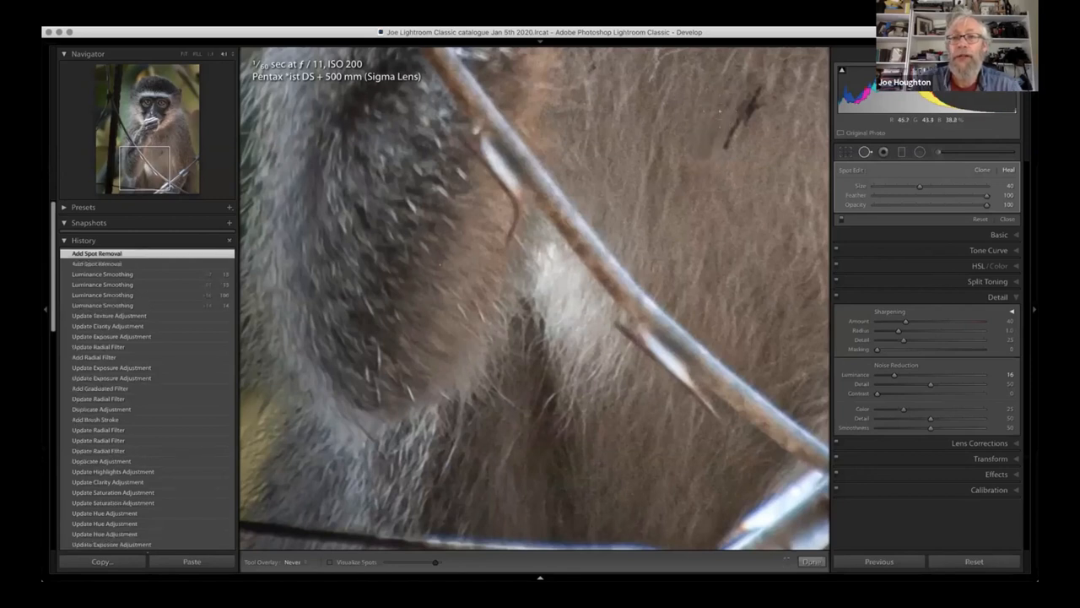
drag(755, 104, 726, 148)
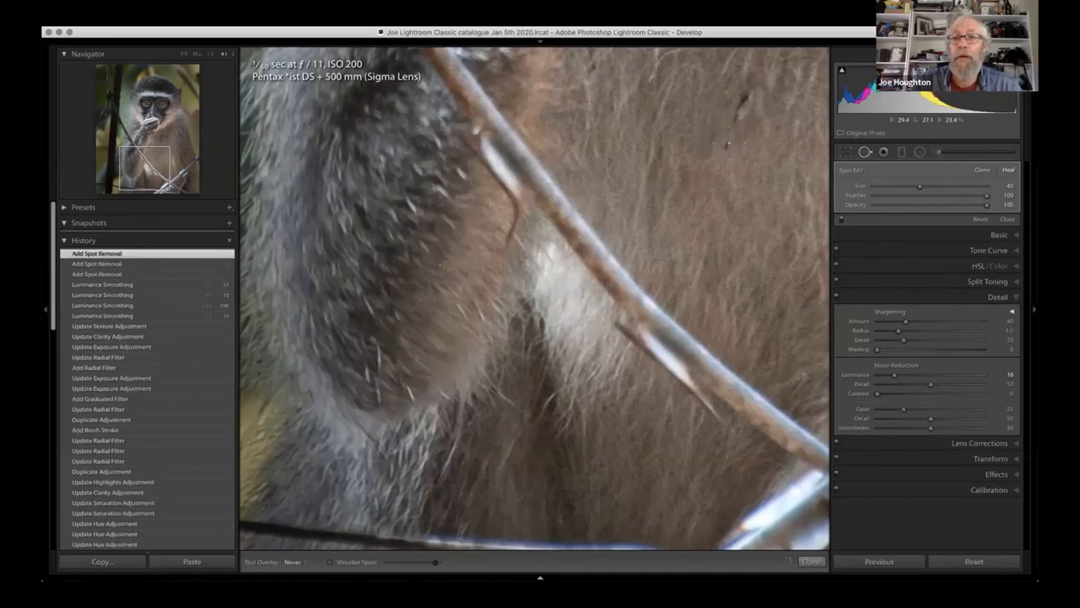
drag(744, 90, 728, 135)
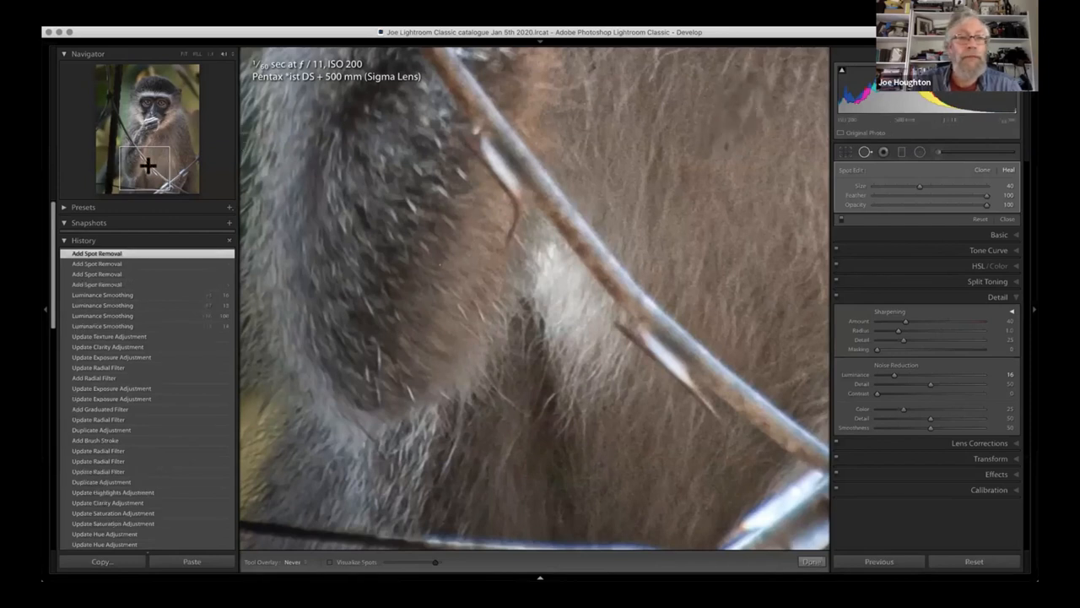
- Heal the small blemish in the mid-chest fur and the thin dark diagonal streak on the upper chest
mouse_move(148, 166)
mouse_down()
mouse_move(157, 144)
mouse_move(164, 161)
mouse_up()
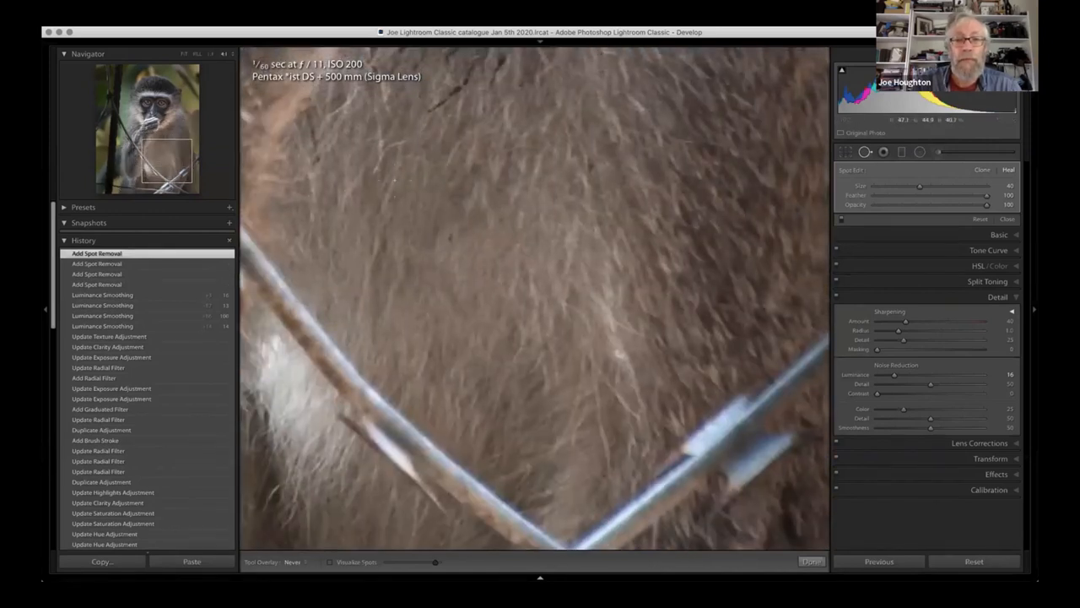
right_click(447, 239)
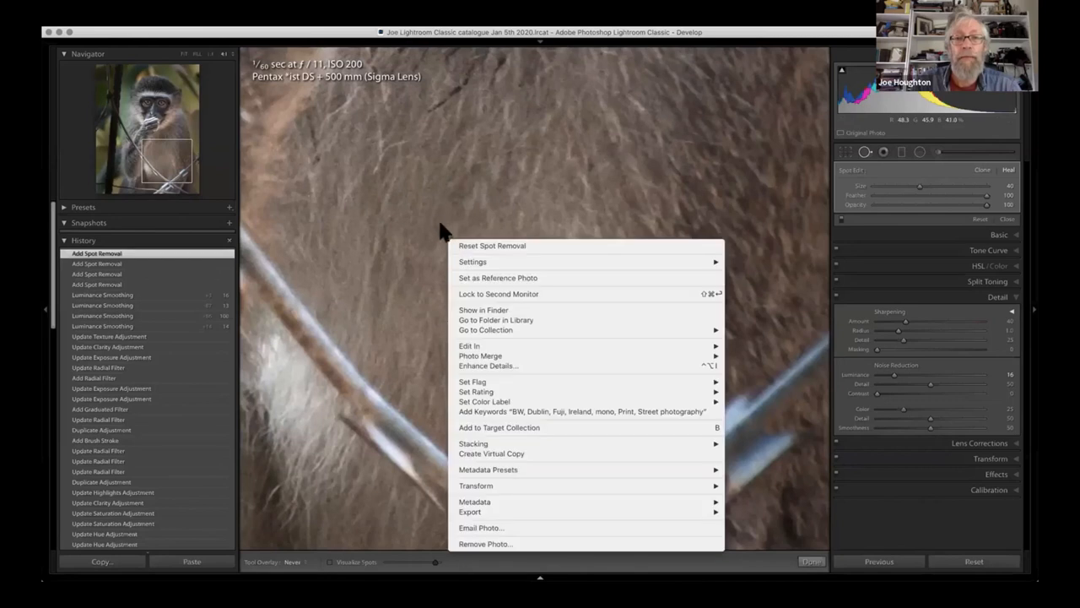
key(Escape)
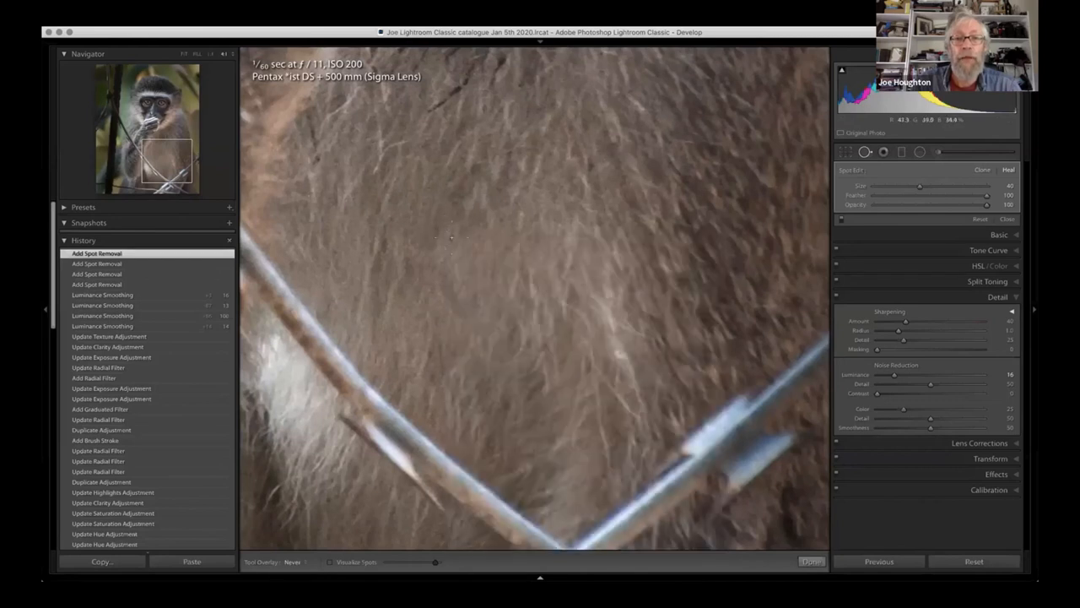
click(451, 238)
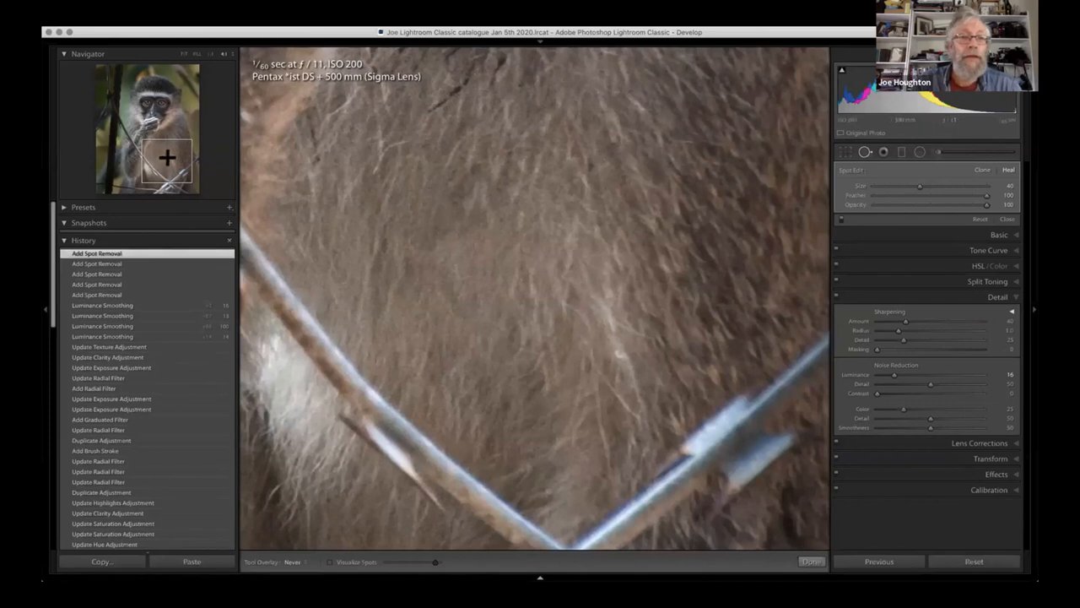
drag(166, 154, 167, 137)
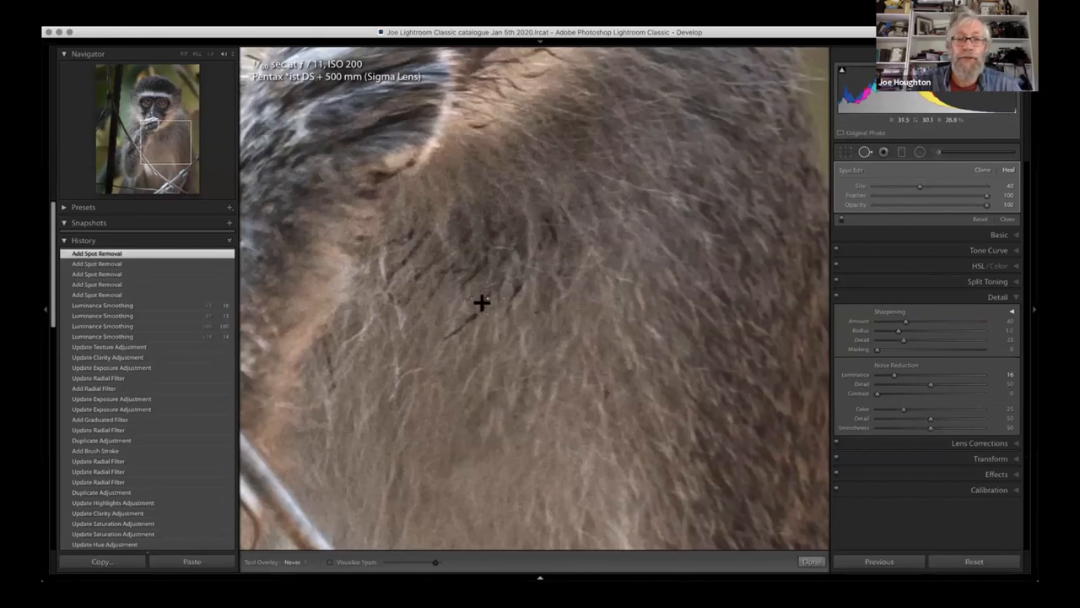
drag(488, 297, 446, 334)
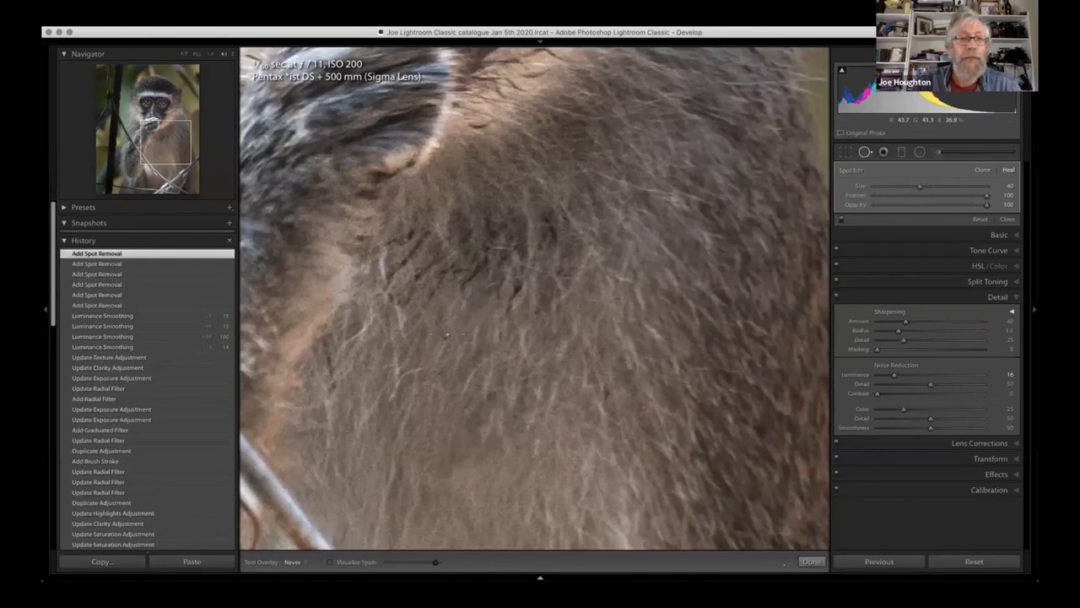
- Fit the whole photo in view and compare the edited monkey repeatedly with its before version
click(184, 54)
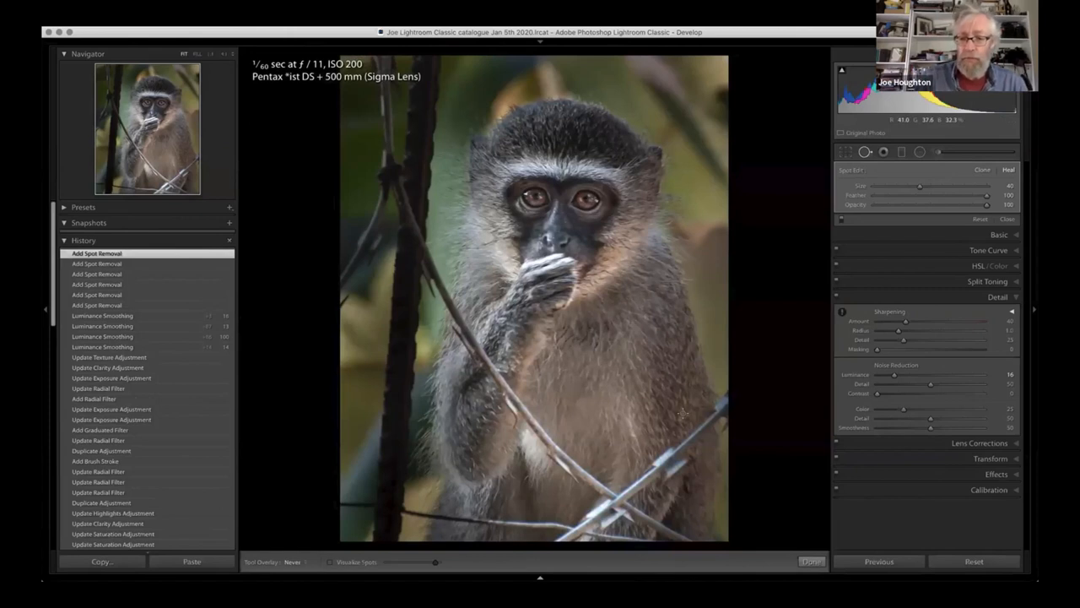
key(backslash)
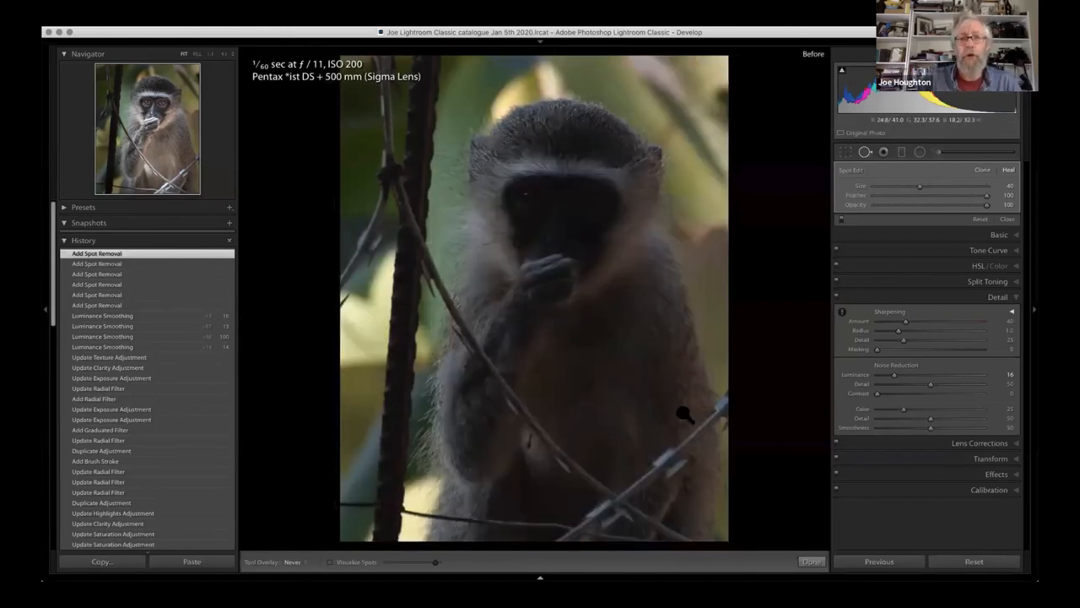
key(backslash)
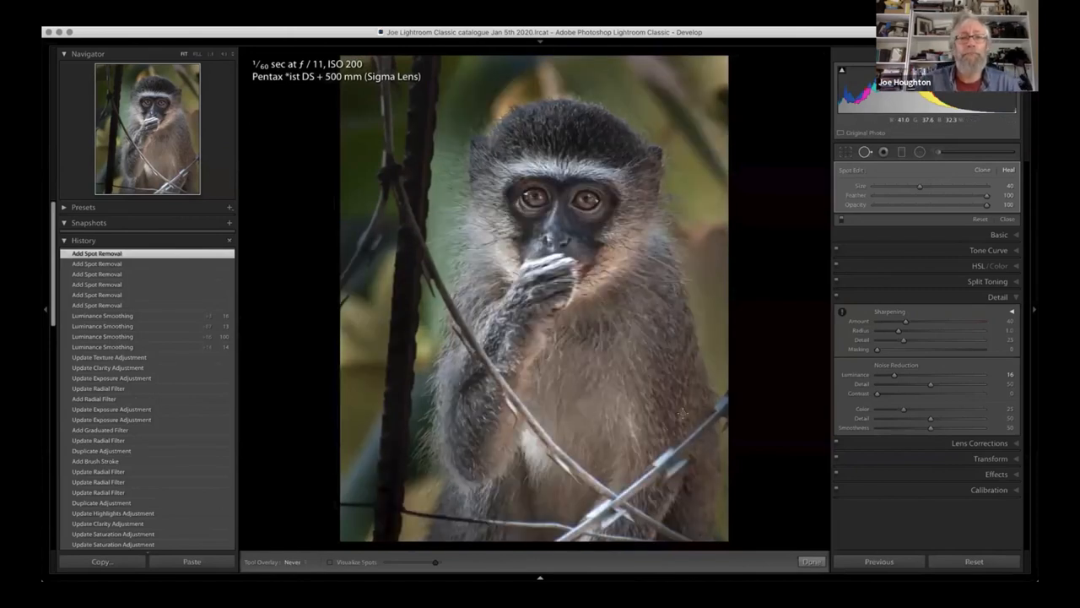
key(backslash)
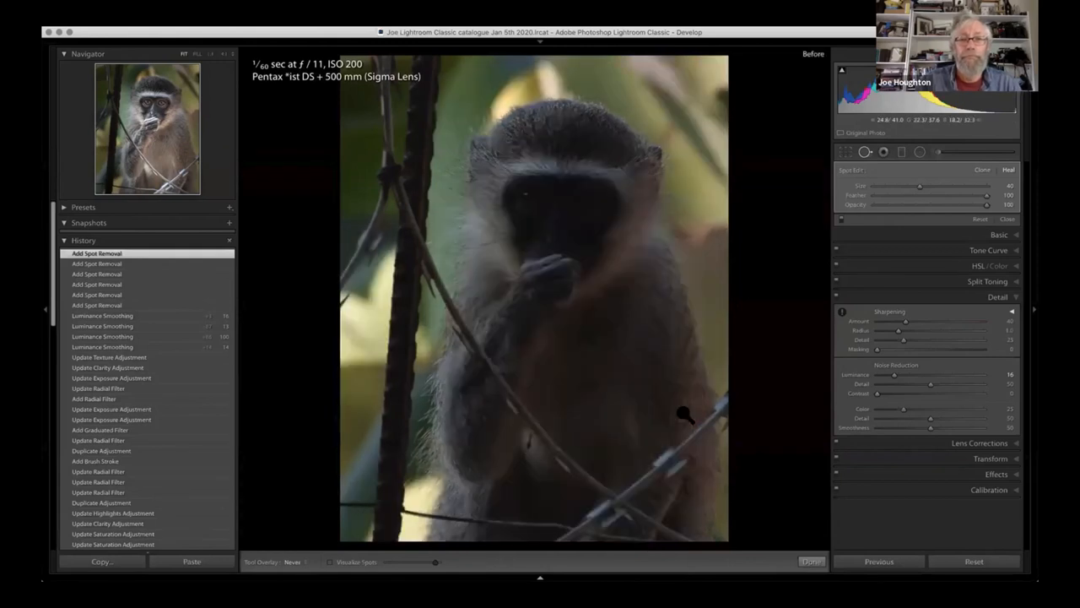
key(backslash)
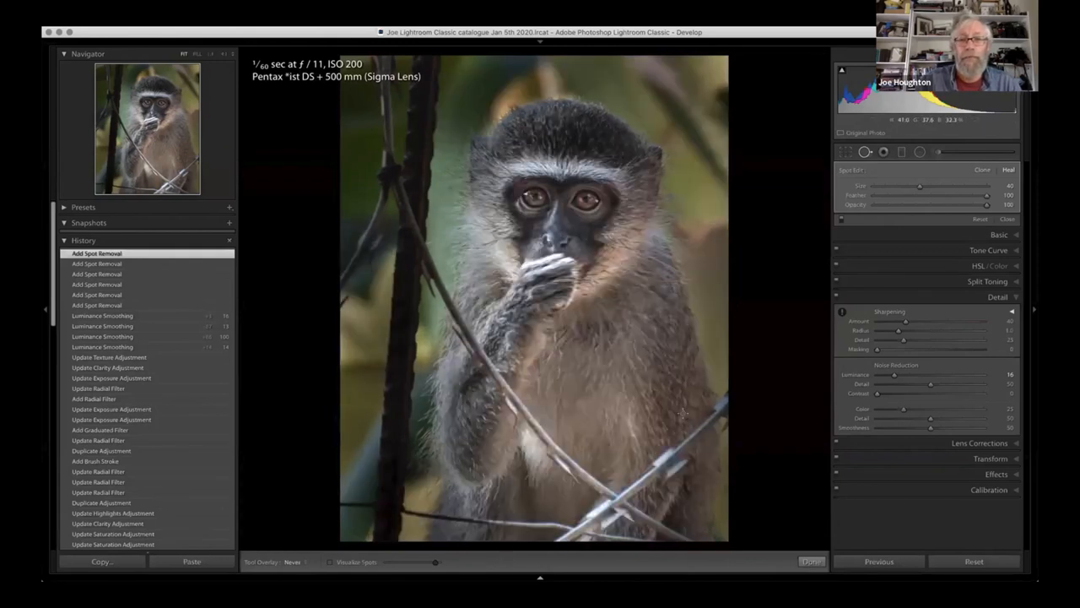
key(backslash)
key(backslash)
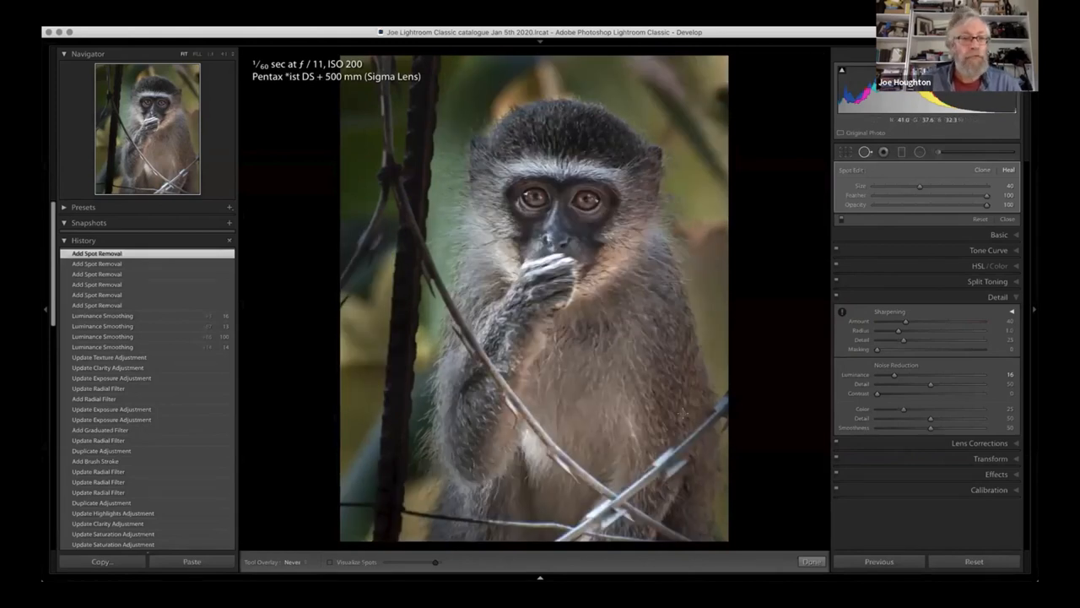
- Review the original import state in the history, restore the latest spot removal state, and show the before view
scroll(109, 380, down, 10)
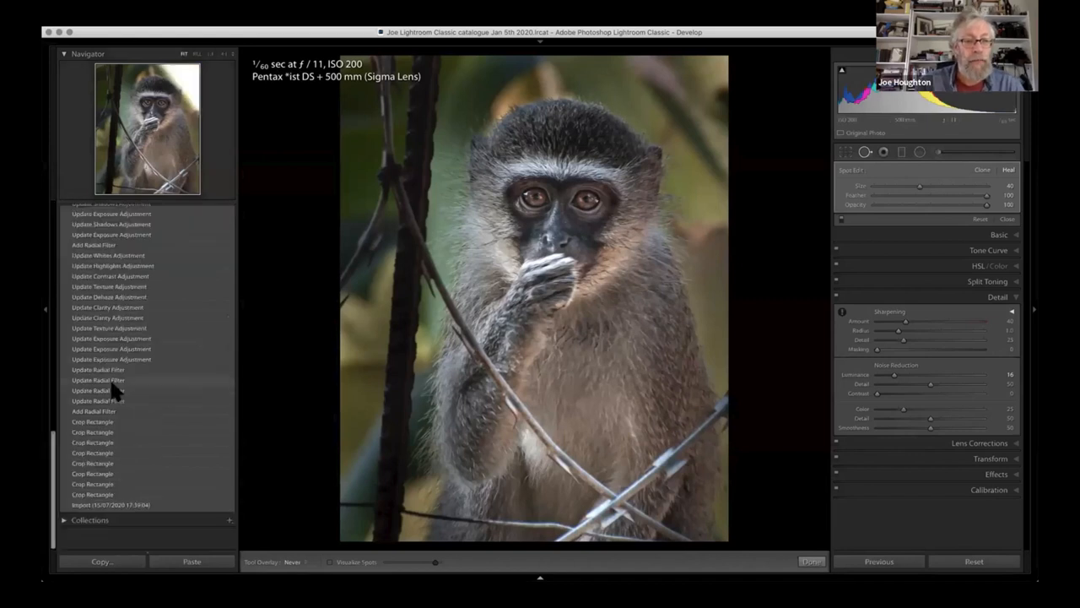
click(105, 523)
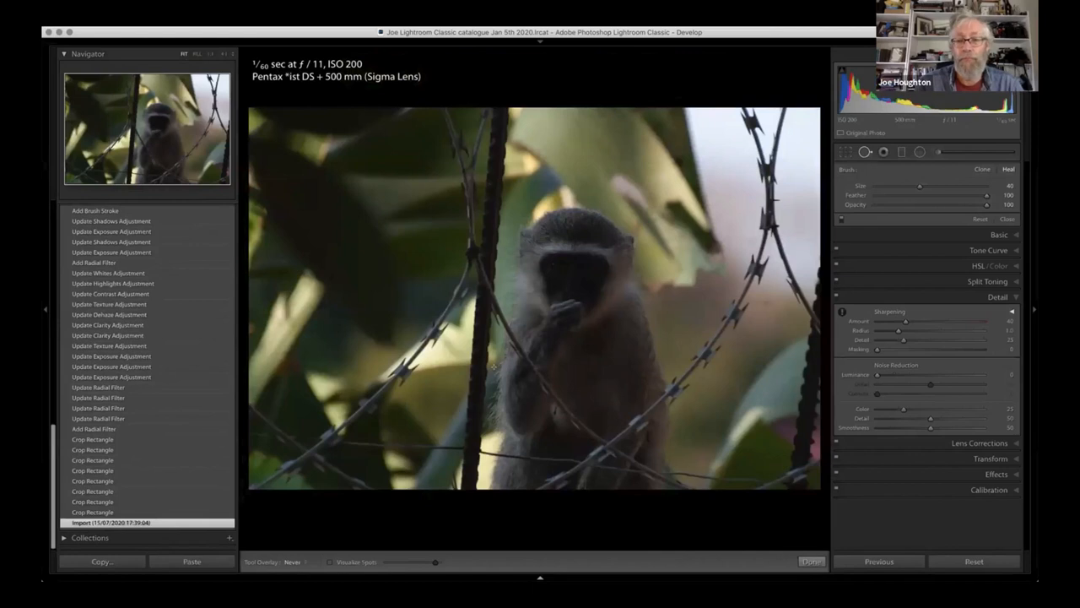
key(backslash)
key(backslash)
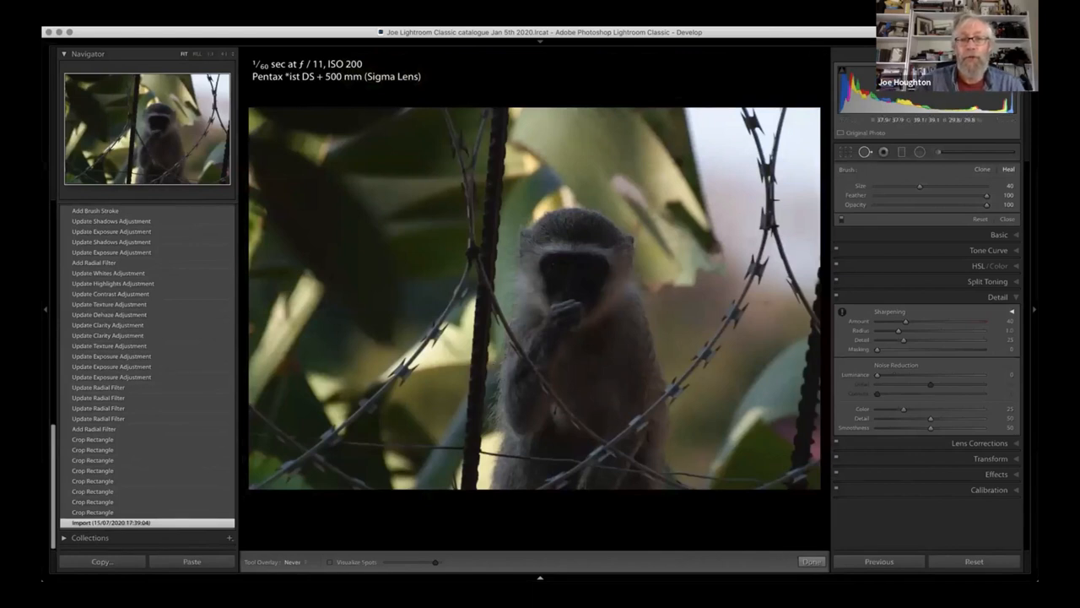
mouse_move(118, 391)
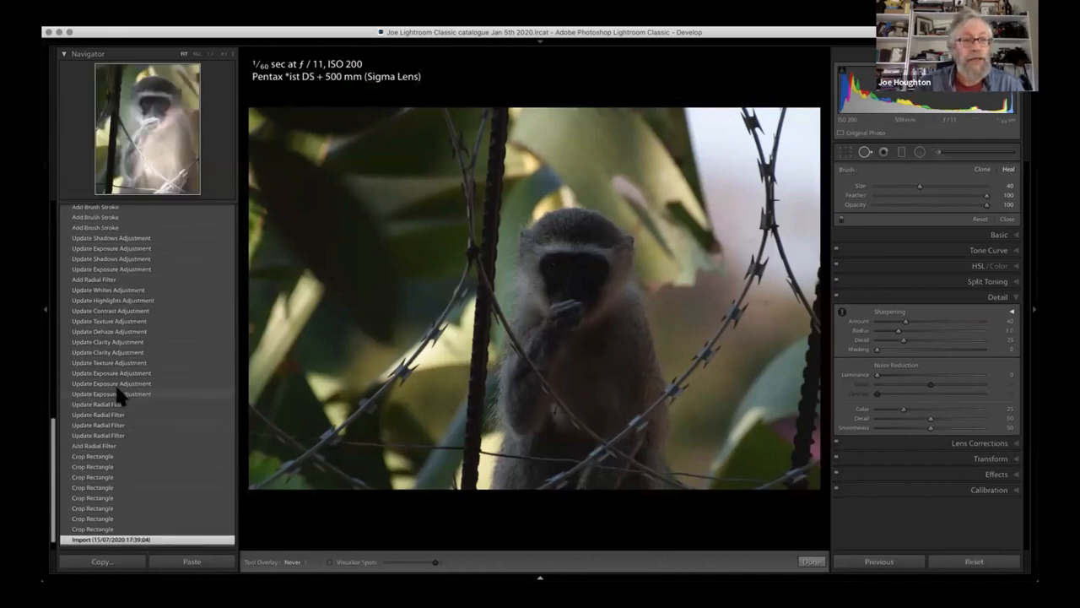
scroll(115, 382, up, 15)
click(100, 254)
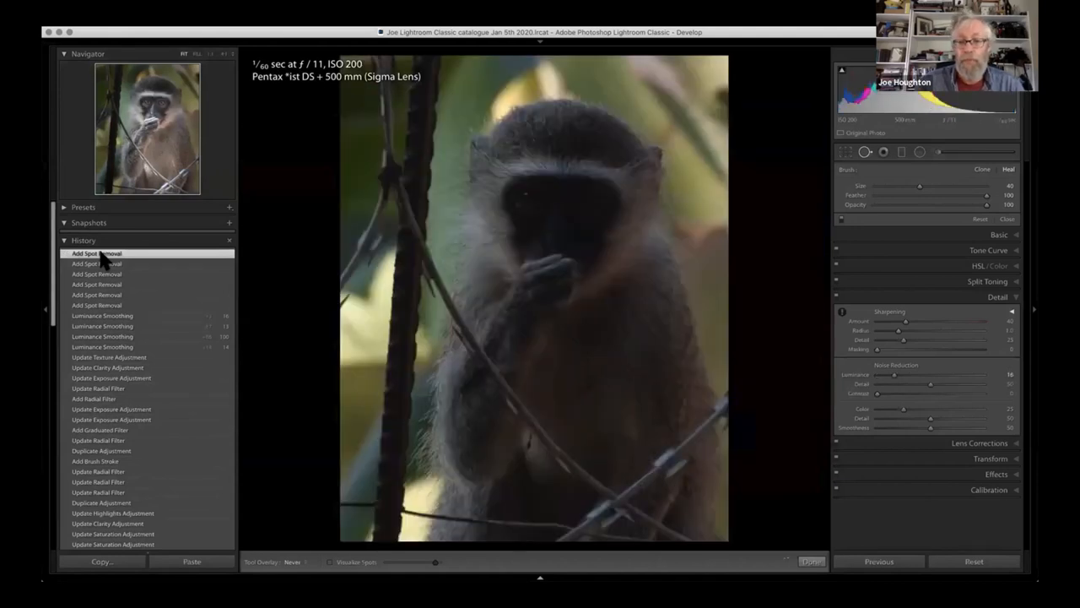
key(backslash)
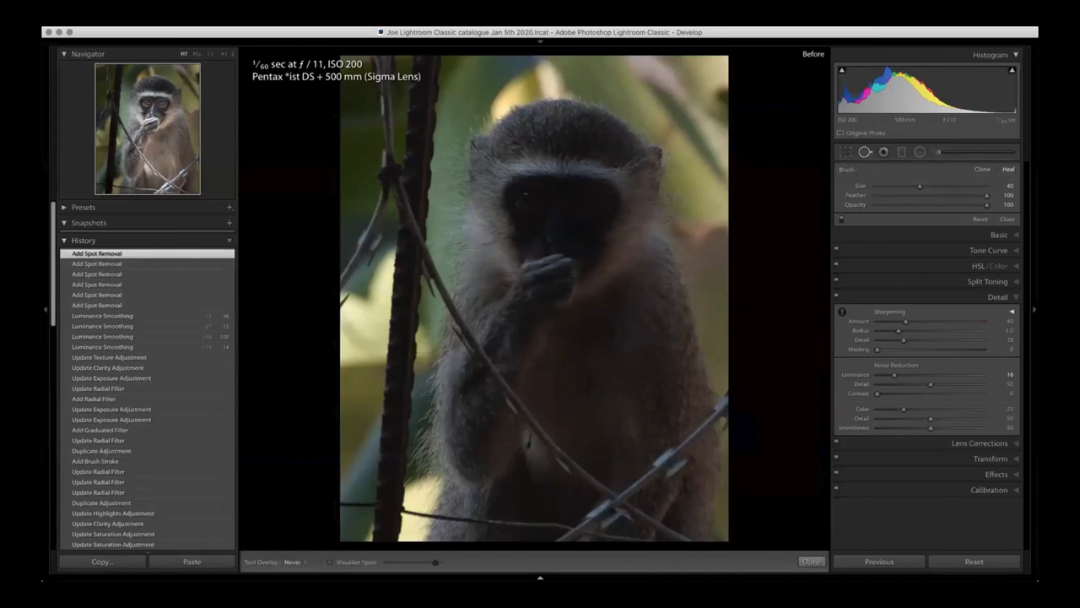
- View the edited monkey photo enlarged in the Library, and reopen it in the Develop module
key(g)
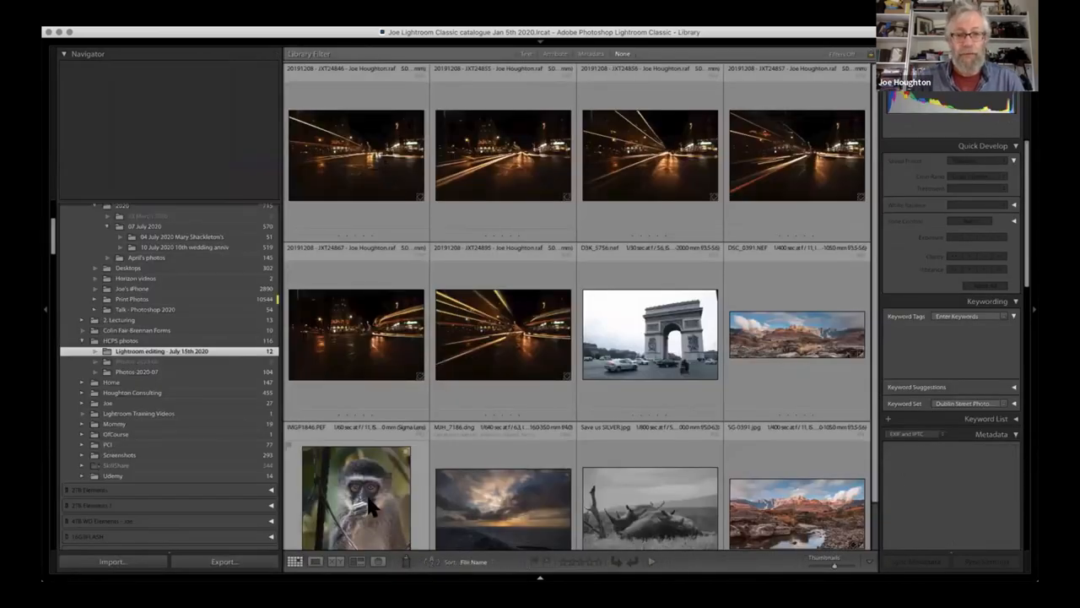
click(371, 507)
key(e)
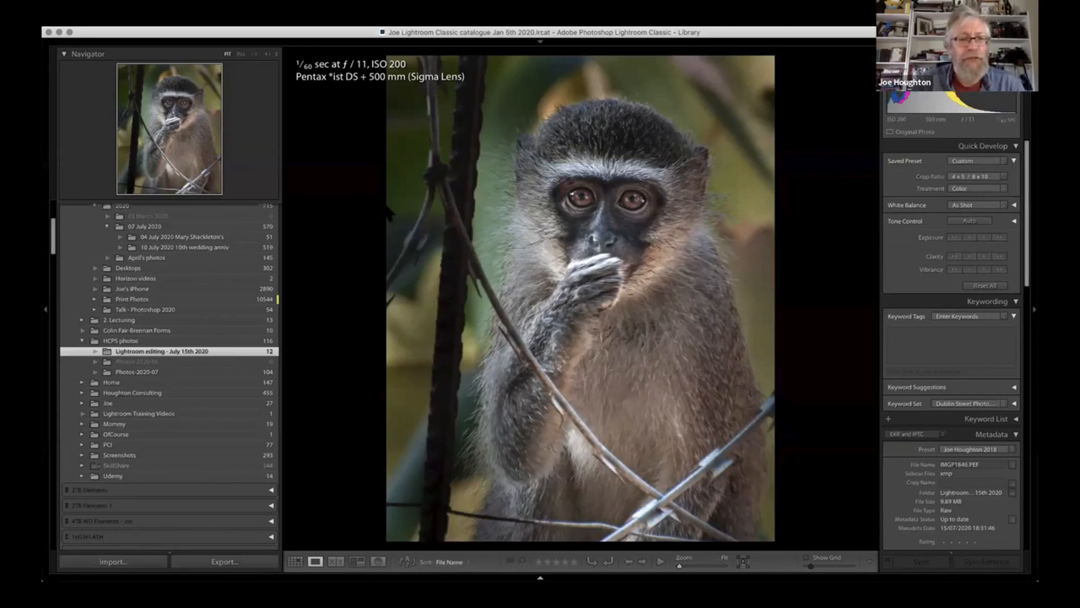
key(d)
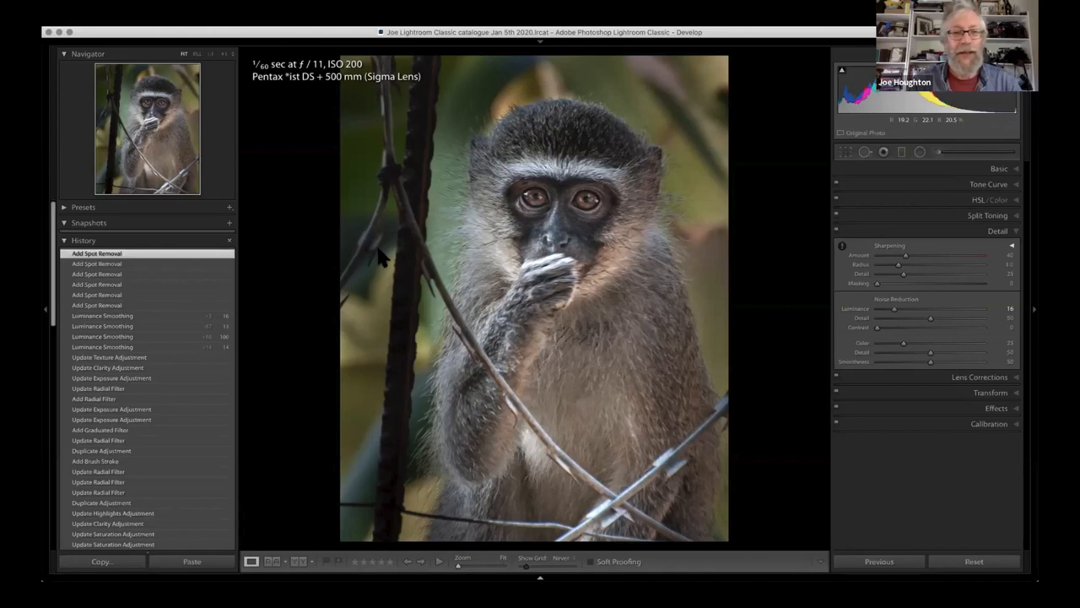
- Open the Arc de Triomphe photo from the Library grid in the Develop module and hide the presets and history side
key(g)
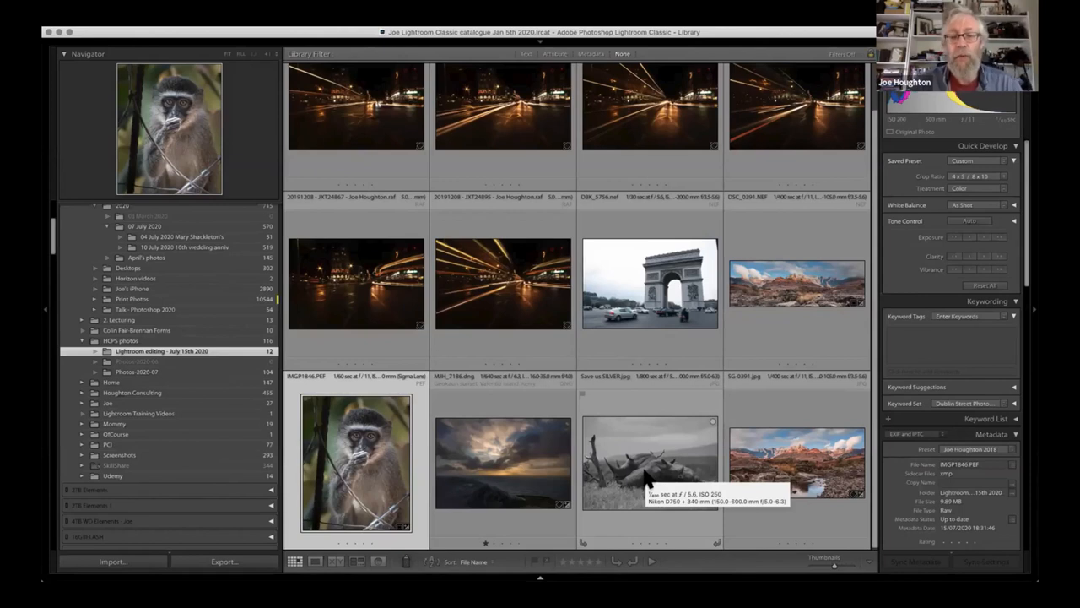
click(669, 288)
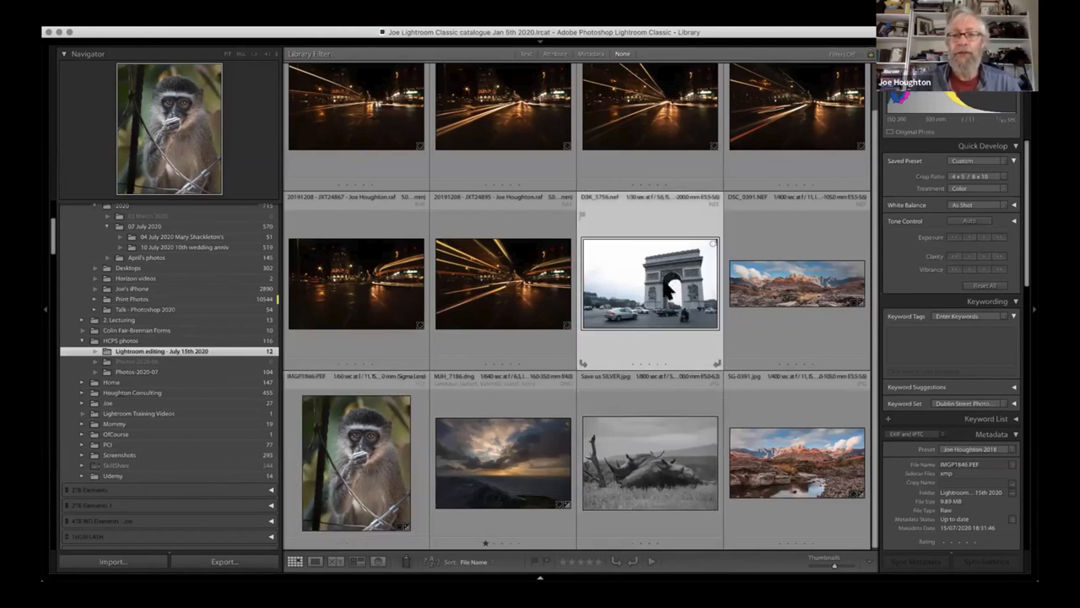
double_click(669, 288)
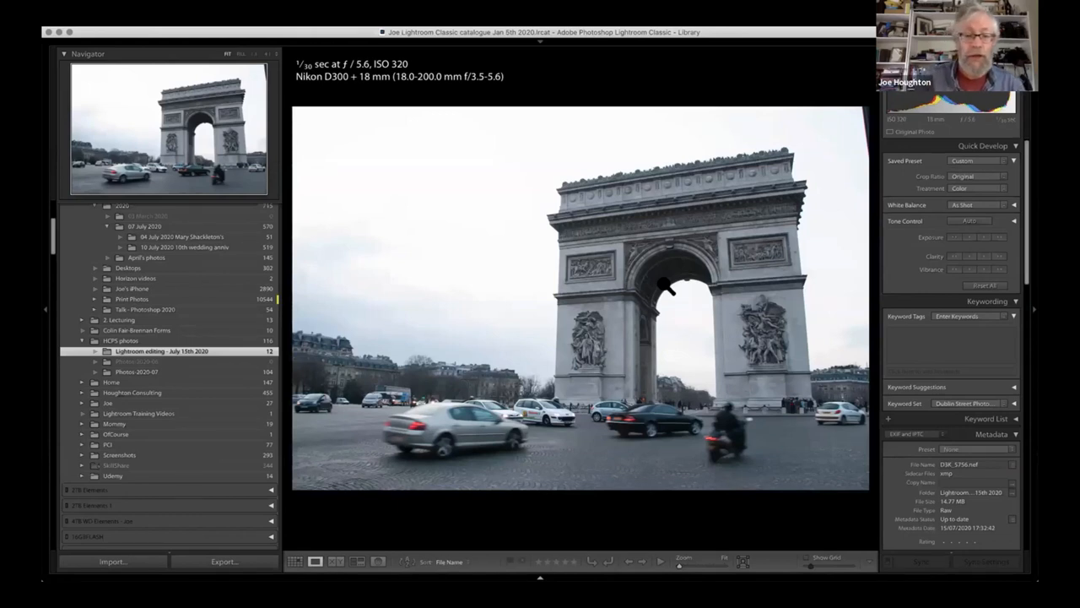
key(d)
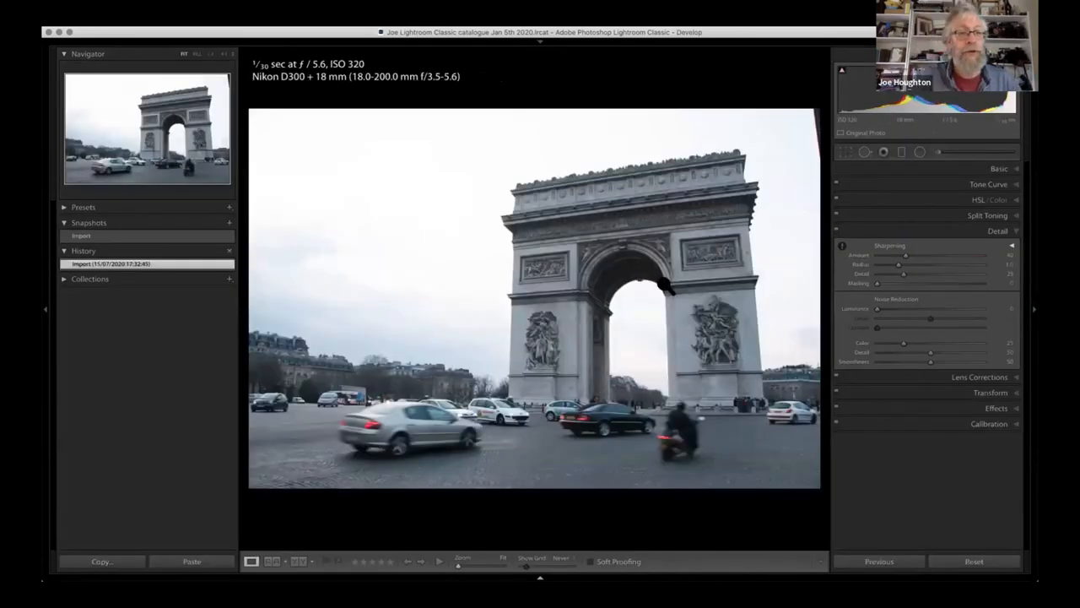
click(47, 310)
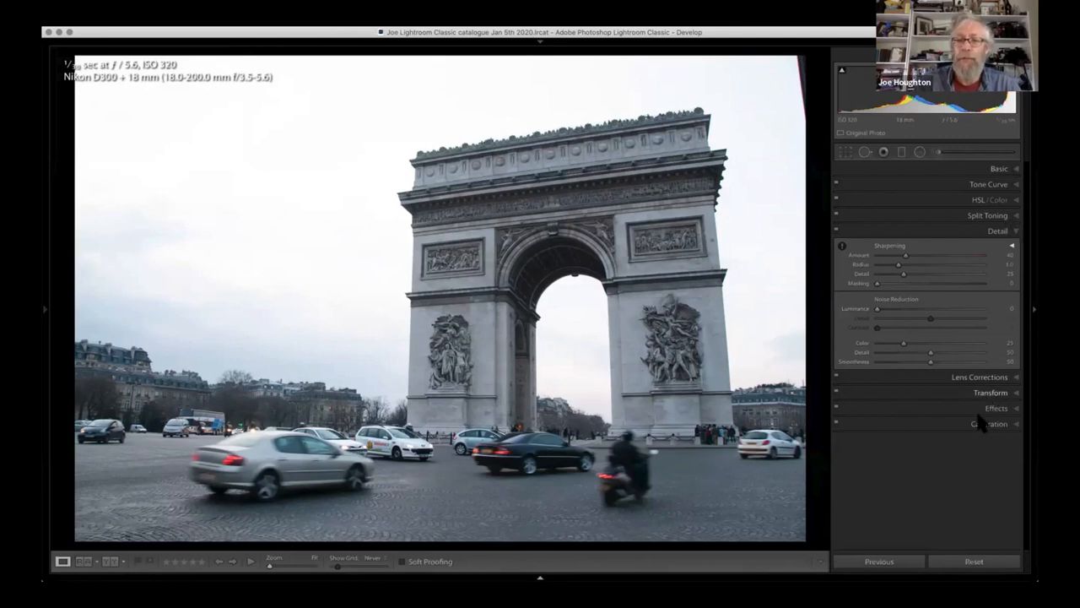
- Try the Auto Upright correction on the Arc de Triomphe photo and switch Upright back off
click(1017, 393)
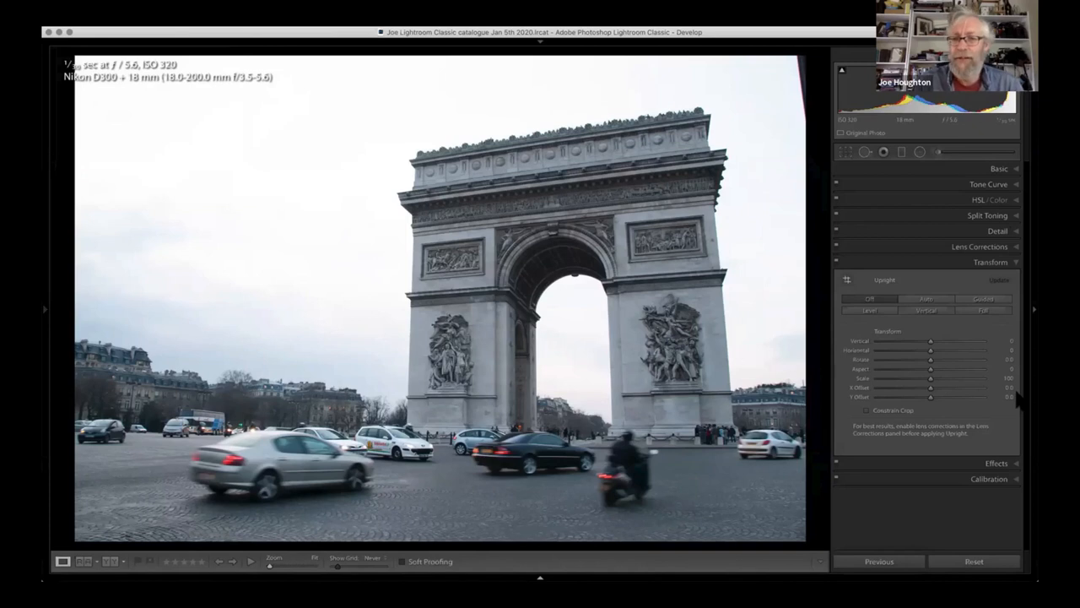
click(926, 299)
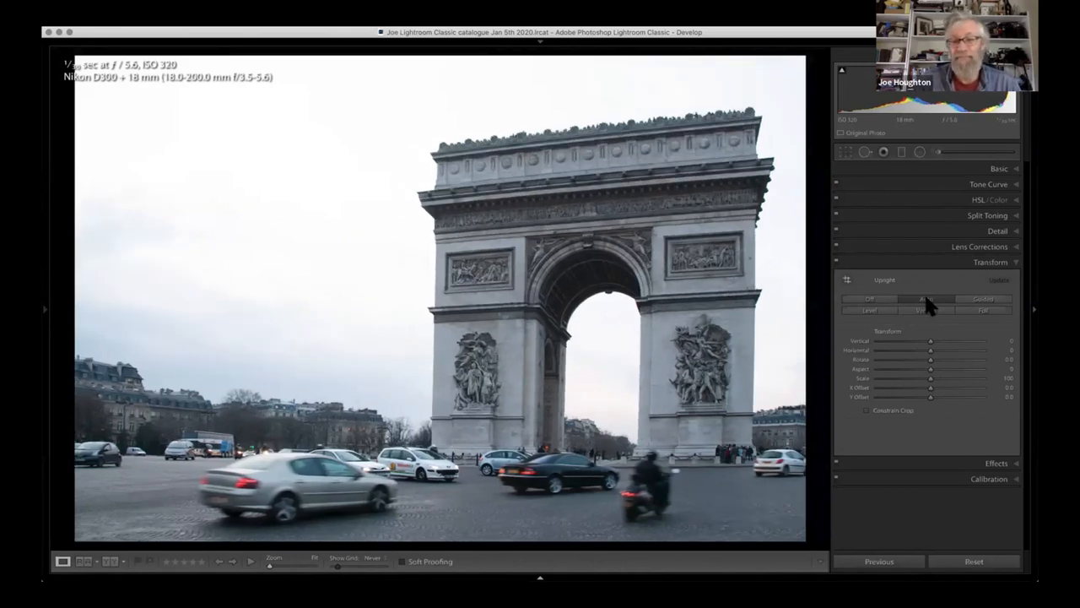
click(874, 297)
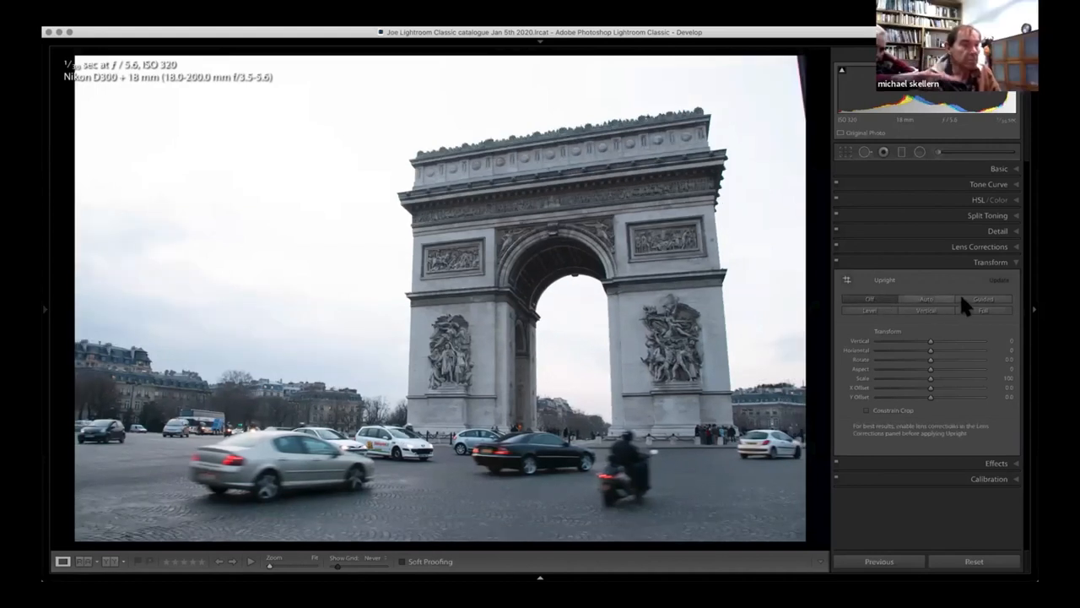
- Straighten the arch with Guided Upright, drawing vertical guides along both outer edges and a horizontal guide along the upper cornice
click(981, 300)
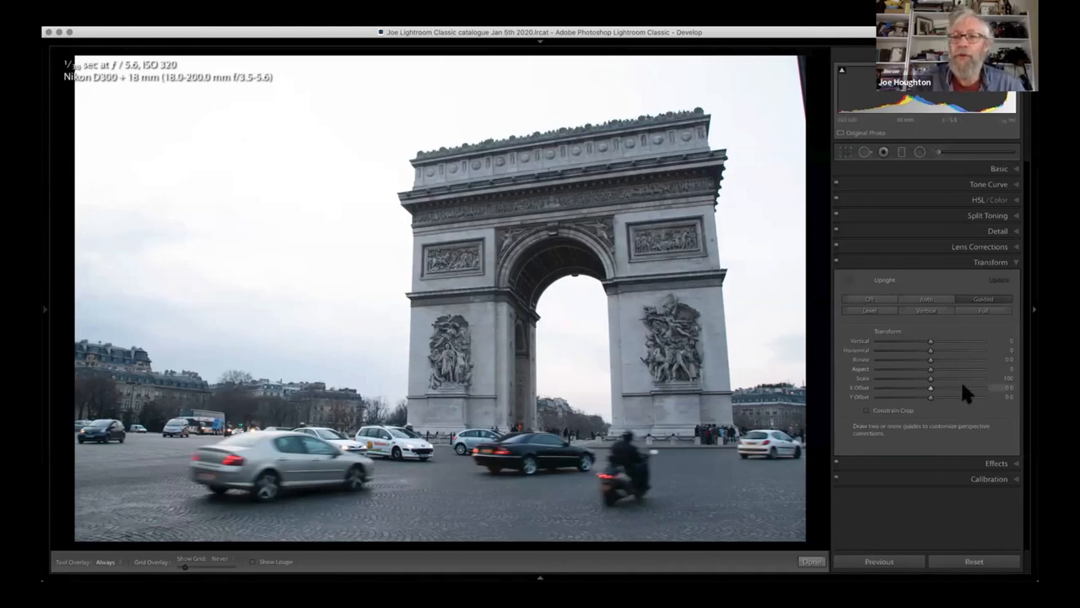
click(846, 280)
click(846, 275)
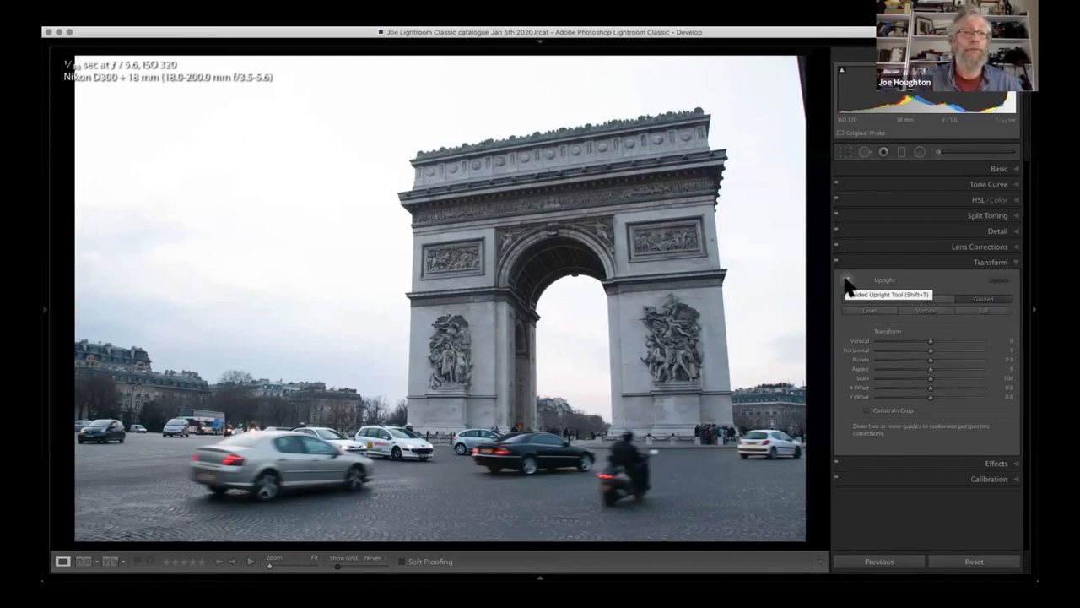
click(846, 281)
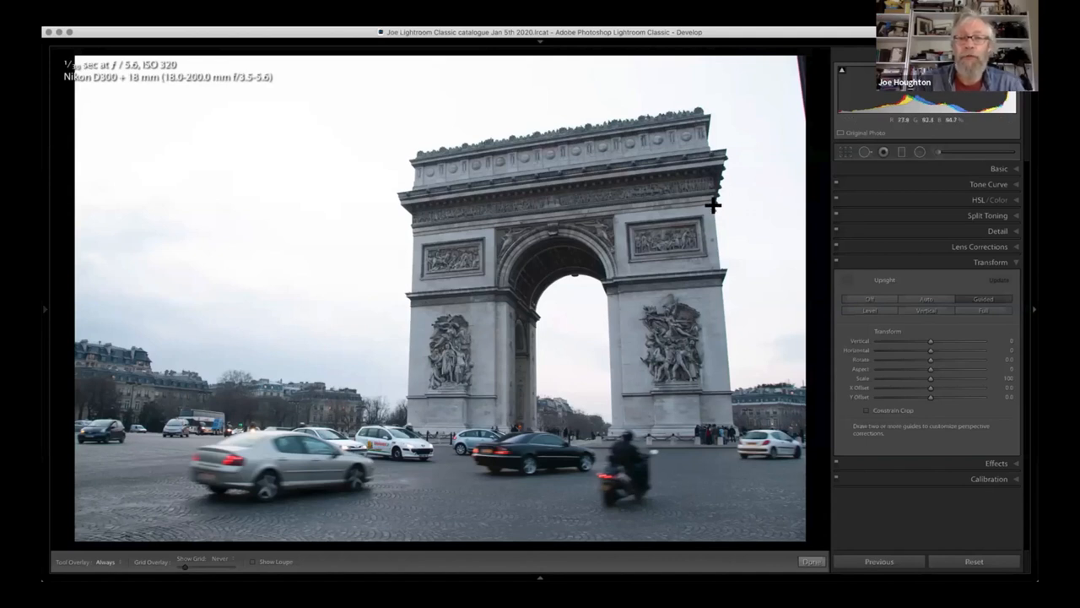
mouse_move(713, 204)
mouse_down()
mouse_move(723, 315)
mouse_move(750, 409)
mouse_move(733, 428)
mouse_move(714, 217)
mouse_move(733, 428)
mouse_up()
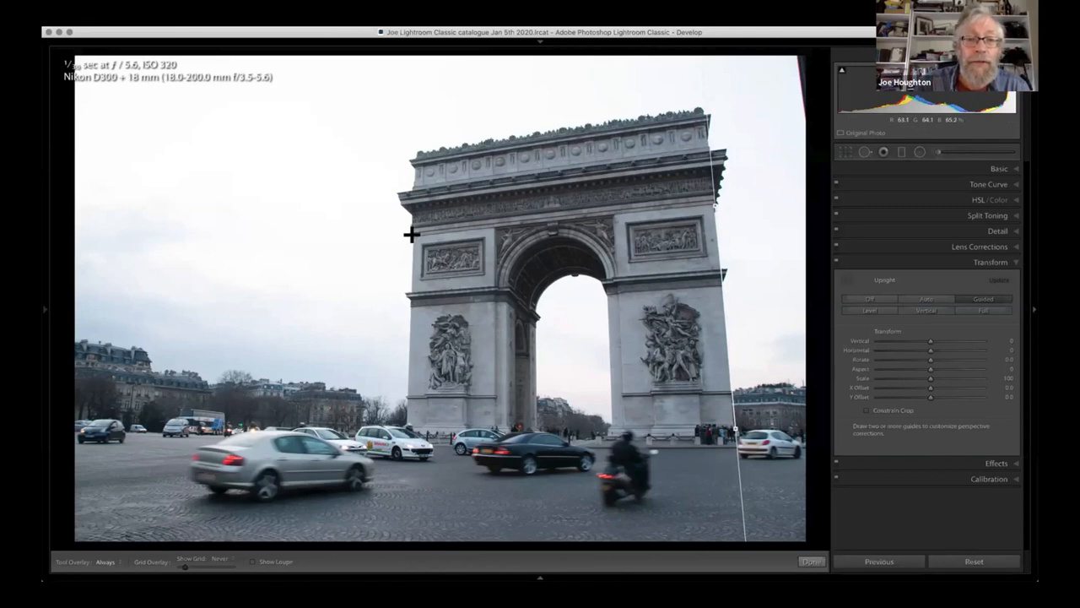
mouse_move(411, 235)
mouse_down()
mouse_move(391, 397)
mouse_move(406, 425)
mouse_up()
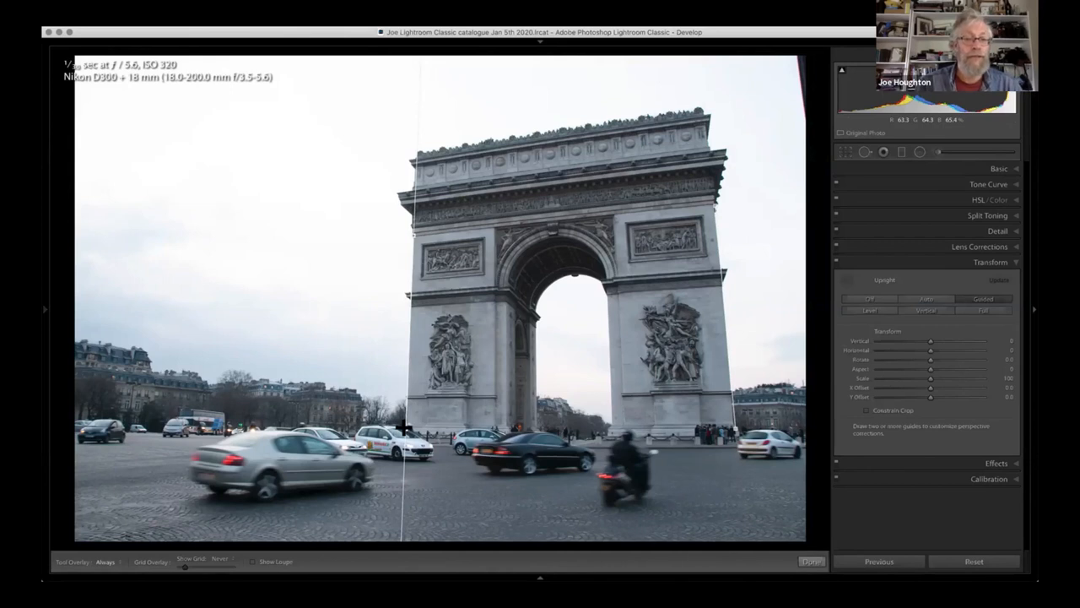
drag(406, 426, 402, 428)
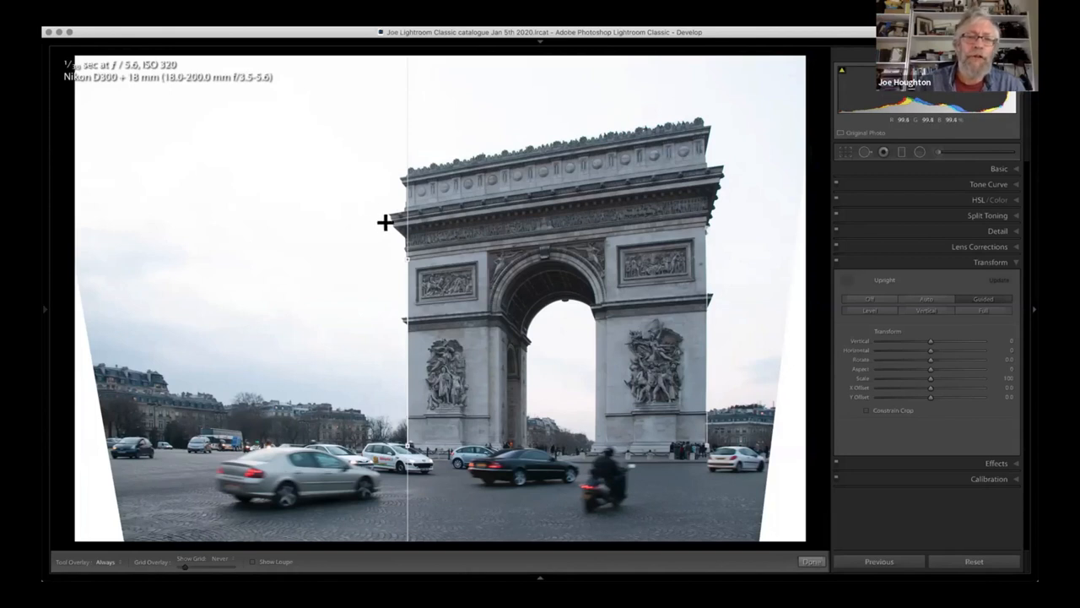
mouse_move(384, 222)
mouse_down()
mouse_move(776, 186)
mouse_move(777, 169)
mouse_up()
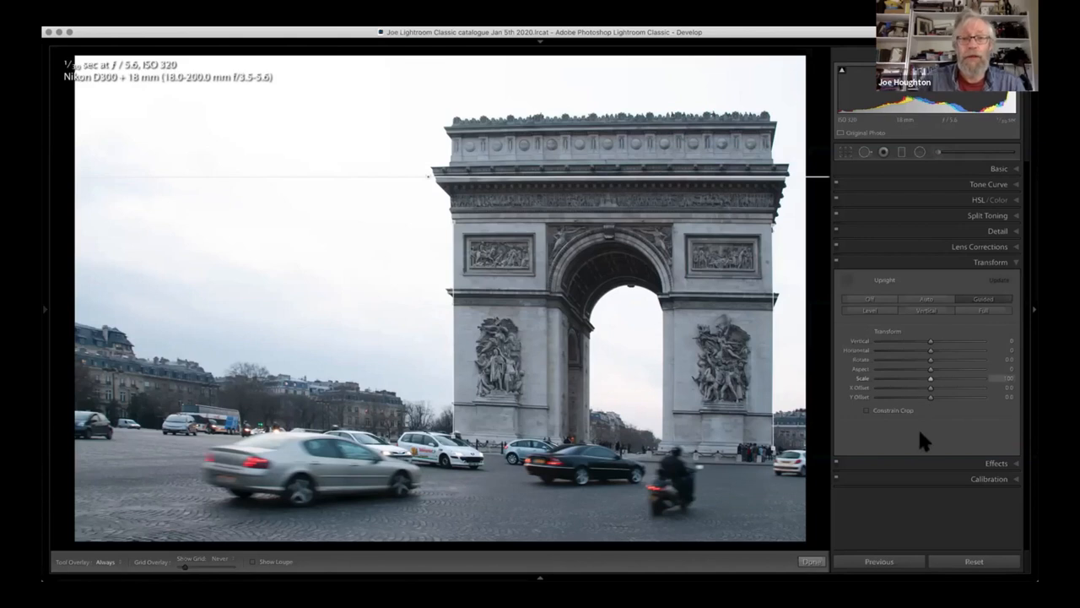
- Compare the straightened arch repeatedly with its before version
key(backslash)
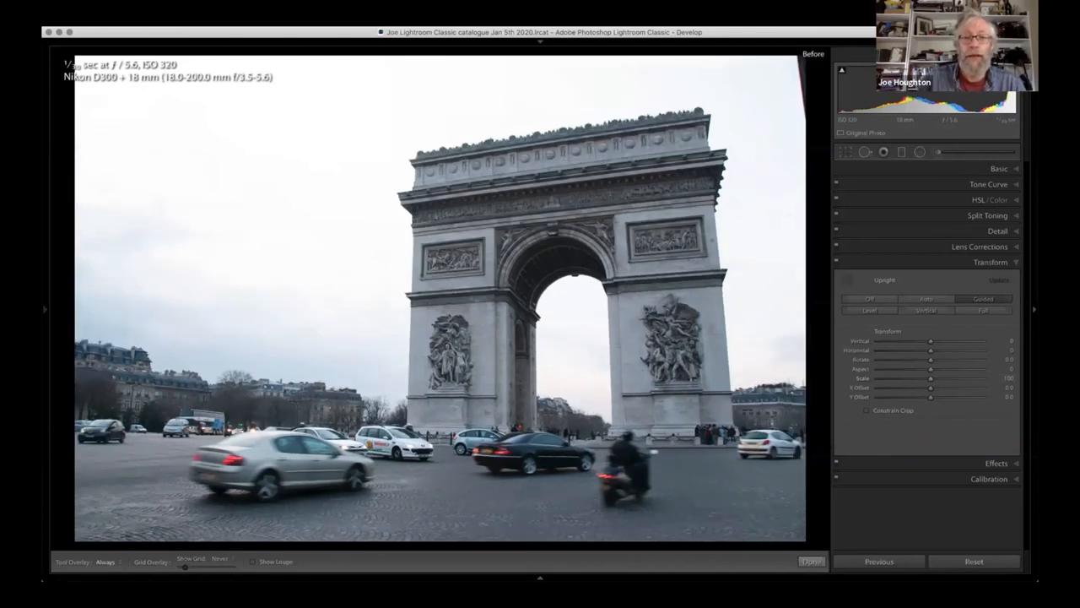
key(backslash)
key(backslash)
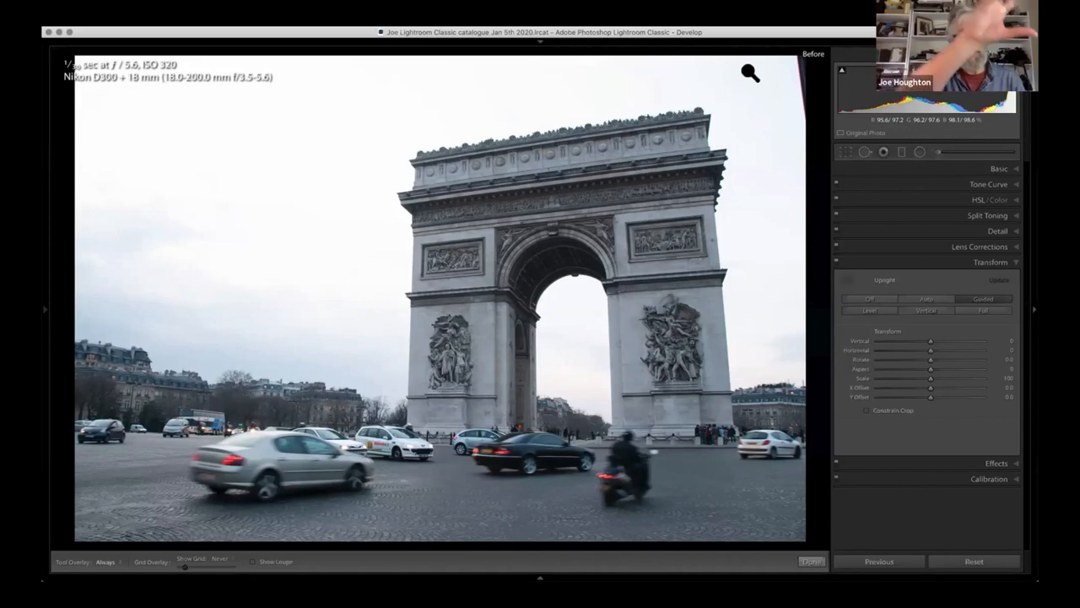
key(backslash)
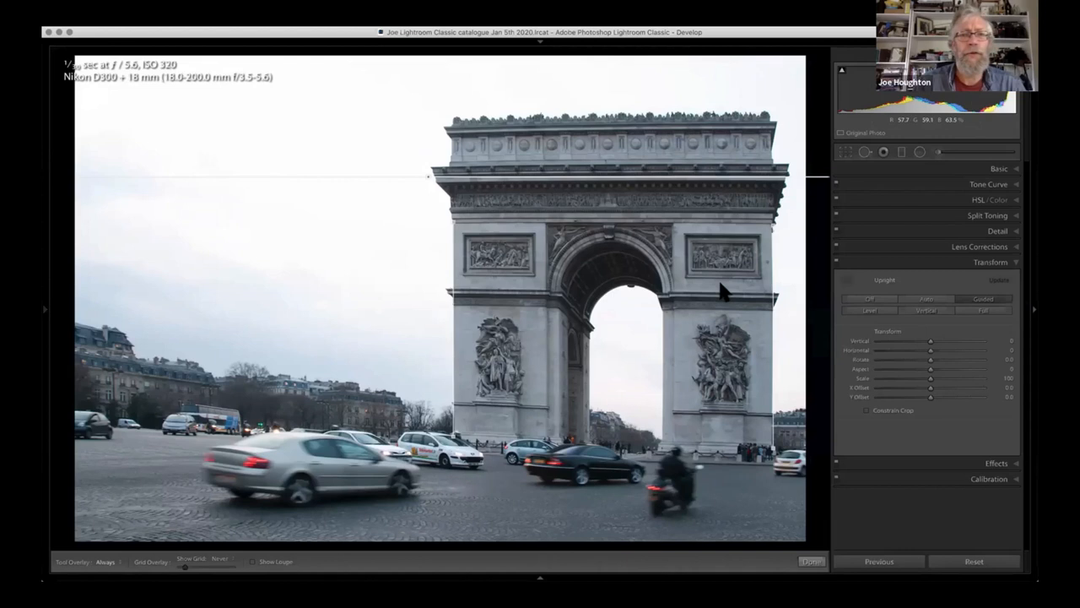
- View the straightened arch photo enlarged in the Library, switching between grid and loupe views, and hide the Navigator and folders side
key(g)
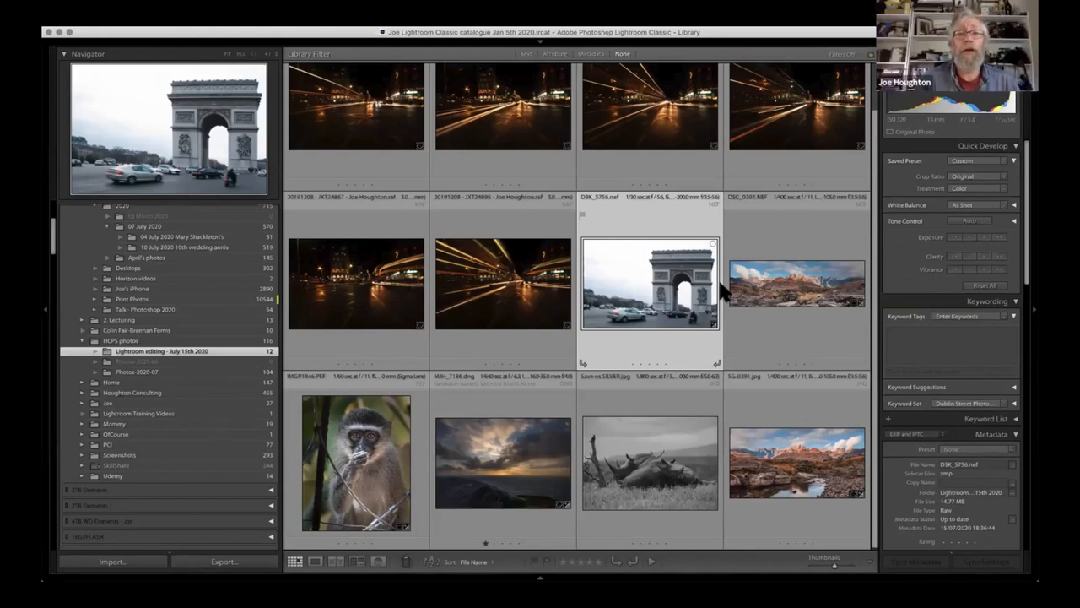
double_click(682, 294)
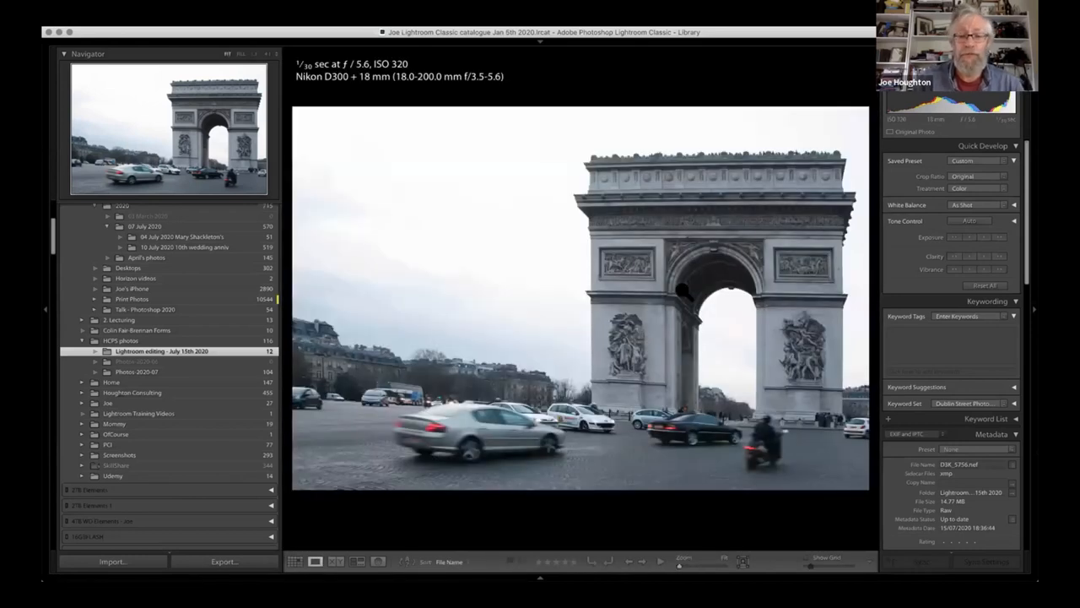
double_click(683, 289)
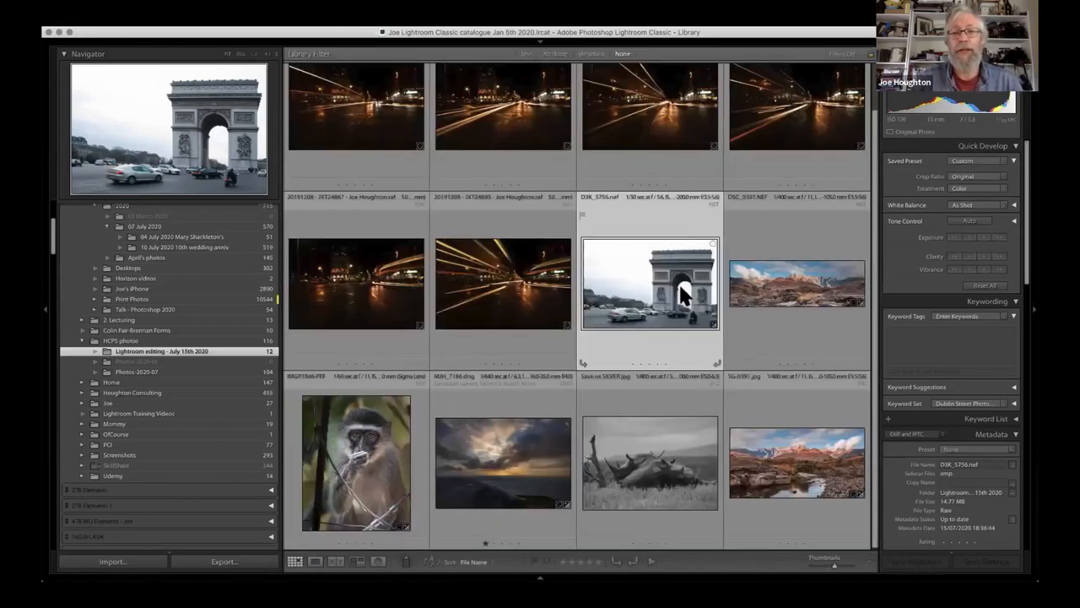
double_click(682, 294)
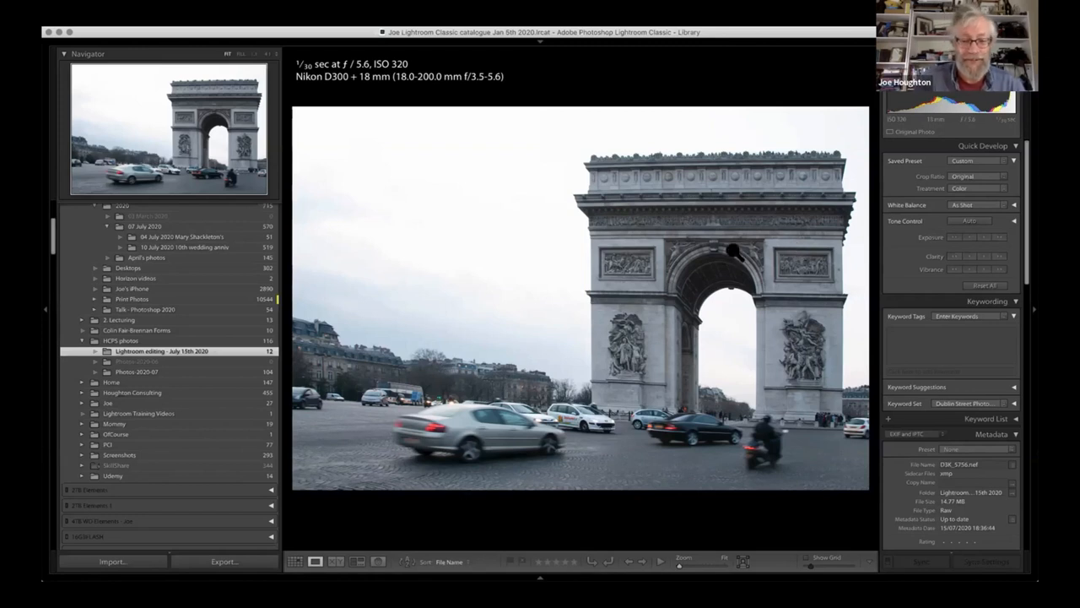
key(g)
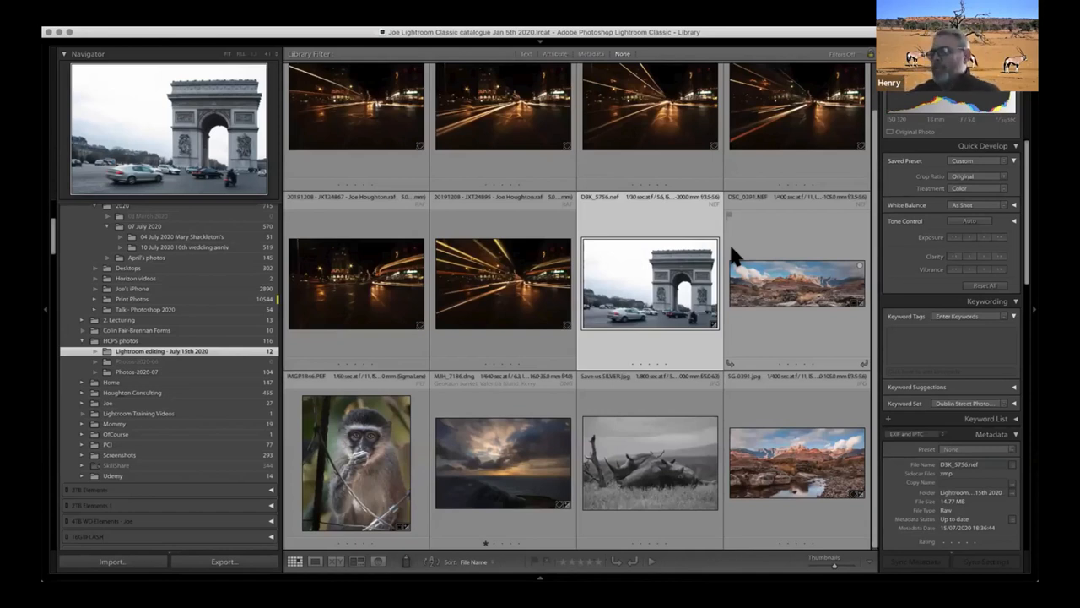
double_click(673, 283)
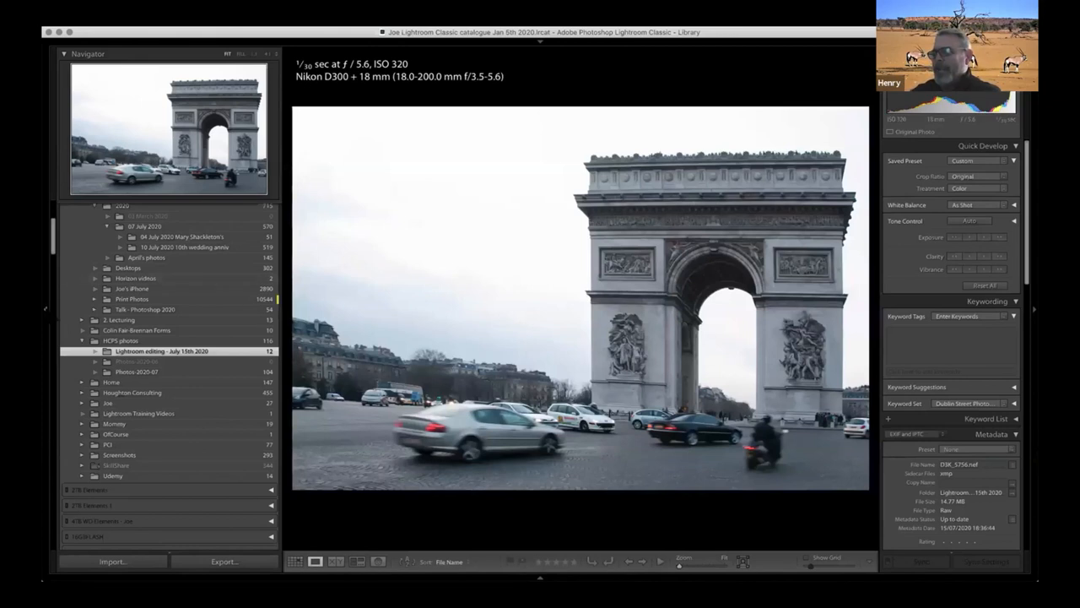
key(F7)
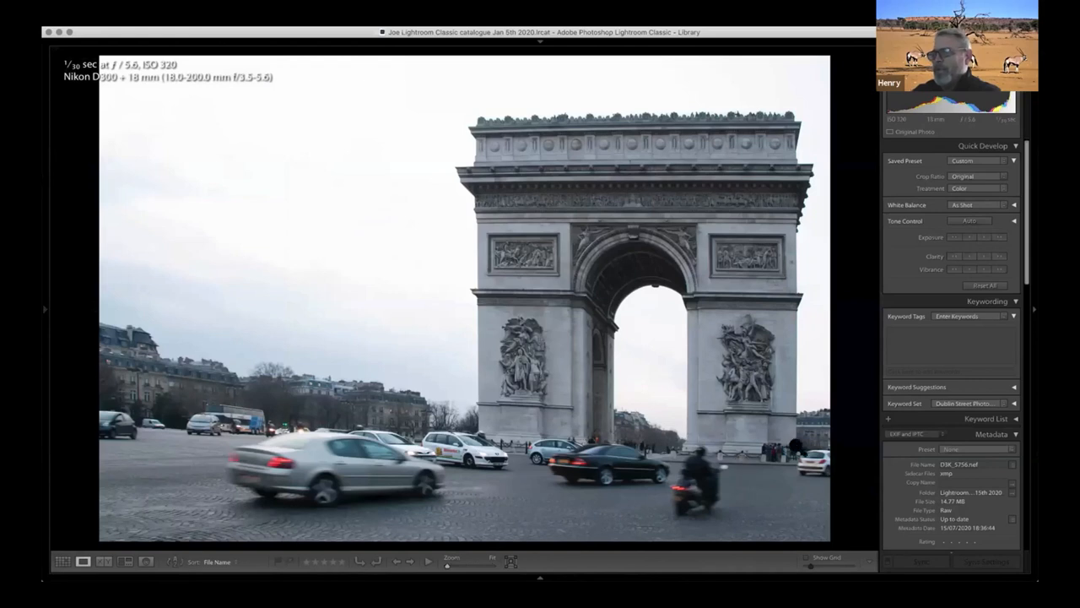
click(985, 333)
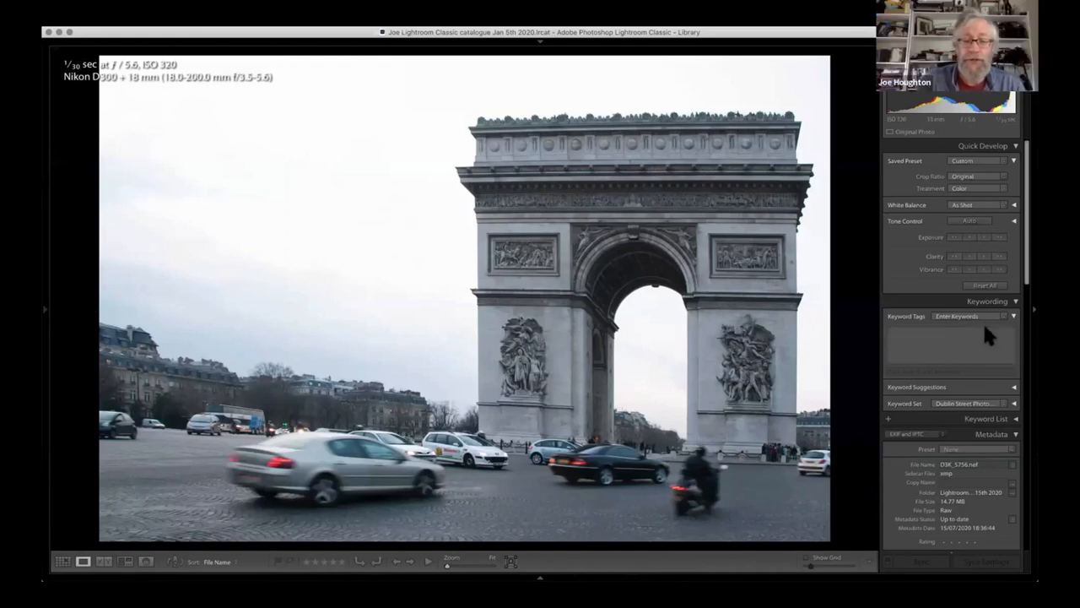
- Reopen the arch photo in Develop, add a horizontal guide along the arch's base, constrain the crop and finish the guided correction
key(d)
click(846, 277)
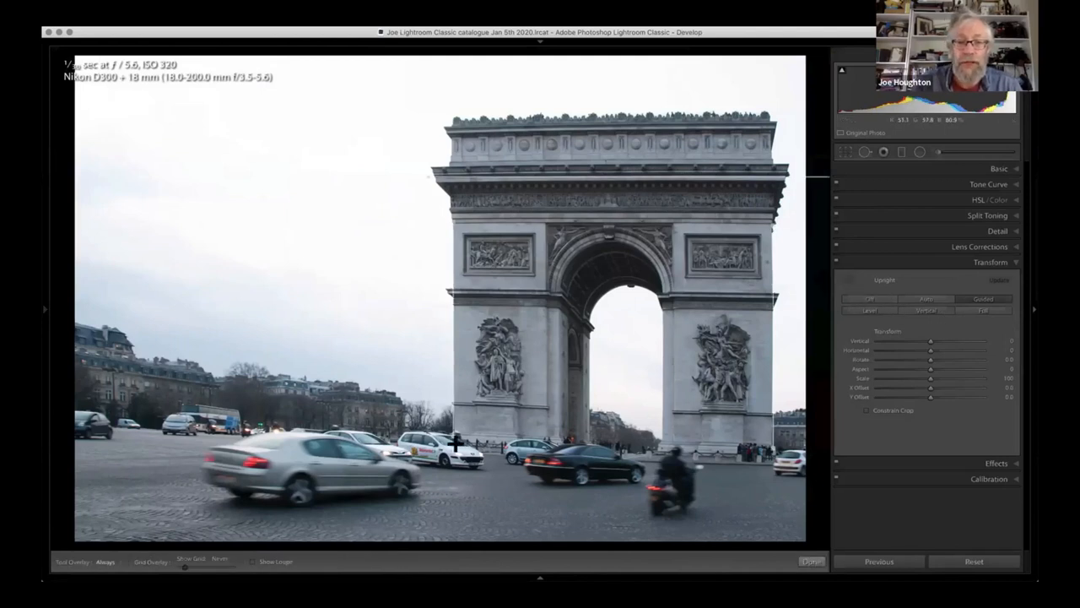
drag(455, 442, 780, 455)
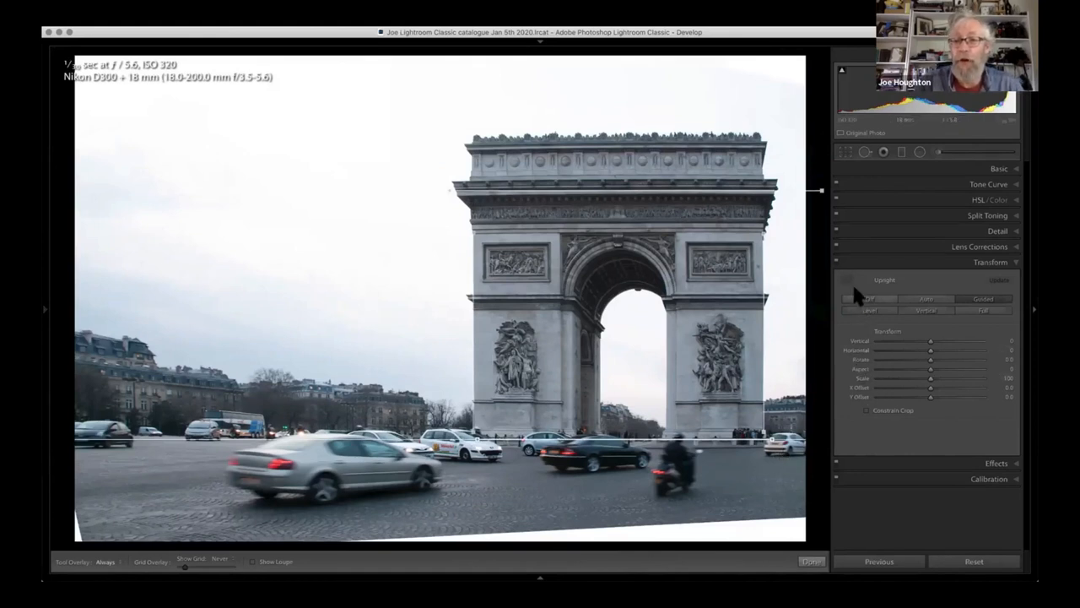
click(866, 410)
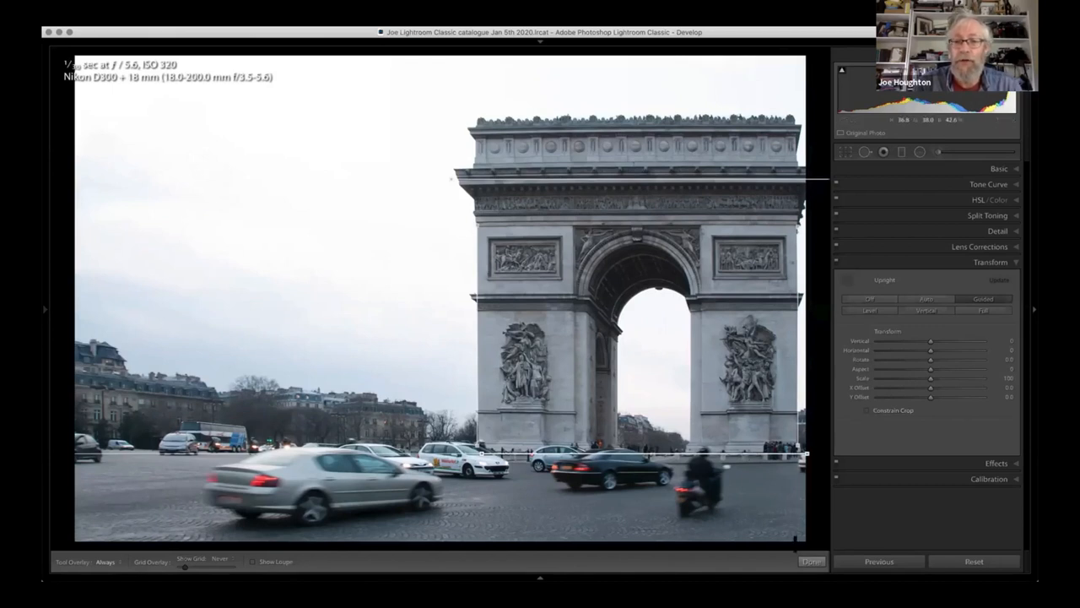
click(811, 561)
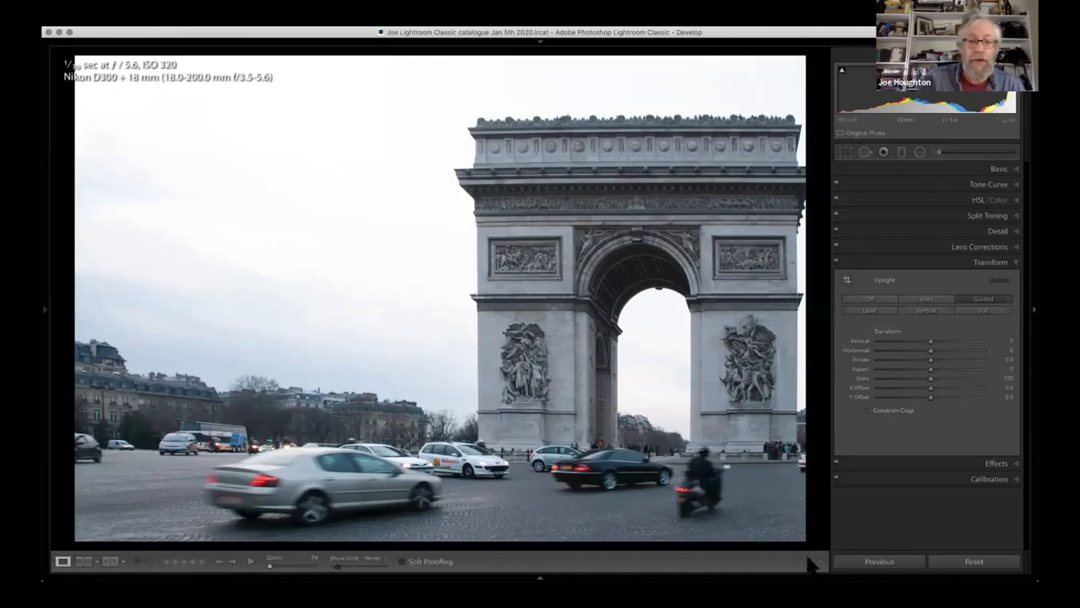
- Crop the arch photo slightly tighter, repositioning the image so the frame excludes the empty edges and part of the street beside the arch
click(848, 151)
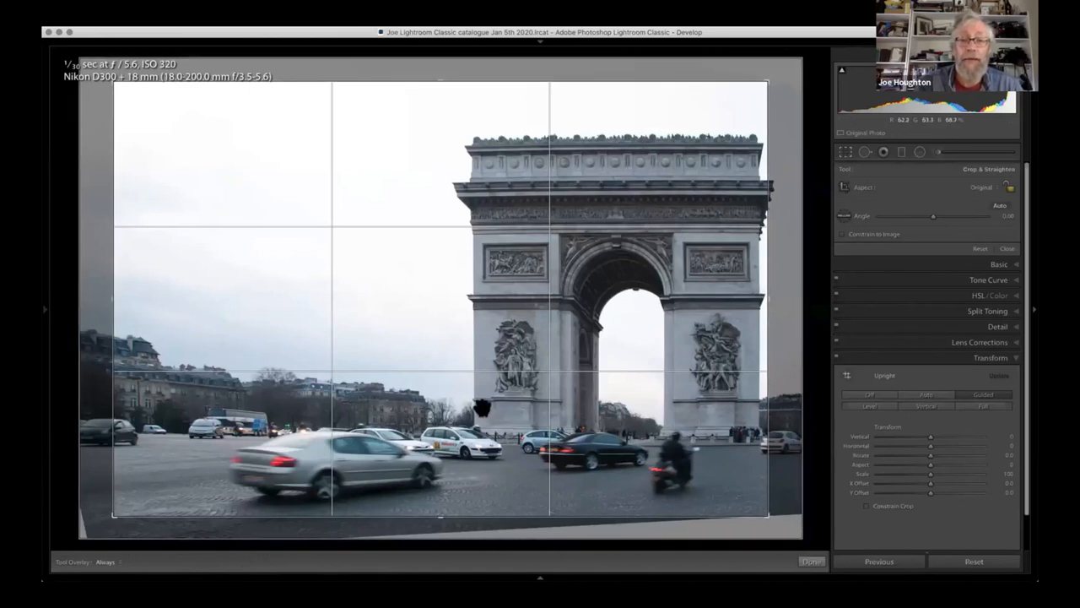
mouse_move(466, 417)
mouse_down()
mouse_move(464, 403)
mouse_move(448, 422)
mouse_up()
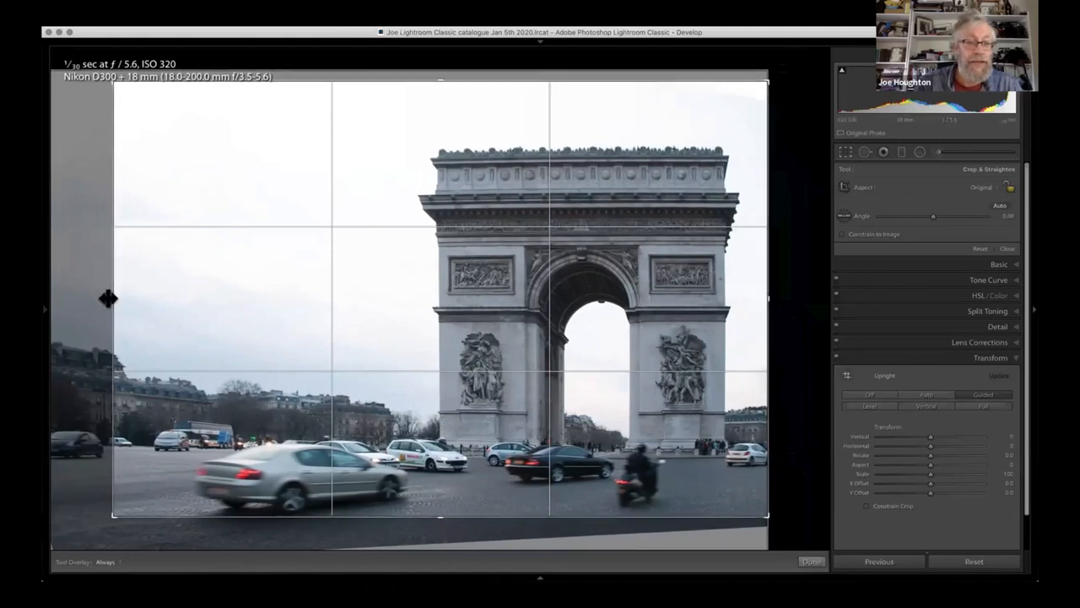
drag(215, 274, 215, 277)
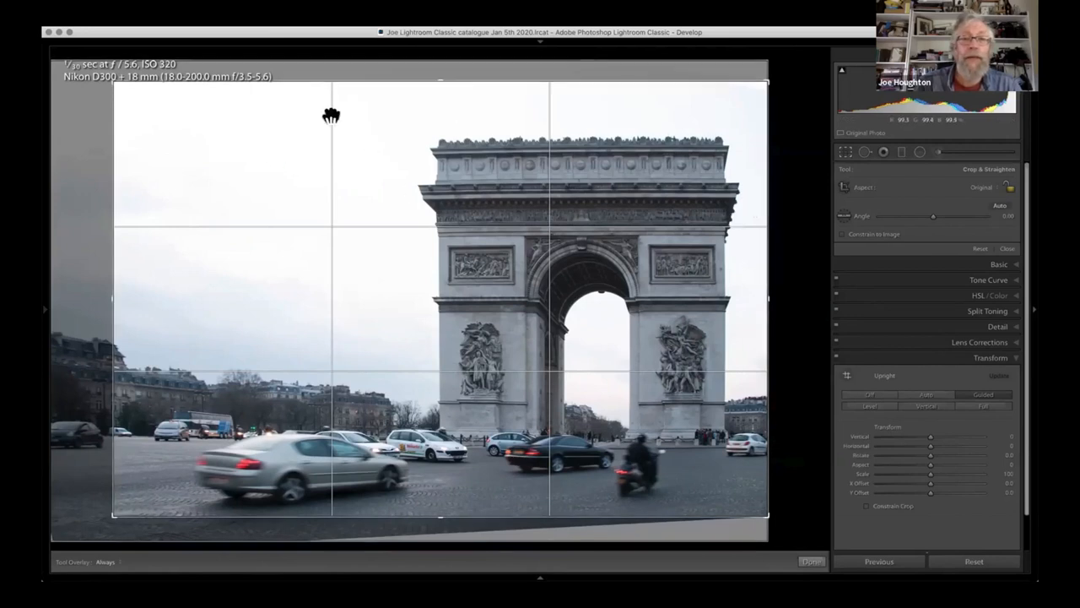
drag(114, 85, 127, 96)
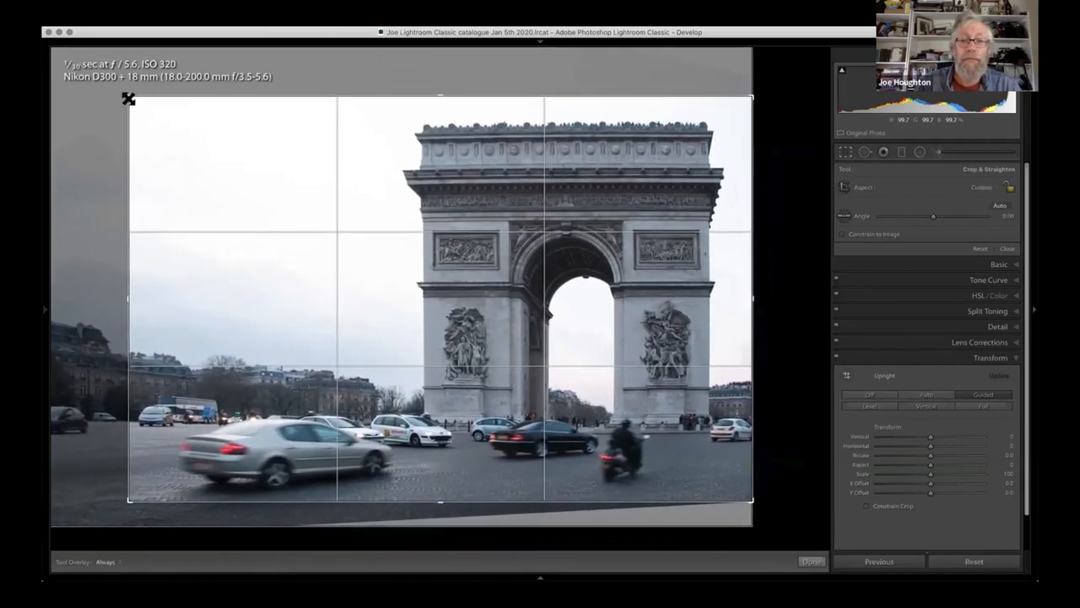
key(Return)
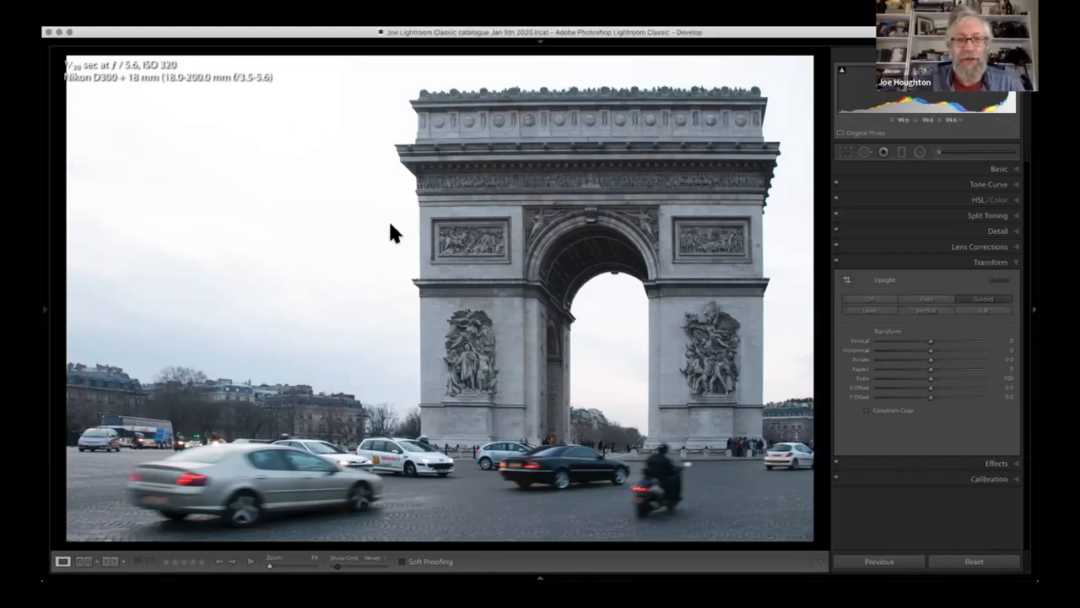
- Open the sunset seascape photo enlarged from the Library grid
key(g)
click(528, 319)
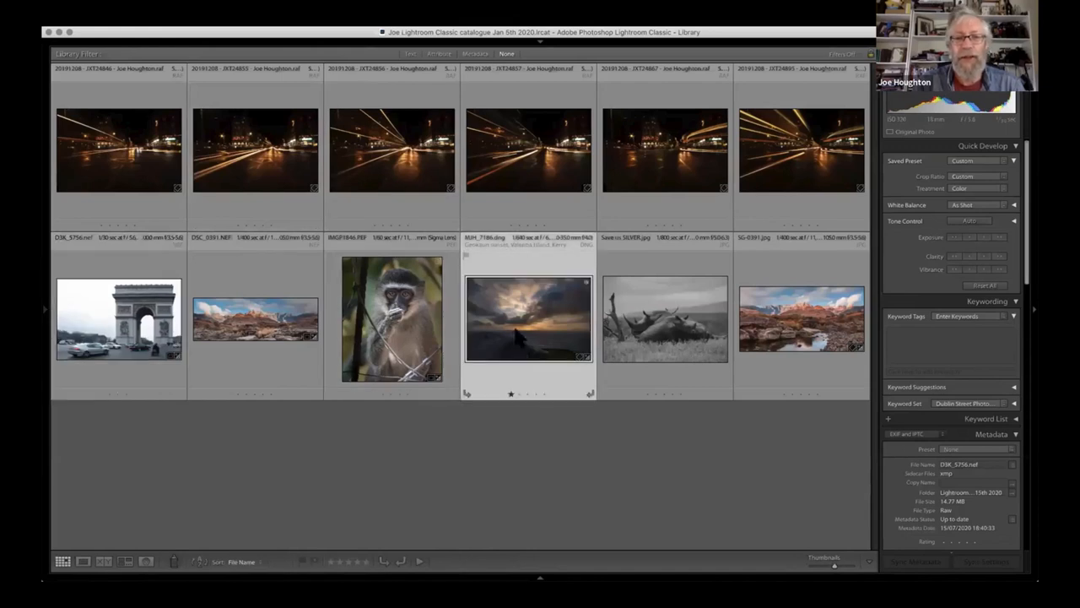
double_click(517, 336)
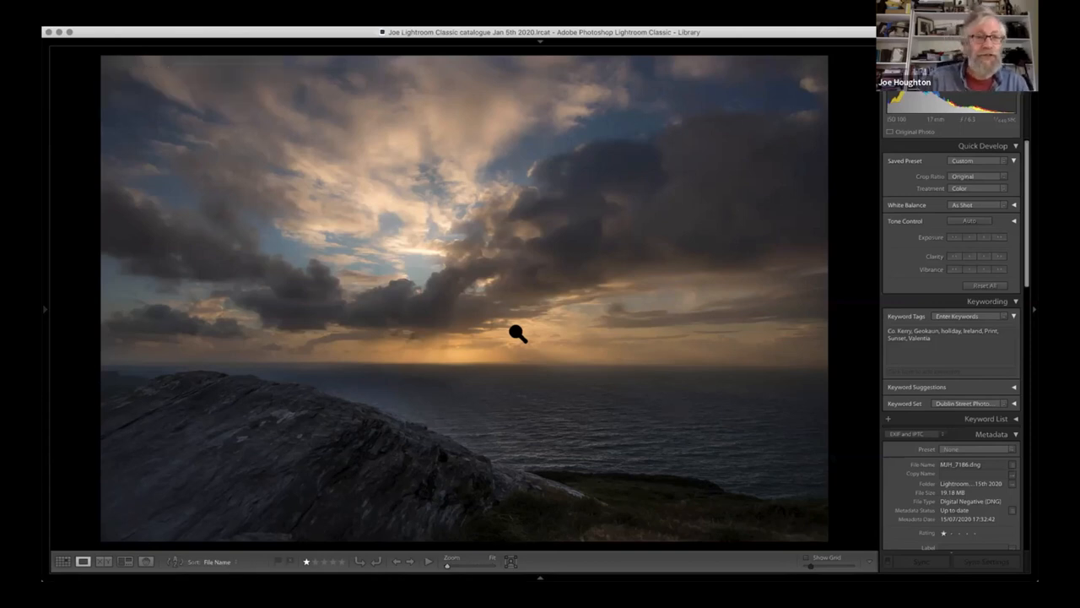
- Cycle through the seascape's info overlays until they are hidden, and open the photo in the Develop module
key(i)
key(i)
key(i)
key(i)
key(i)
key(i)
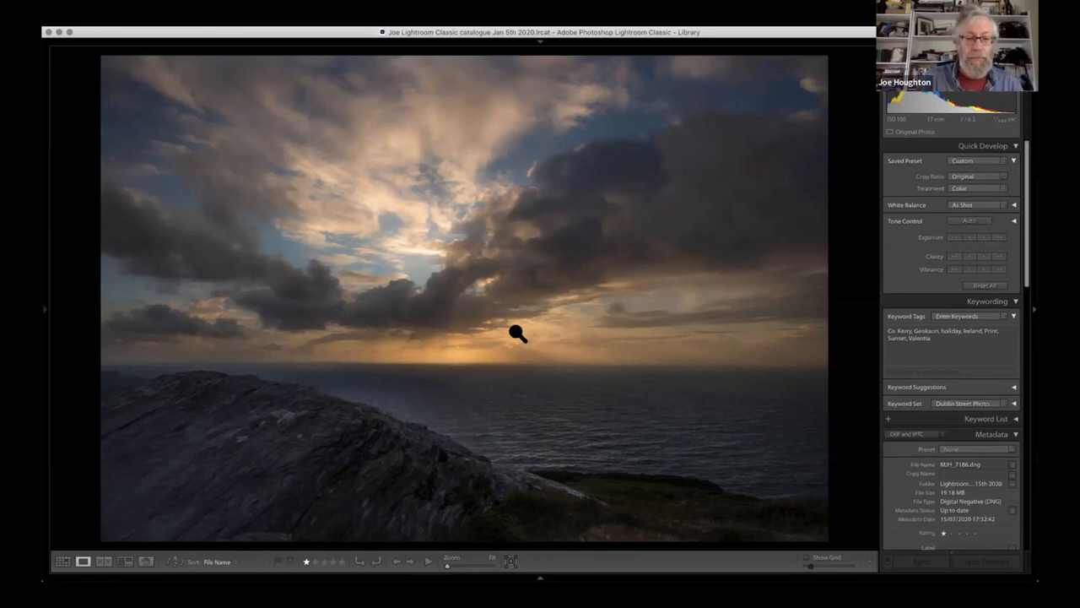
key(d)
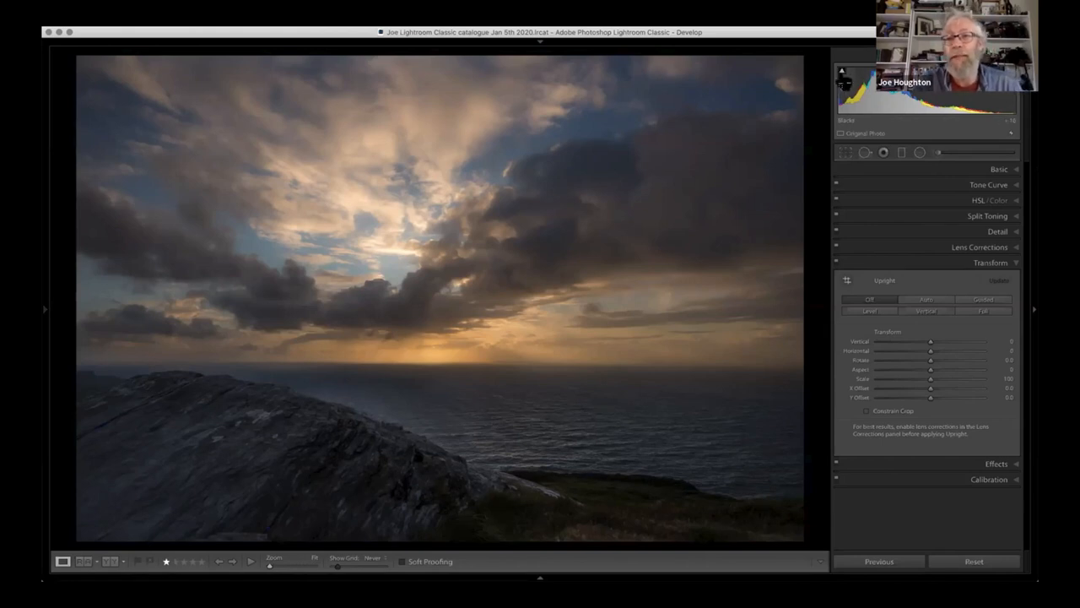
mouse_move(843, 74)
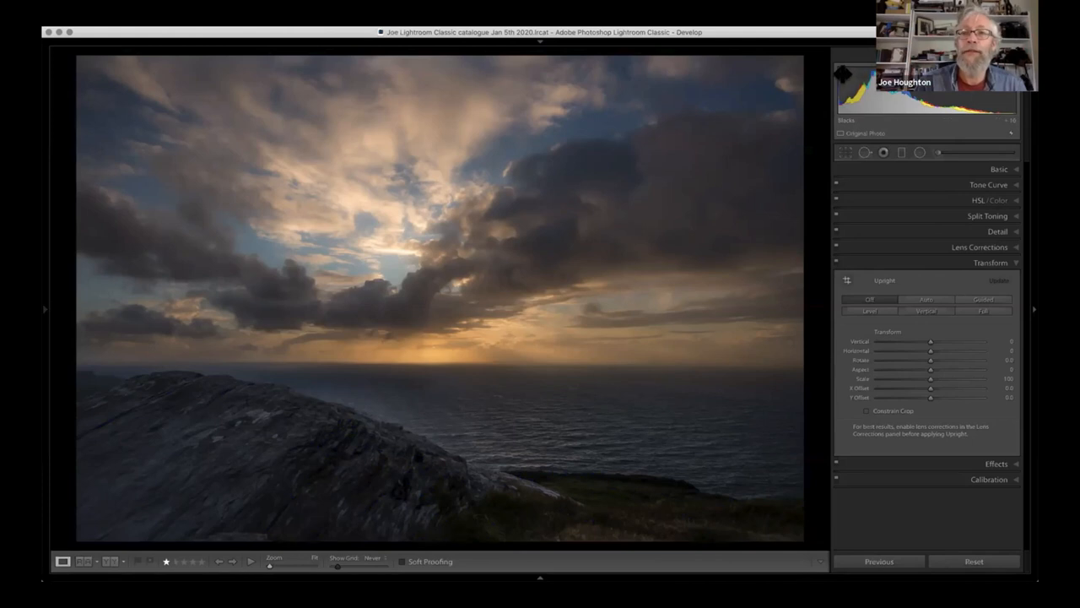
- Turn on the shadow clipping warning and raise the seascape's Blacks to +19 until the clipped areas clear
mouse_move(842, 71)
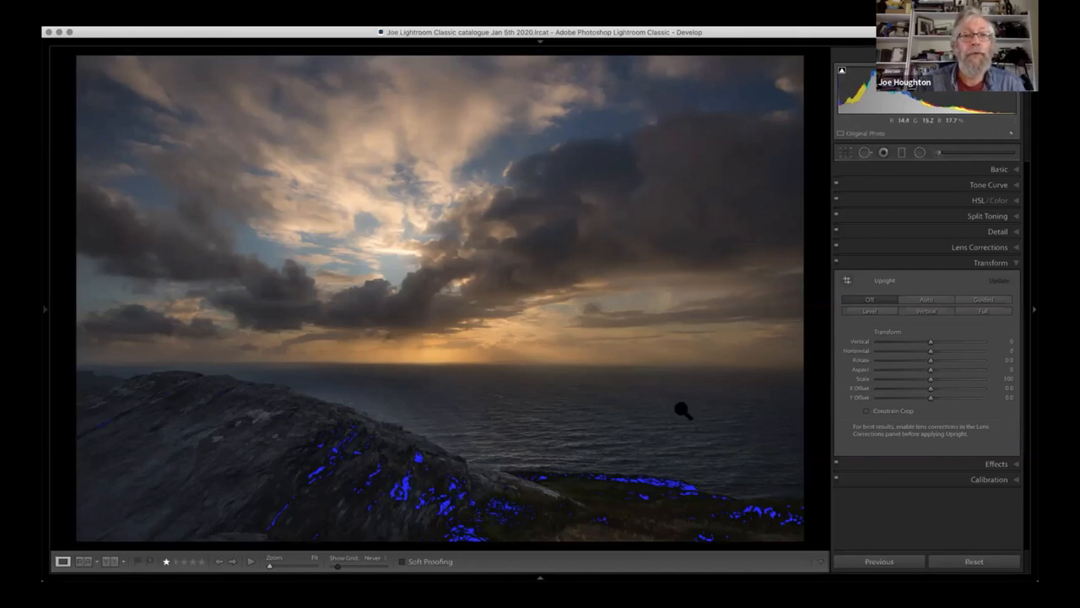
click(842, 73)
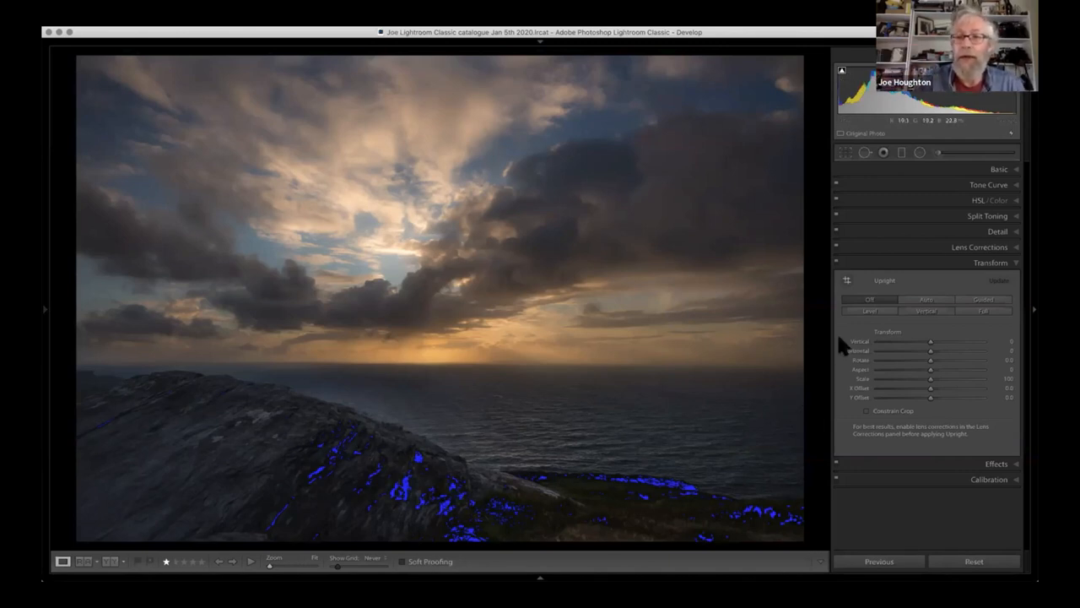
click(1017, 172)
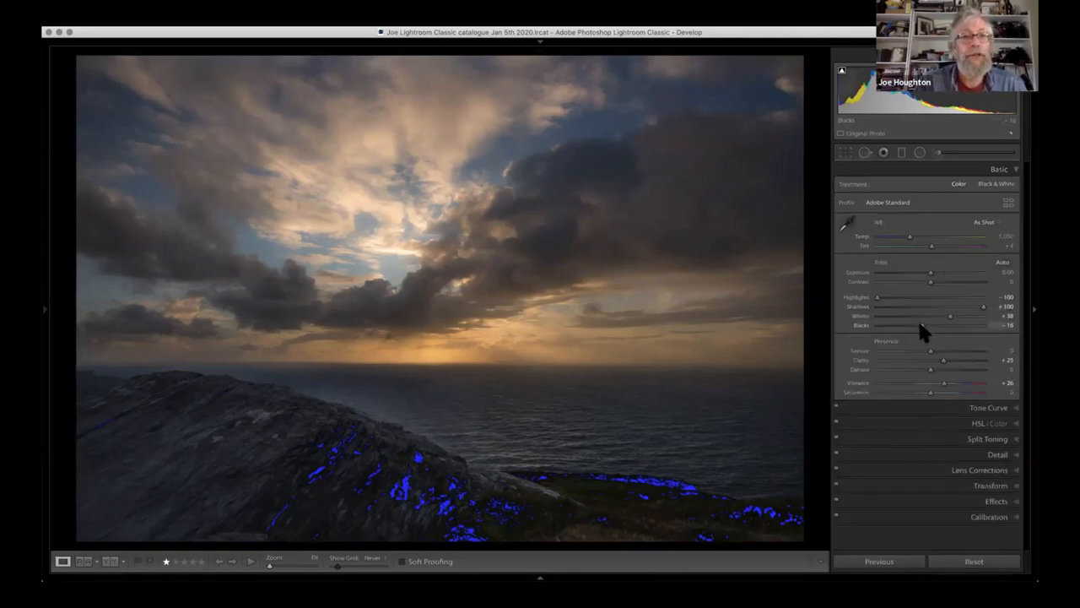
drag(924, 325, 942, 326)
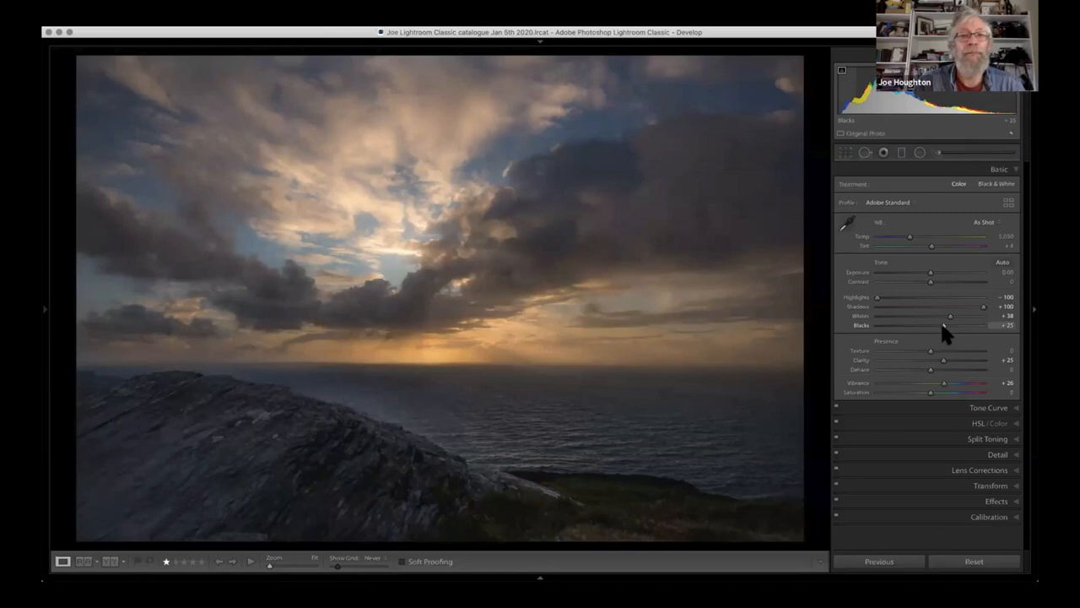
drag(943, 325, 928, 325)
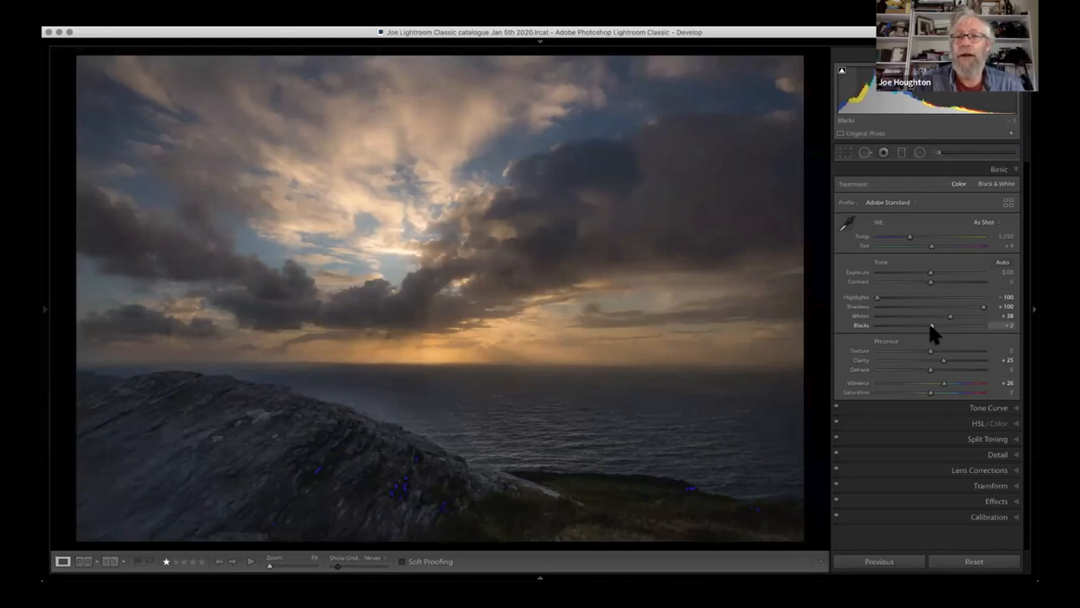
drag(931, 326, 940, 326)
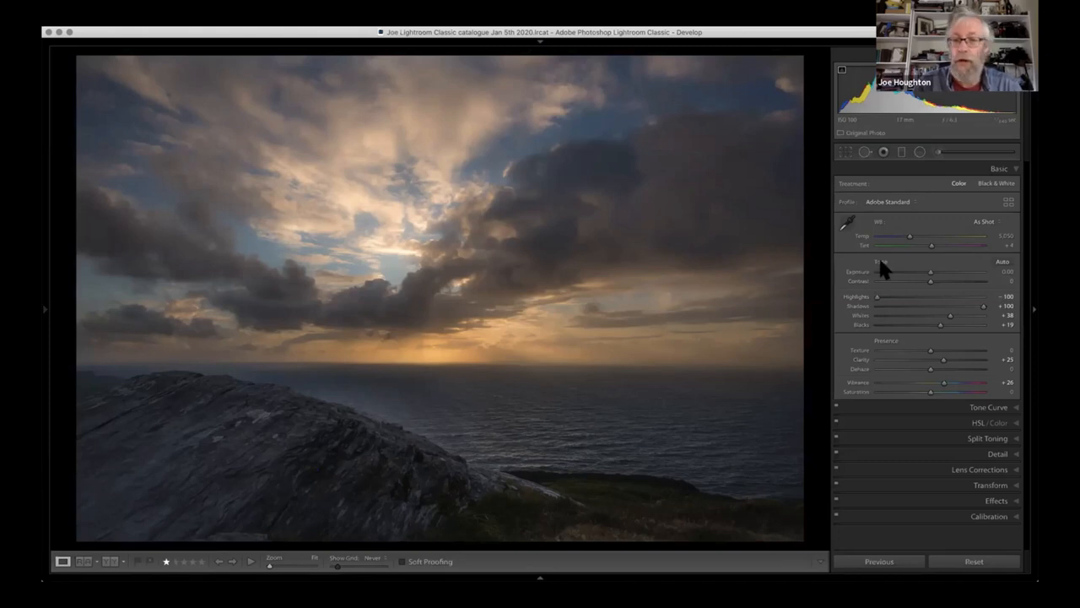
- Reset all of the seascape's Tone adjustments and undo that reset
key(alt)
alt+click(881, 262)
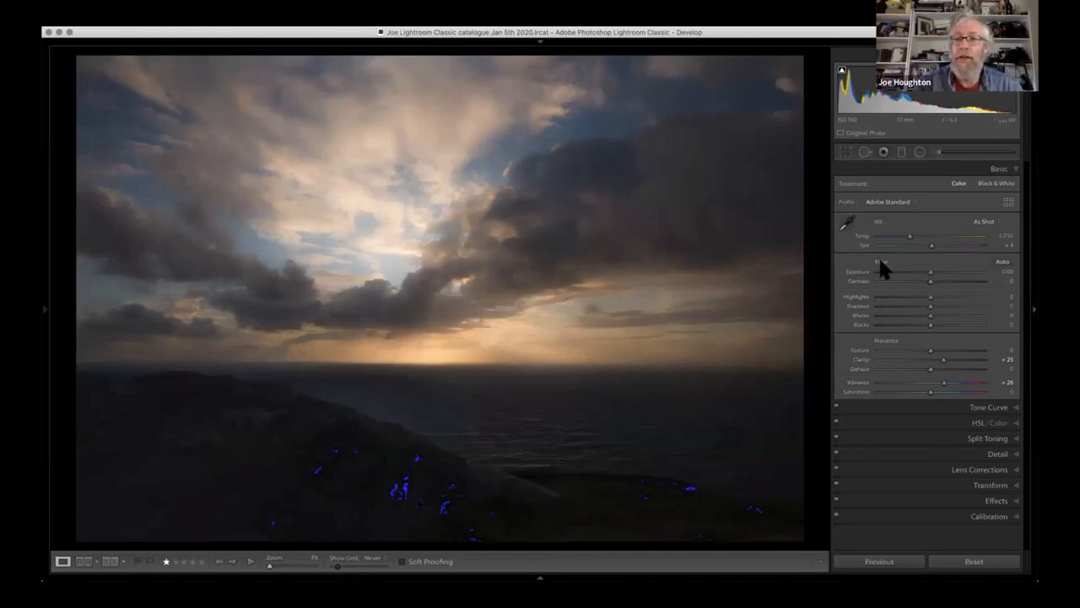
key(ctrl+z)
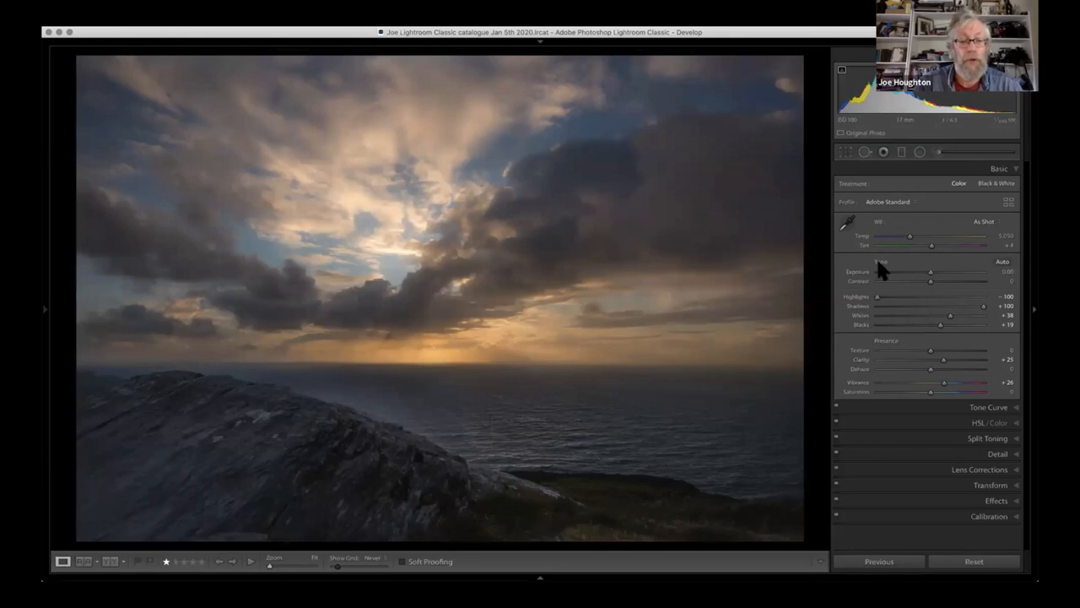
- Reset the seascape's Tone and Presence adjustments to their defaults
key(alt)
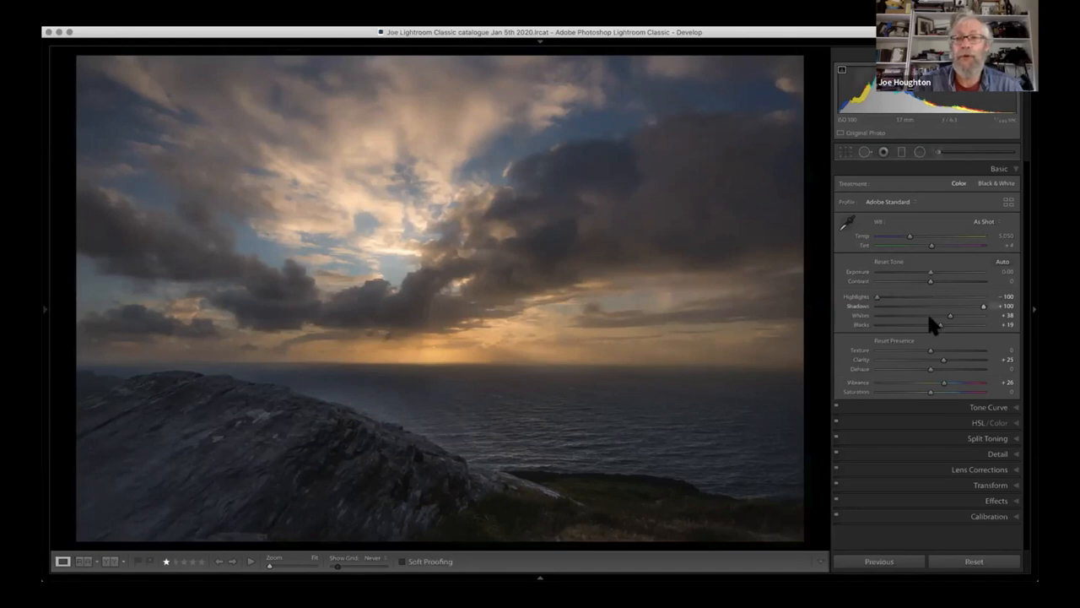
alt+click(893, 262)
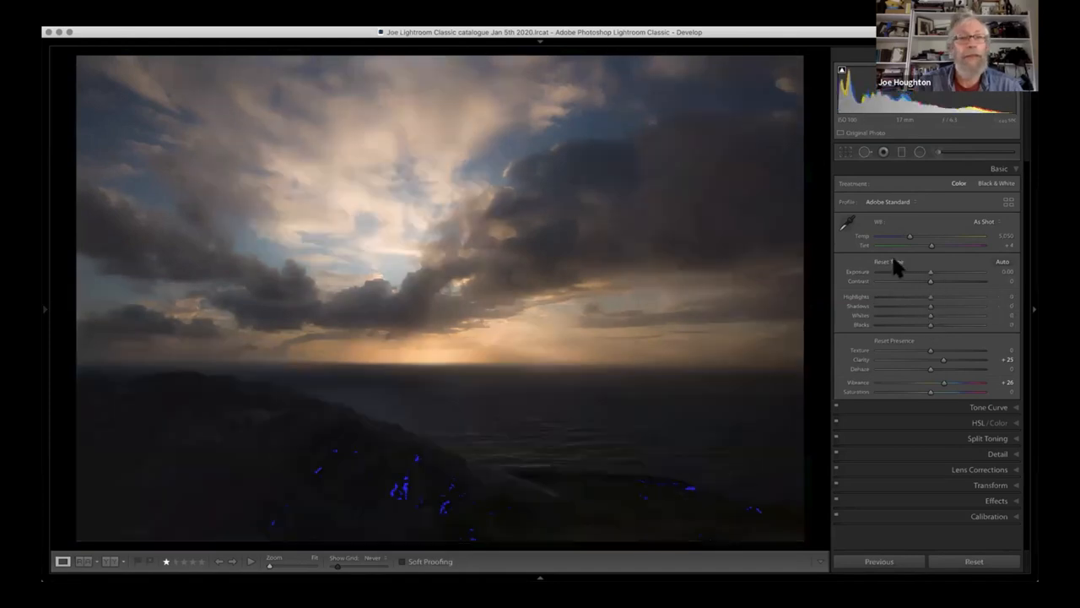
alt+click(898, 340)
key(alt)
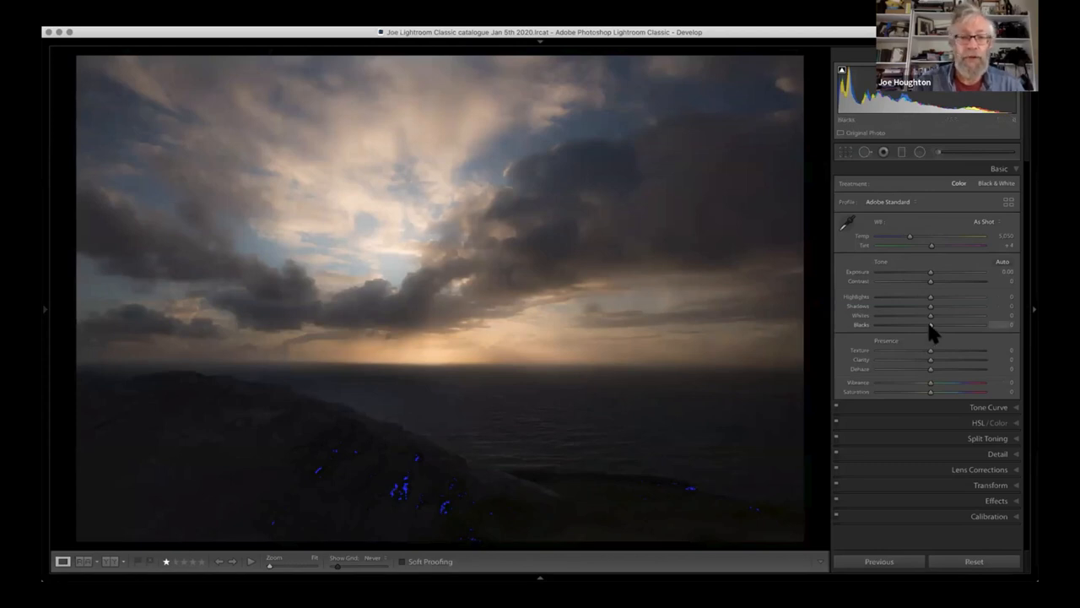
- Set the seascape's Blacks to +27 and Whites to +9
drag(938, 325, 944, 324)
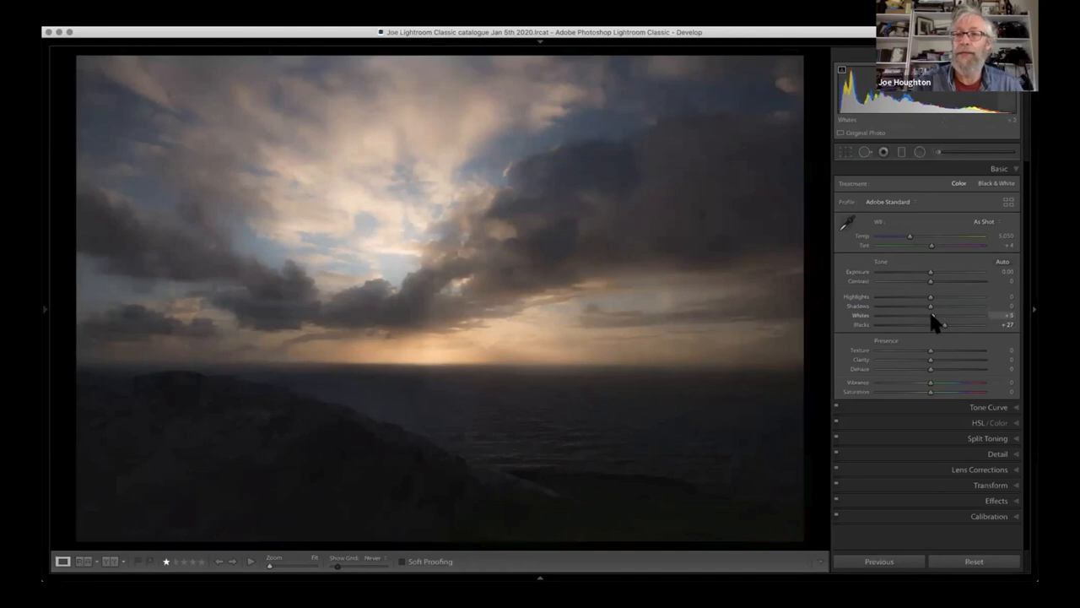
click(944, 315)
drag(946, 315, 948, 317)
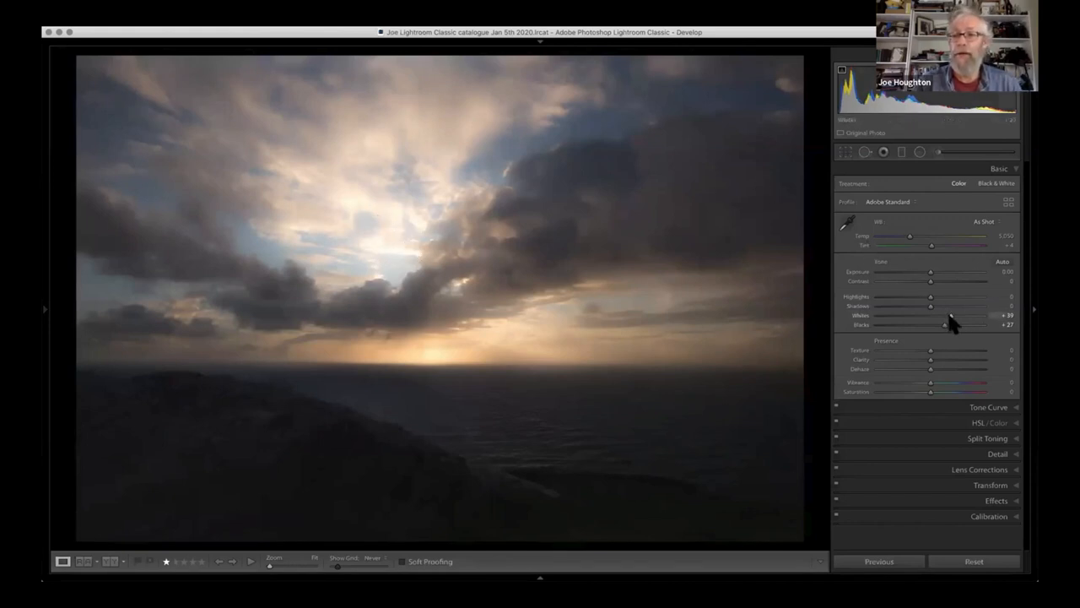
drag(944, 314, 942, 315)
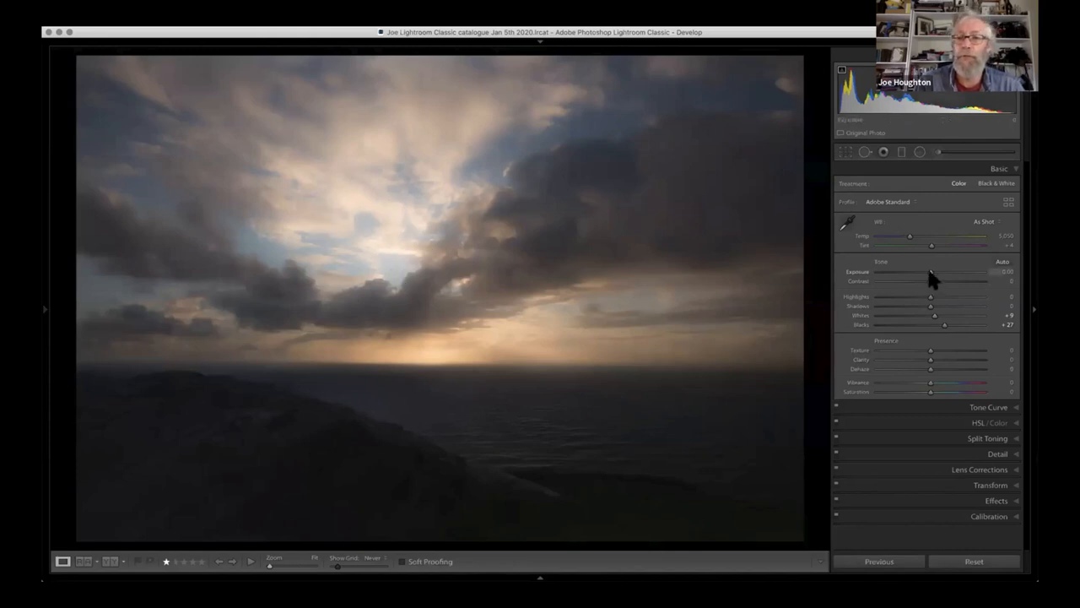
- Try brightening the whole seascape with Exposure at about +2.05, and reset Exposure to 0
drag(930, 274, 940, 272)
click(956, 273)
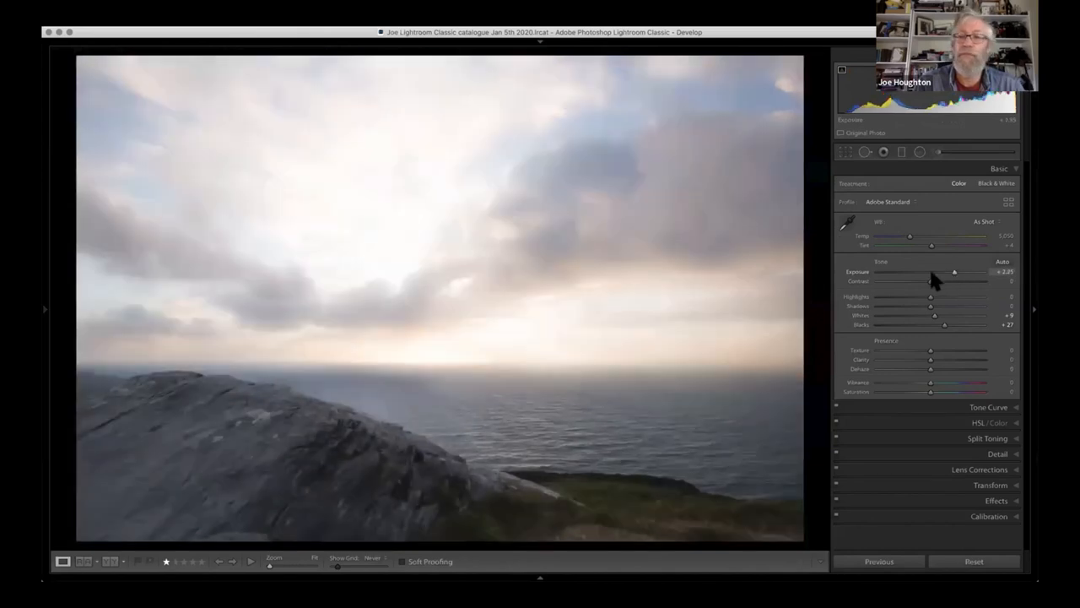
click(931, 272)
double_click(931, 273)
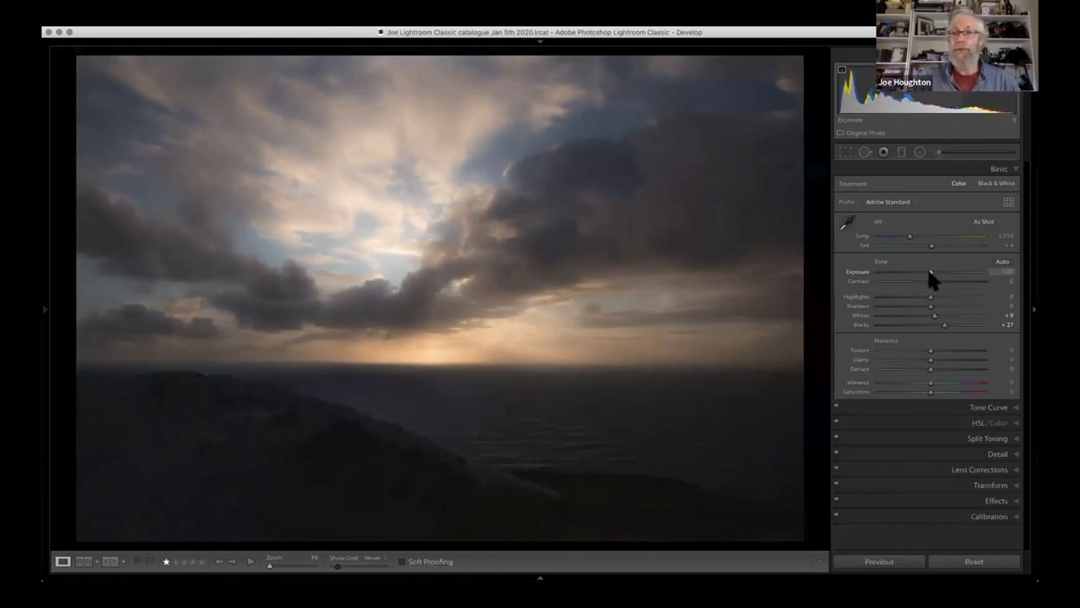
- Add a graduated filter with Exposure 4.00 over the sea and rocks, with its narrow transition centred on the horizon
click(901, 153)
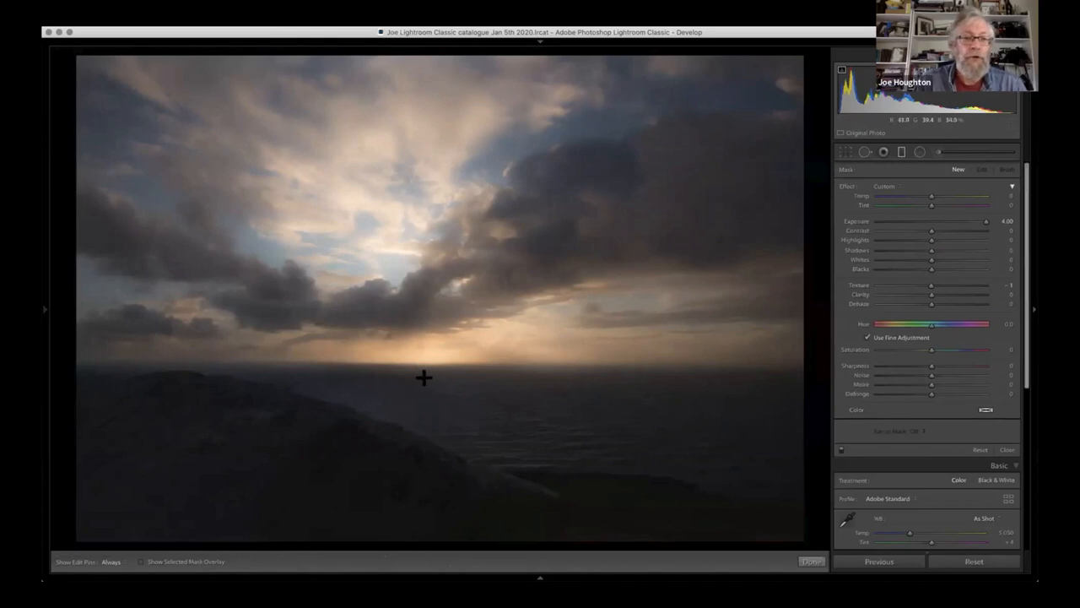
drag(425, 442, 424, 321)
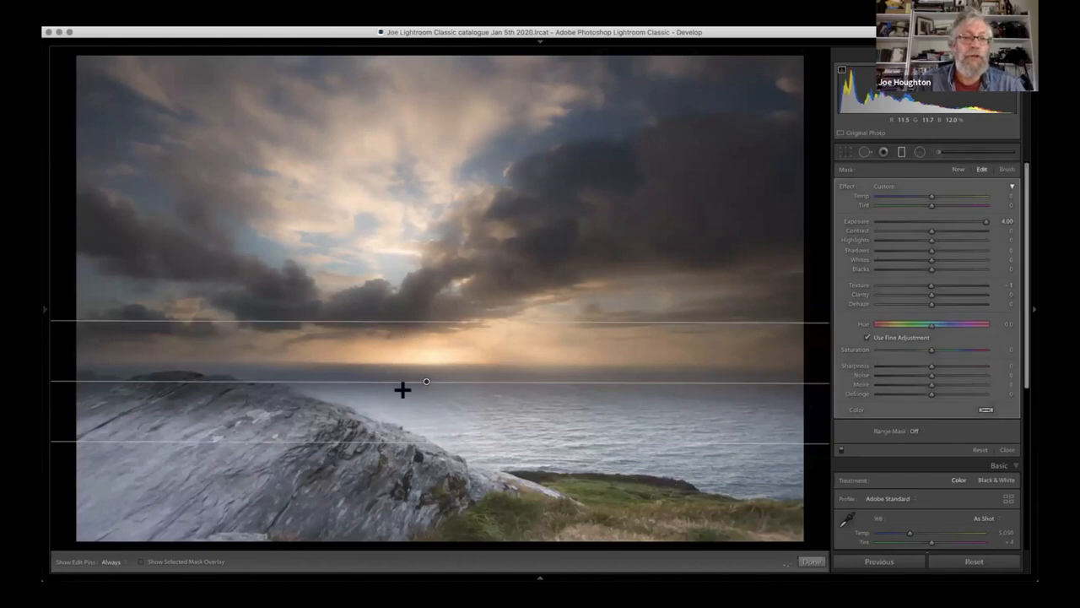
drag(433, 318, 426, 362)
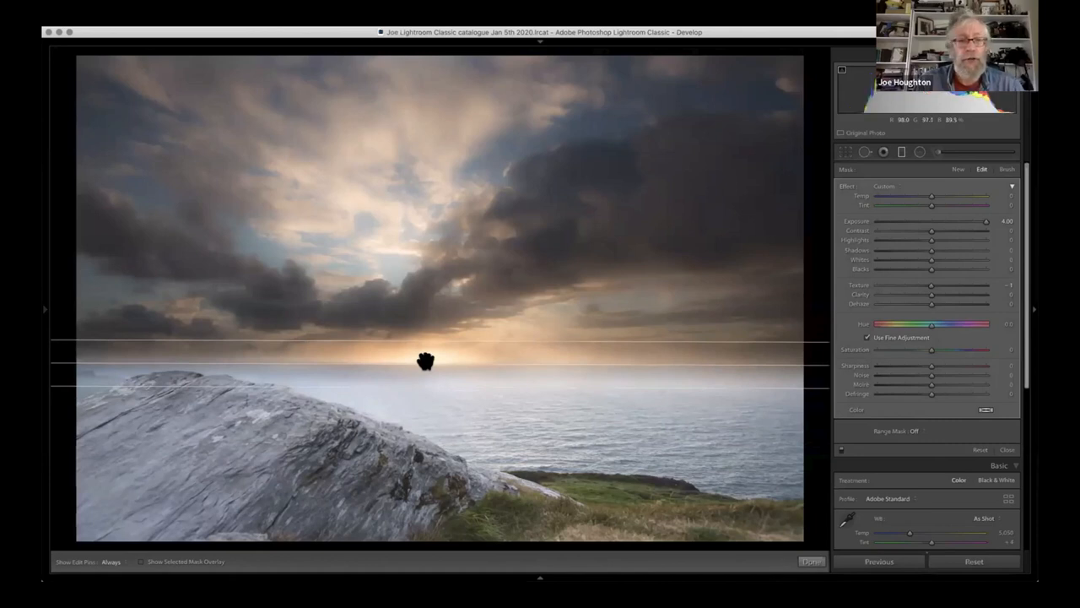
- Toggle the graduated filter's mask overlay on and off to check which area it covers
key(o)
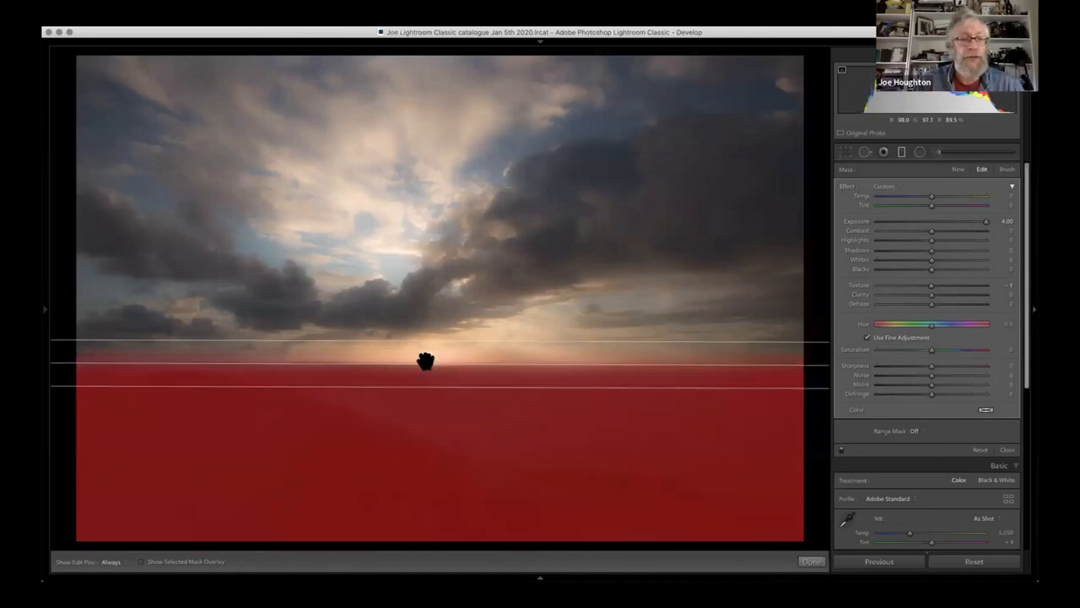
key(o)
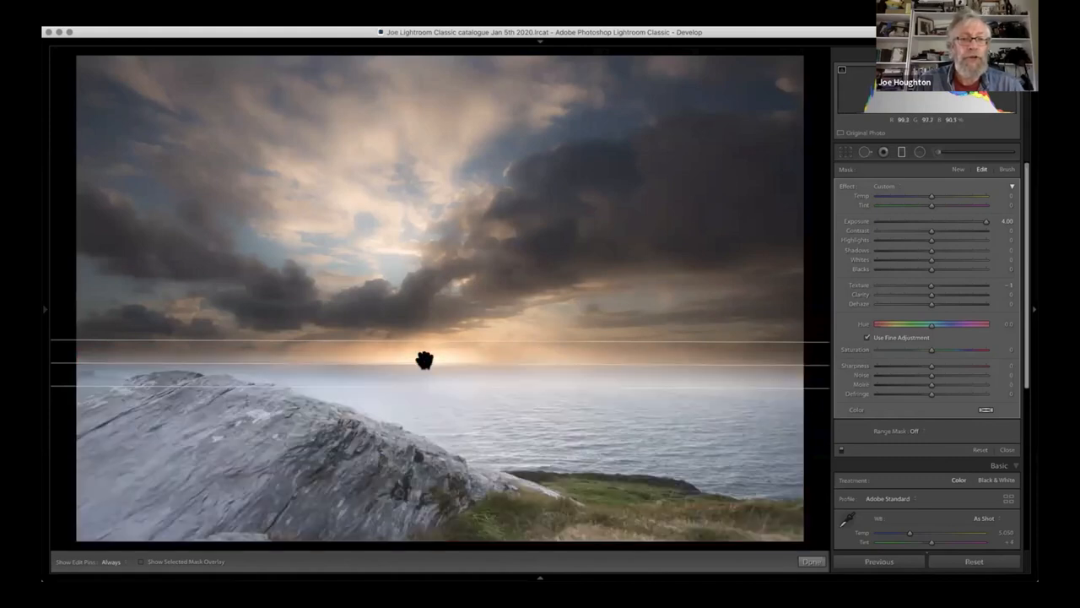
key(o)
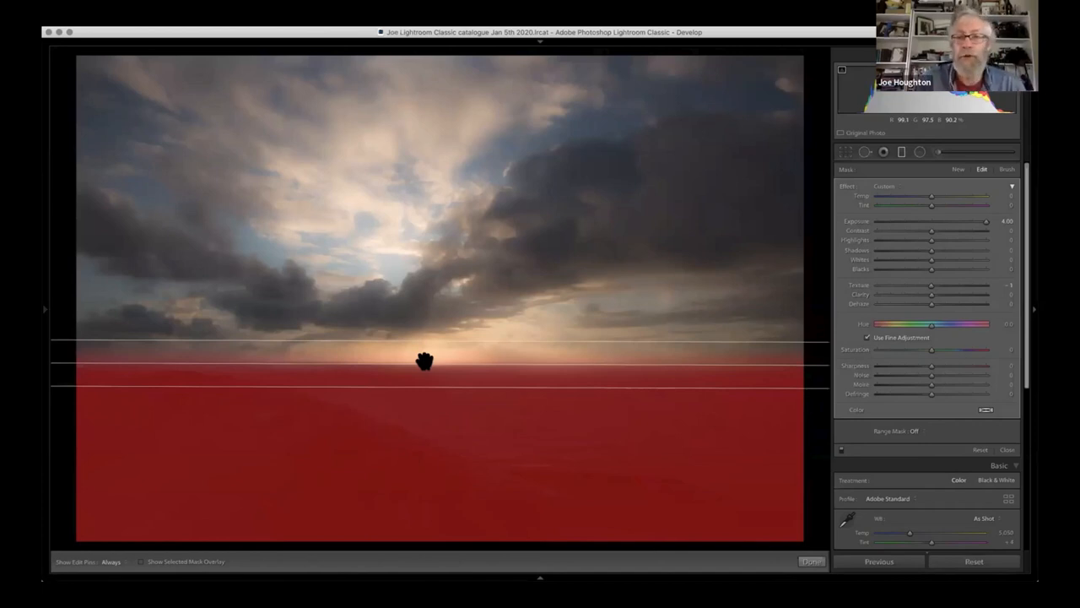
key(o)
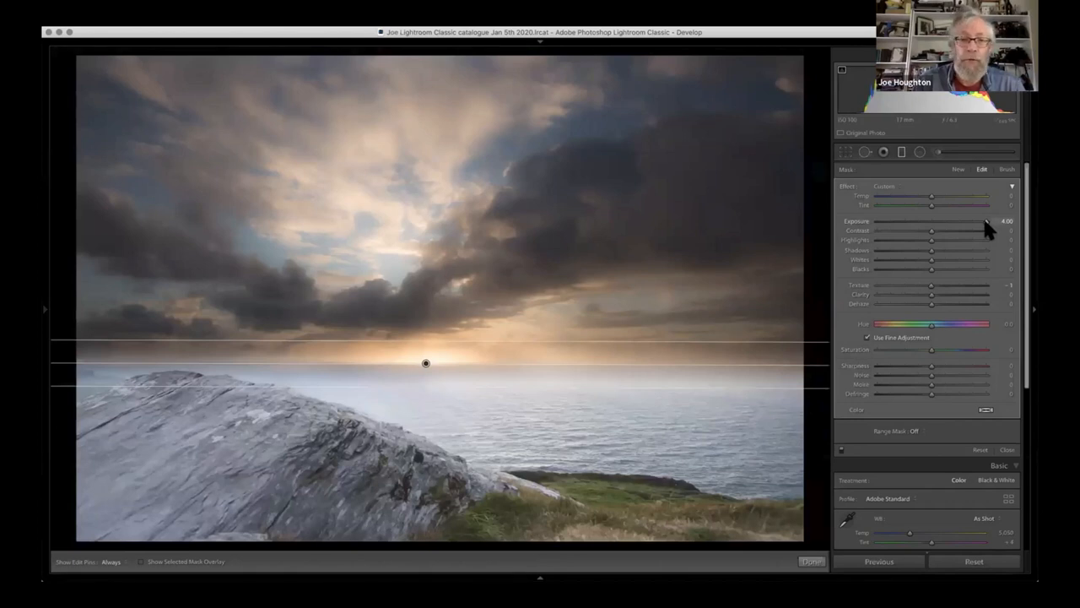
- Set the foreground graduated filter's Exposure to 1.60
drag(955, 213, 955, 220)
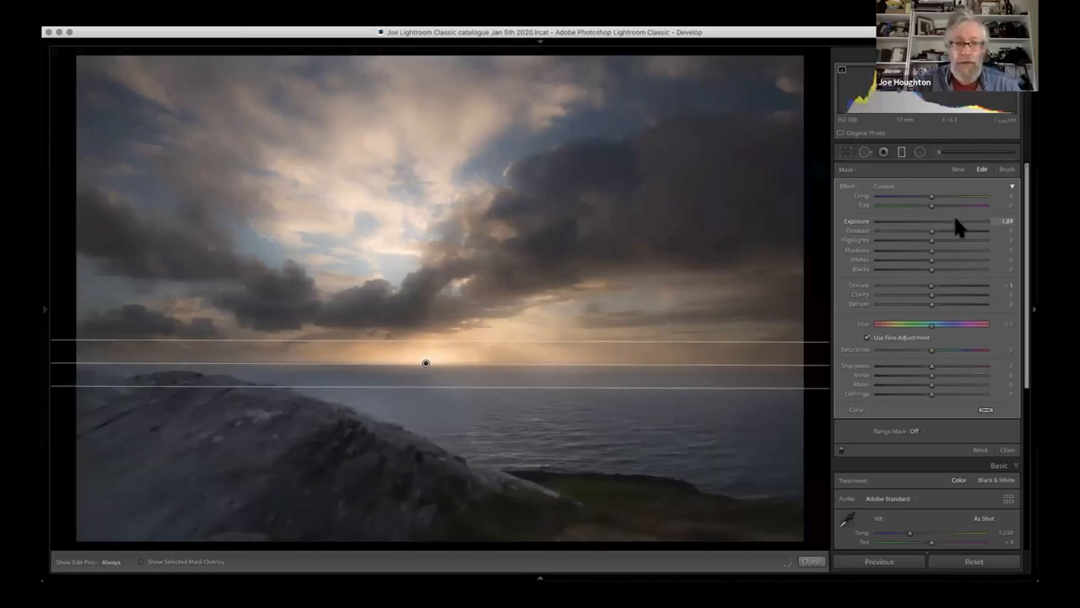
mouse_move(952, 221)
mouse_down()
mouse_move(933, 224)
mouse_move(951, 221)
mouse_up()
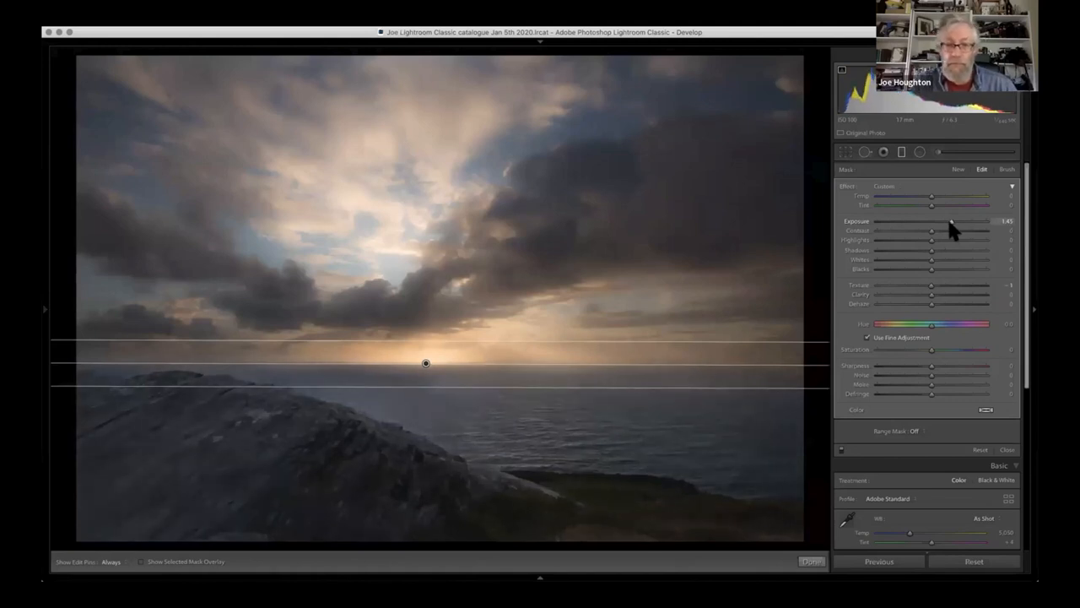
drag(951, 221, 953, 222)
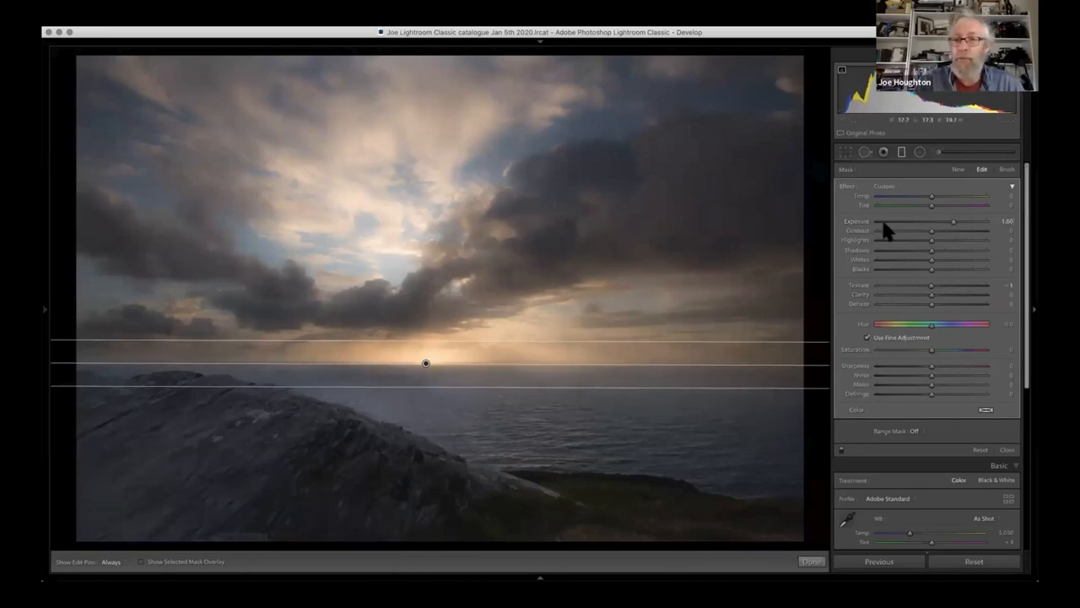
- Try raising the foreground filter's Shadows to about 88, and bring them back to near zero
click(952, 250)
mouse_move(940, 249)
mouse_down()
mouse_move(917, 252)
mouse_move(932, 251)
mouse_up()
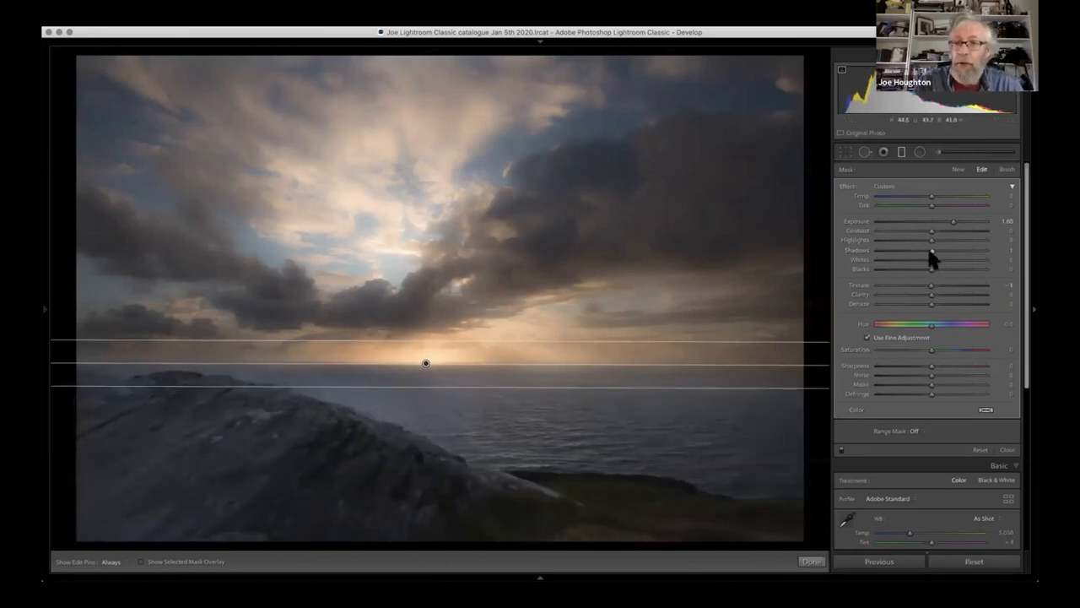
click(978, 251)
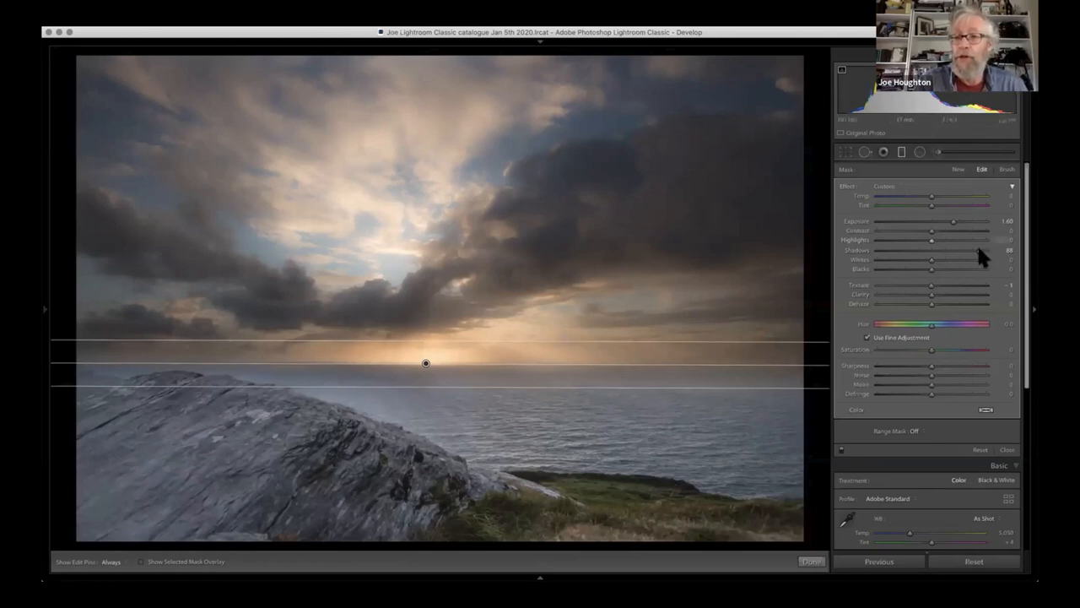
click(933, 250)
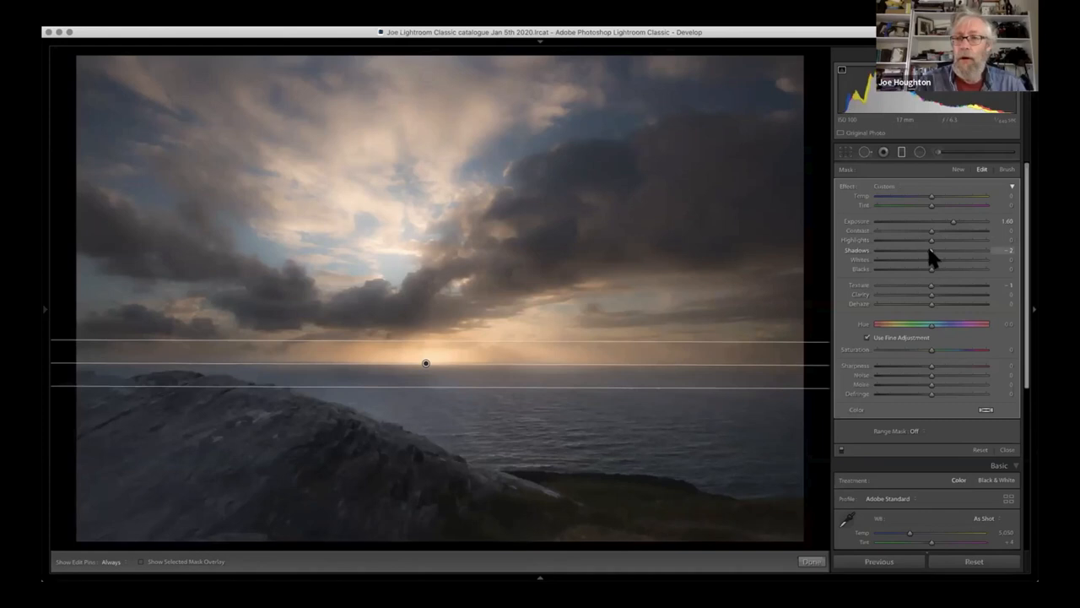
- Finish the foreground filter and add a second graduated filter covering the sky, with its transition across the horizon
click(900, 152)
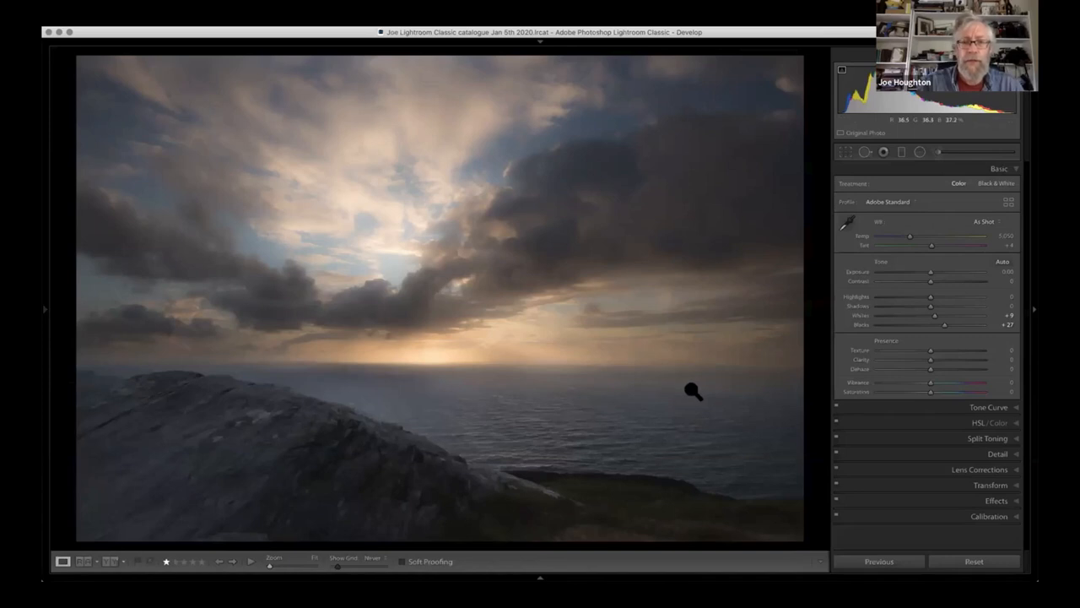
click(901, 152)
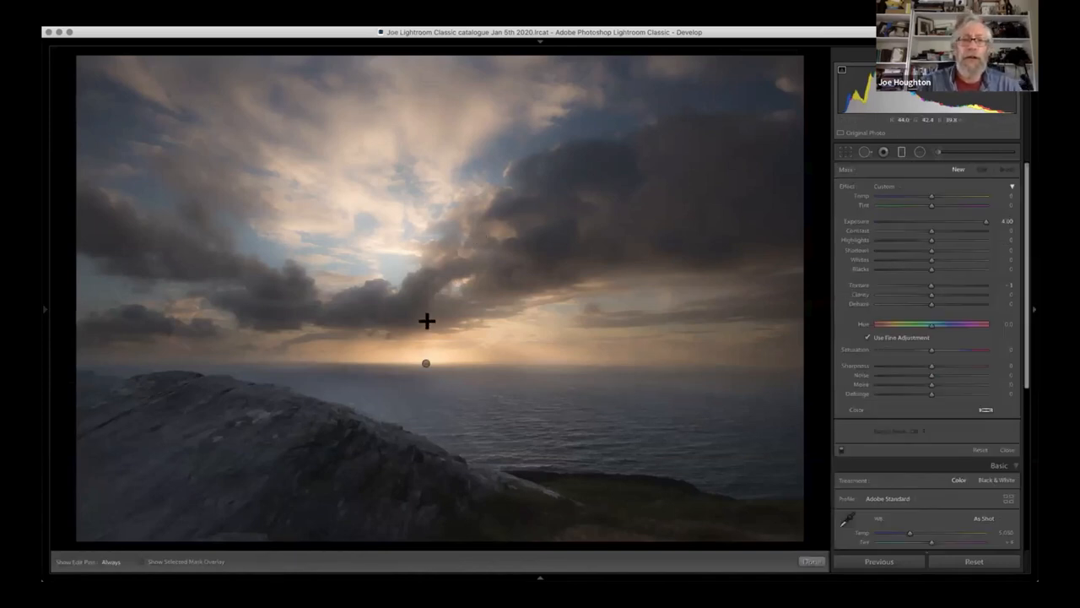
drag(426, 341, 426, 384)
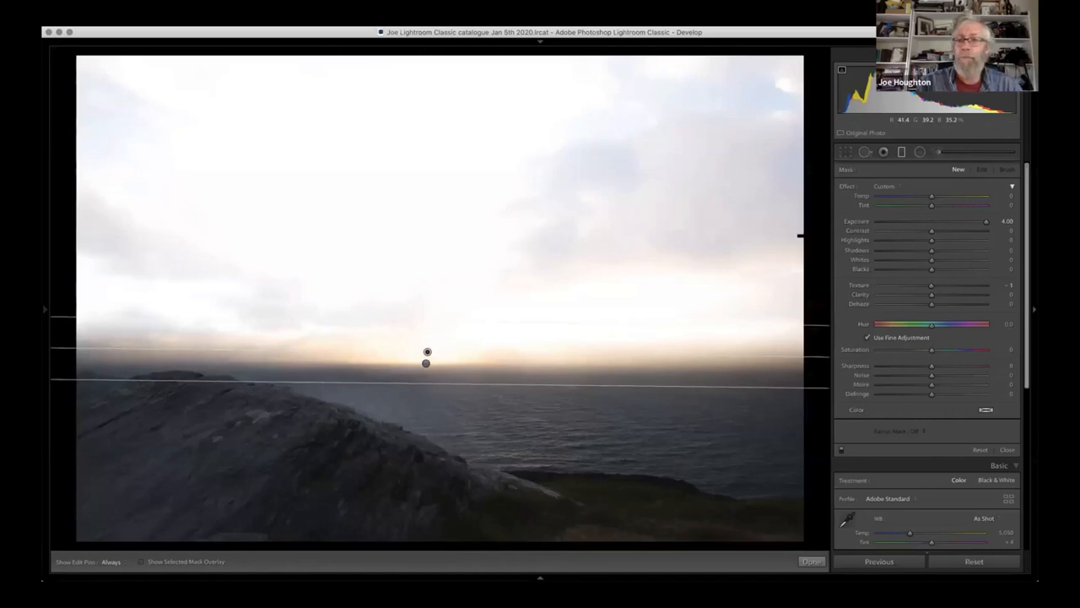
- Set the sky graduated filter's Exposure to 1.43
click(931, 221)
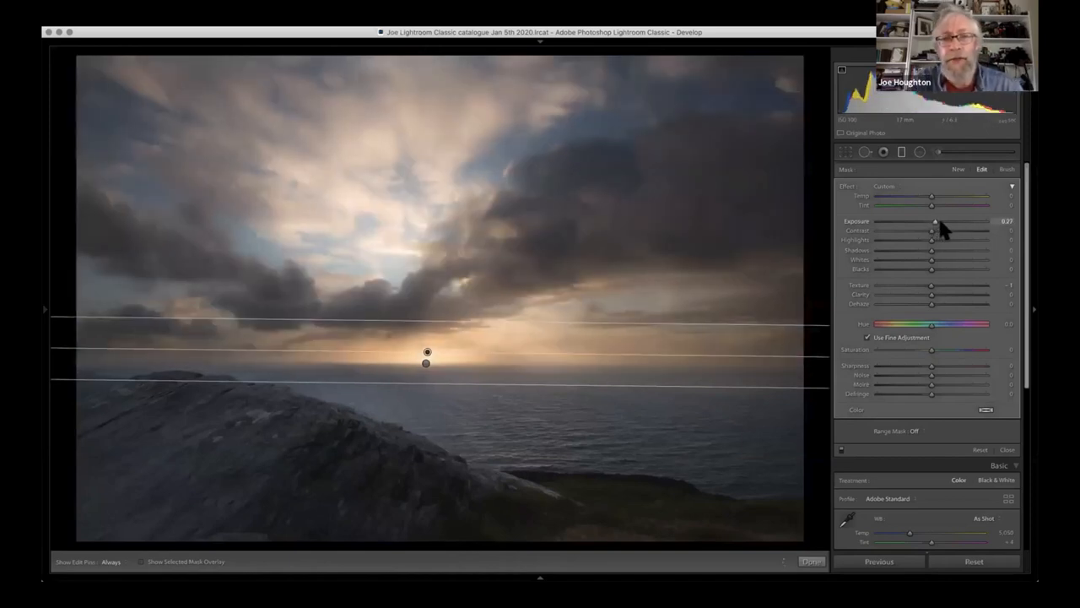
drag(938, 221, 944, 222)
click(947, 222)
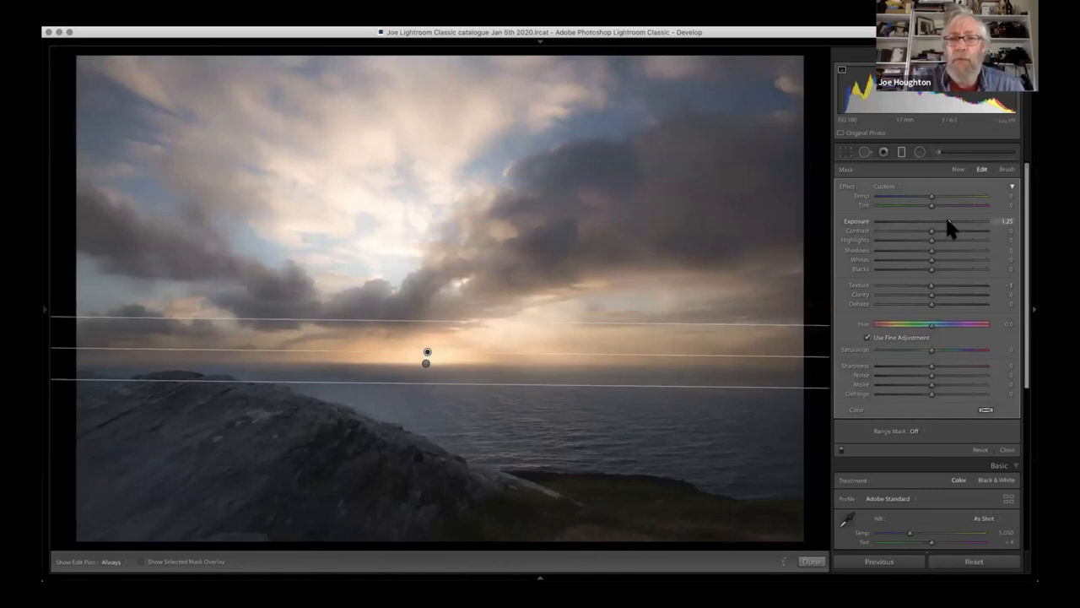
drag(947, 221, 950, 221)
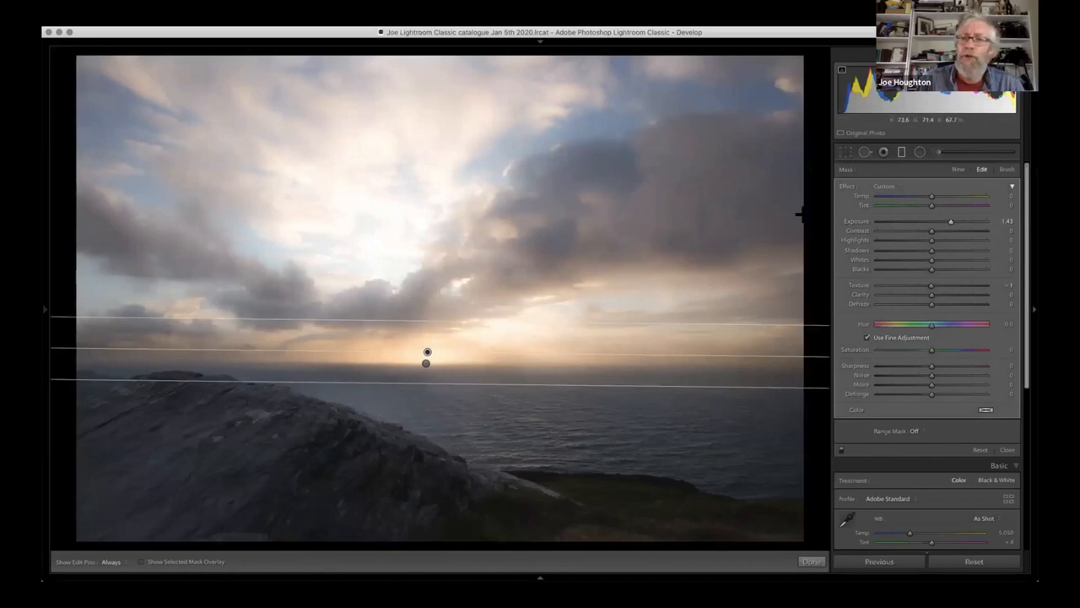
- Add a Luminance range mask to the sky graduated filter and limit its range to 0/44
click(919, 429)
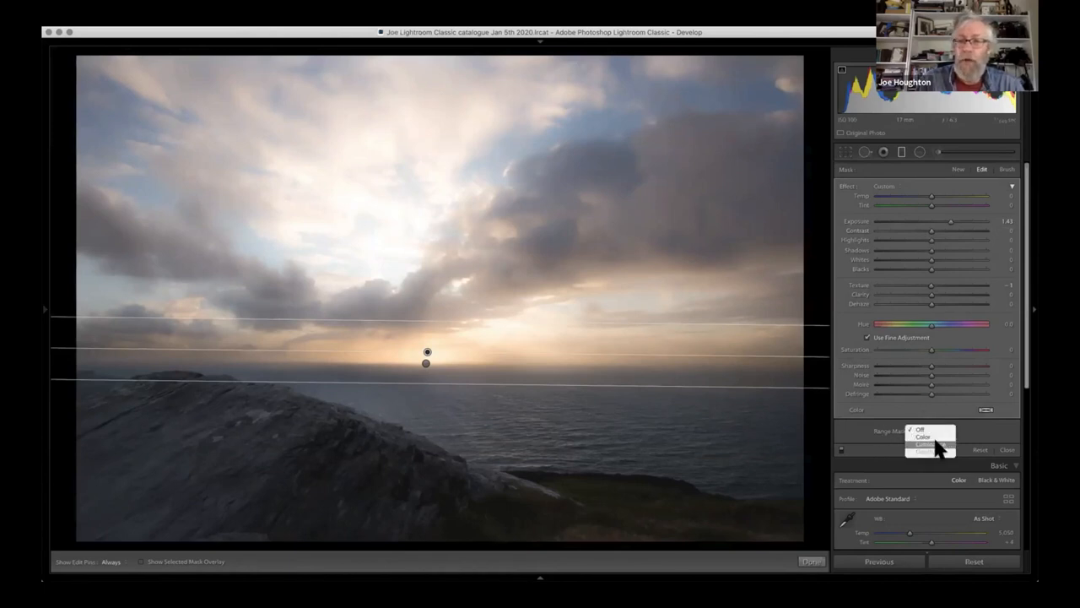
click(937, 444)
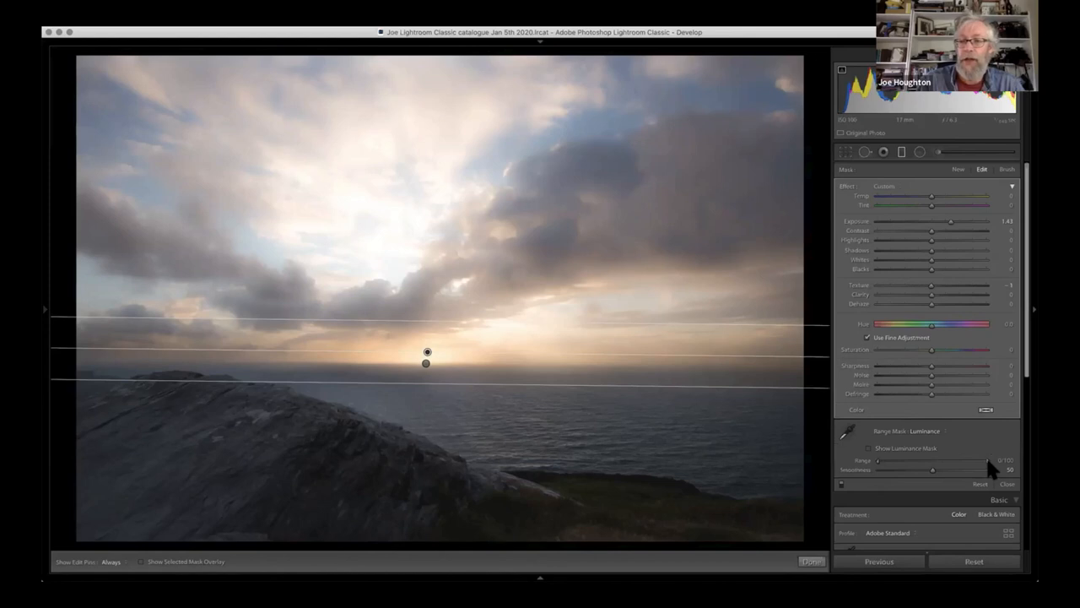
drag(983, 461, 923, 459)
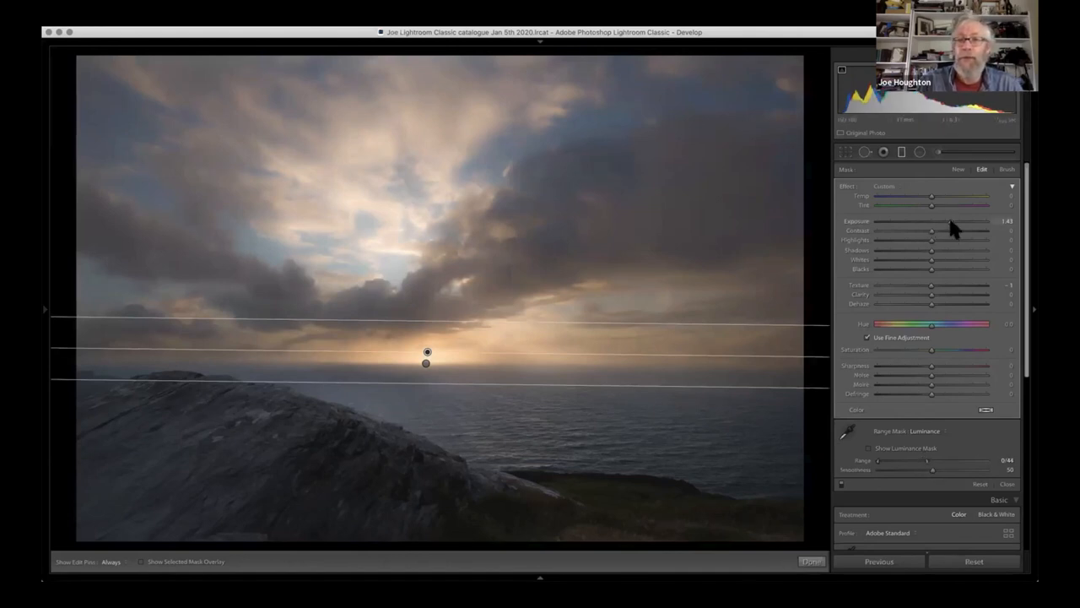
- Lower the sky graduated filter's Exposure to 0.89
drag(983, 218, 942, 224)
key(Down)
key(Down)
key(Down)
key(Down)
key(Down)
key(Down)
key(Down)
key(Down)
key(Down)
key(Down)
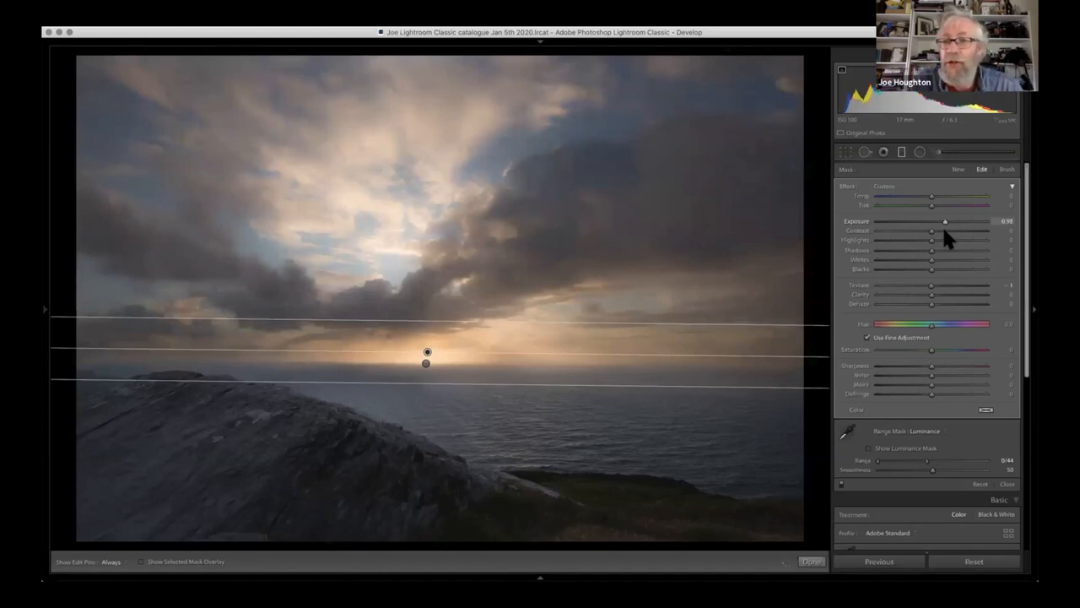
drag(942, 227, 942, 226)
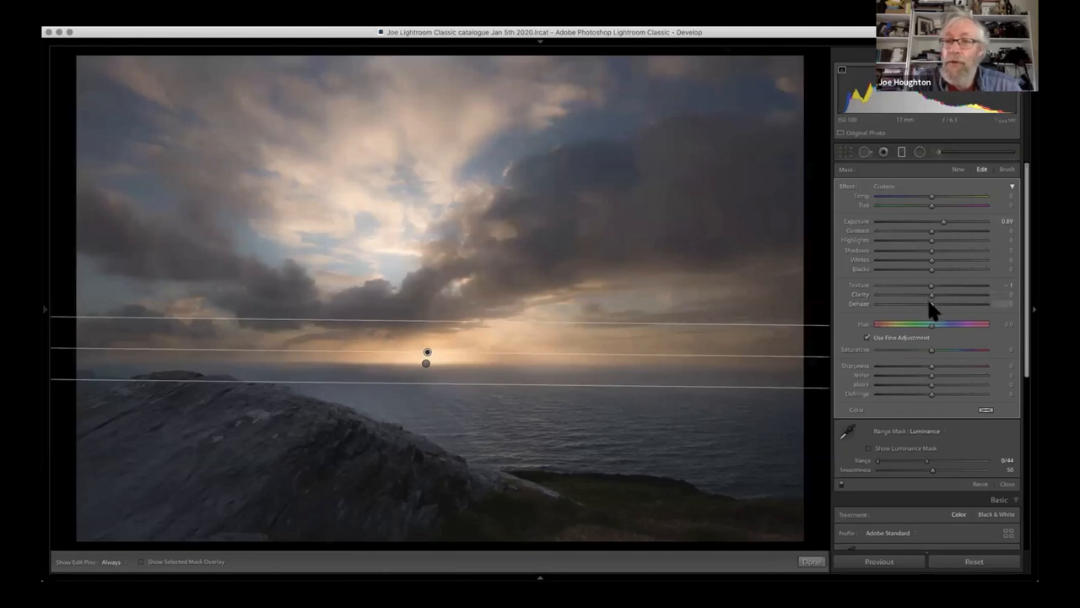
- Set the sky graduated filter's Dehaze to 23, Clarity to 30 and Exposure to 0.95
drag(929, 304, 942, 305)
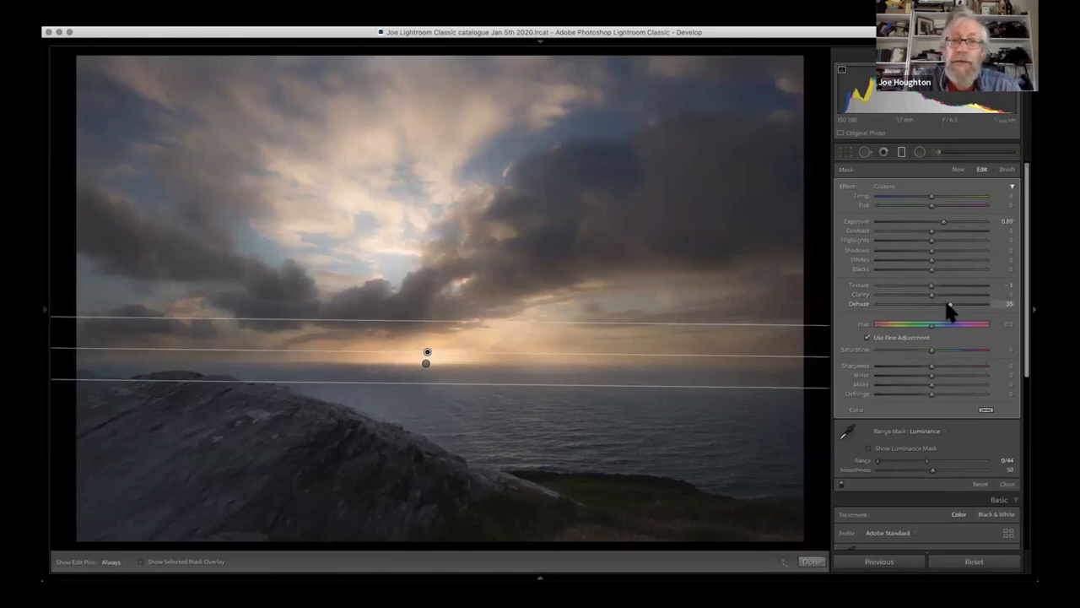
drag(942, 304, 938, 303)
drag(936, 251, 938, 218)
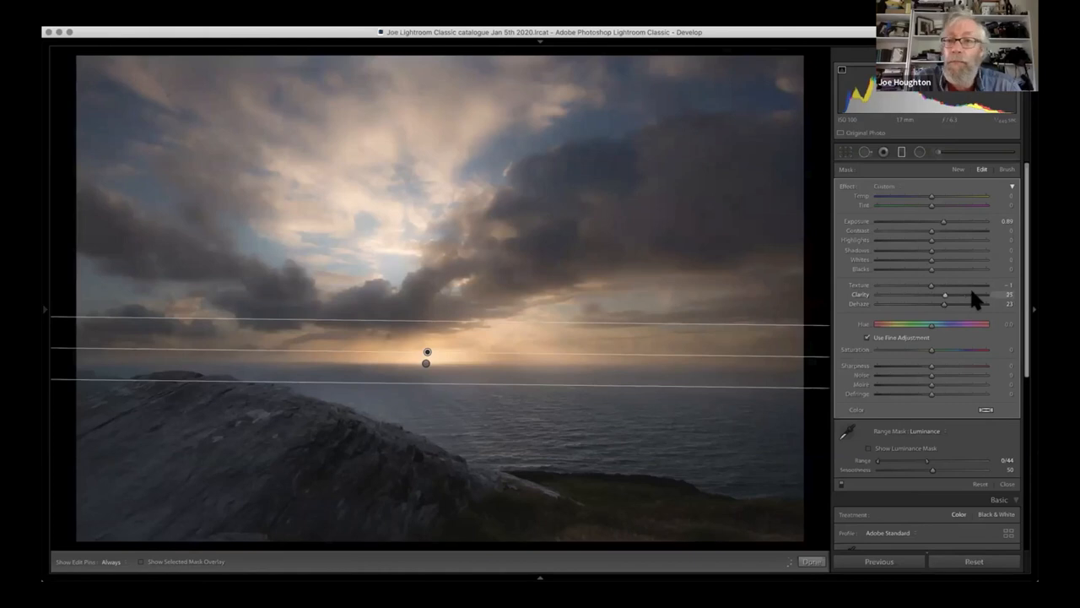
drag(944, 227, 943, 222)
click(947, 221)
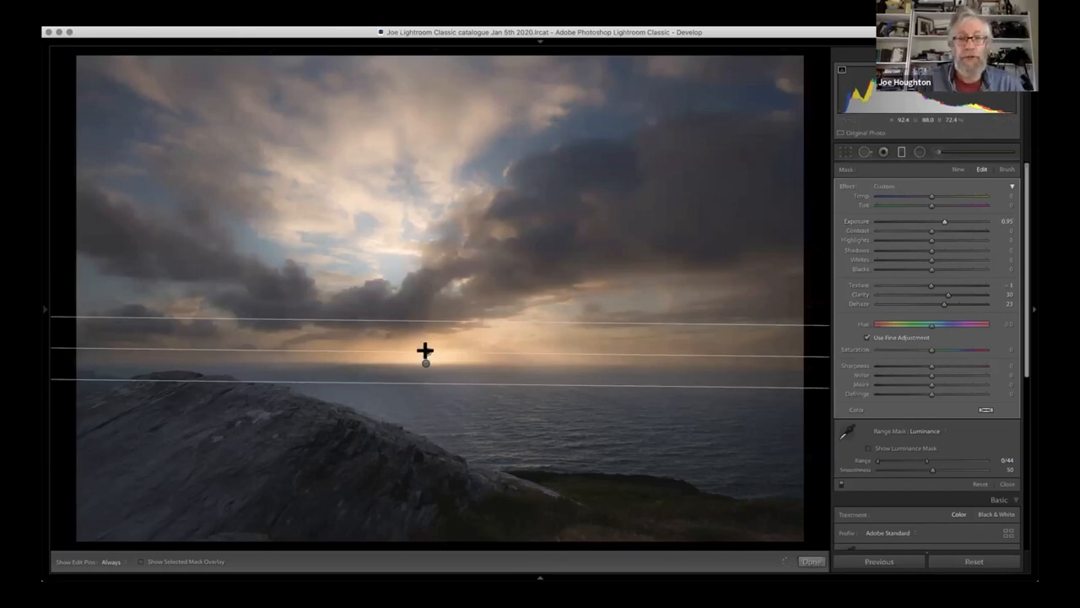
- Replace the sky graduated filter with an adjustment brush mask painted over the large dark cloud right of the sun, using brush size 17
key(Delete)
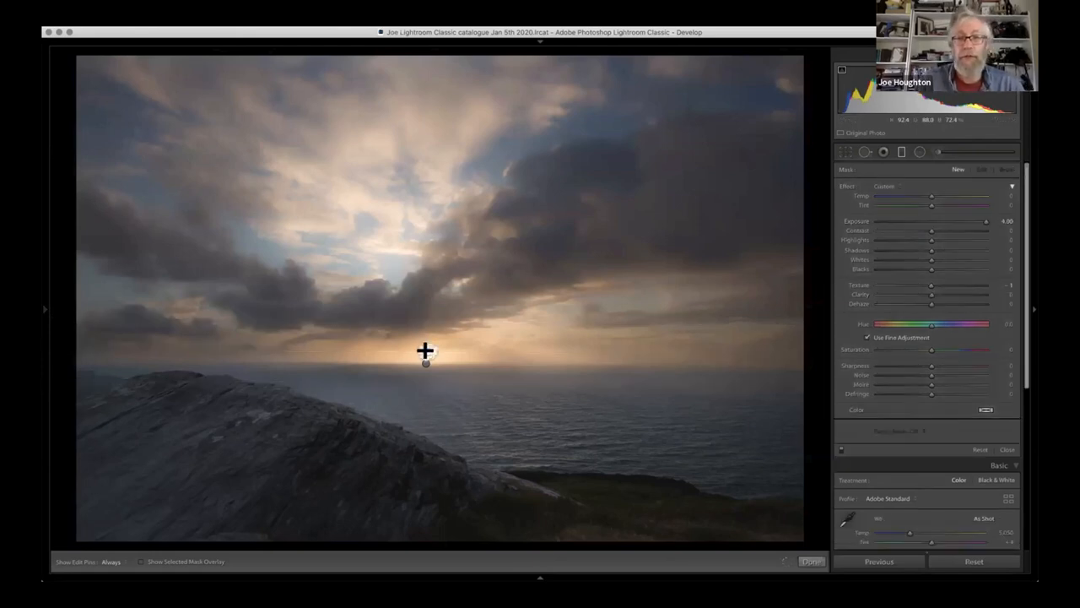
click(938, 151)
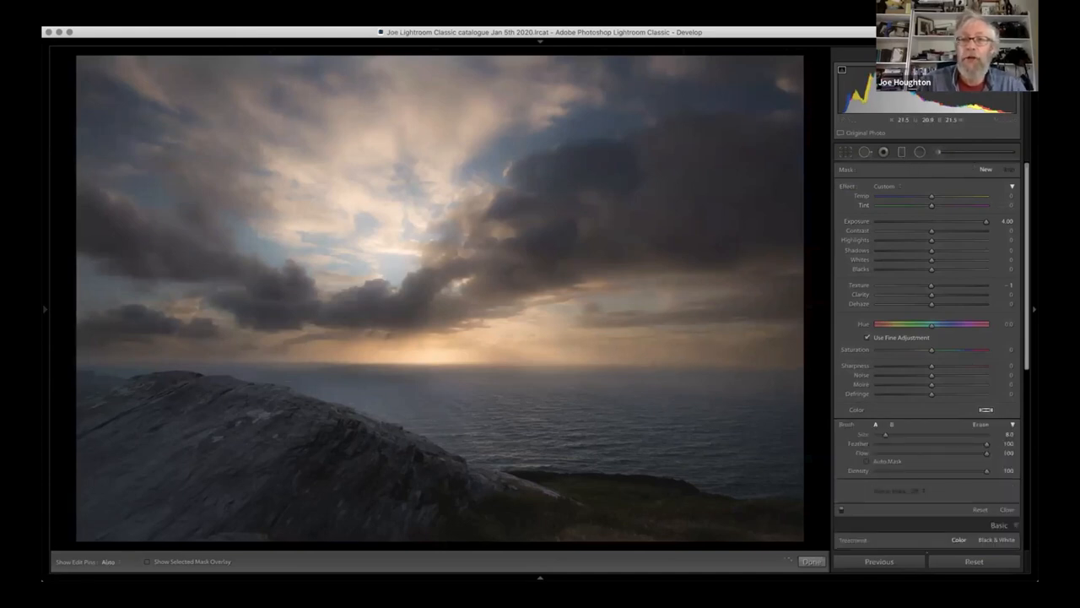
scroll(768, 108, up, 5)
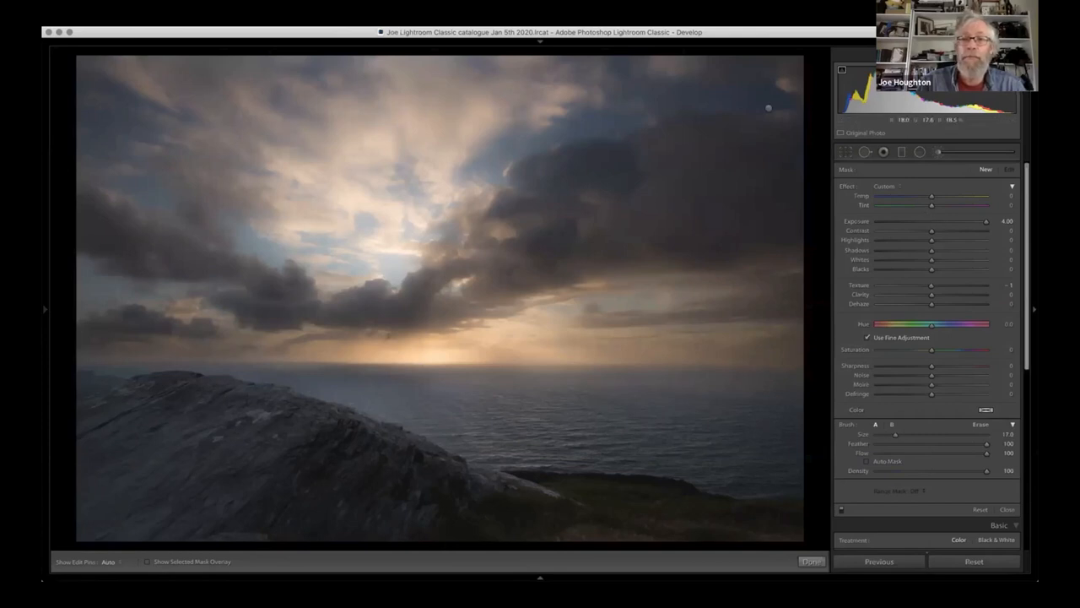
mouse_move(754, 180)
mouse_down()
mouse_move(682, 179)
mouse_move(477, 261)
mouse_move(541, 169)
mouse_up()
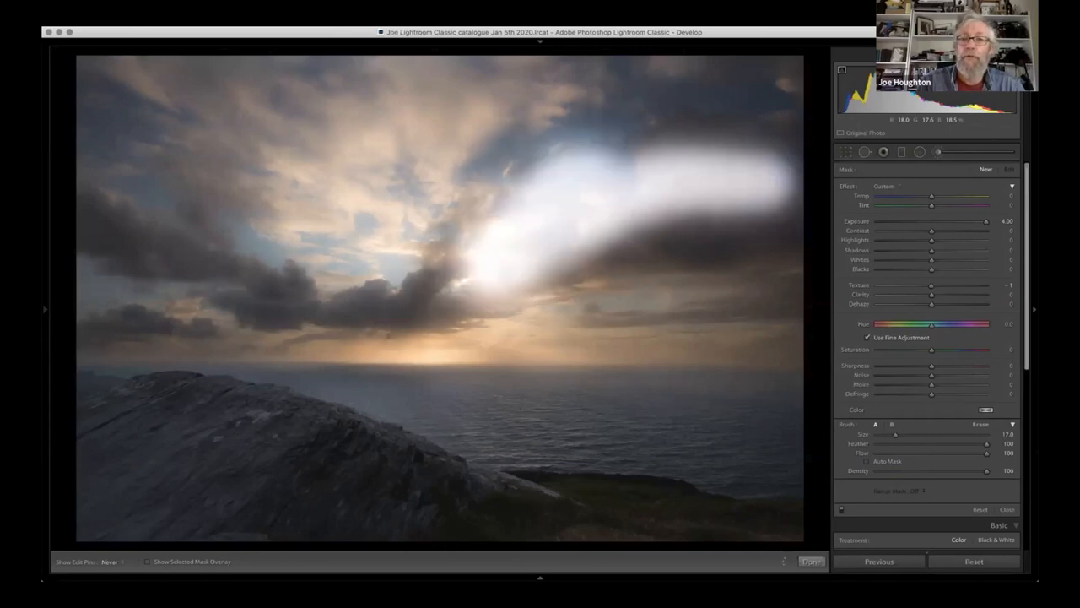
drag(751, 180, 617, 226)
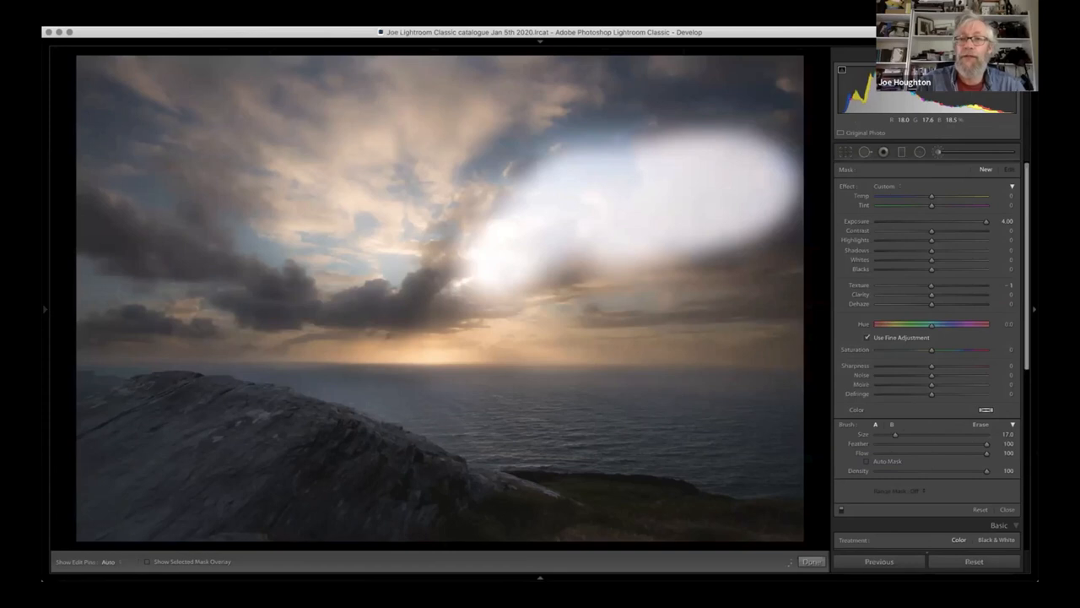
mouse_move(781, 139)
mouse_down()
mouse_move(780, 208)
mouse_move(694, 240)
mouse_move(561, 259)
mouse_up()
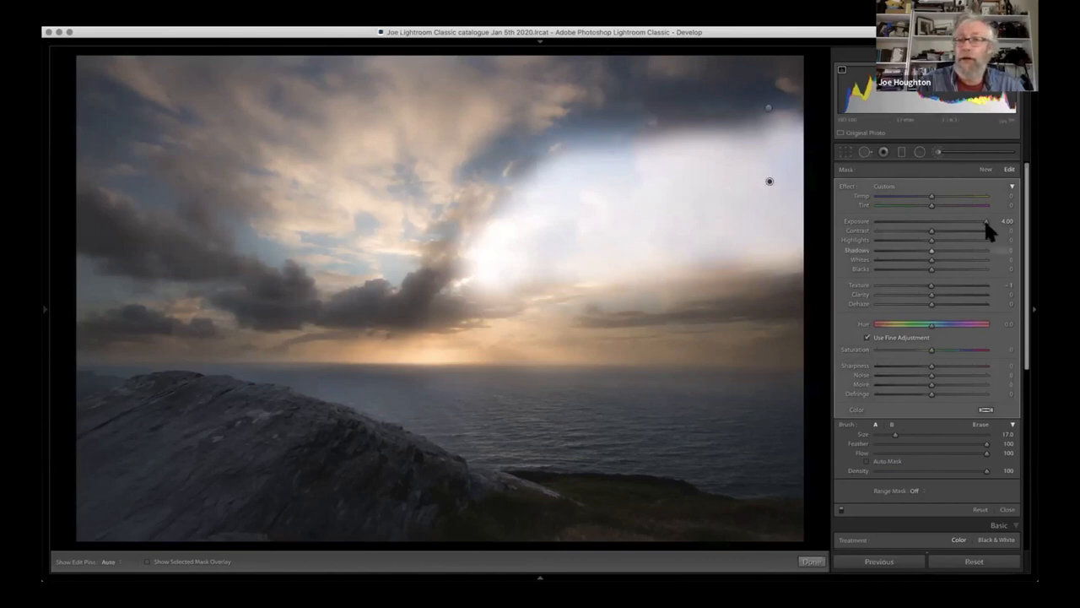
- Set the cloud brush mask's Exposure to about 0.53
drag(984, 221, 983, 220)
click(930, 221)
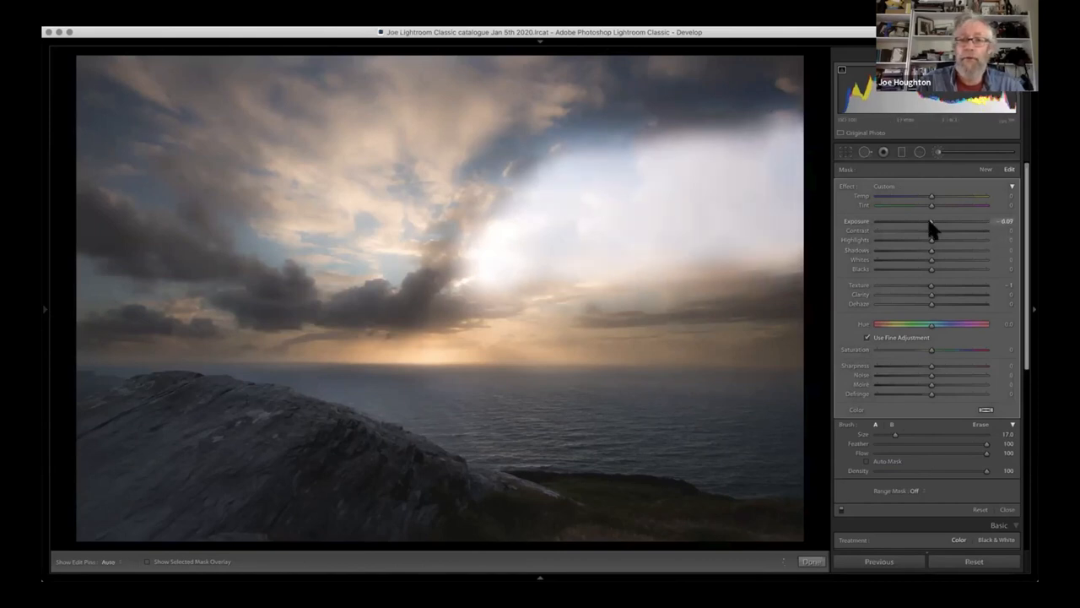
drag(942, 220, 937, 222)
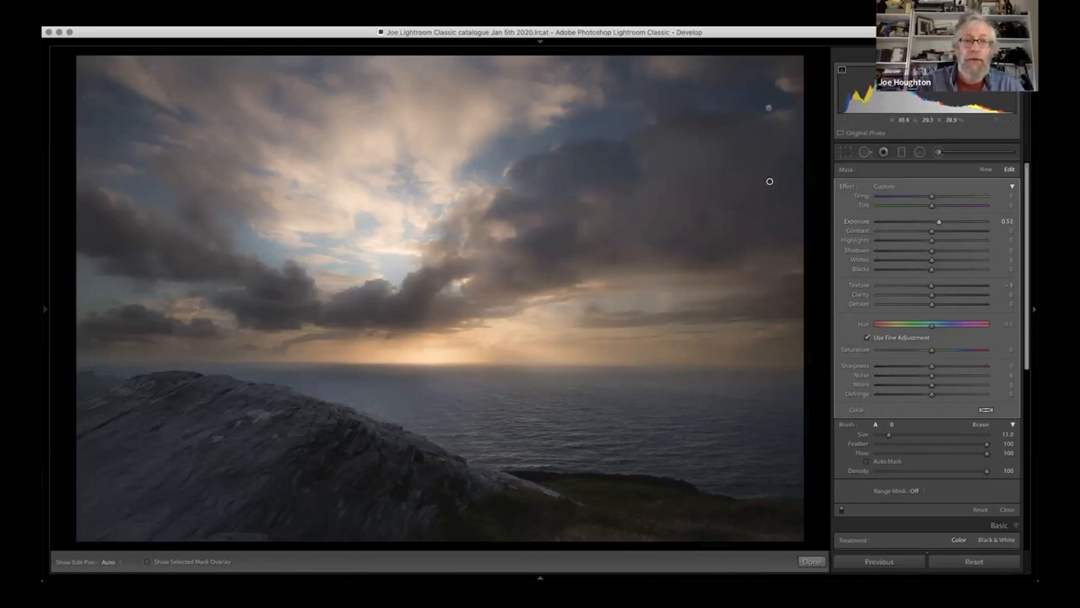
- Extend the brush mask over the dark clouds left of the sun with smaller brush sizes down to 7, and close the brush
key(h)
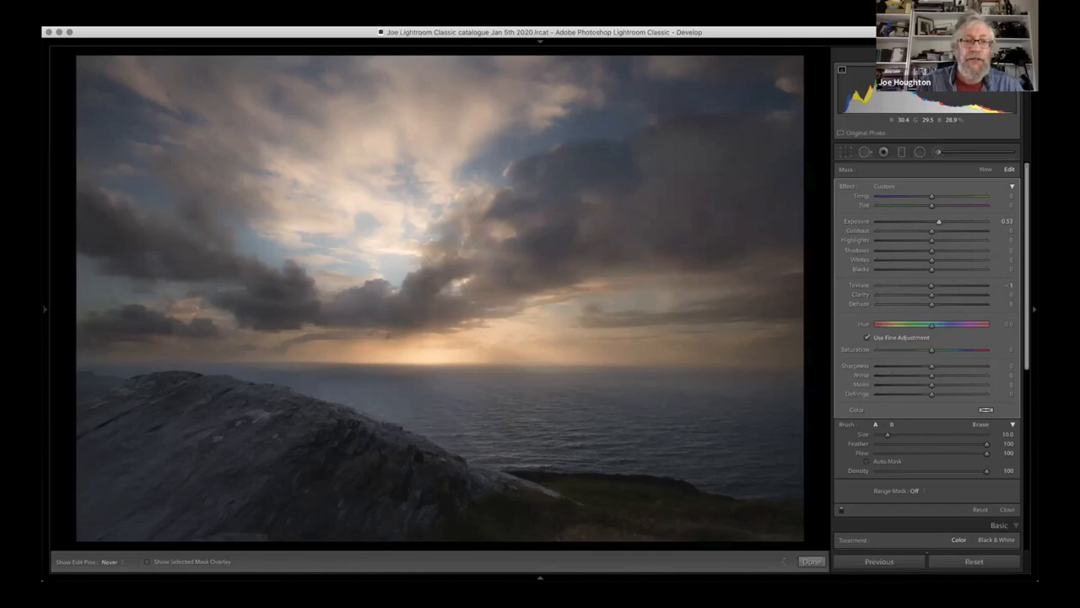
mouse_move(257, 280)
mouse_down()
mouse_move(114, 238)
mouse_move(89, 215)
mouse_up()
key(h)
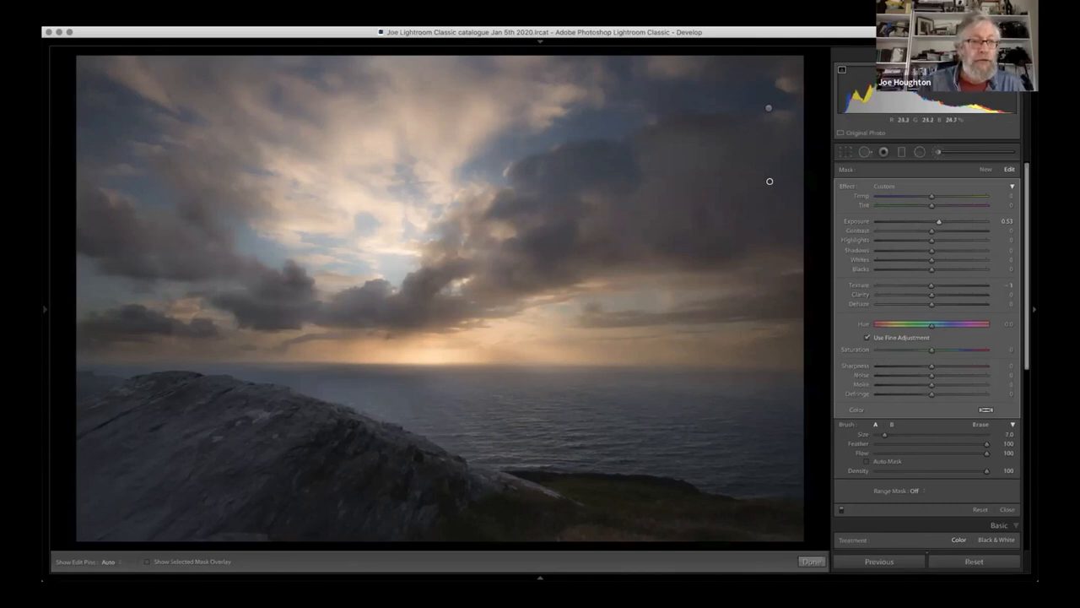
drag(110, 321, 187, 325)
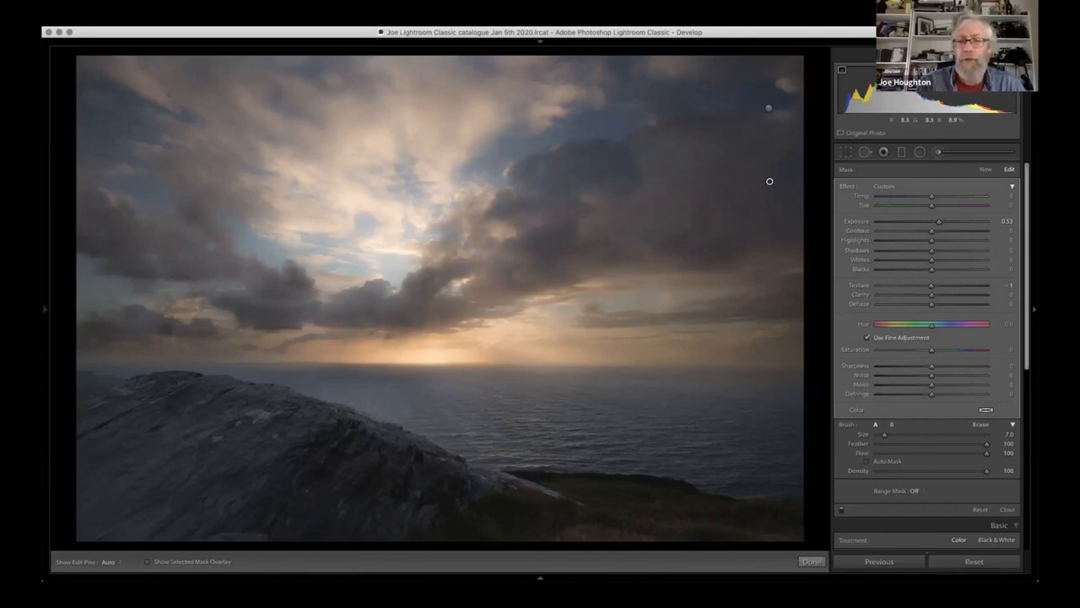
click(937, 153)
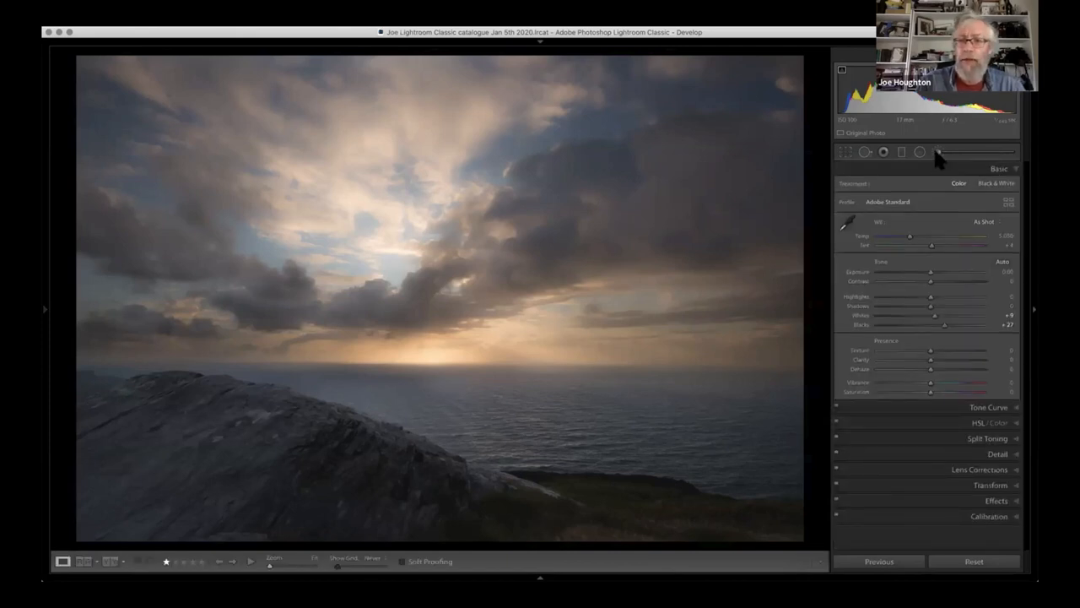
- Begin a new adjustment brush mask with Auto Mask enabled and paint around the edges of the foreground rock at size 7
click(937, 153)
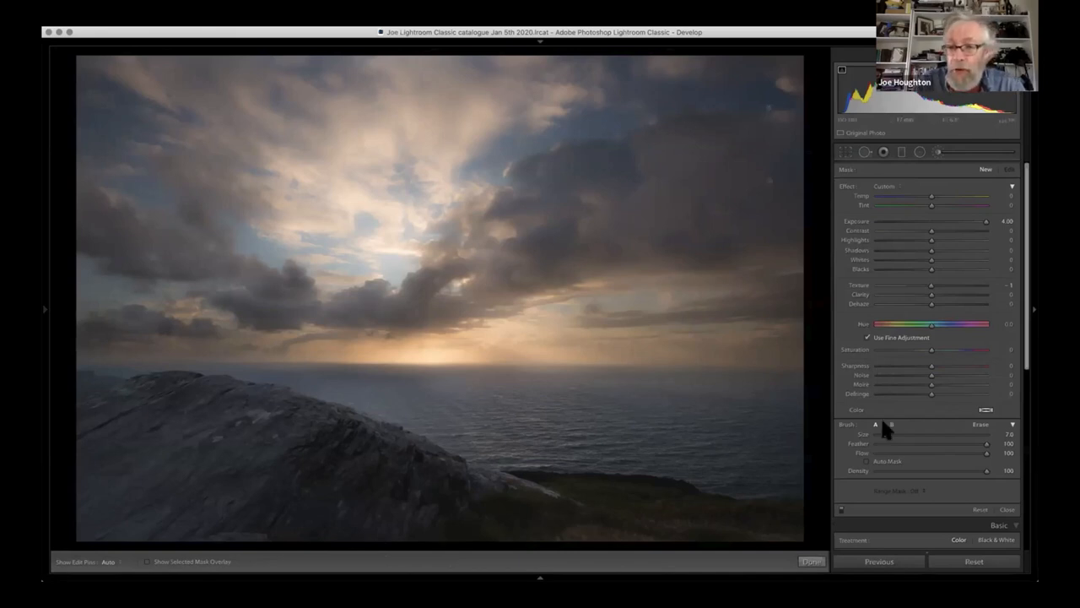
click(866, 461)
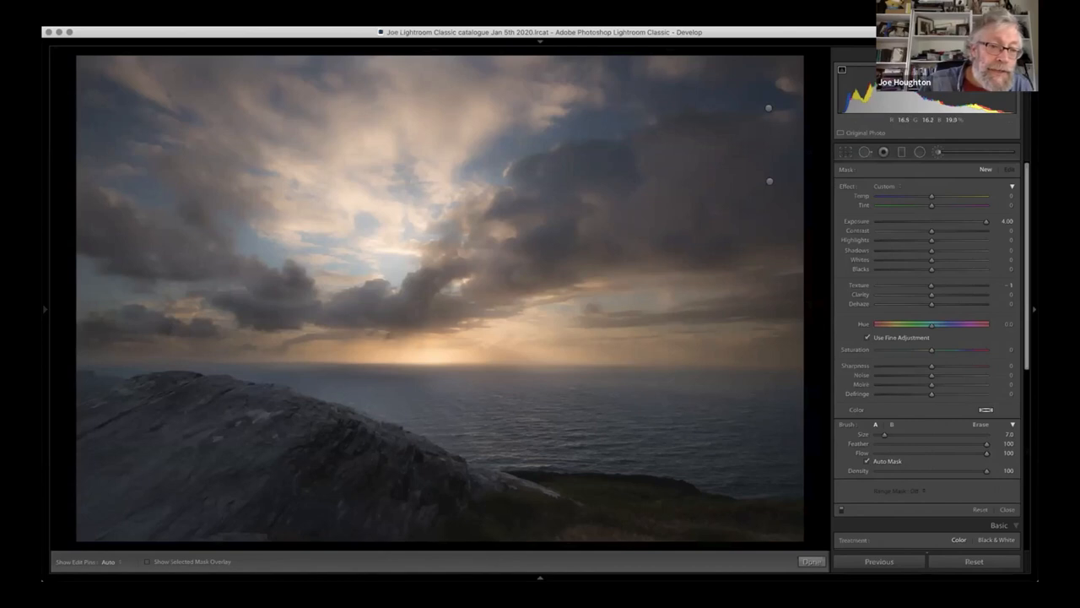
key(h)
mouse_move(78, 415)
mouse_down()
mouse_move(159, 384)
mouse_move(217, 387)
mouse_move(381, 433)
mouse_move(460, 474)
mouse_move(563, 505)
mouse_move(557, 514)
mouse_move(427, 528)
mouse_move(84, 531)
mouse_move(85, 422)
mouse_move(122, 456)
mouse_up()
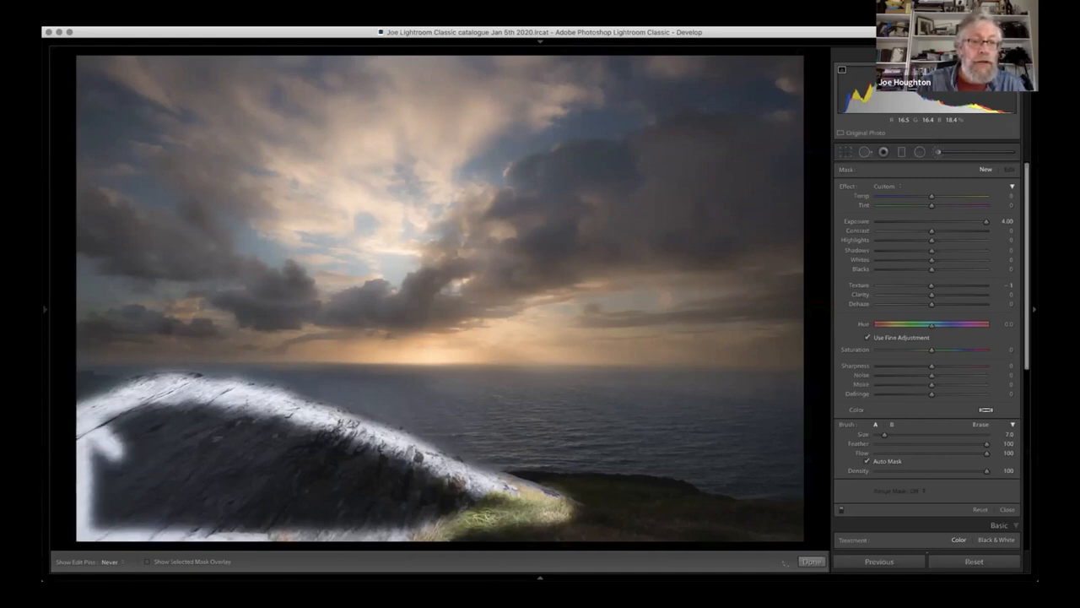
- Enlarge the brush to size 16 and fill in the interior of the foreground rock
scroll(119, 452, up, 4)
scroll(81, 413, up, 5)
key(h)
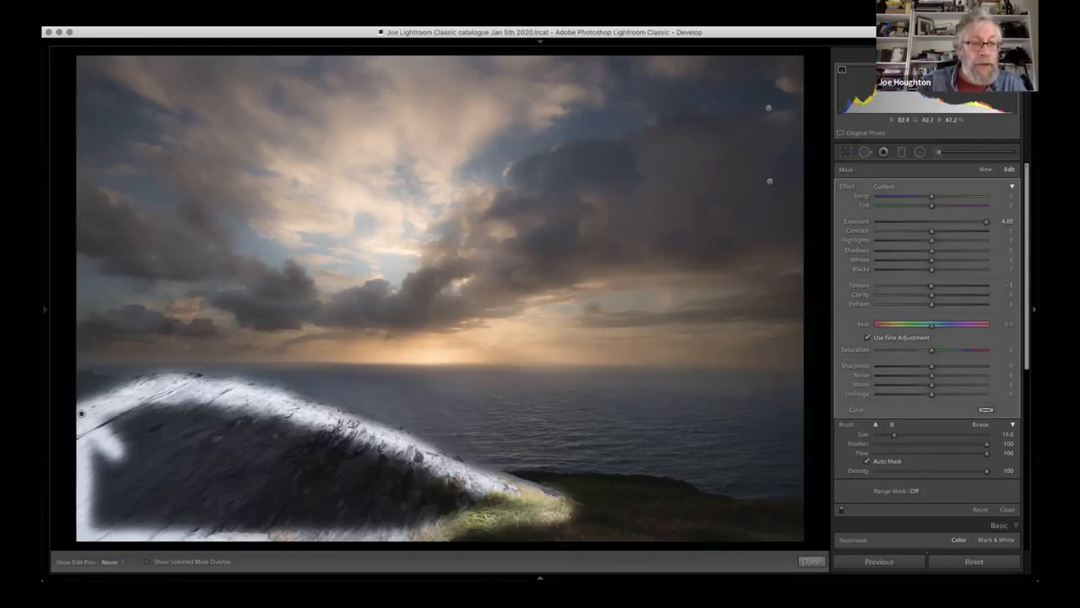
drag(81, 414, 118, 452)
mouse_move(111, 494)
mouse_down()
mouse_move(213, 485)
mouse_move(149, 434)
mouse_move(143, 415)
mouse_move(270, 456)
mouse_move(430, 473)
mouse_move(372, 503)
mouse_move(220, 498)
mouse_move(190, 452)
mouse_move(253, 515)
mouse_move(181, 523)
mouse_move(396, 517)
mouse_move(456, 503)
mouse_move(493, 468)
mouse_up()
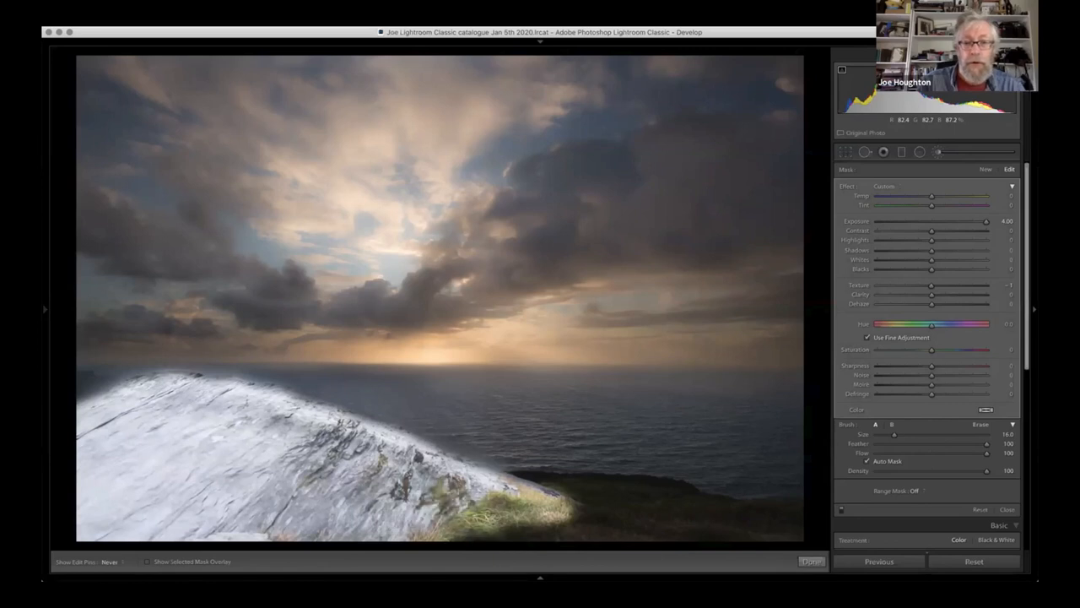
key(h)
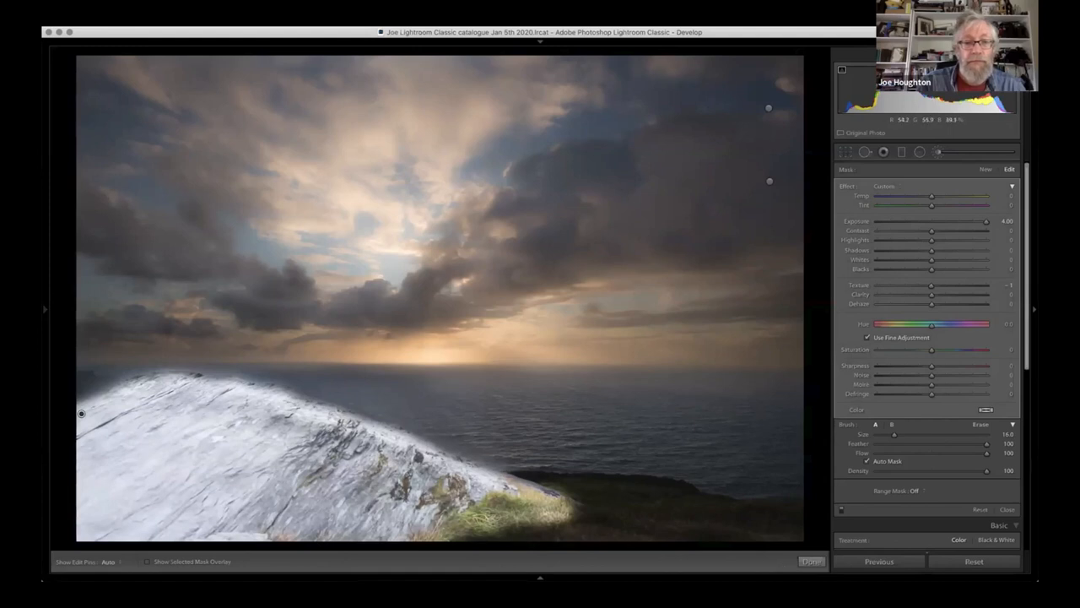
- Erase the rock mask from the grass beside the rock, reducing the eraser to size 5
key(alt)
key(alt)
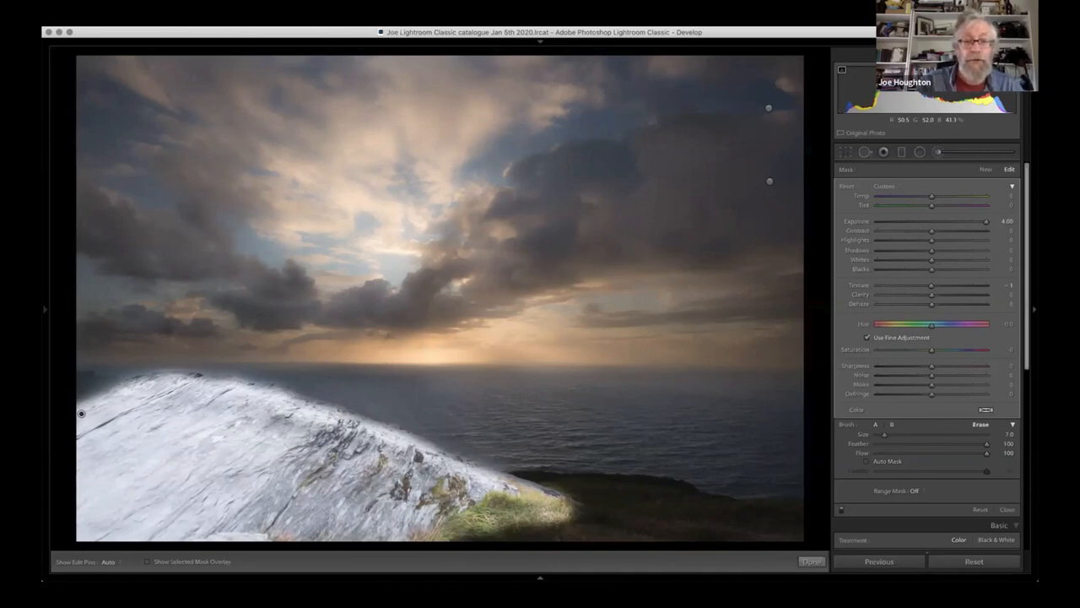
mouse_move(532, 514)
mouse_down()
mouse_move(557, 516)
mouse_move(543, 500)
mouse_move(567, 504)
mouse_move(483, 507)
mouse_move(409, 535)
mouse_move(519, 523)
mouse_up()
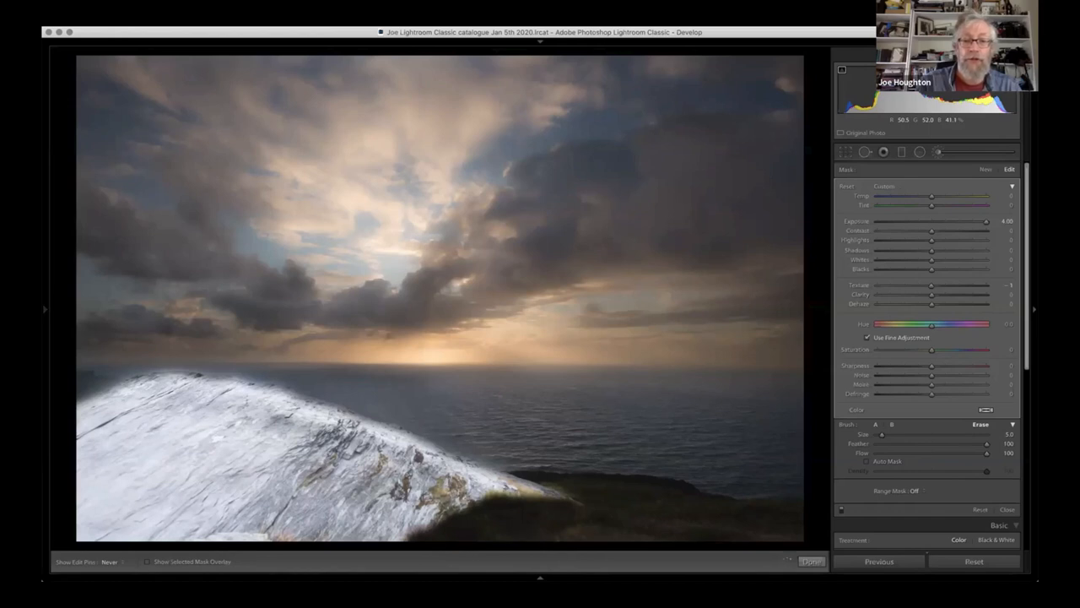
key(h)
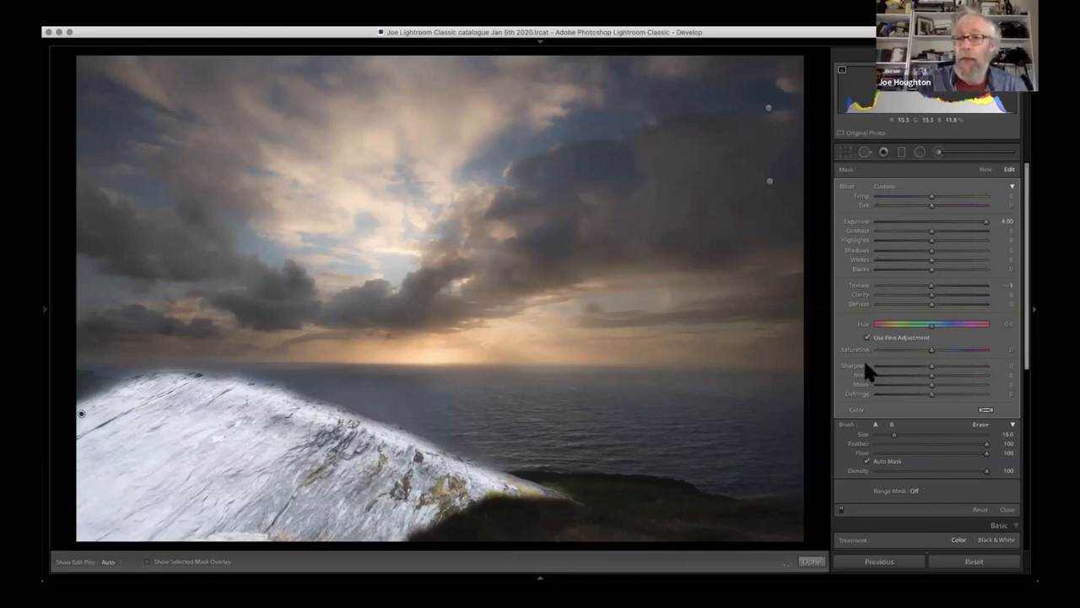
- Set the rock mask's Exposure to 1.24, try Texture at 100, and bring Texture back to about 3
mouse_move(986, 222)
mouse_down()
mouse_move(952, 213)
mouse_move(949, 222)
mouse_up()
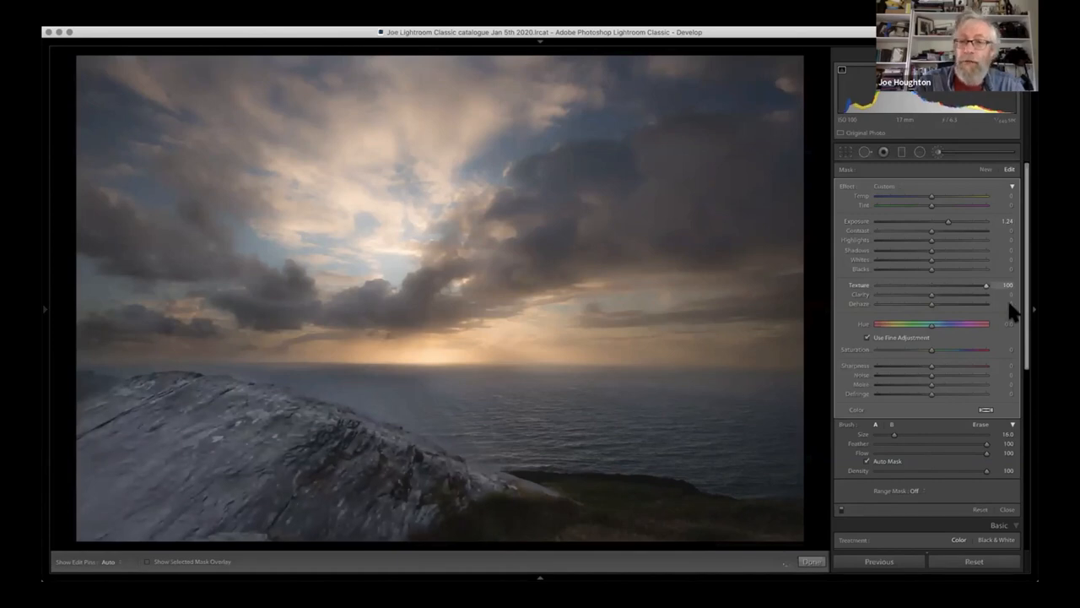
click(932, 285)
drag(933, 285, 932, 285)
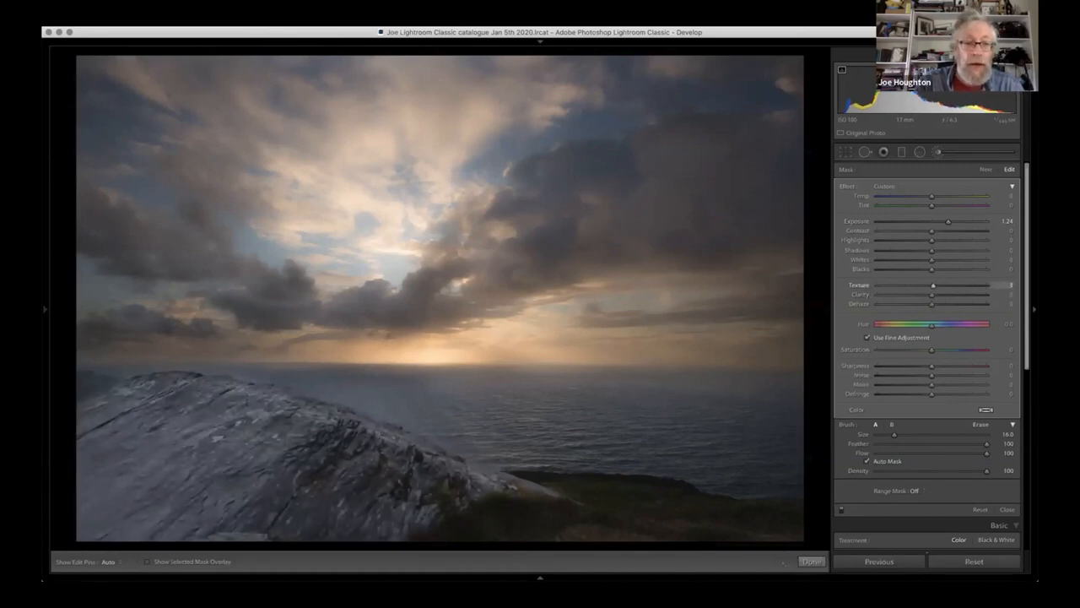
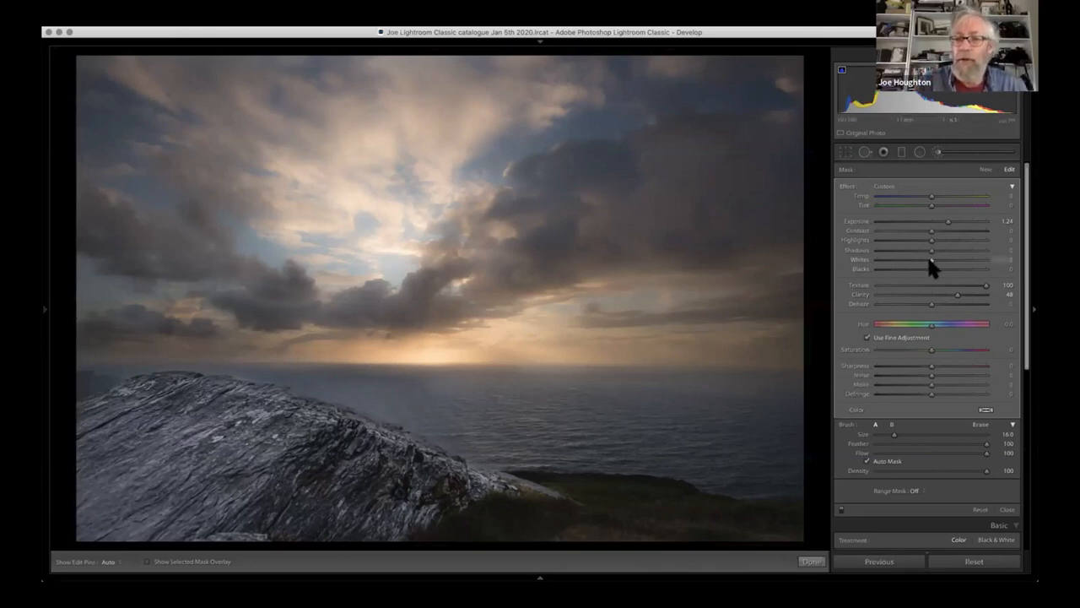
- Set the rock mask's Whites to 8, erase its spill above the rock's upper edge, and close the adjustment brush
drag(930, 260, 950, 261)
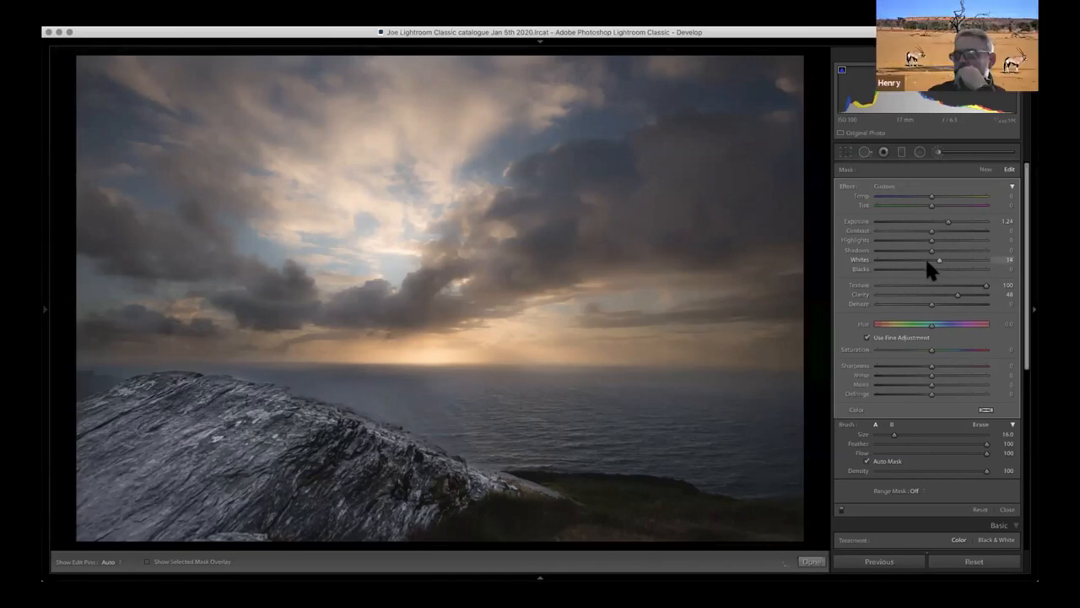
drag(963, 260, 934, 262)
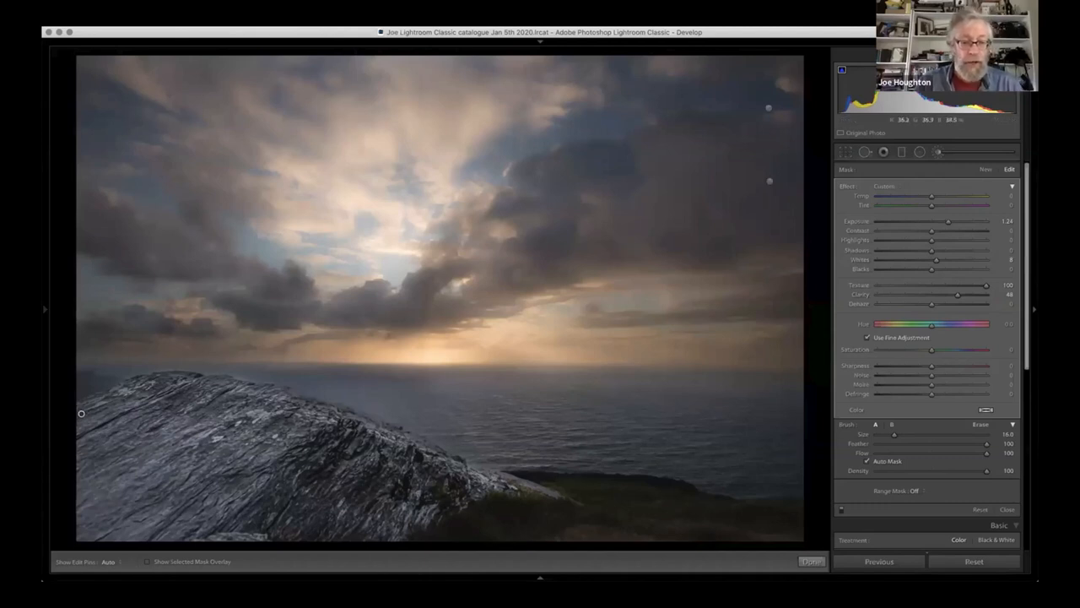
key(alt)
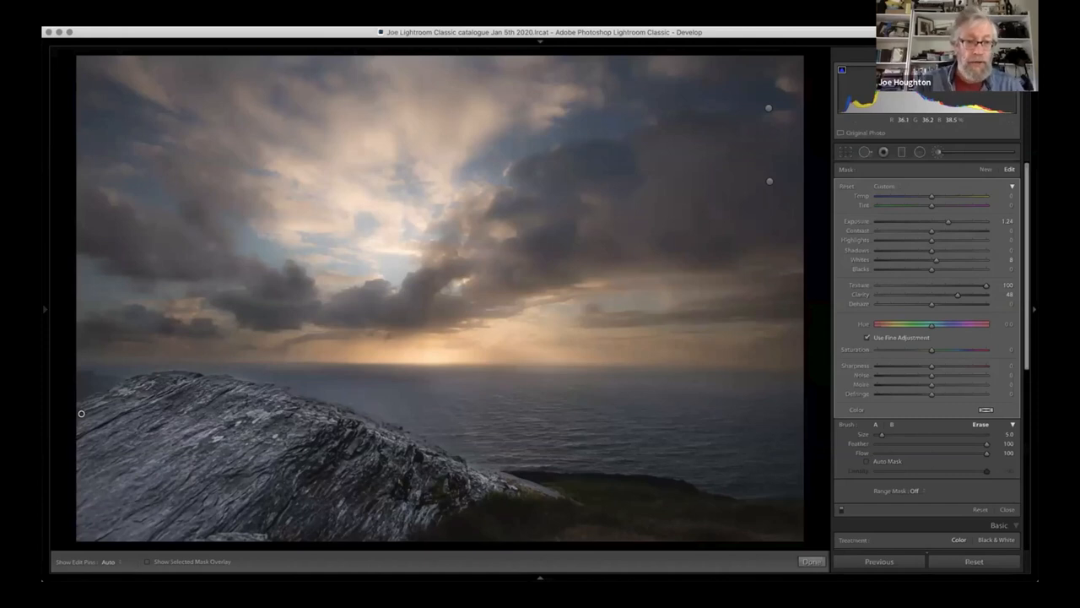
key(bracketleft)
key(h)
mouse_move(138, 363)
mouse_down()
mouse_move(424, 379)
mouse_move(473, 413)
mouse_move(492, 447)
mouse_move(467, 447)
mouse_move(476, 452)
mouse_move(298, 383)
mouse_up()
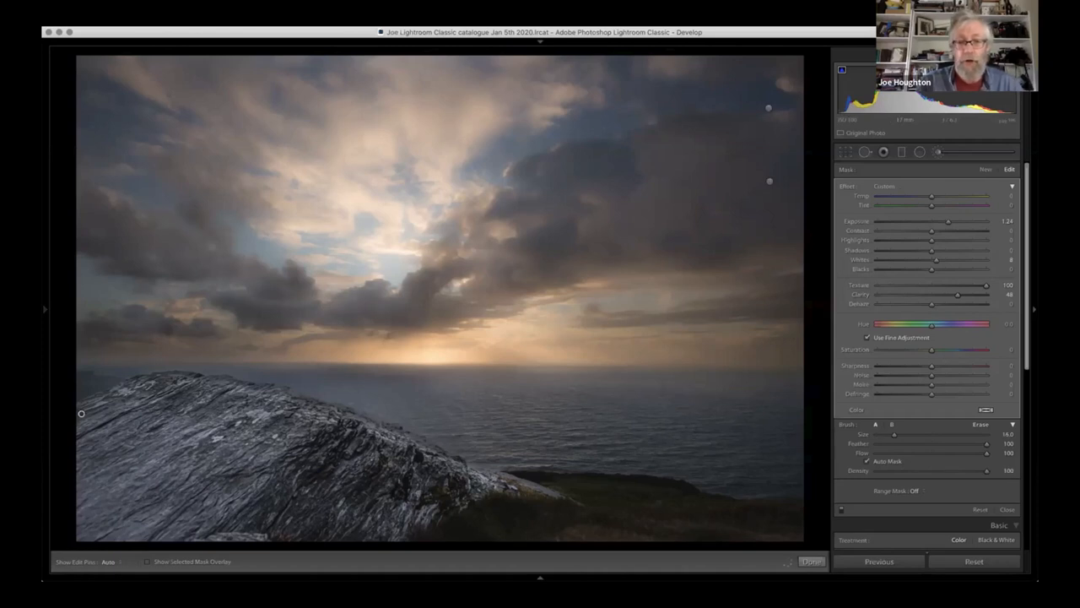
click(938, 152)
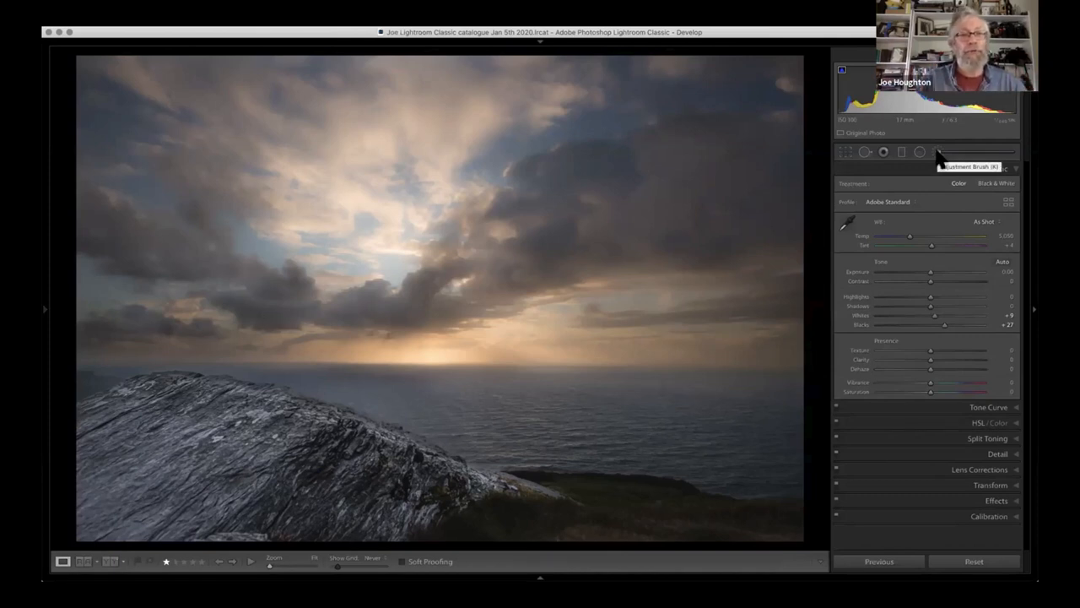
- Begin a new adjustment brush mask at Exposure 4.00 with Auto Mask and paint the grass beside the rock, reducing the brush to size 3
click(938, 152)
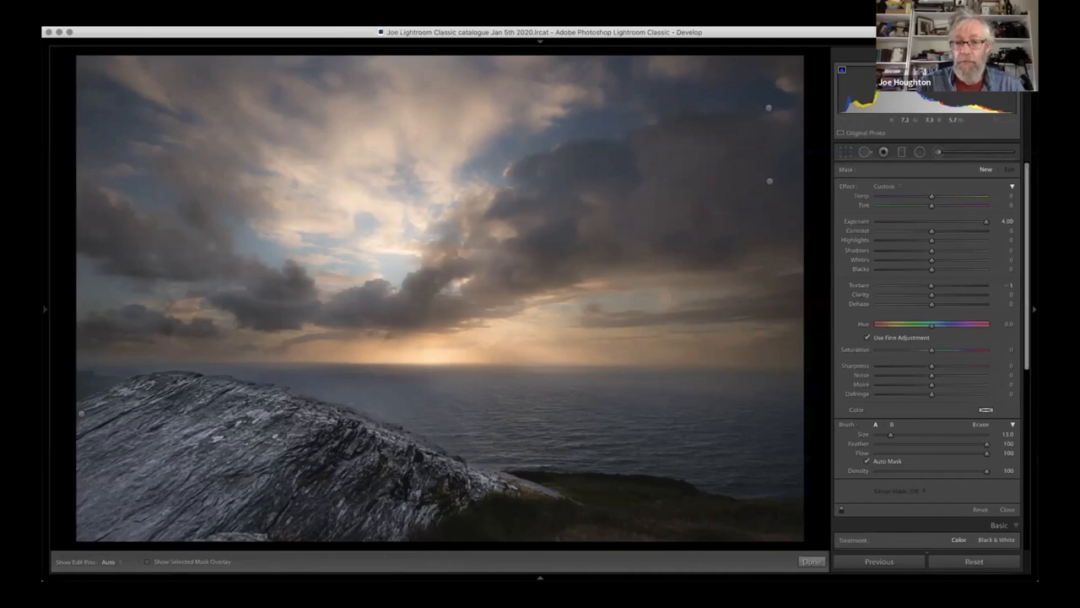
key(h)
mouse_move(789, 520)
mouse_down()
mouse_move(657, 504)
mouse_move(614, 525)
mouse_move(477, 515)
mouse_move(474, 528)
mouse_up()
scroll(472, 531, down, 9)
key(h)
mouse_move(446, 522)
mouse_down()
mouse_move(435, 530)
mouse_move(482, 503)
mouse_move(565, 510)
mouse_move(514, 499)
mouse_move(549, 501)
mouse_move(584, 516)
mouse_move(601, 501)
mouse_move(553, 491)
mouse_move(616, 512)
mouse_move(591, 496)
mouse_move(612, 500)
mouse_move(596, 485)
mouse_move(624, 484)
mouse_move(606, 488)
mouse_move(631, 471)
mouse_move(509, 473)
mouse_move(686, 488)
mouse_up()
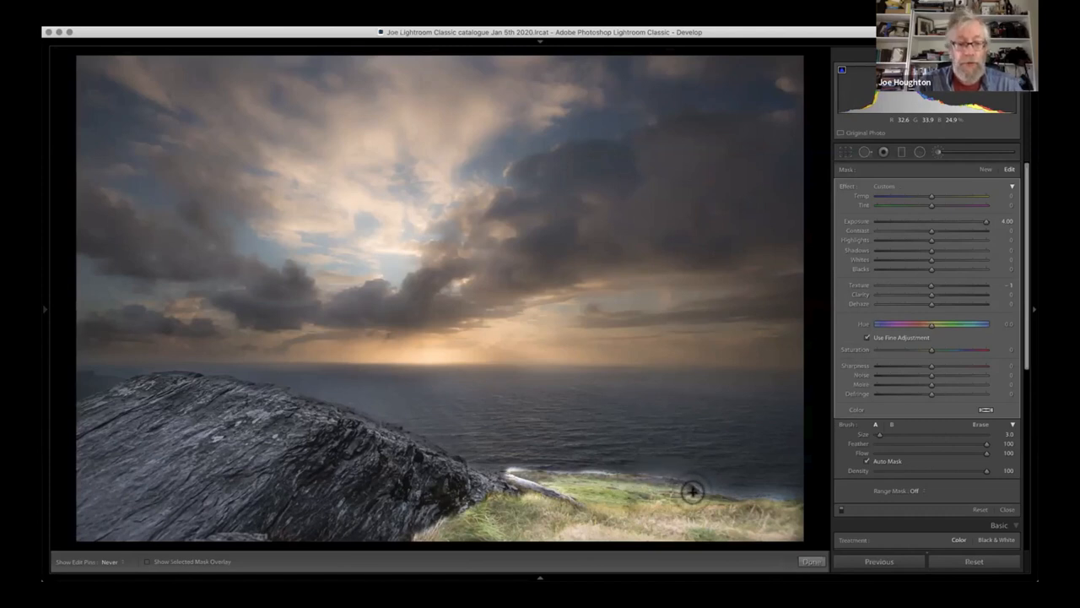
- Erase the grass mask's spill from the sea along the shoreline and from the pale rock, reducing the eraser from size 4 to 1
key(alt)
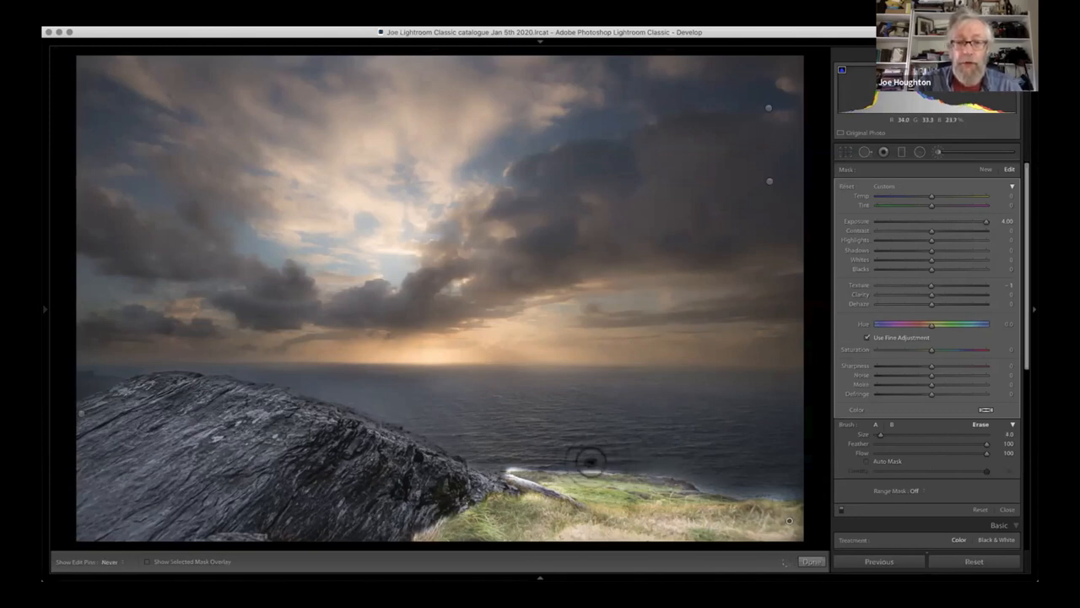
mouse_move(594, 460)
mouse_down()
mouse_move(575, 462)
mouse_move(620, 464)
mouse_move(502, 458)
mouse_move(634, 454)
mouse_move(680, 463)
mouse_move(615, 453)
mouse_move(709, 480)
mouse_move(687, 471)
mouse_up()
mouse_move(694, 476)
mouse_down()
mouse_move(794, 486)
mouse_move(703, 480)
mouse_move(771, 487)
mouse_up()
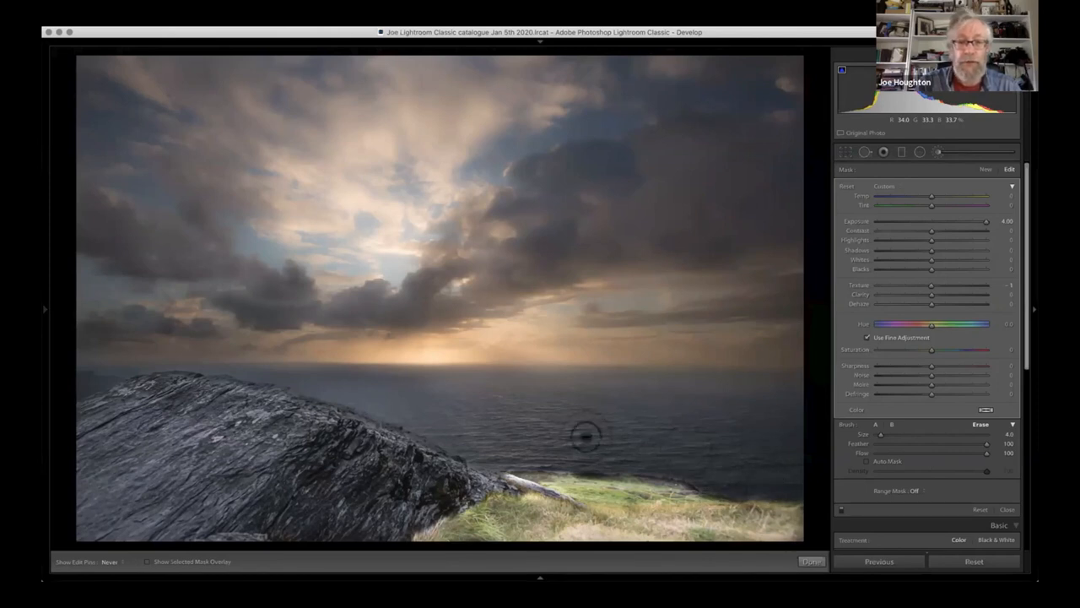
key(h)
key(bracketleft)
key(bracketleft)
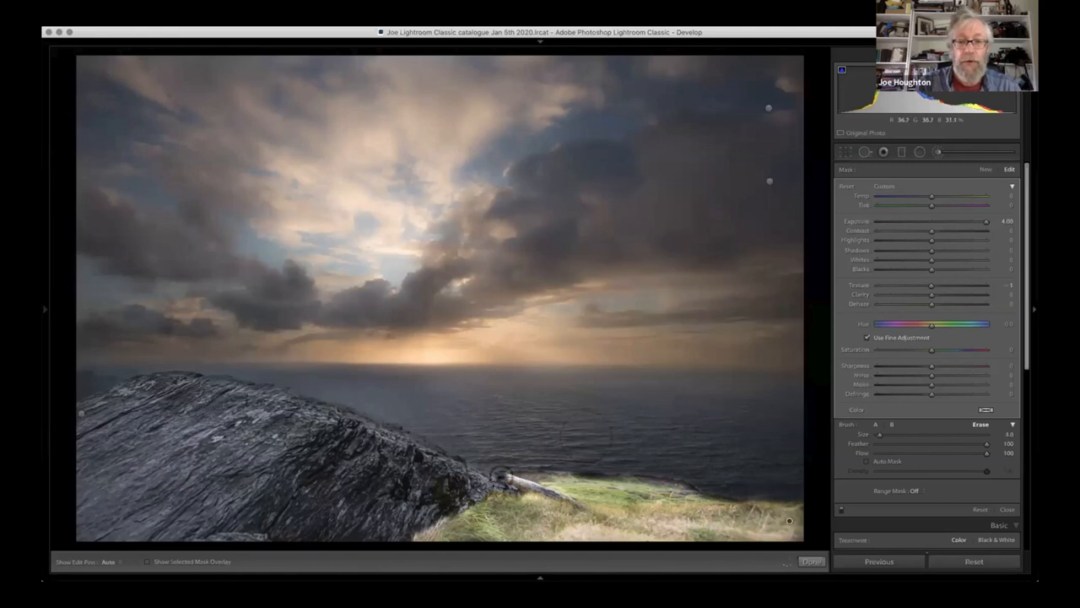
key(h)
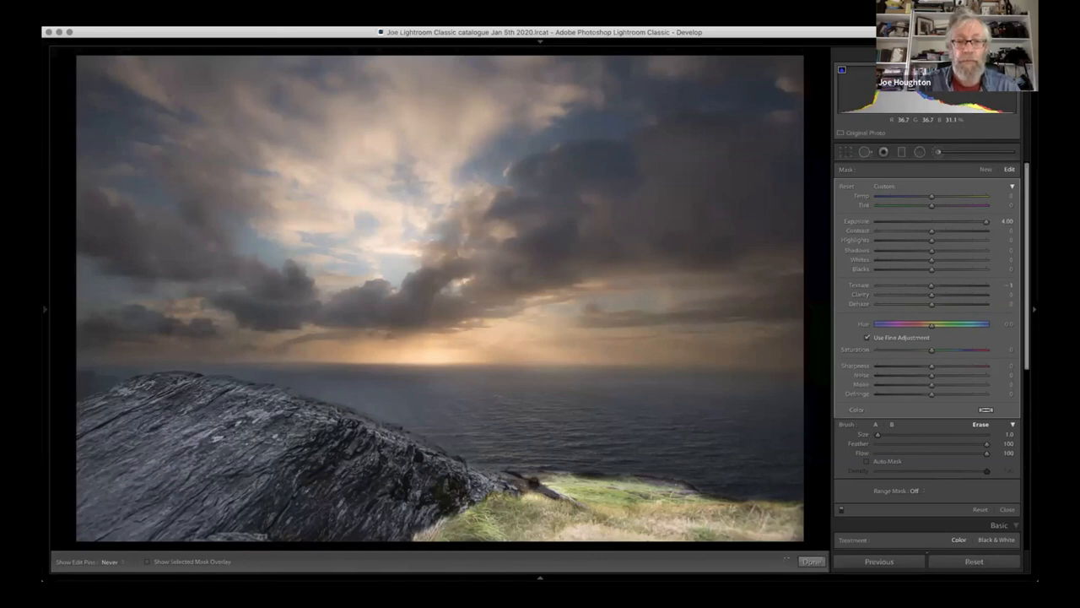
key(h)
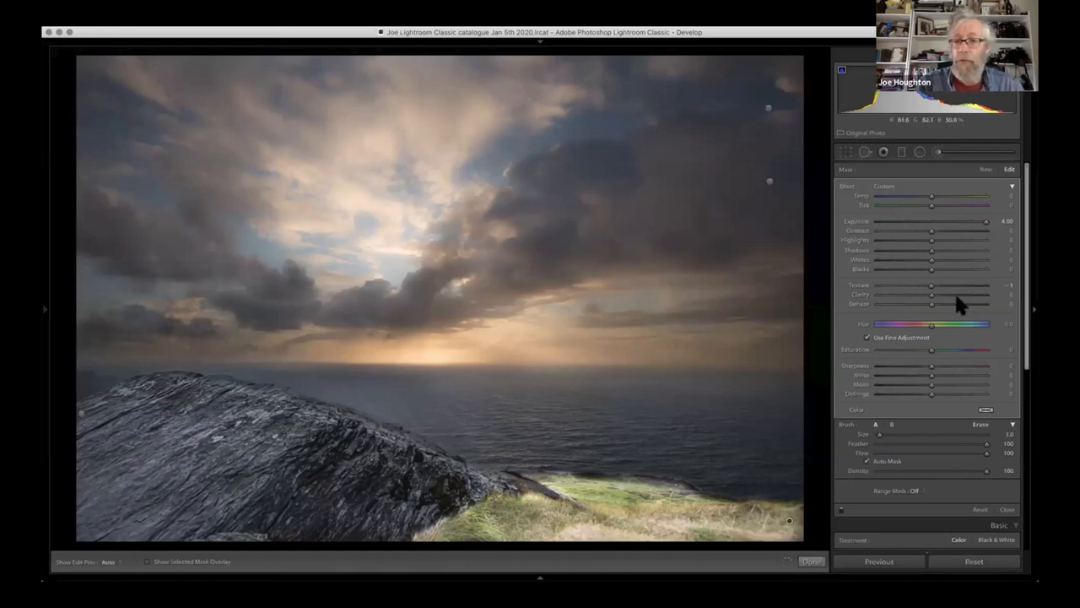
- Set the grass mask's Exposure to 1.34 and close the adjustment brush
drag(981, 220, 939, 221)
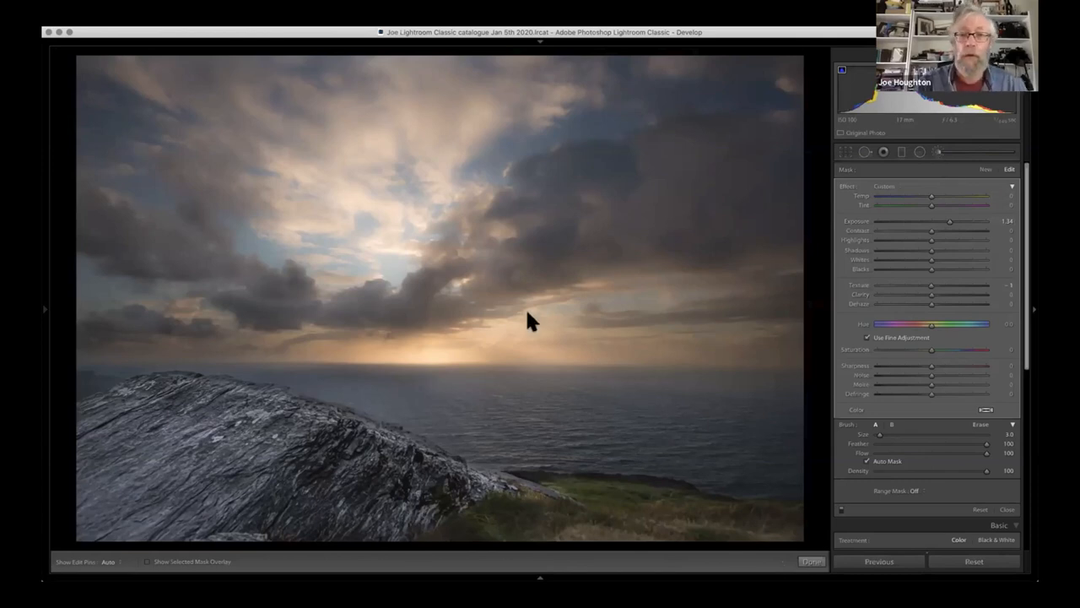
key(k)
- Draw a wide inverted radial filter with Feather 50 centred on the sun's glow at the horizon, and flatten its ellipse
click(919, 150)
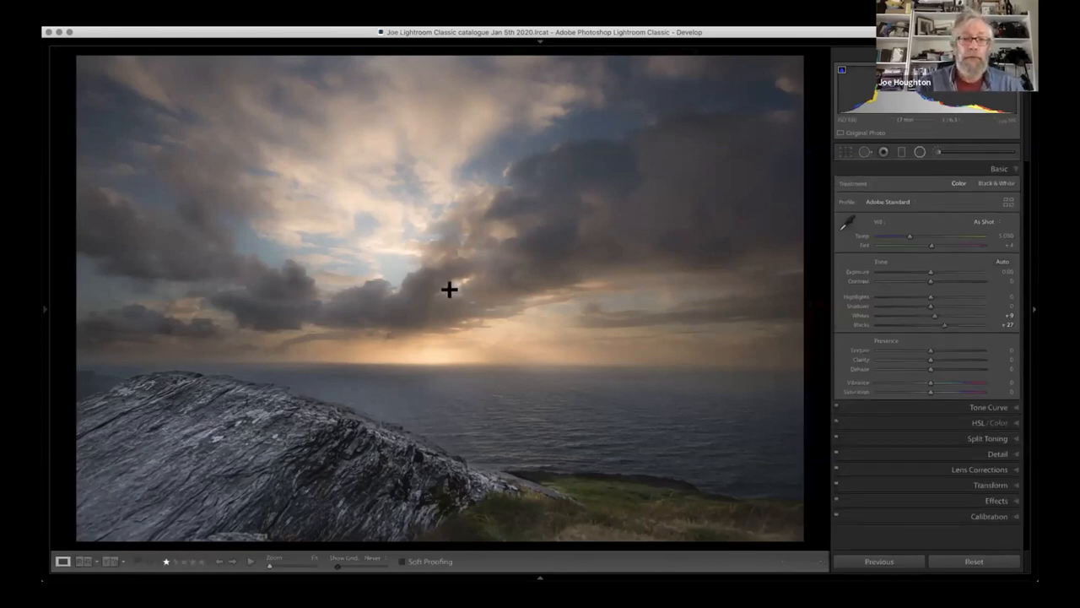
mouse_move(425, 351)
mouse_down()
mouse_move(478, 386)
mouse_move(666, 447)
mouse_up()
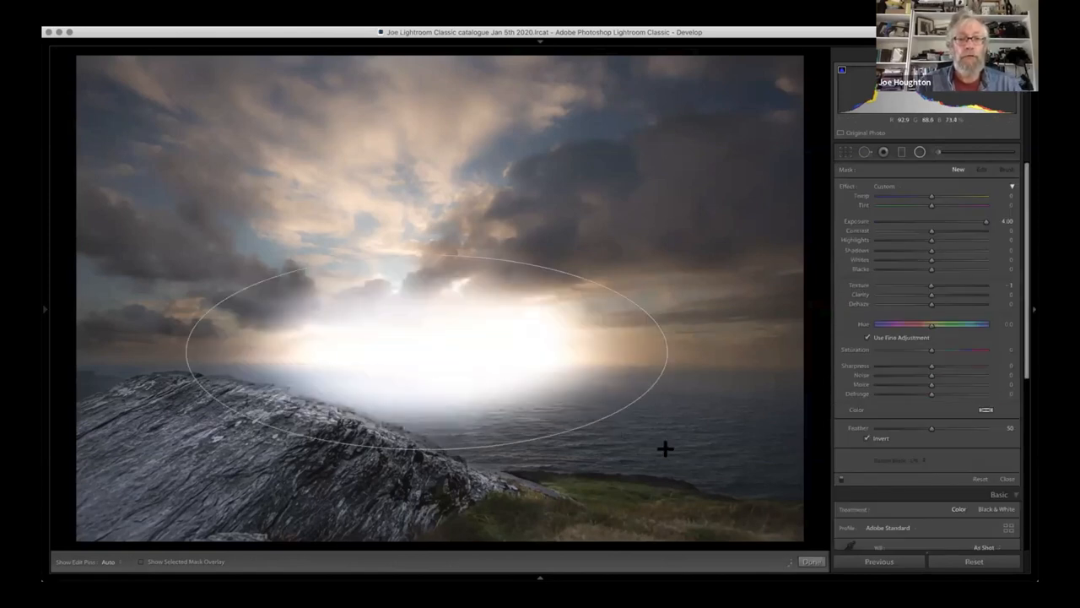
drag(666, 448, 687, 448)
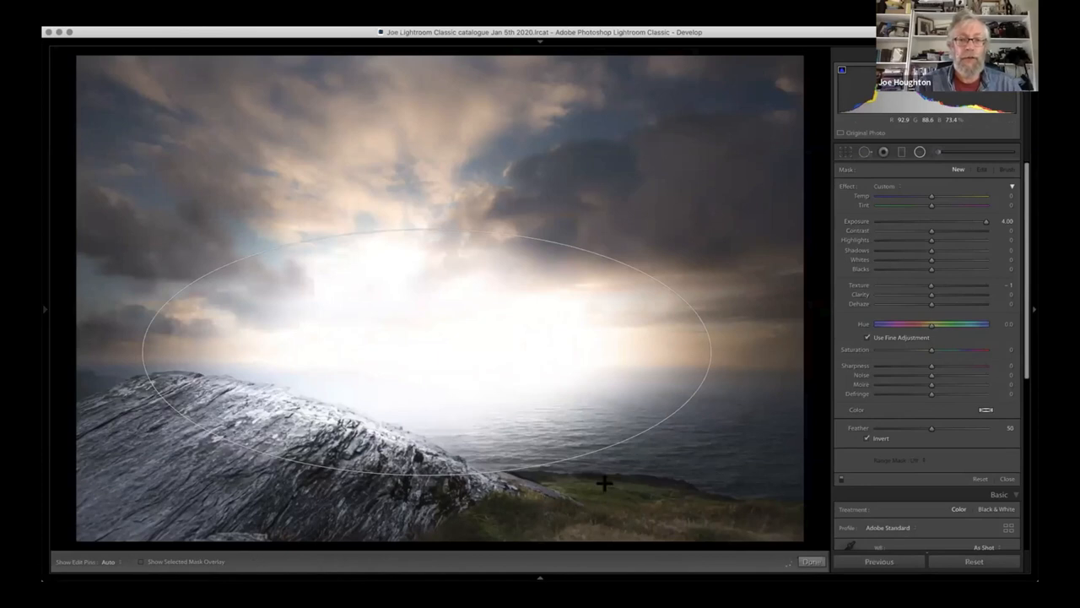
drag(422, 478, 422, 453)
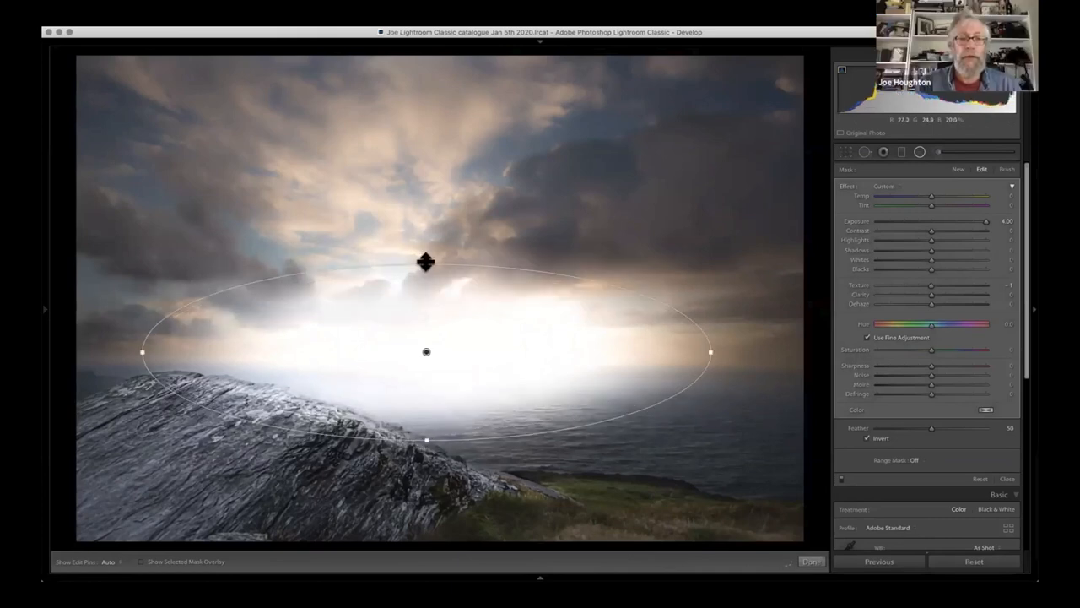
- Reset the radial filter's Exposure, set its Temp to 100, and stretch the ellipse vertically over the lower clouds and rock
double_click(985, 222)
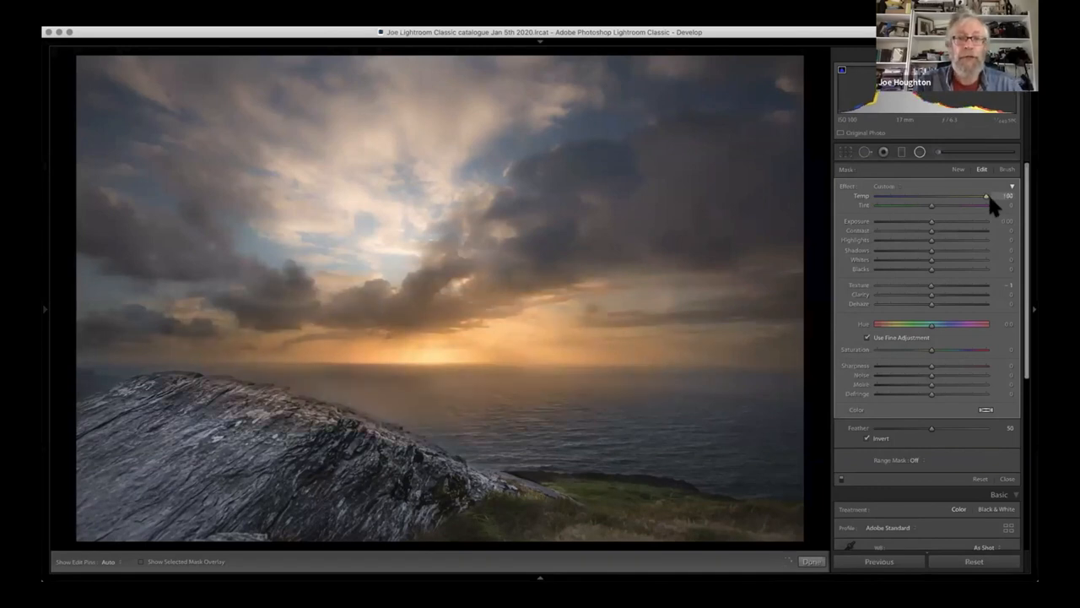
click(426, 353)
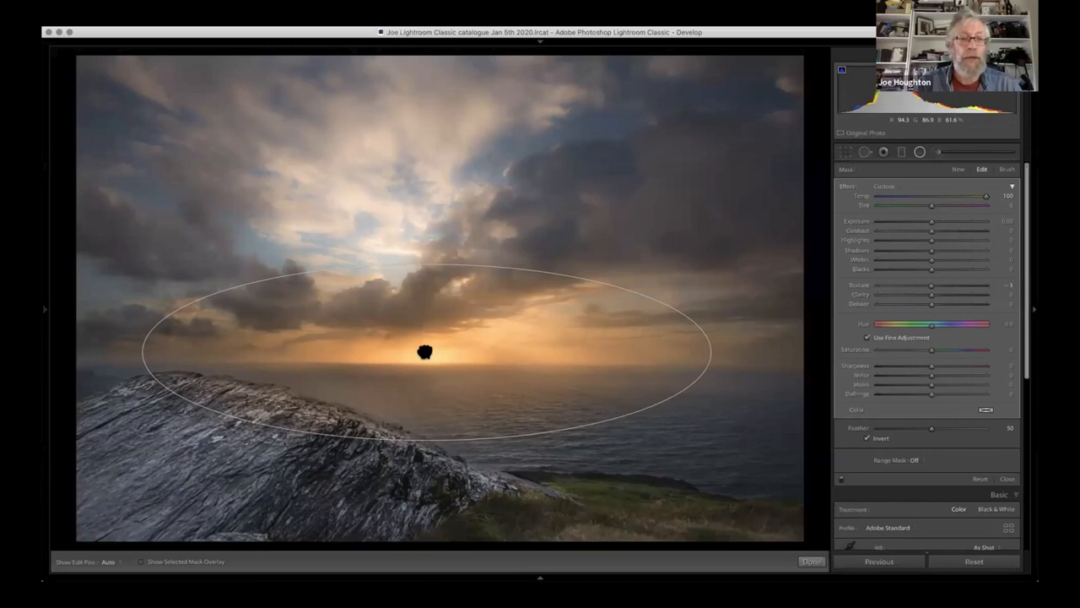
drag(425, 262, 426, 205)
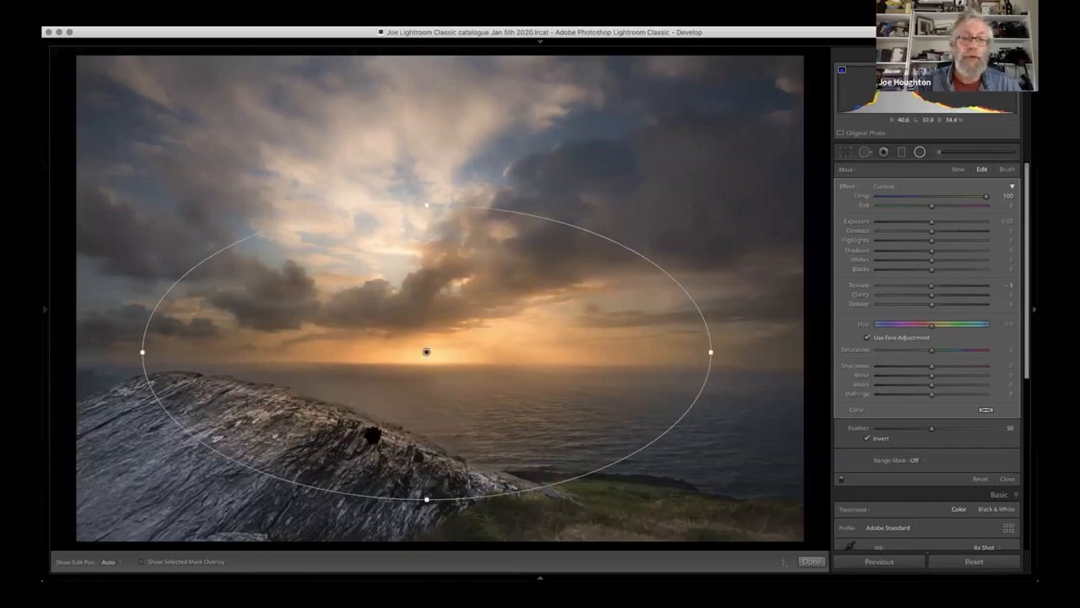
- Erase the radial filter's warm tint from the foreground rock with a size 14 eraser
click(1007, 169)
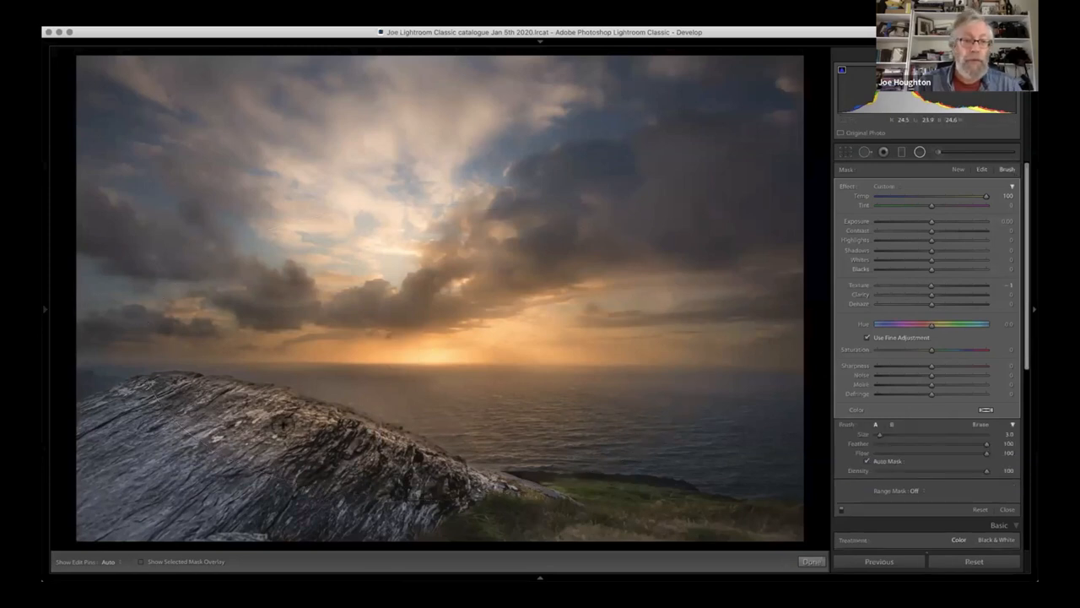
key(alt)
scroll(338, 422, up, 5)
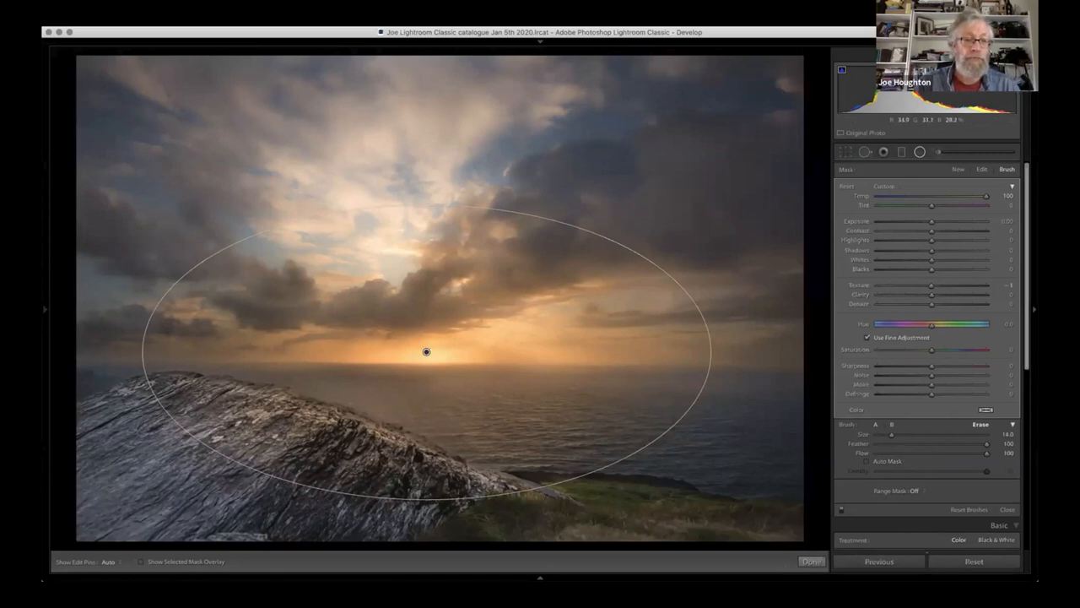
key(h)
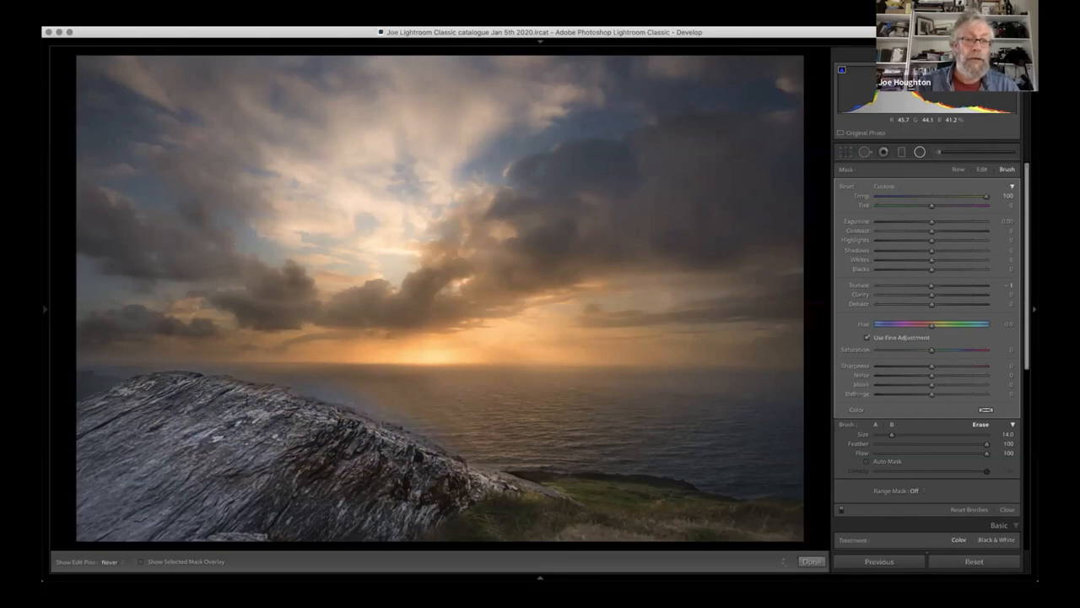
key(h)
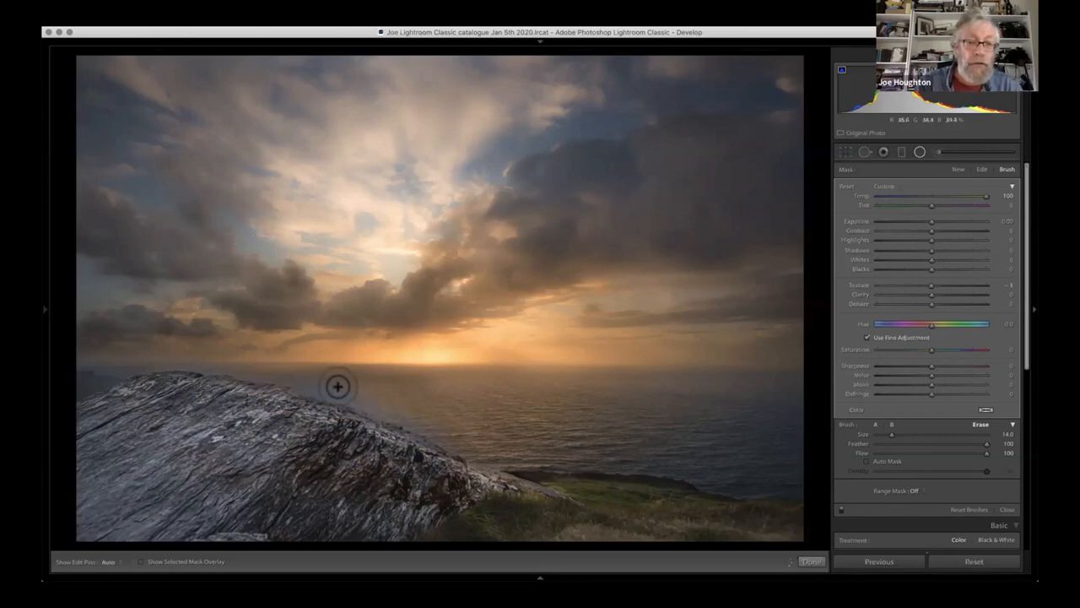
key(h)
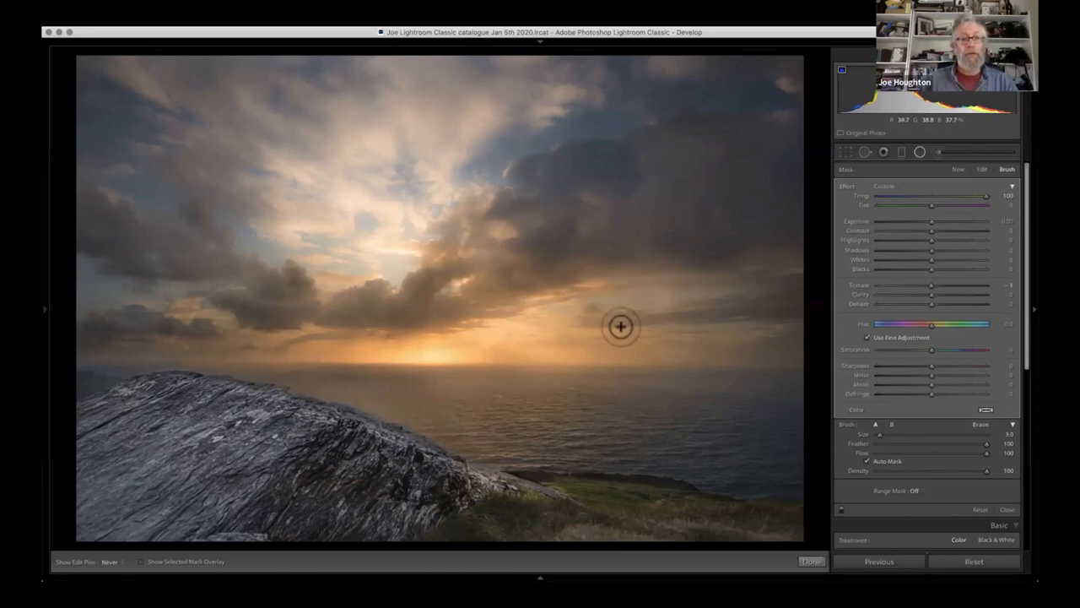
- Set the radial filter's Whites to 20 and Highlights to 2, and close the filter
key(h)
click(430, 349)
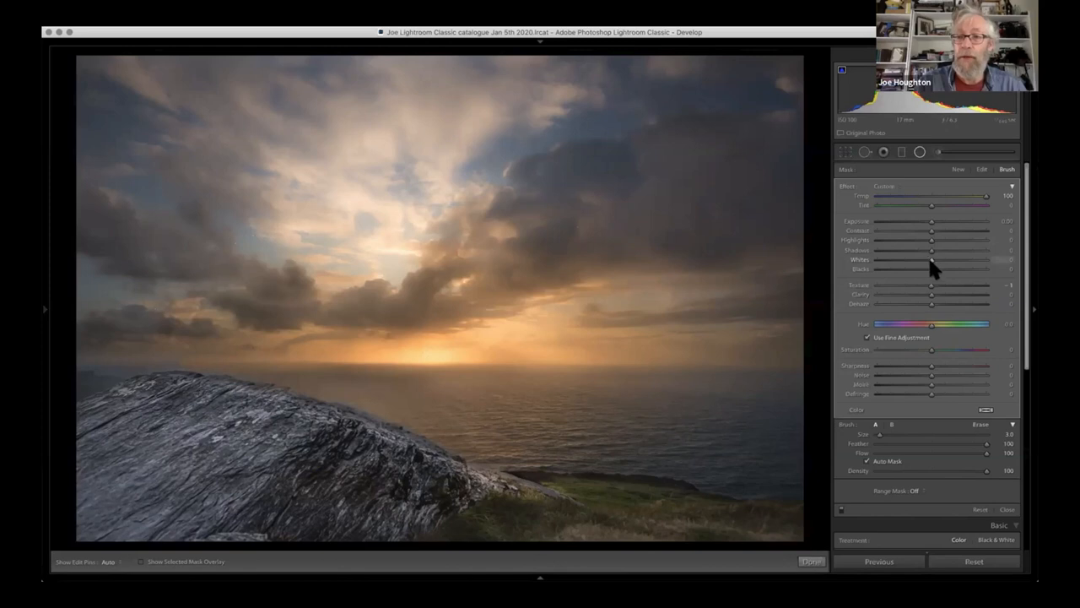
mouse_move(930, 259)
mouse_down()
mouse_move(952, 255)
mouse_move(936, 255)
mouse_move(948, 265)
mouse_up()
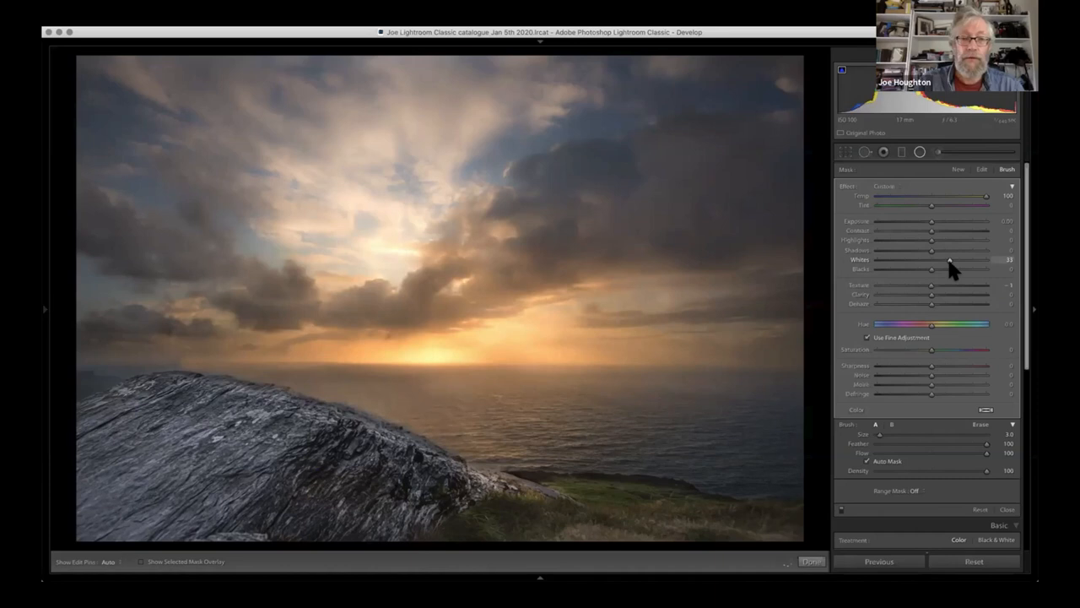
drag(950, 262, 954, 262)
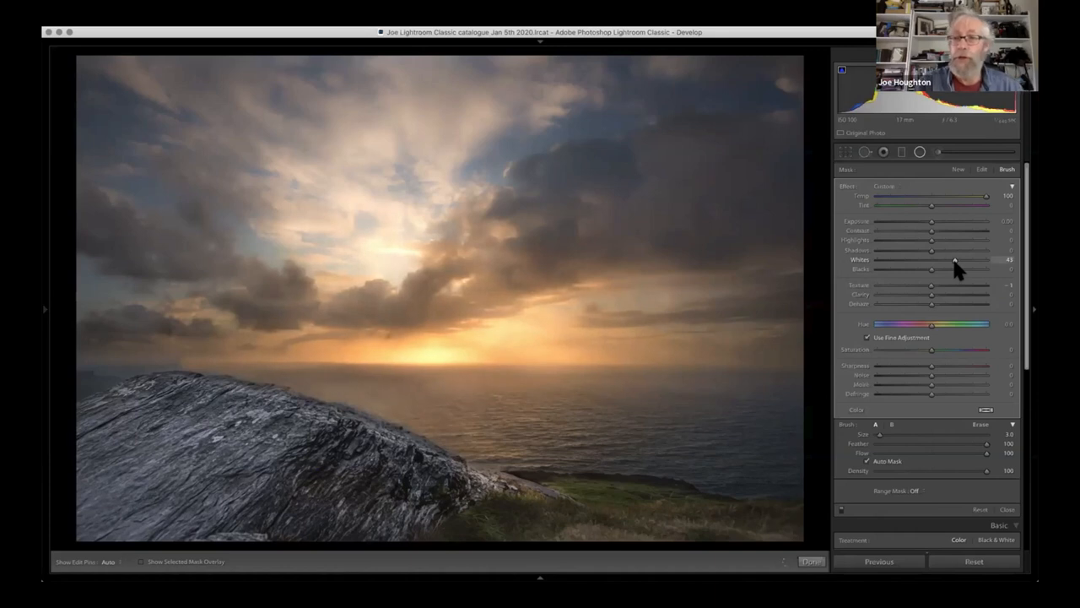
drag(928, 239, 942, 238)
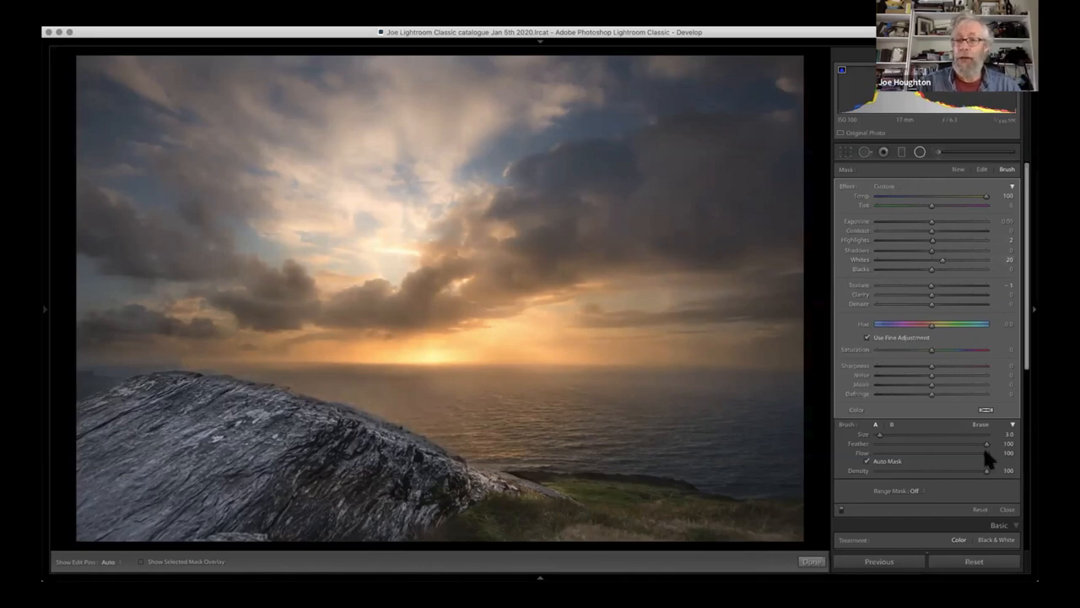
click(1004, 509)
- Darken the photo's edges with a post-crop vignette of Amount -17
click(997, 505)
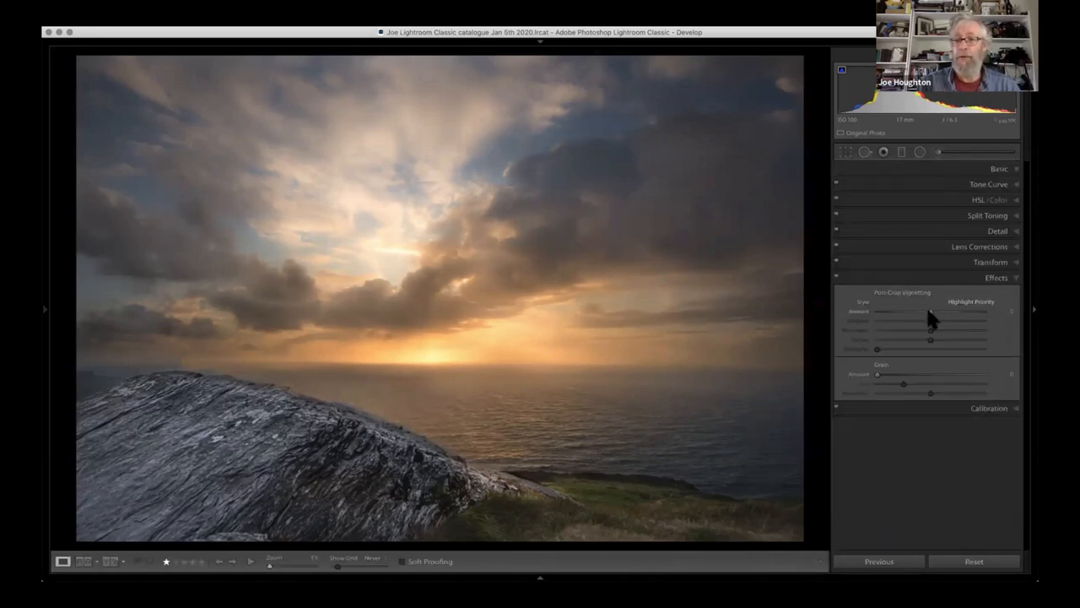
drag(930, 316, 922, 318)
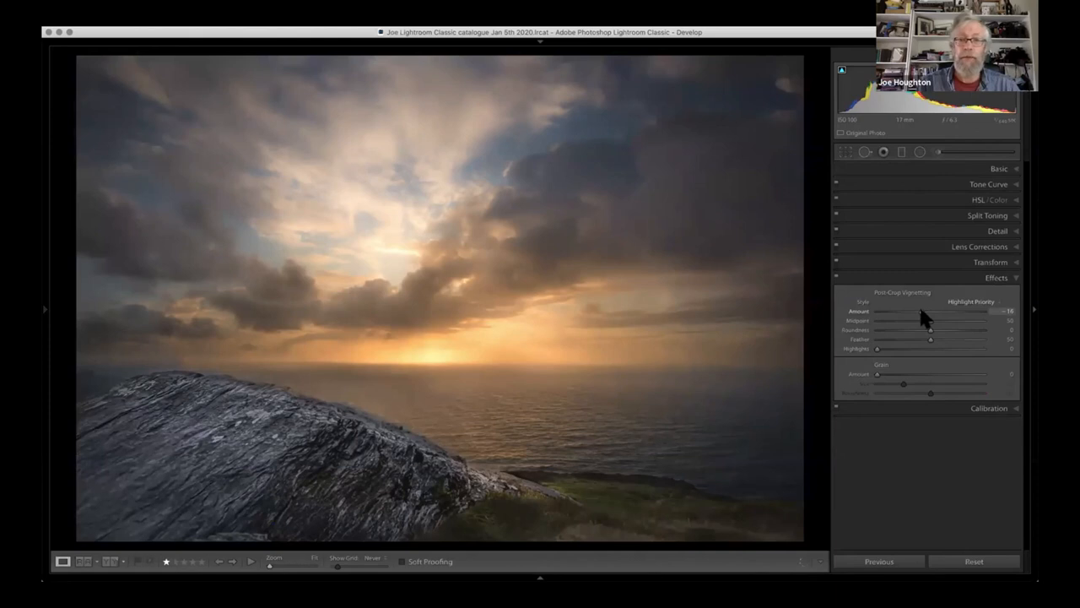
drag(920, 310, 918, 312)
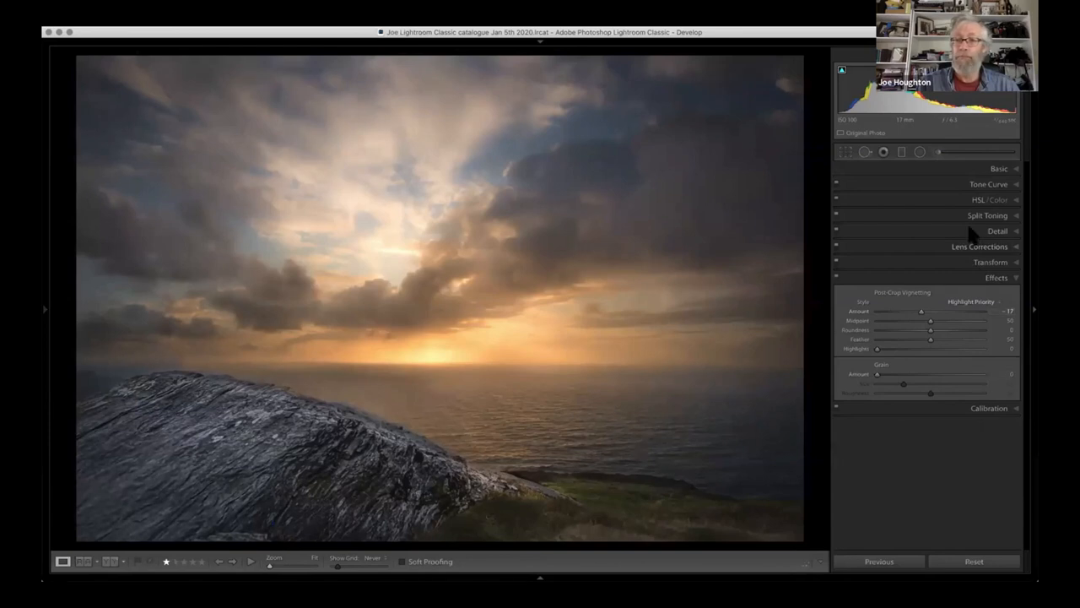
- Compare the edited photo with its before version and return to the edited view
click(1014, 169)
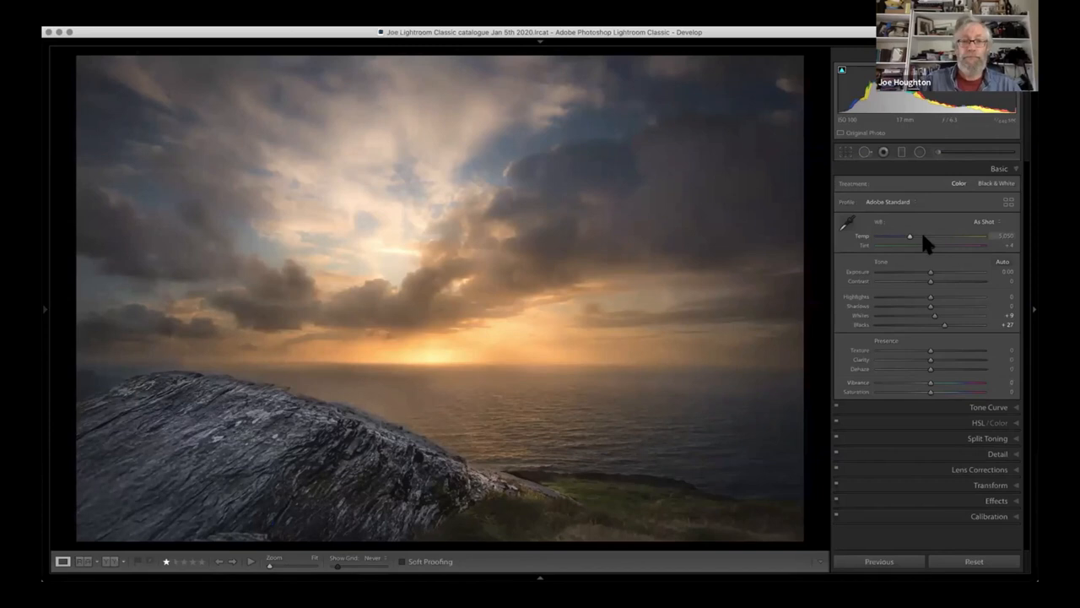
key(backslash)
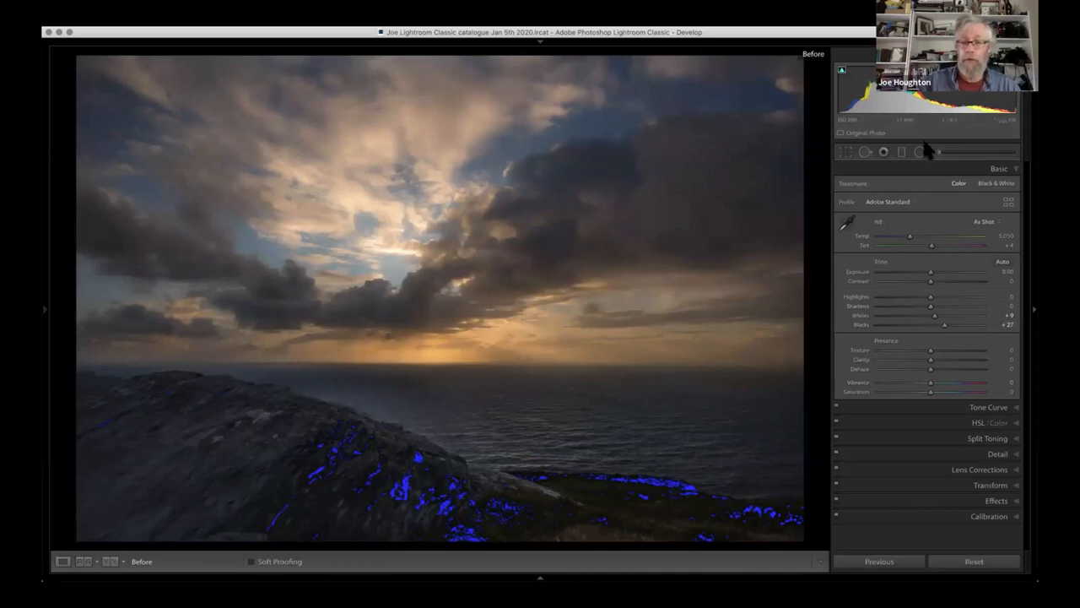
key(backslash)
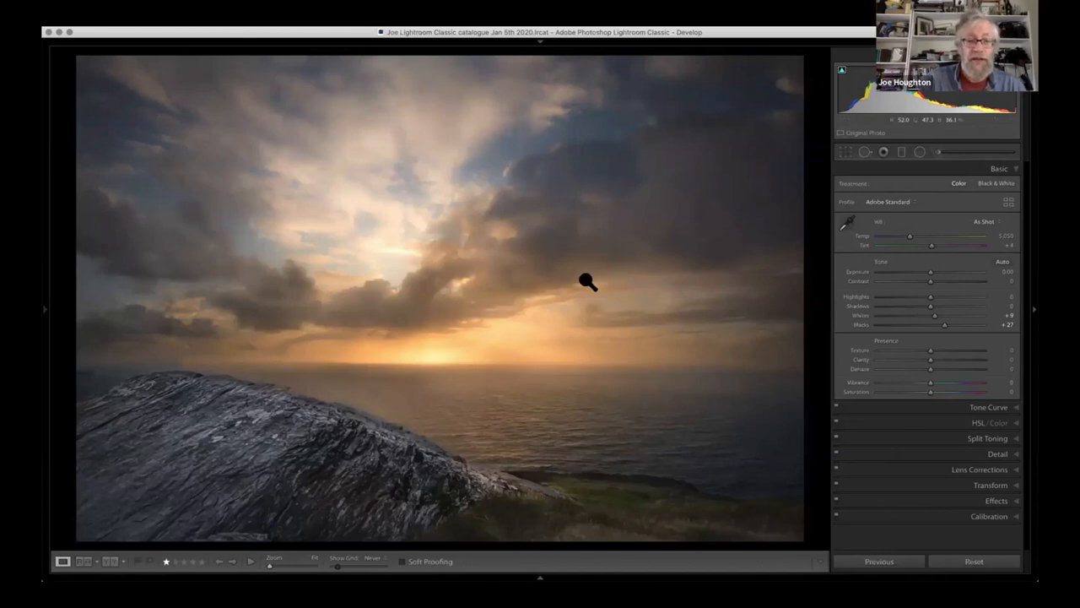
- Try a 16 x 9 crop on the seascape, shifting the photo upward within the frame to keep the foreground rock and grass
key(r)
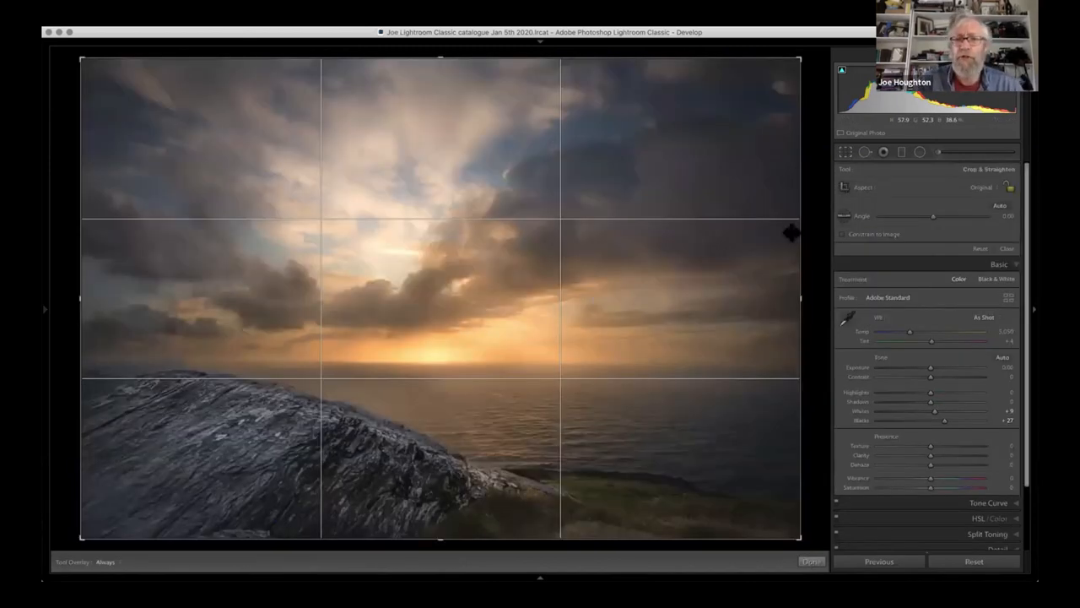
click(990, 189)
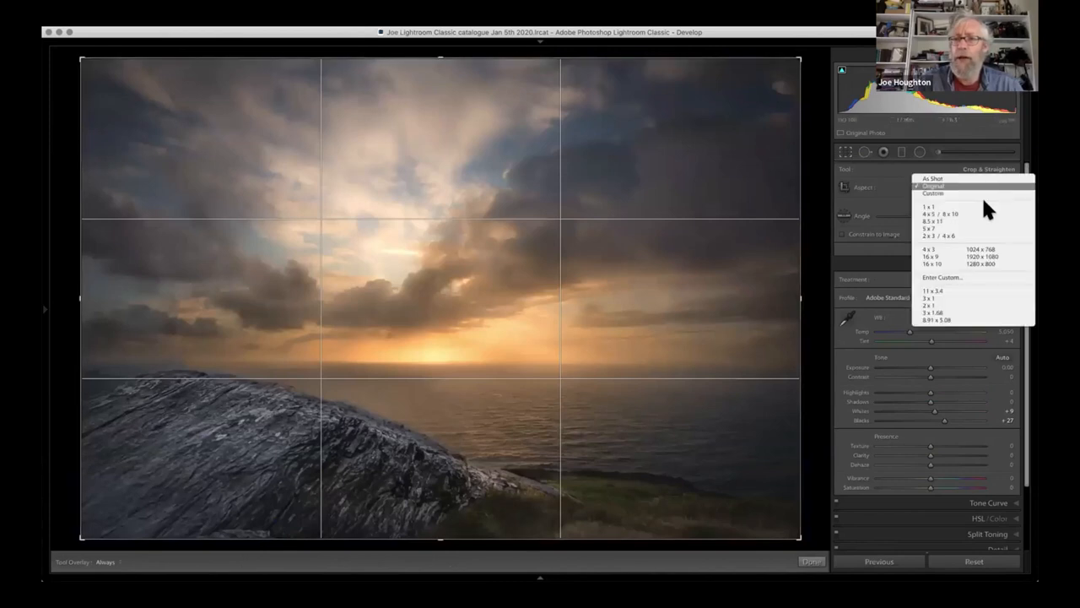
click(961, 255)
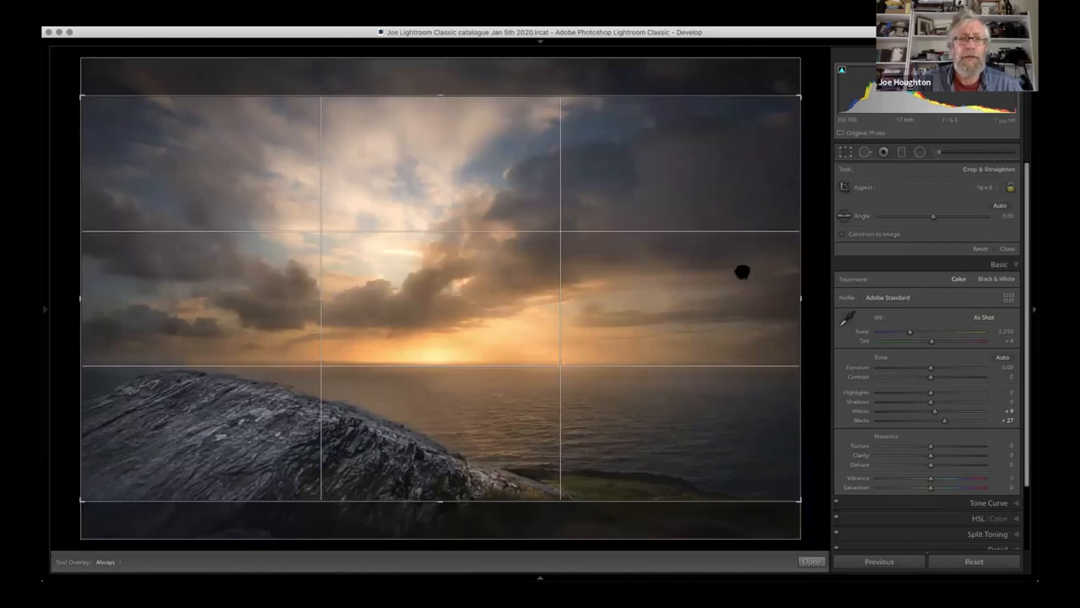
drag(741, 271, 746, 200)
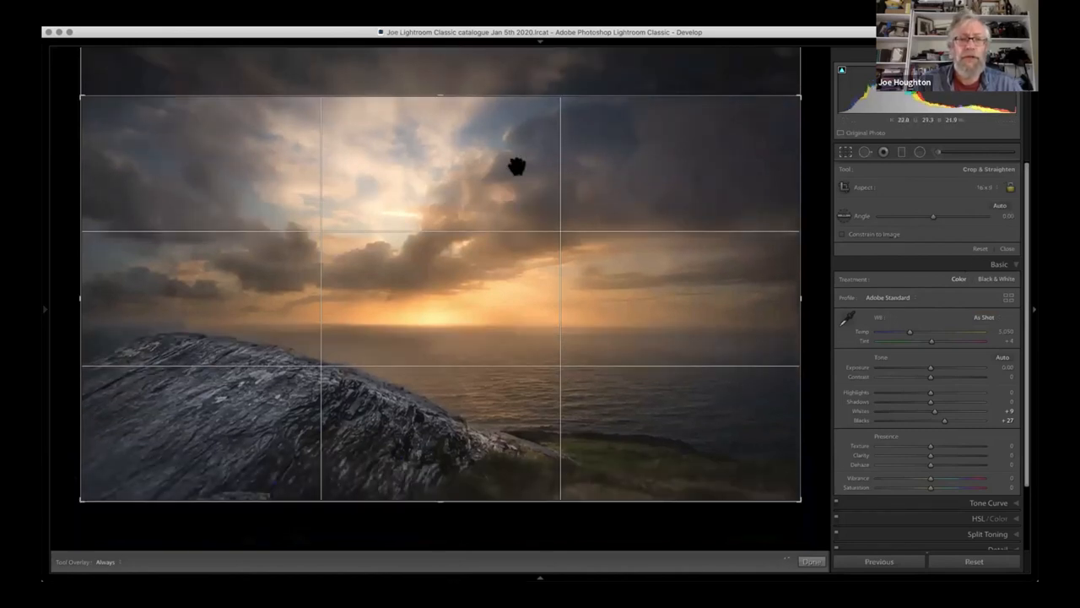
mouse_move(439, 94)
mouse_down()
mouse_move(441, 109)
mouse_move(442, 90)
mouse_up()
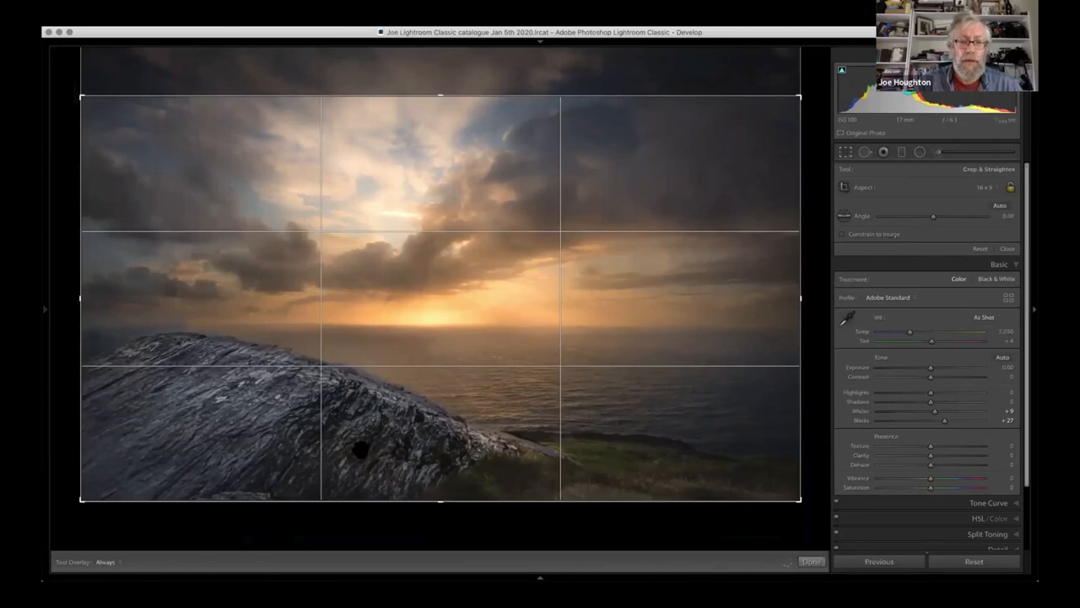
drag(439, 498, 438, 500)
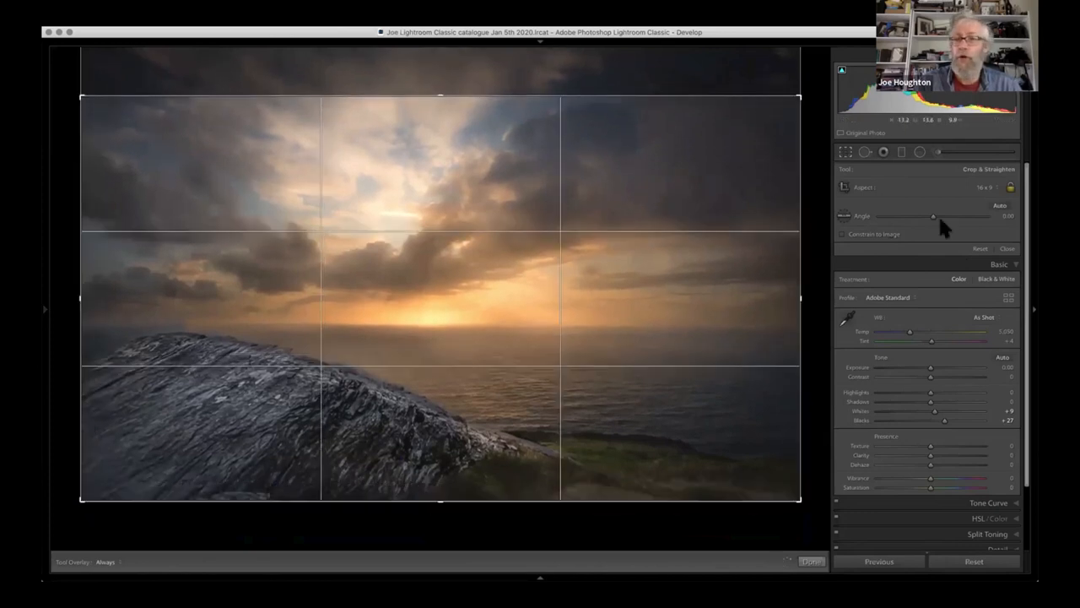
- Try a 3 x 1 panoramic crop and reposition the photo to frame the sun, horizon and foreground rock
click(1000, 189)
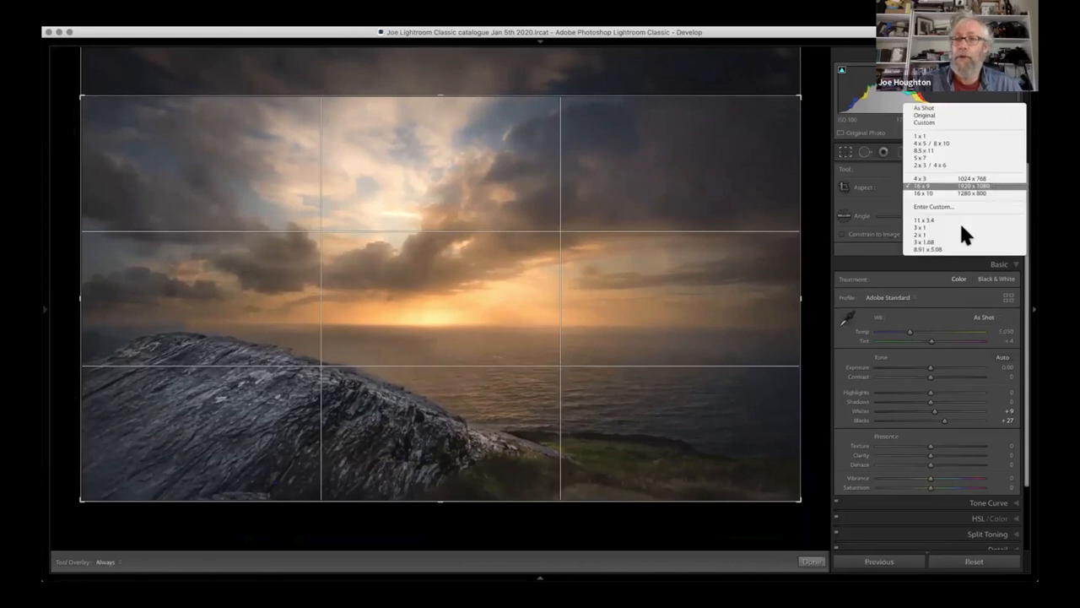
click(960, 229)
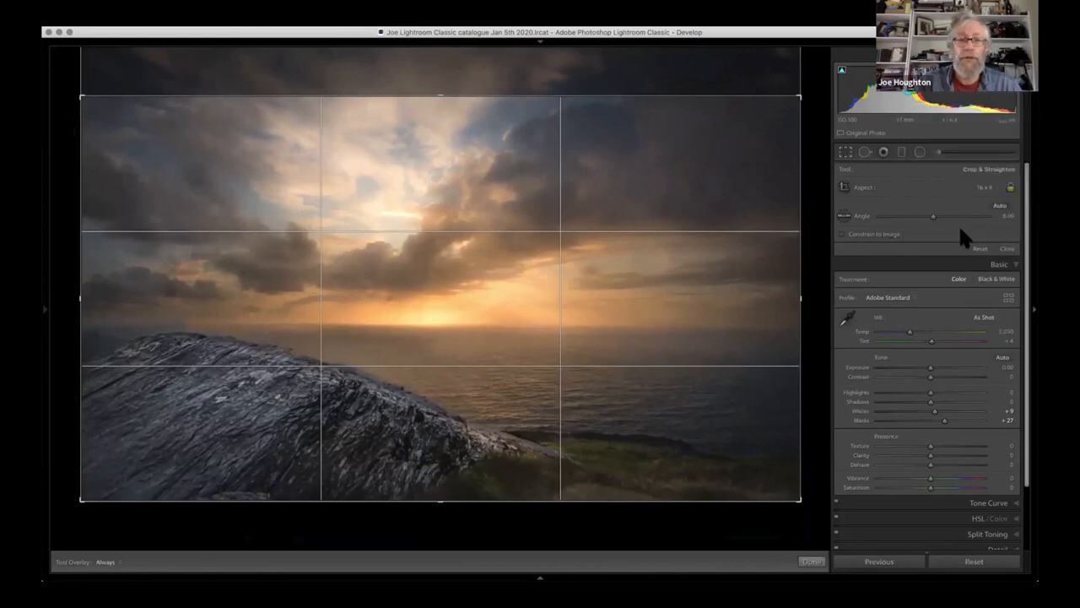
drag(730, 298, 730, 236)
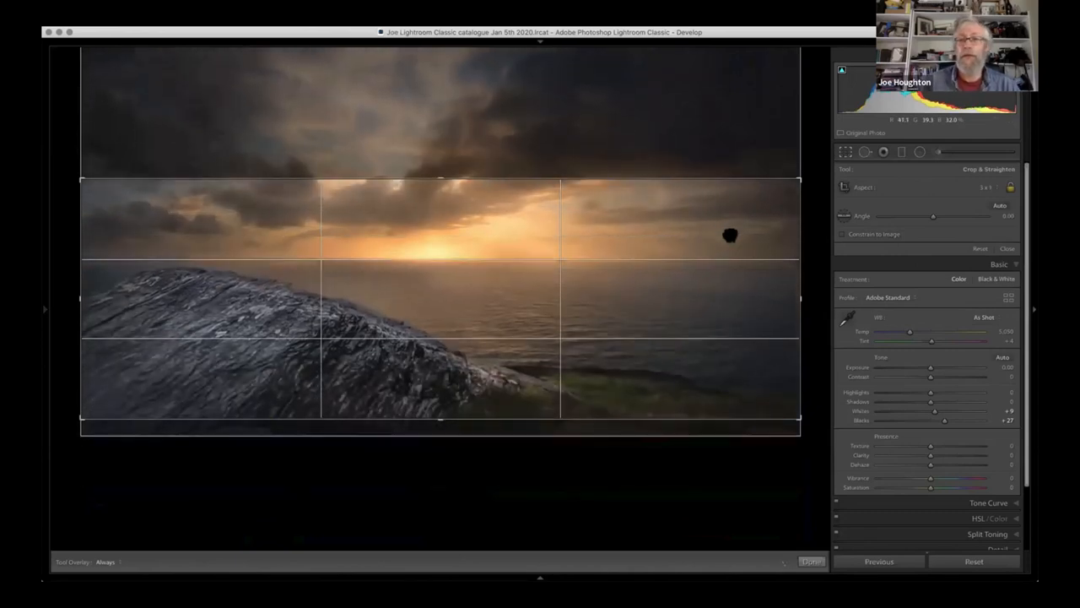
- Crop the seascape to 2 x 1 at full width, keeping the rock and grassy headland in frame, and view it without side panels
click(993, 186)
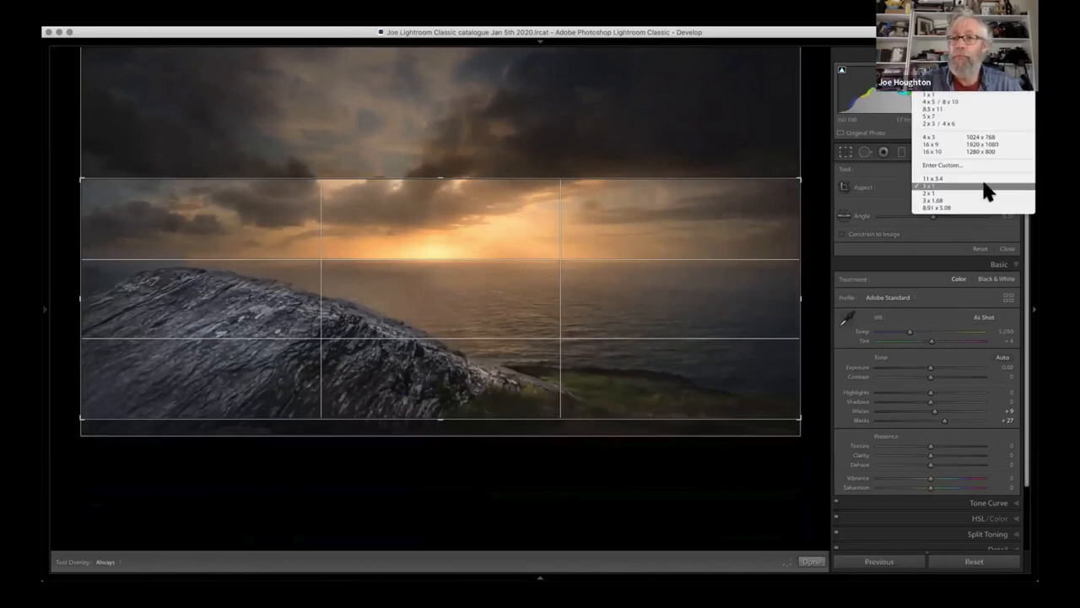
click(971, 193)
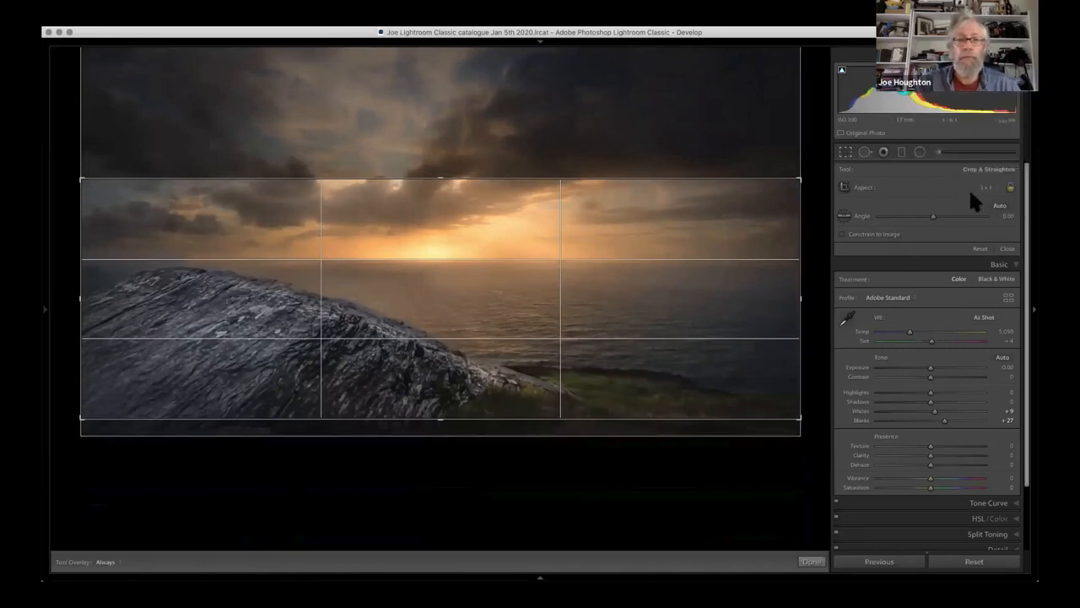
drag(679, 299, 775, 299)
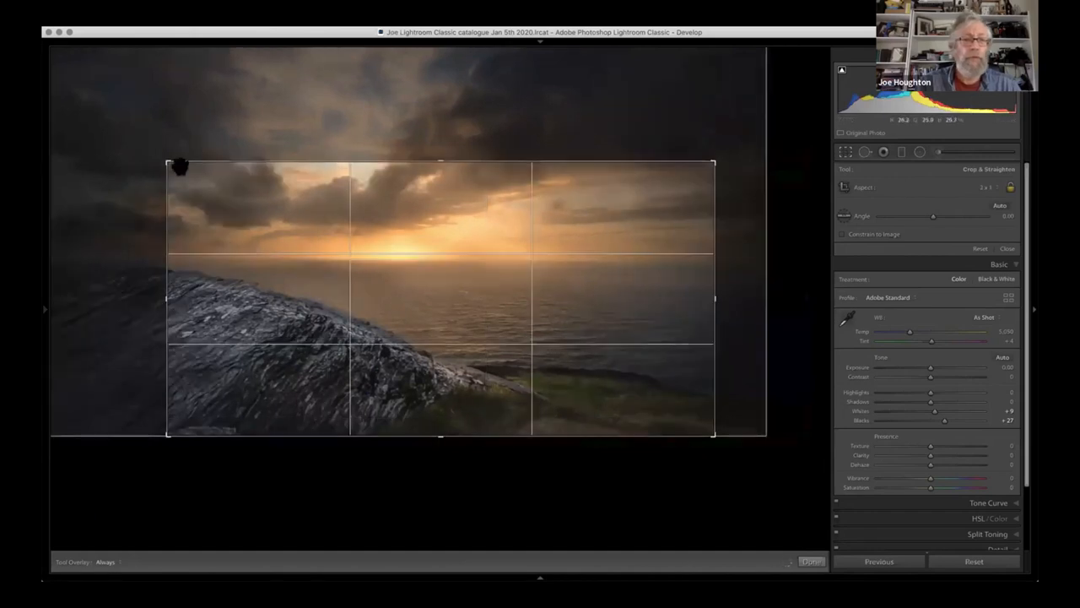
drag(70, 100, 616, 220)
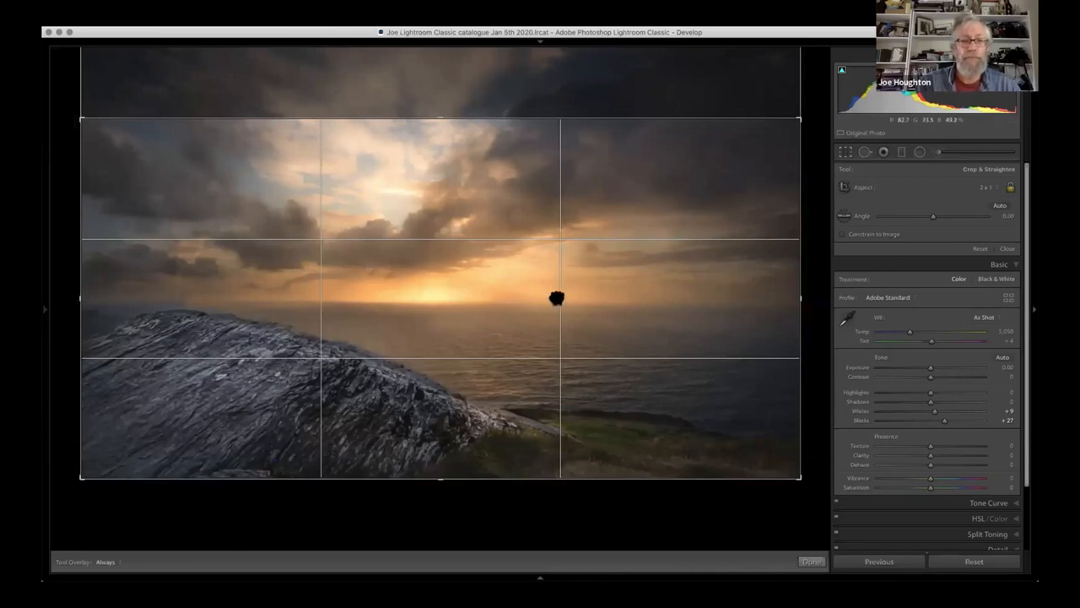
drag(552, 314, 553, 336)
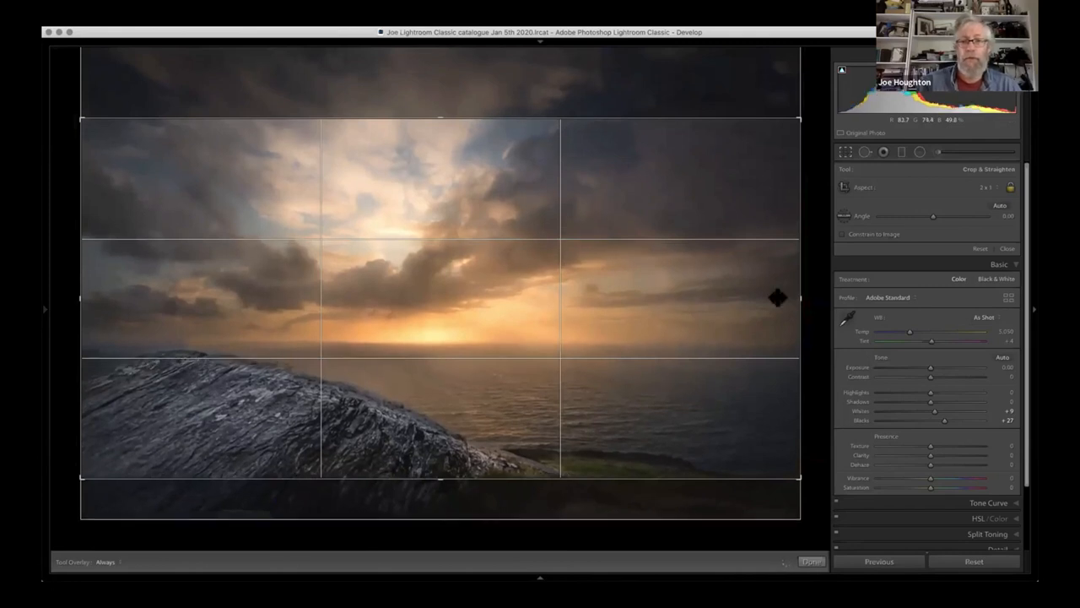
drag(711, 300, 796, 301)
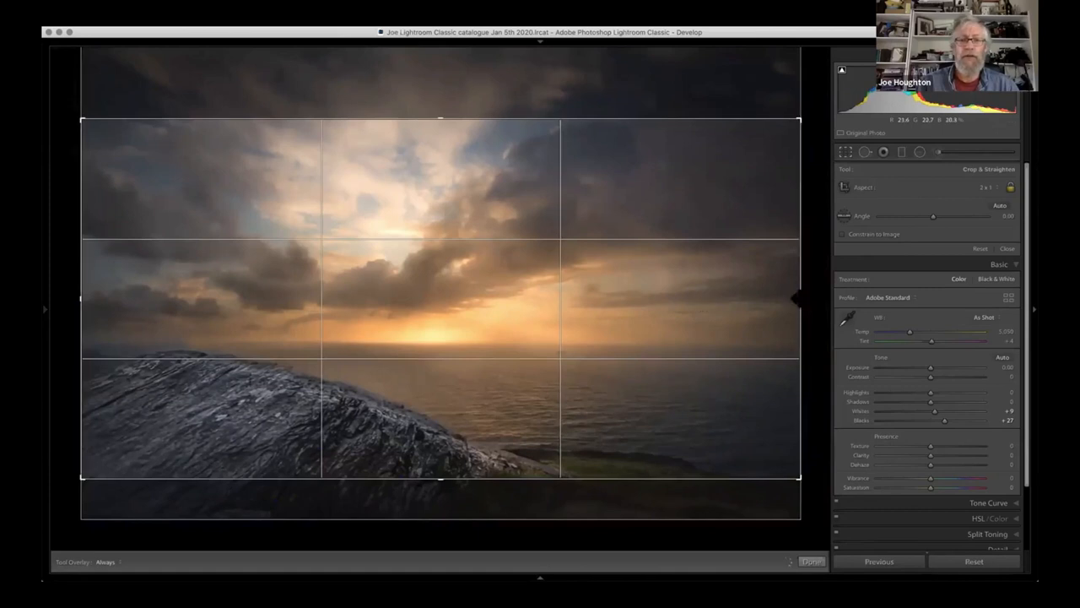
drag(715, 292, 714, 292)
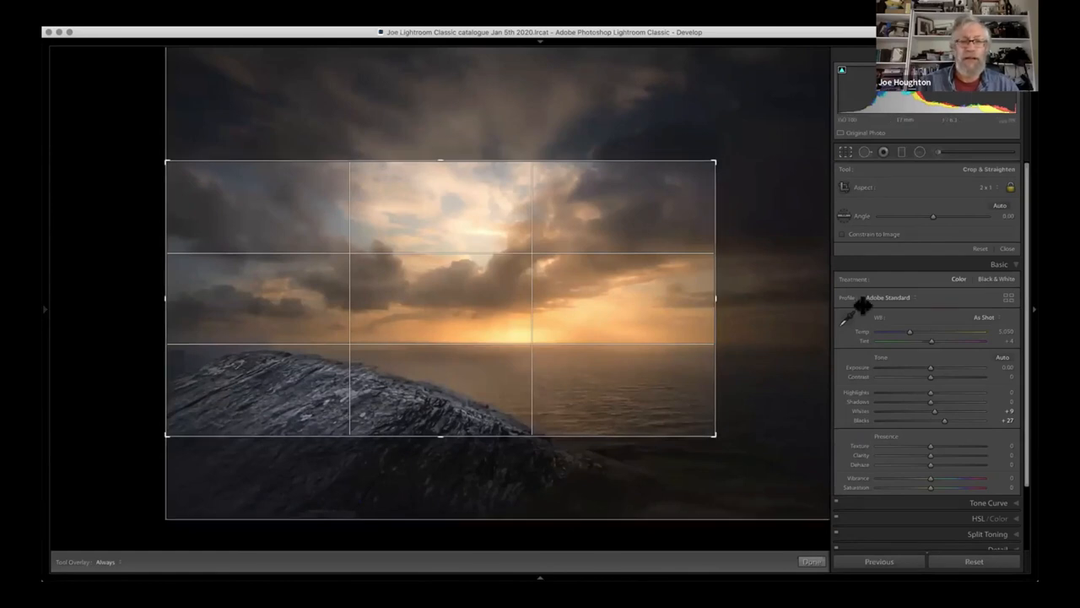
drag(716, 298, 863, 306)
drag(598, 376, 600, 354)
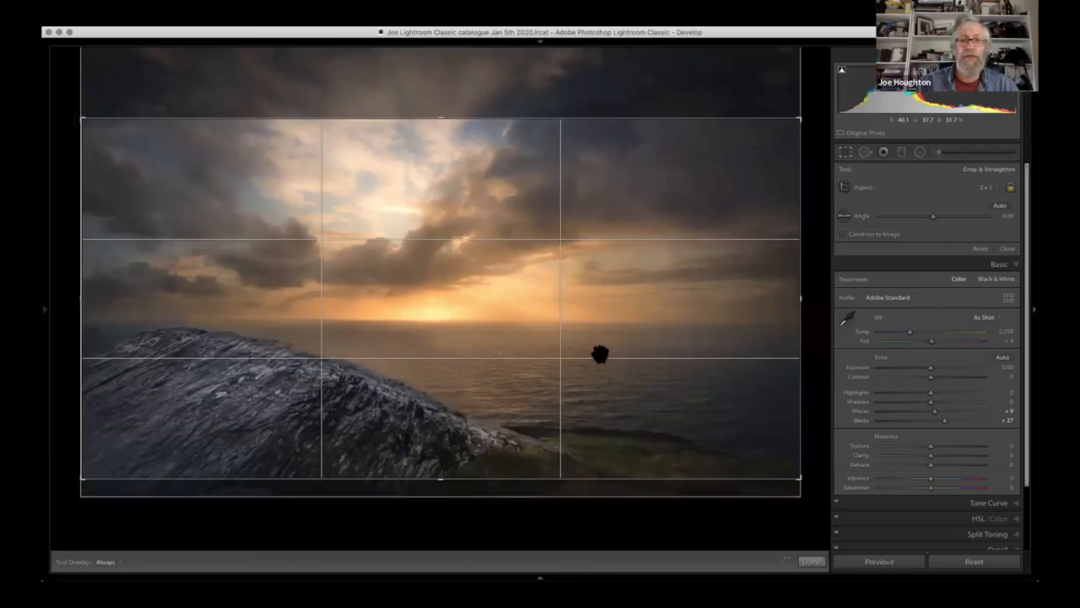
key(Return)
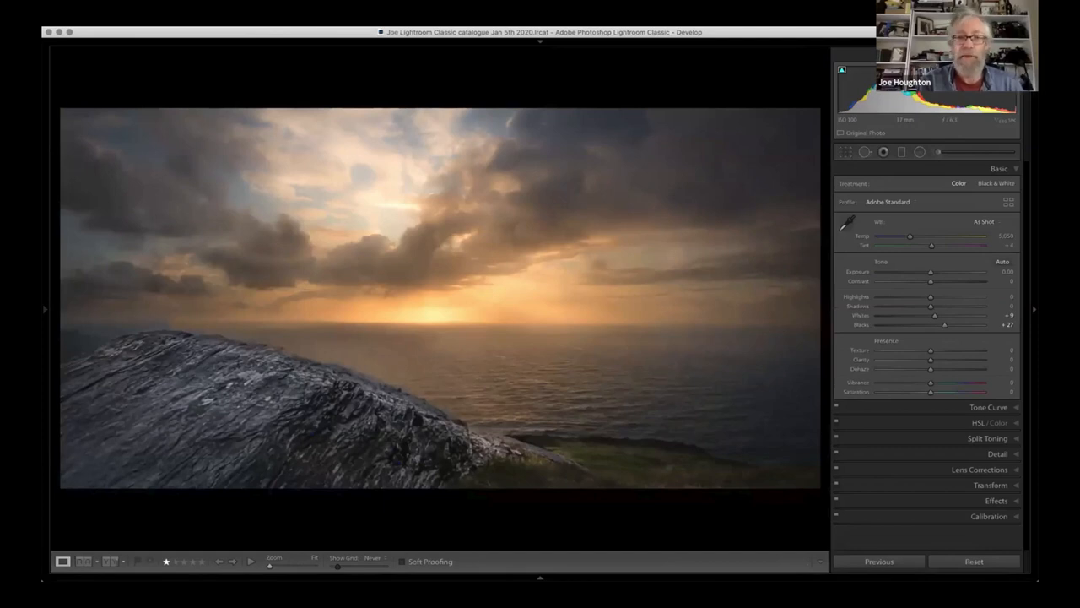
key(Tab)
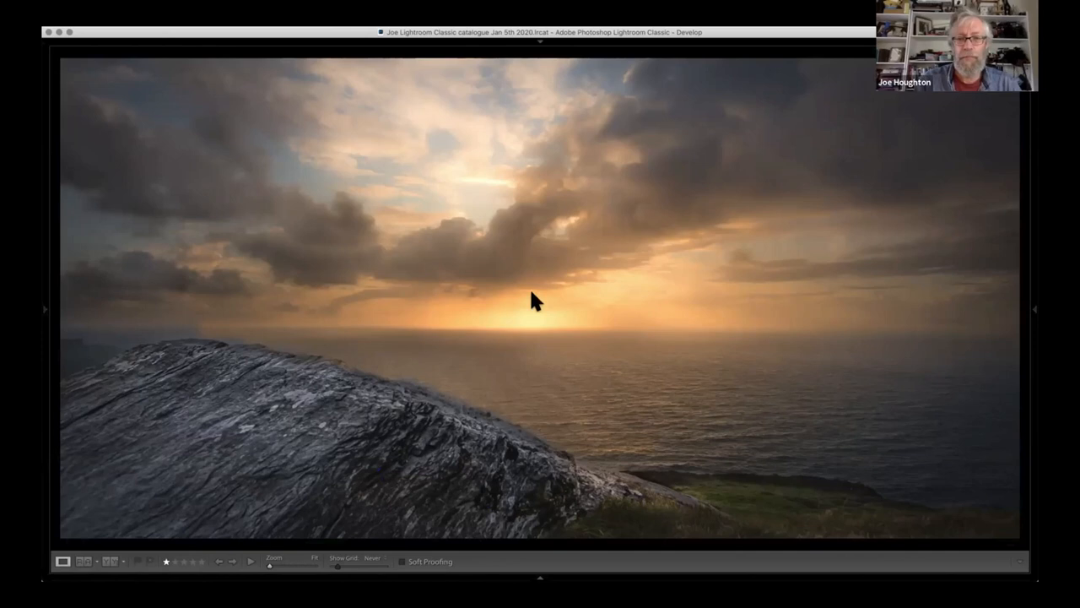
- Browse the night street light-trail photos full size from the library grid, examine their metadata, and return to the grid
key(g)
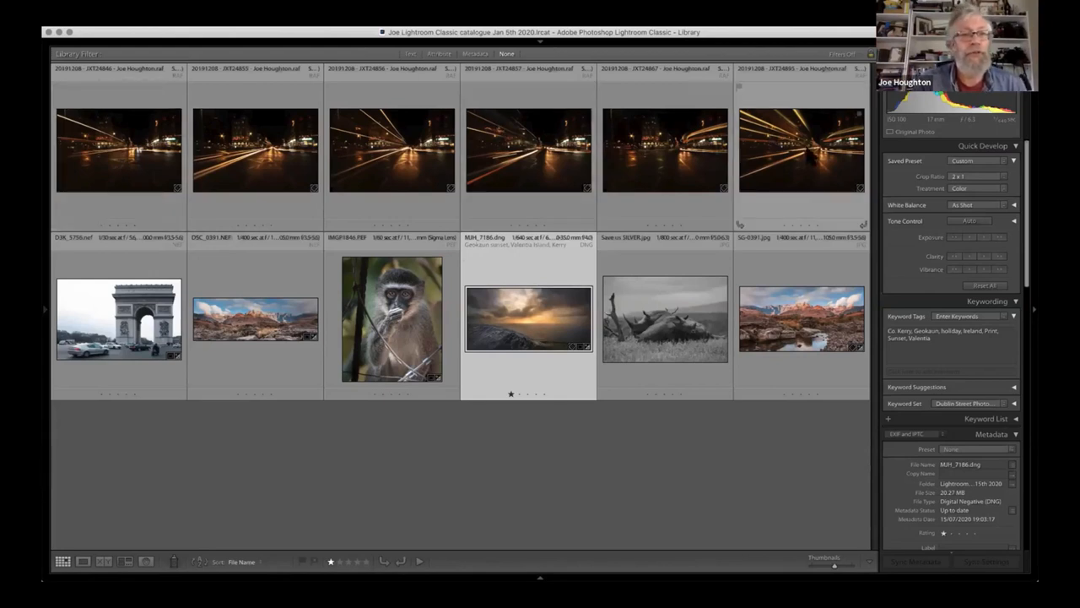
double_click(118, 148)
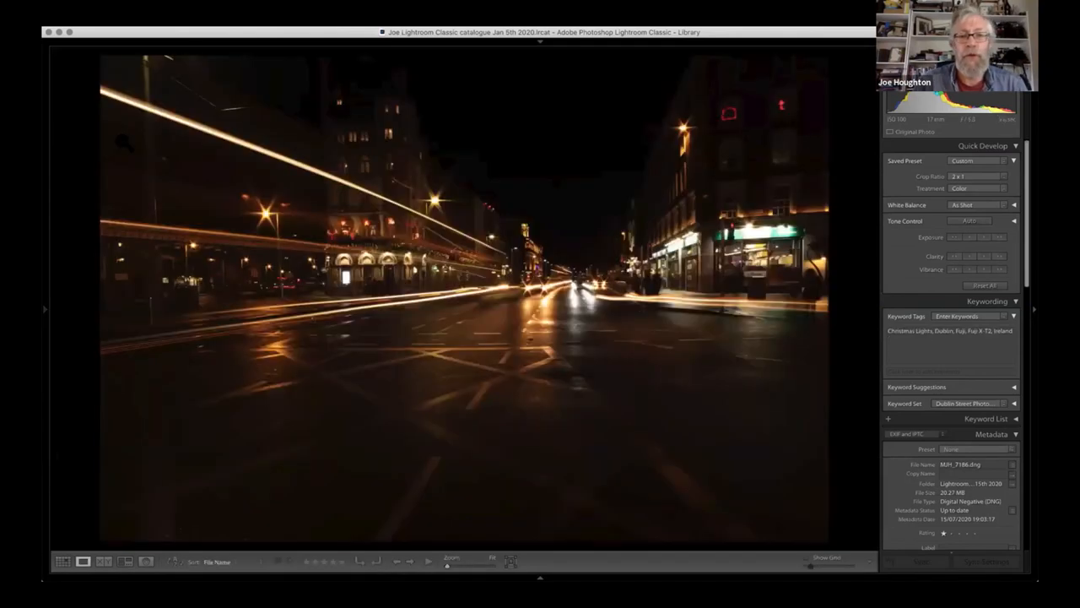
key(Right)
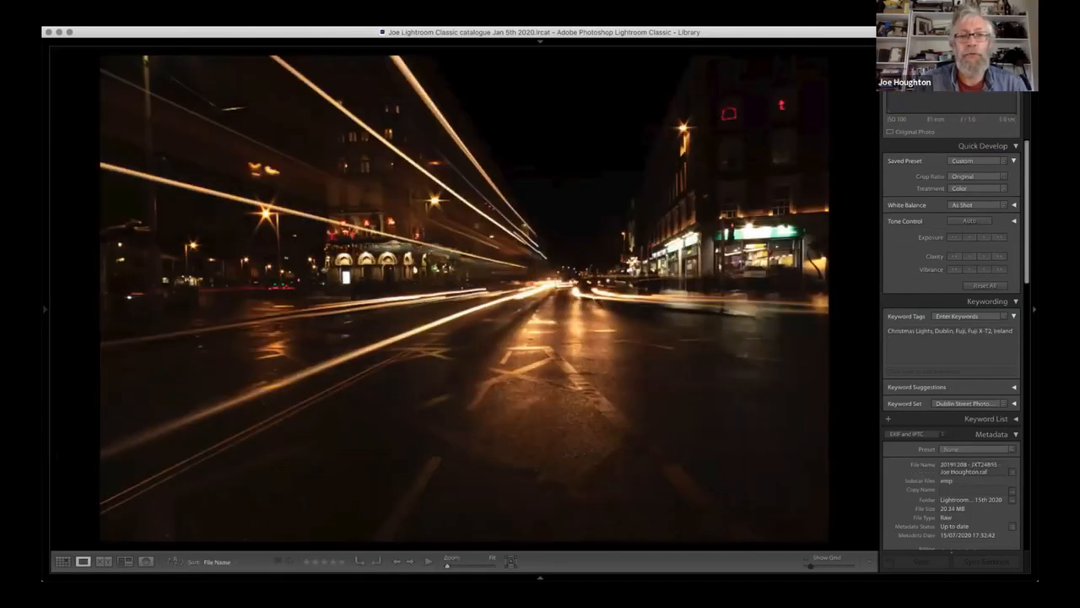
key(Right)
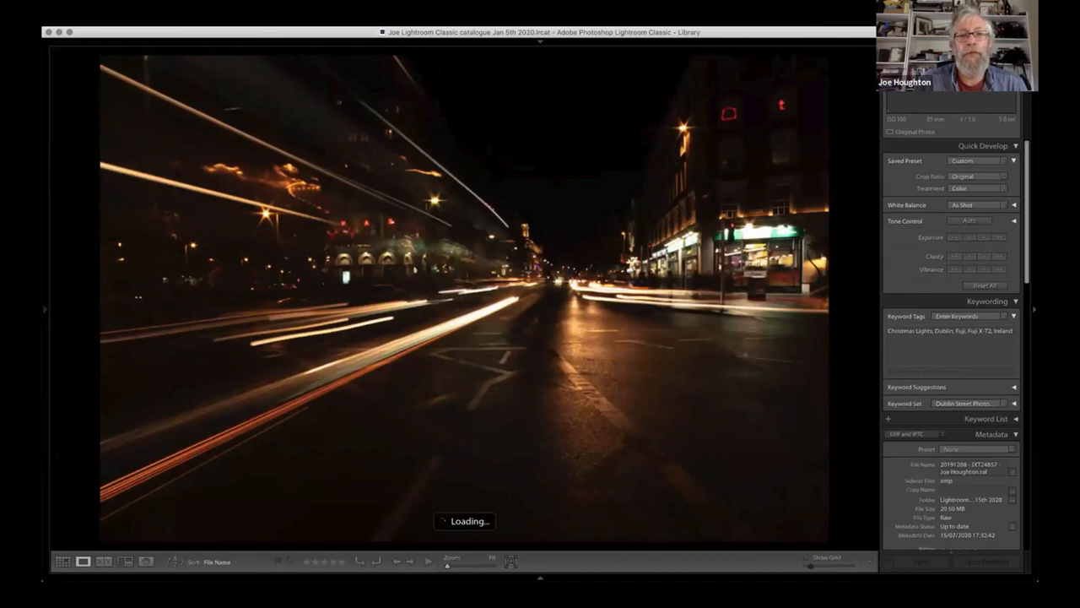
key(Right)
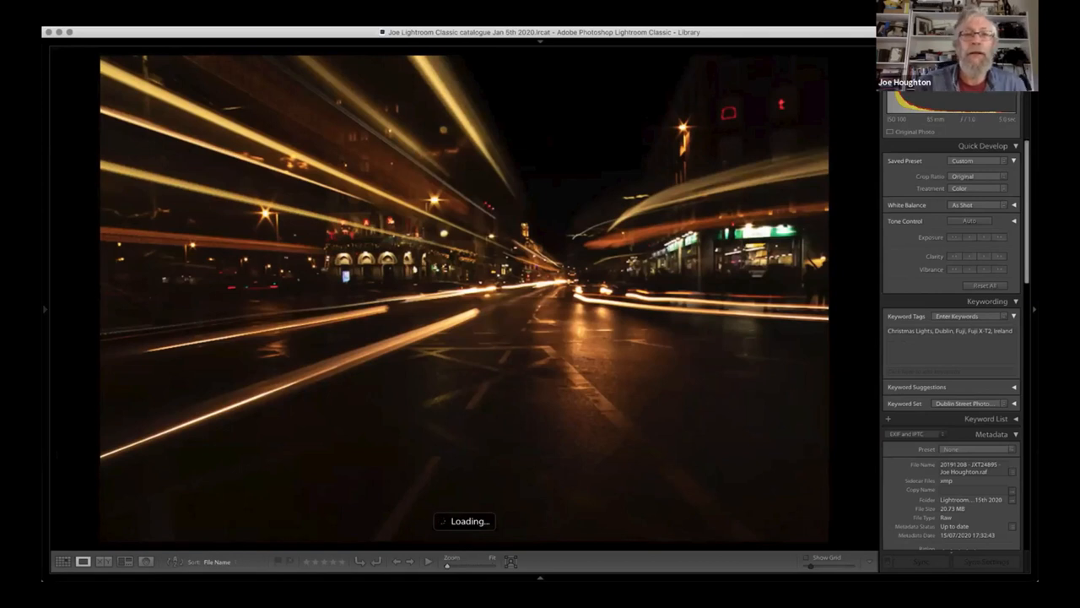
key(Right)
key(Right)
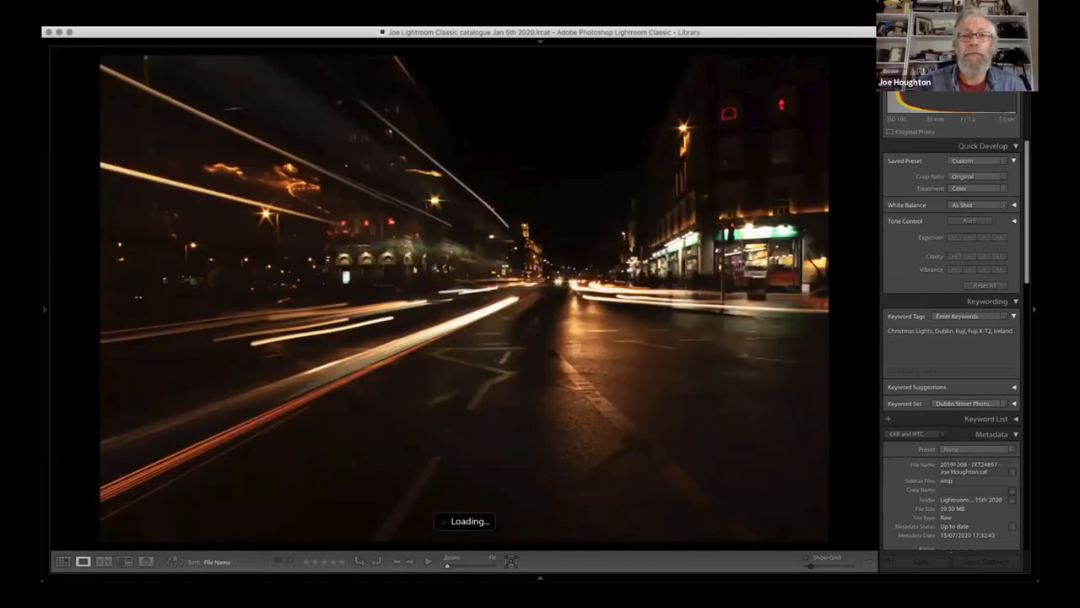
key(Right)
key(Right)
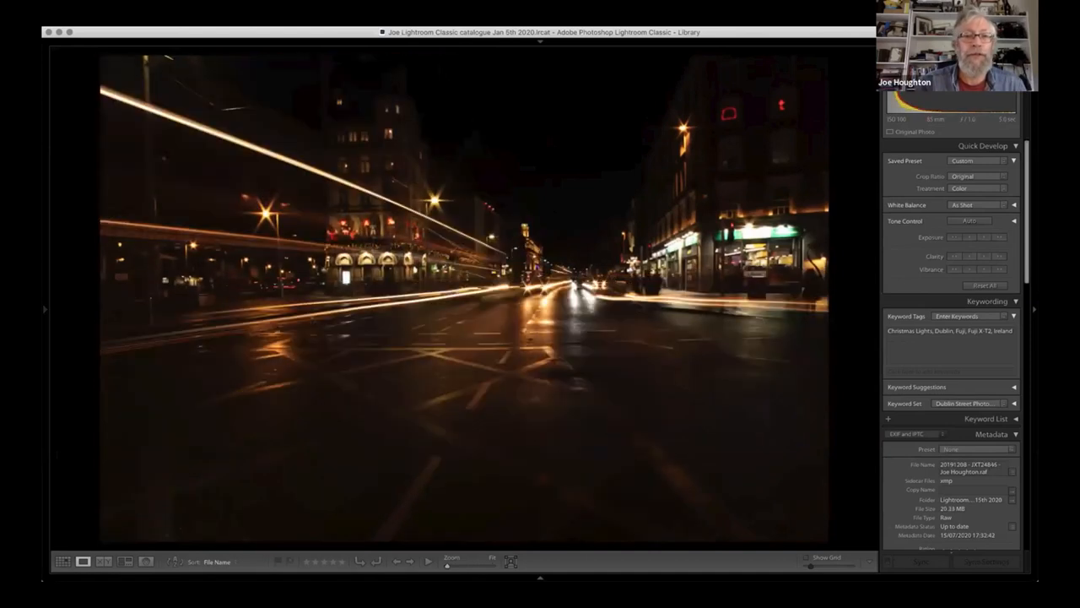
key(Right)
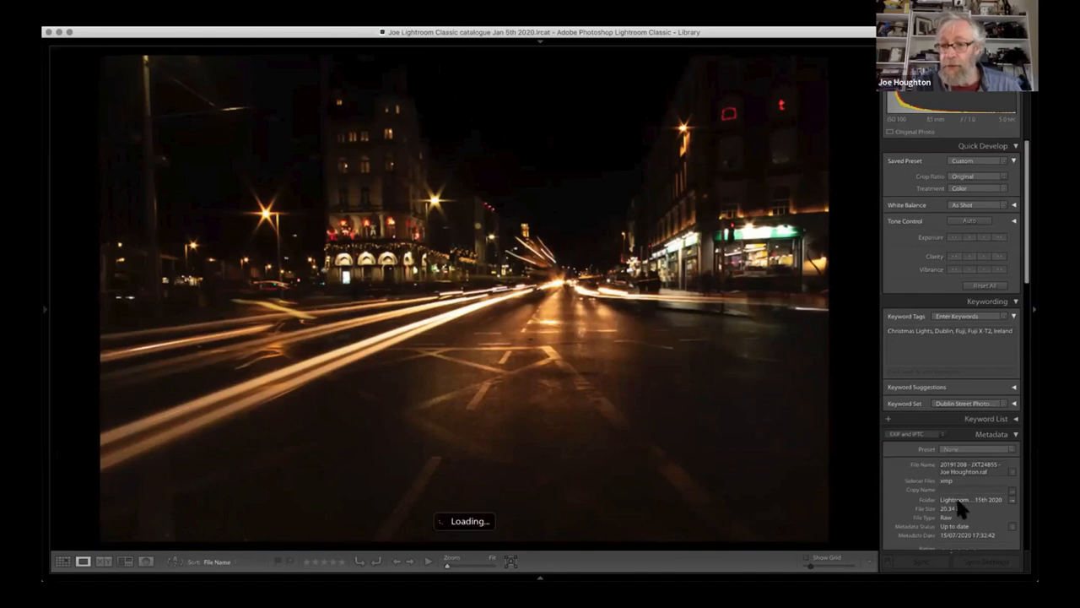
scroll(958, 504, down, 1)
scroll(971, 498, down, 3)
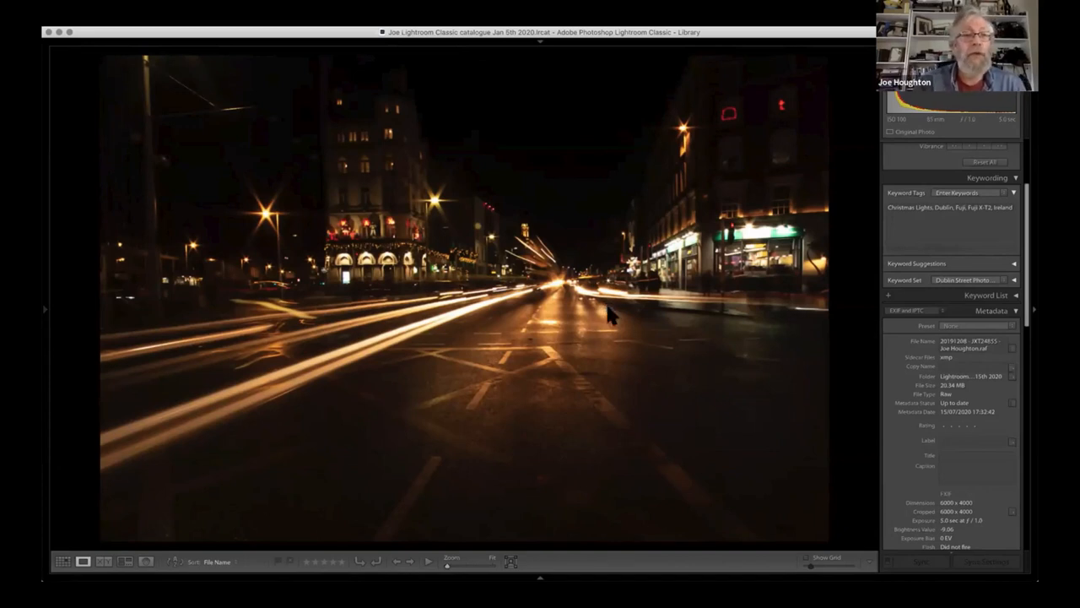
key(g)
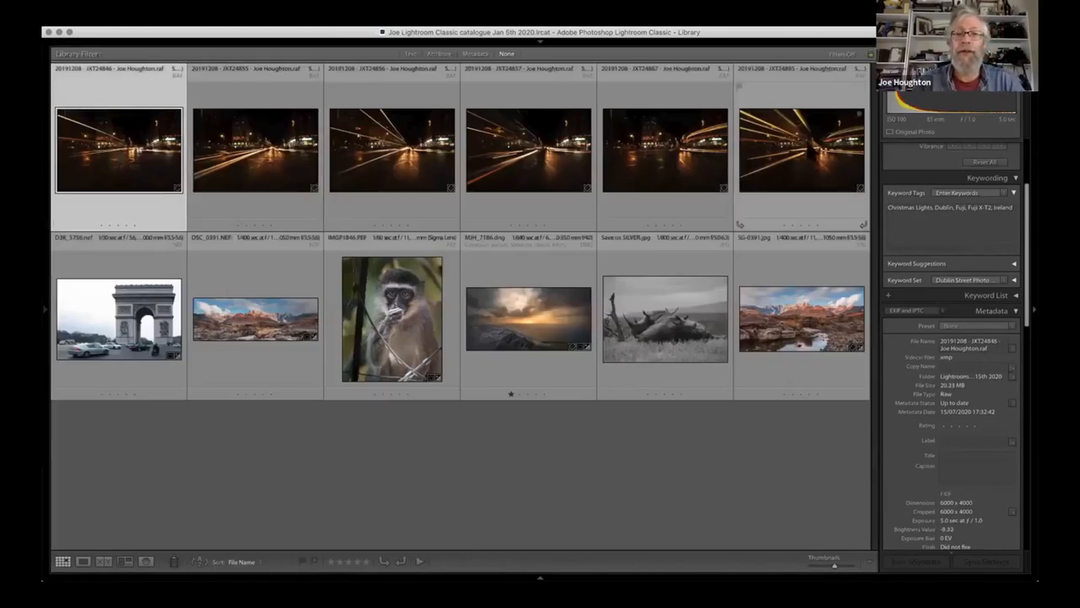
- Select all six night light-trail photos and open them as layers in a single Photoshop document
shift+click(847, 195)
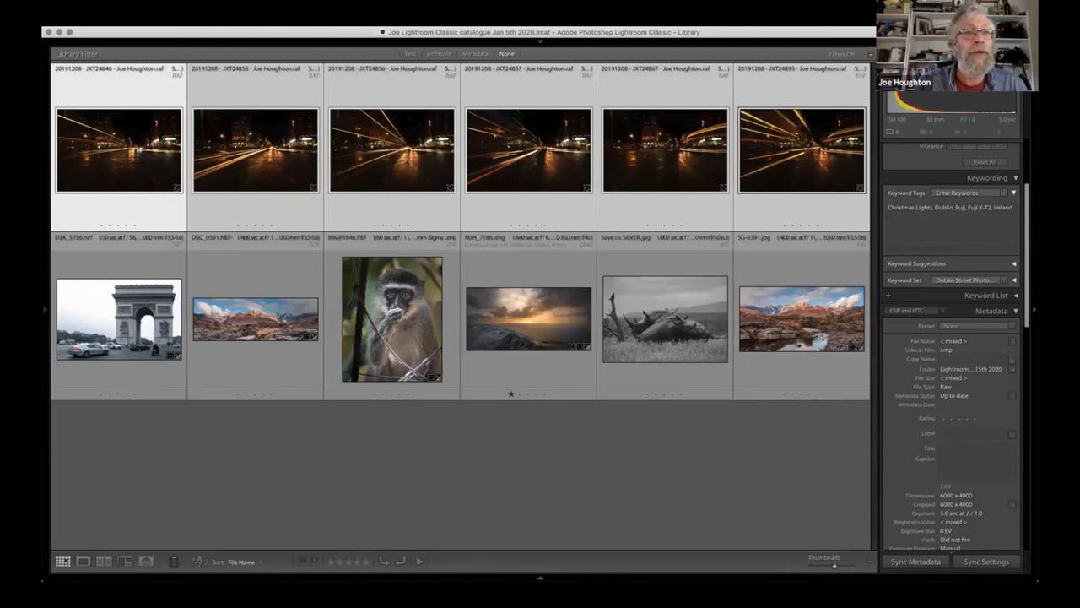
click(238, 23)
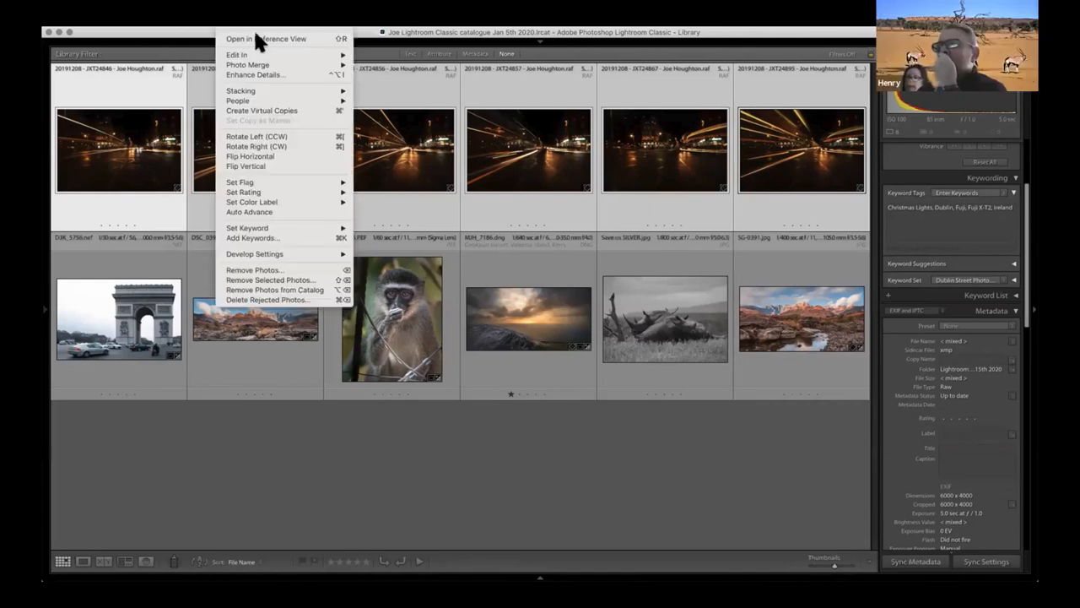
mouse_move(264, 54)
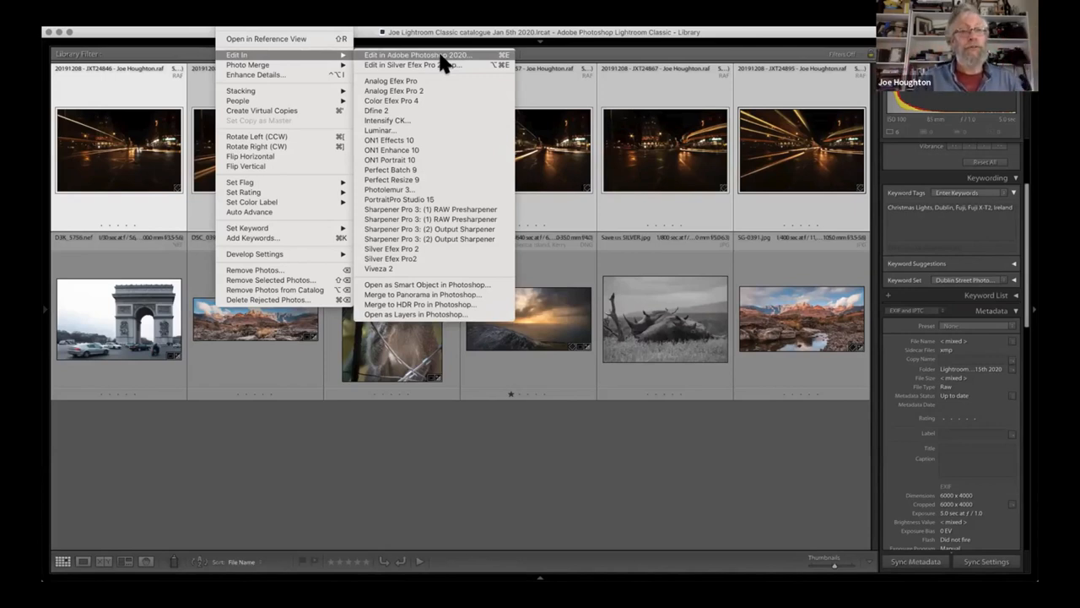
click(424, 315)
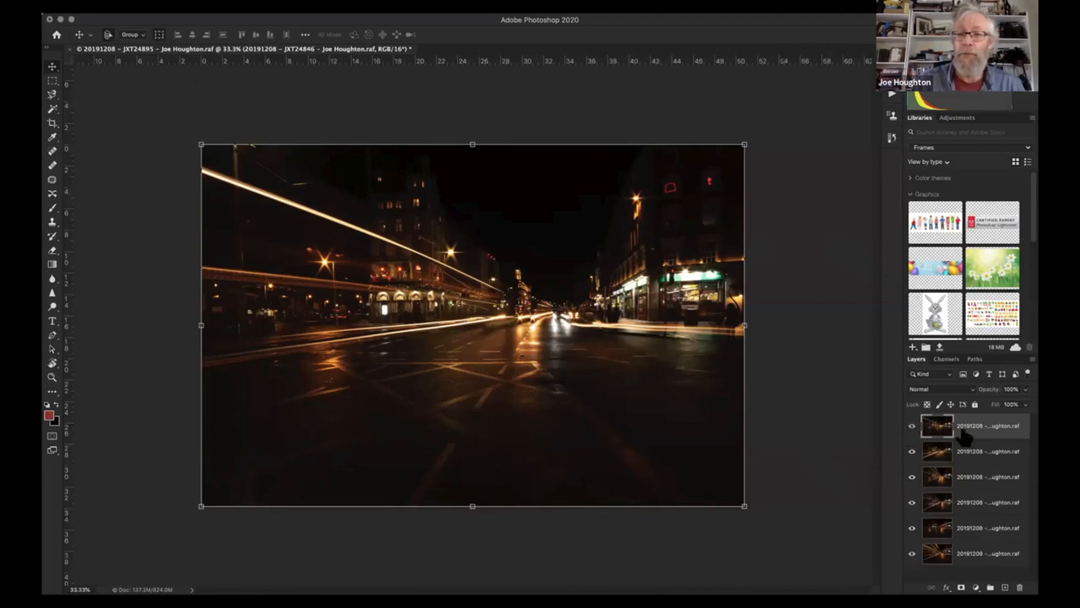
- Hide all six light-trail layers in turn, from the topmost down to the lowest
click(912, 426)
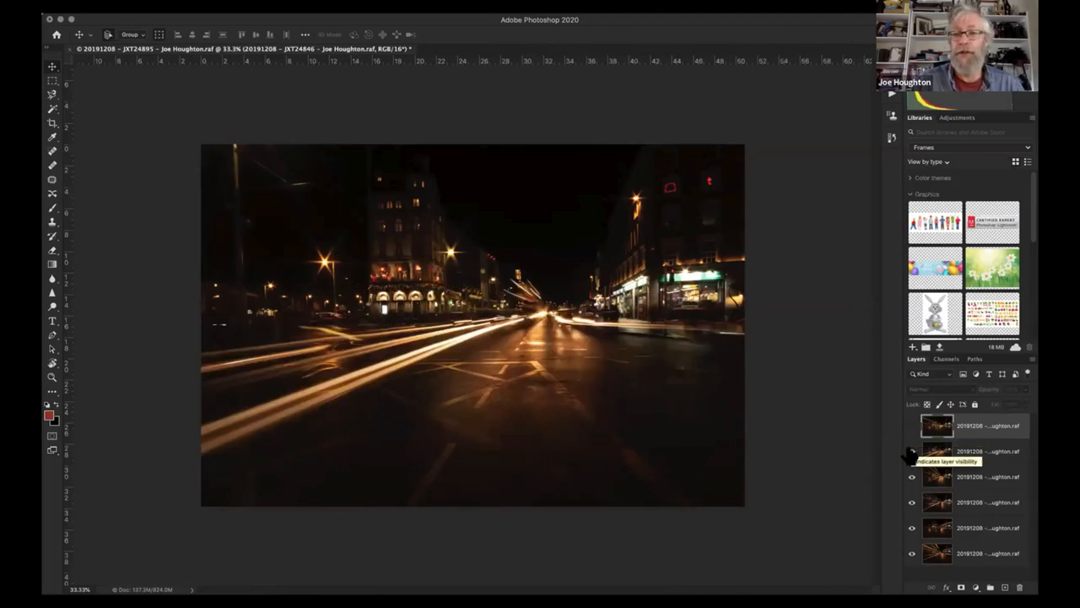
click(912, 451)
click(910, 478)
click(911, 528)
click(912, 555)
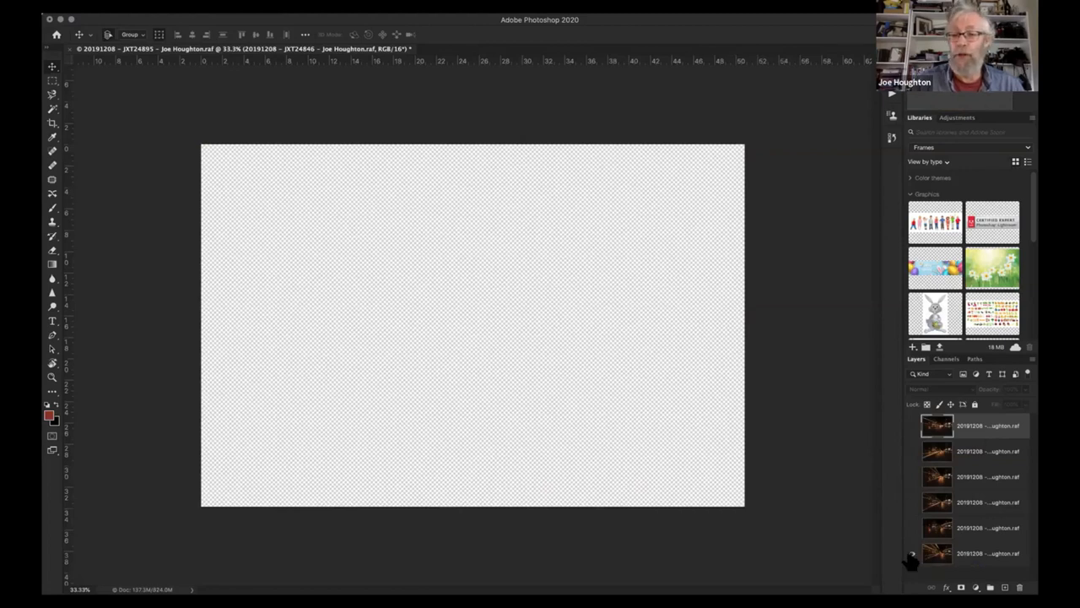
- Show all six light-trail layers in turn from the lowest to the topmost, and hide the second layer from the top
click(912, 549)
click(912, 528)
click(911, 503)
click(911, 478)
click(910, 452)
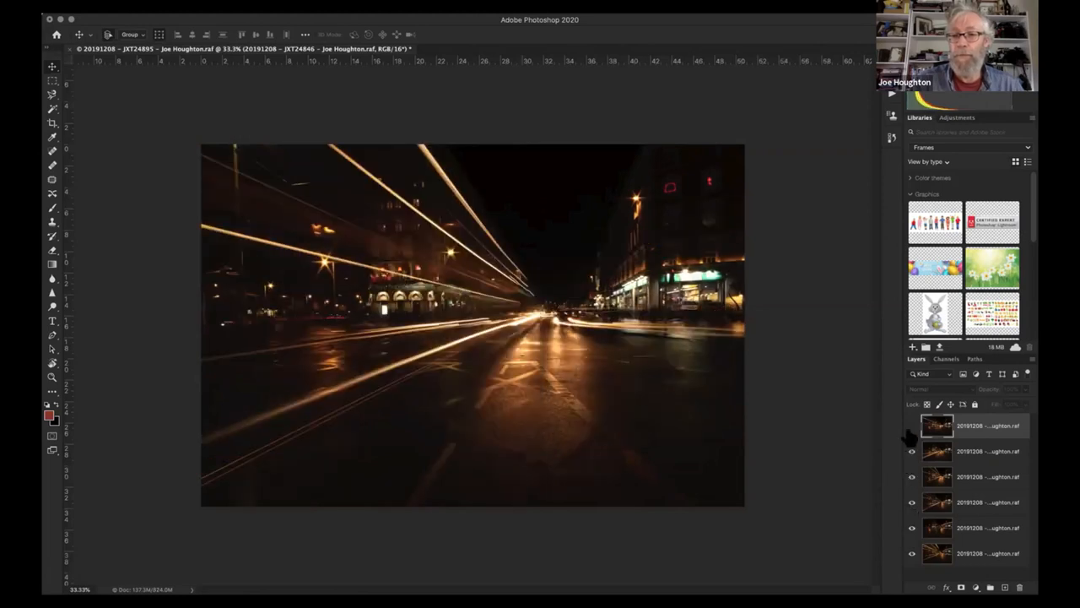
click(911, 425)
click(912, 452)
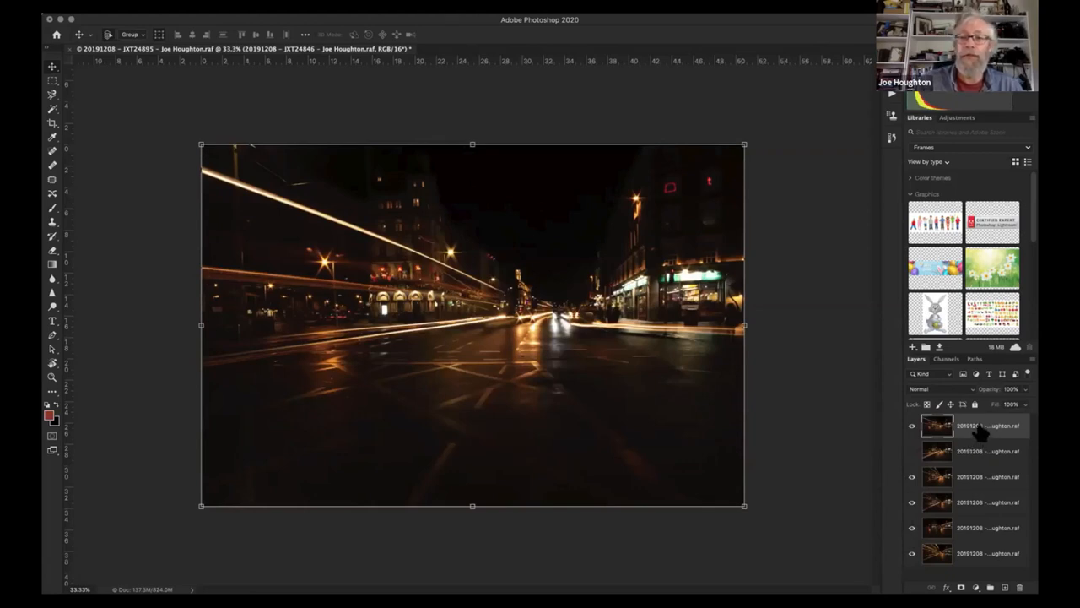
- Select all six light-trail layers and auto-align them with the Auto projection
shift+click(979, 556)
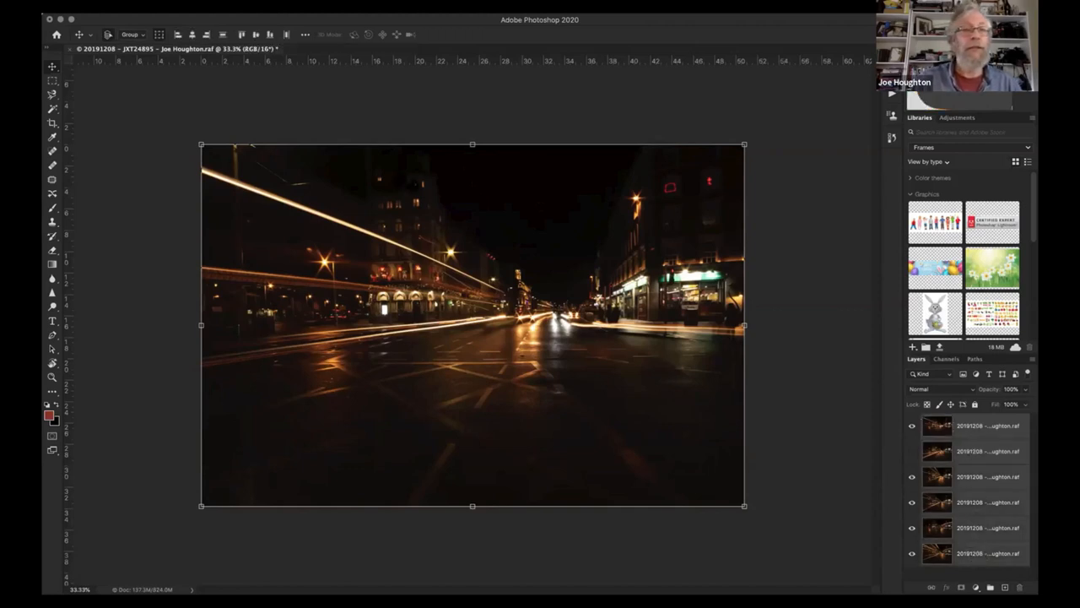
click(131, 5)
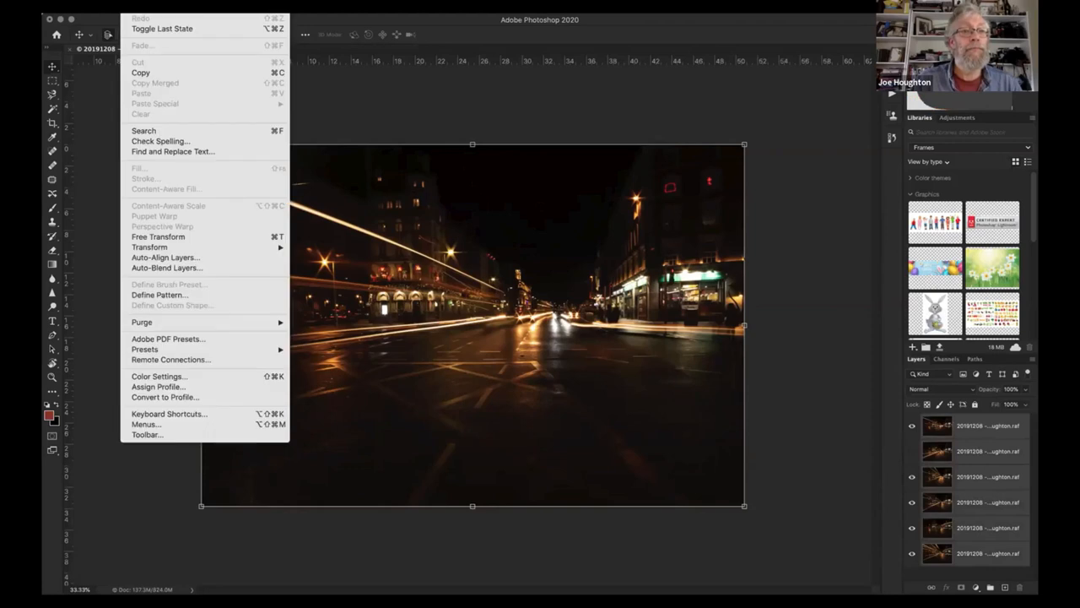
click(163, 257)
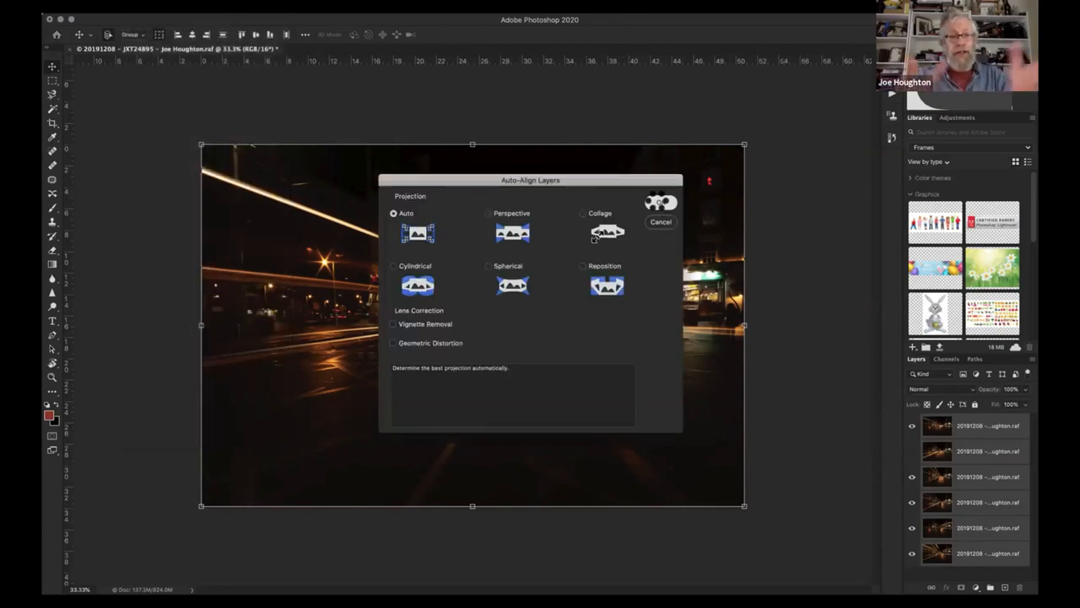
click(661, 203)
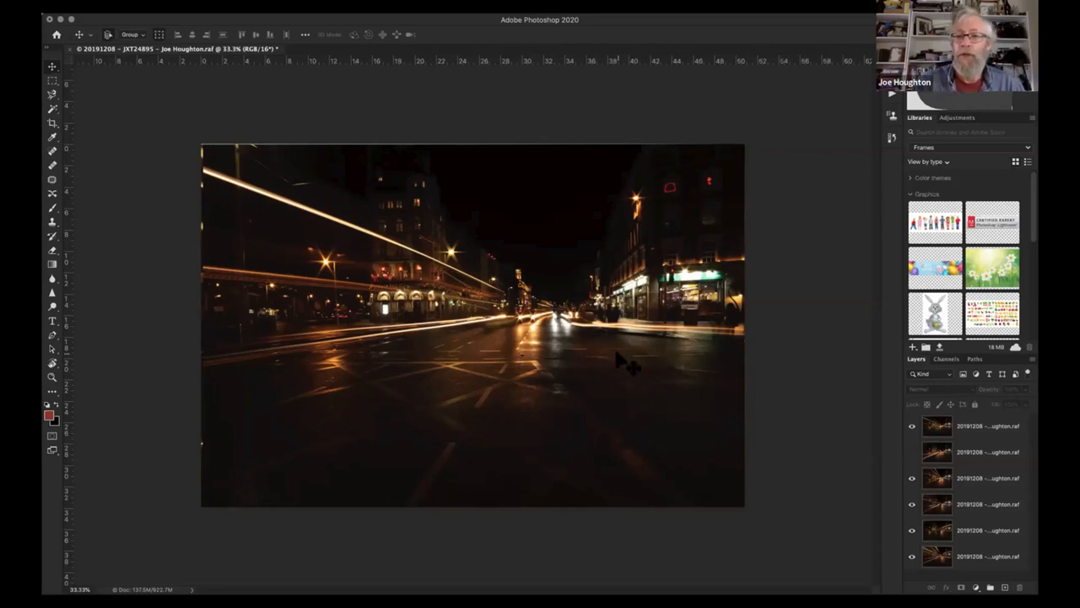
- Set the blend mode of all six light-trail layers to Lighten and make the hidden second layer visible
click(986, 430)
click(985, 431)
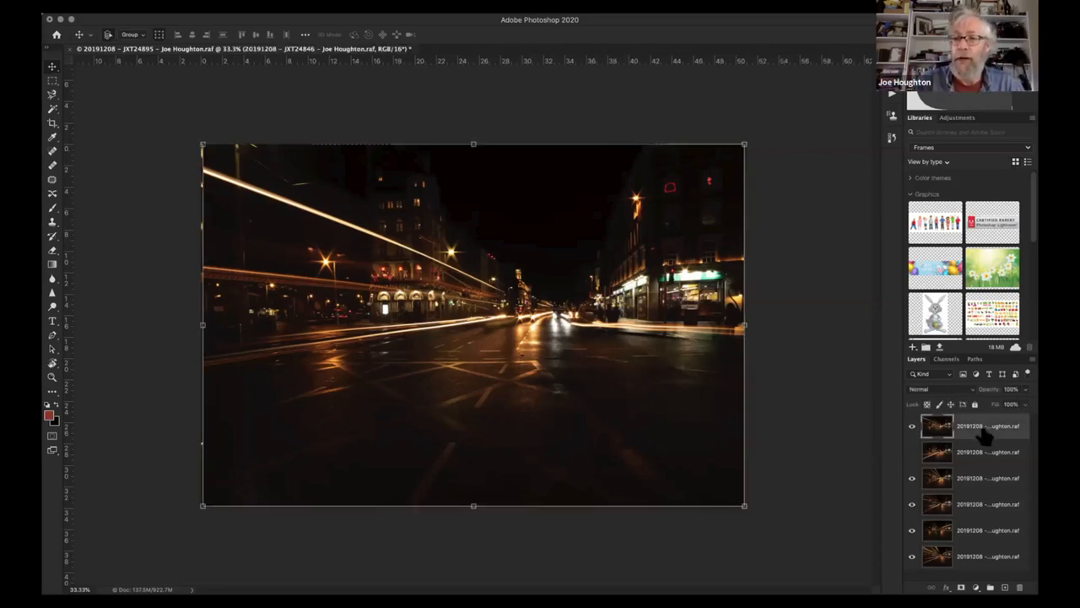
shift+click(978, 561)
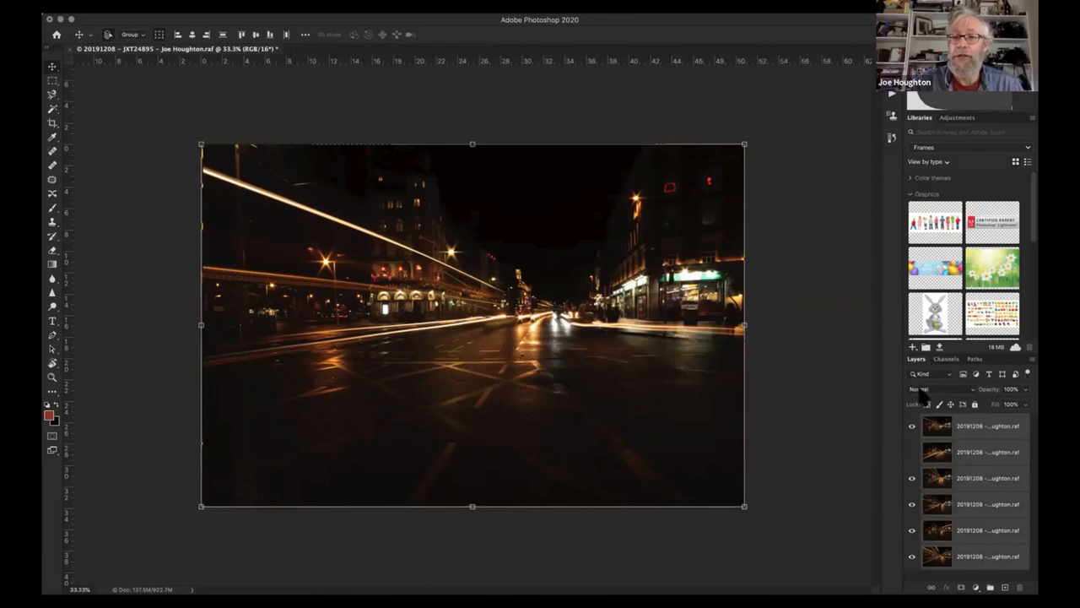
click(971, 391)
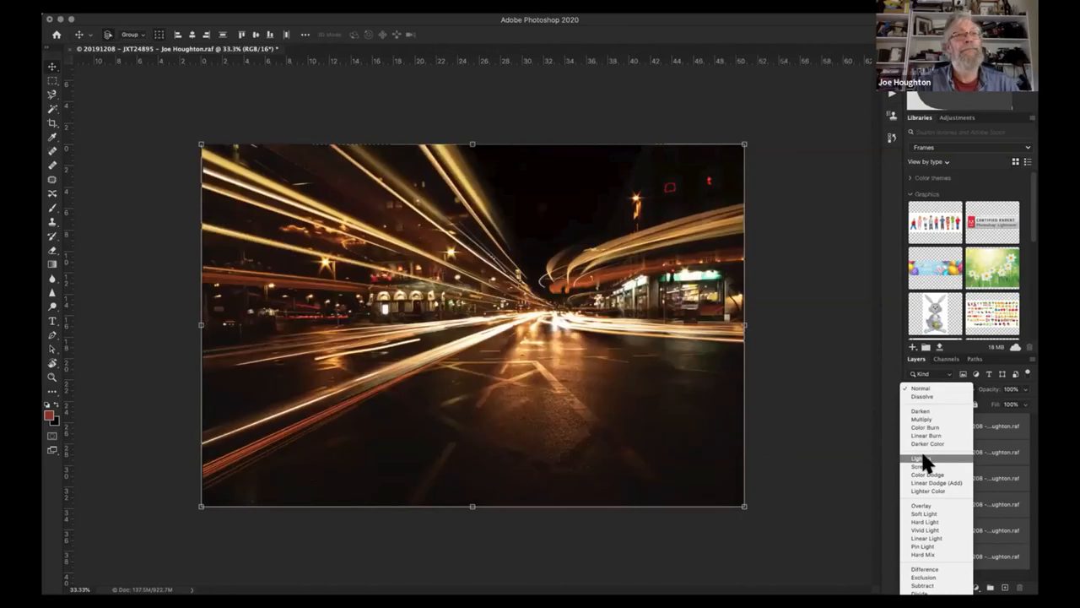
click(923, 456)
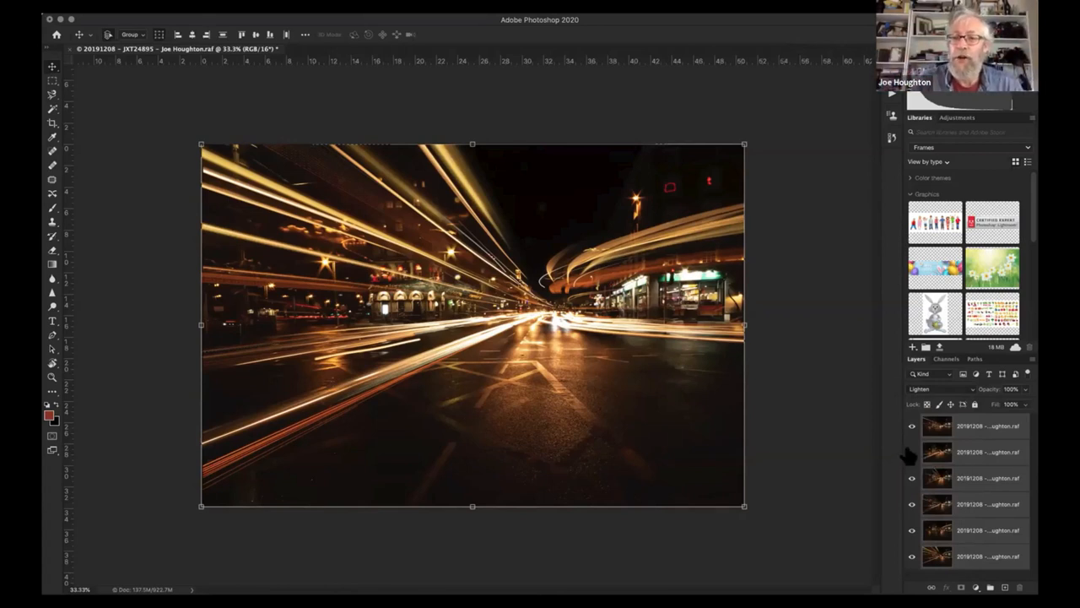
click(910, 453)
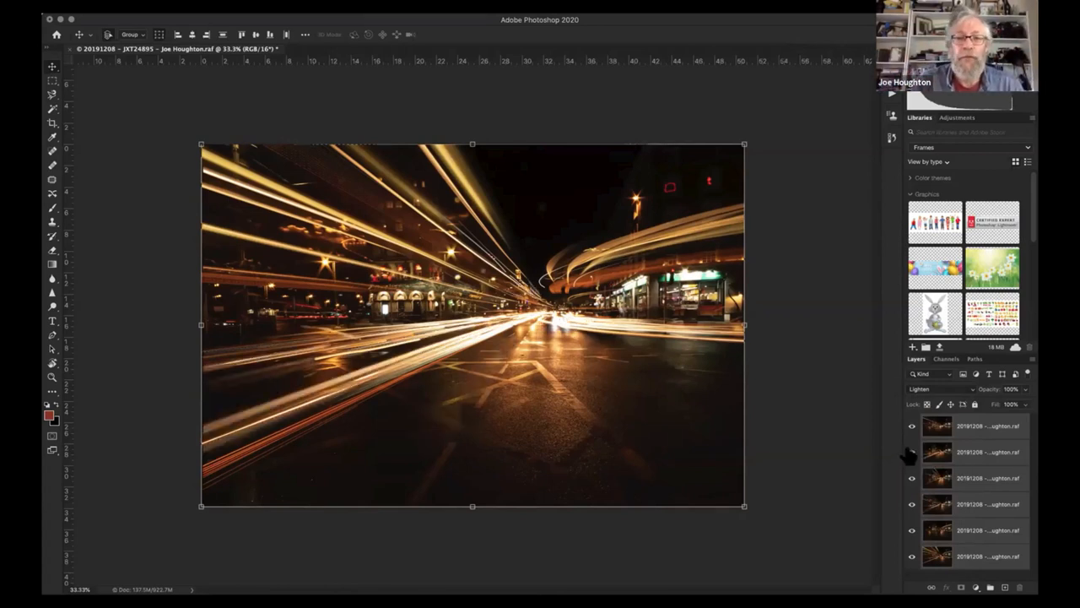
- Toggle the lowest layer's visibility off and on to examine which light trails it contributes
click(911, 557)
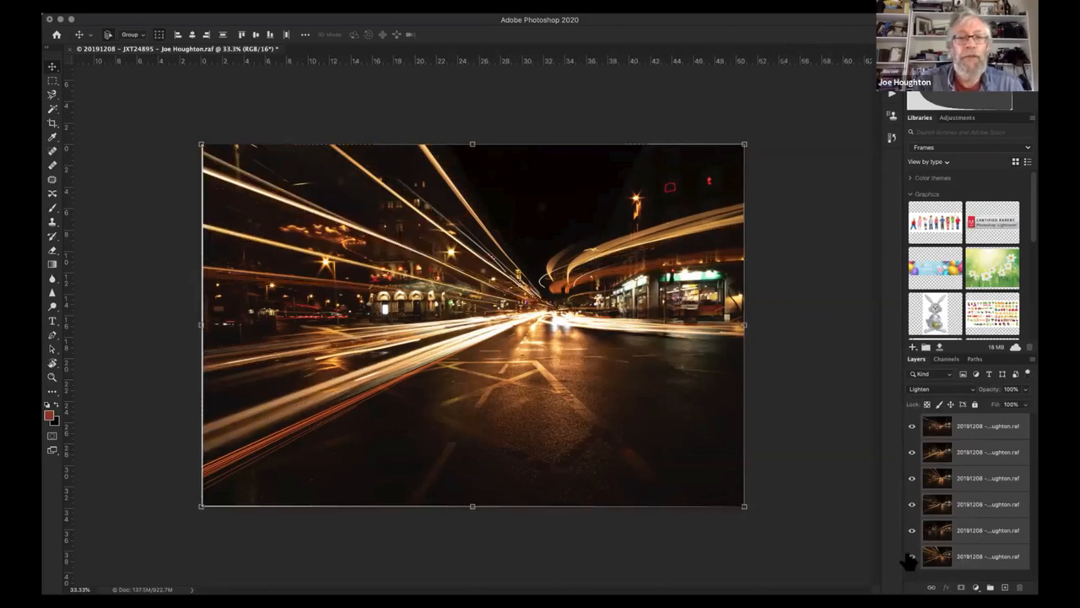
click(911, 557)
click(911, 558)
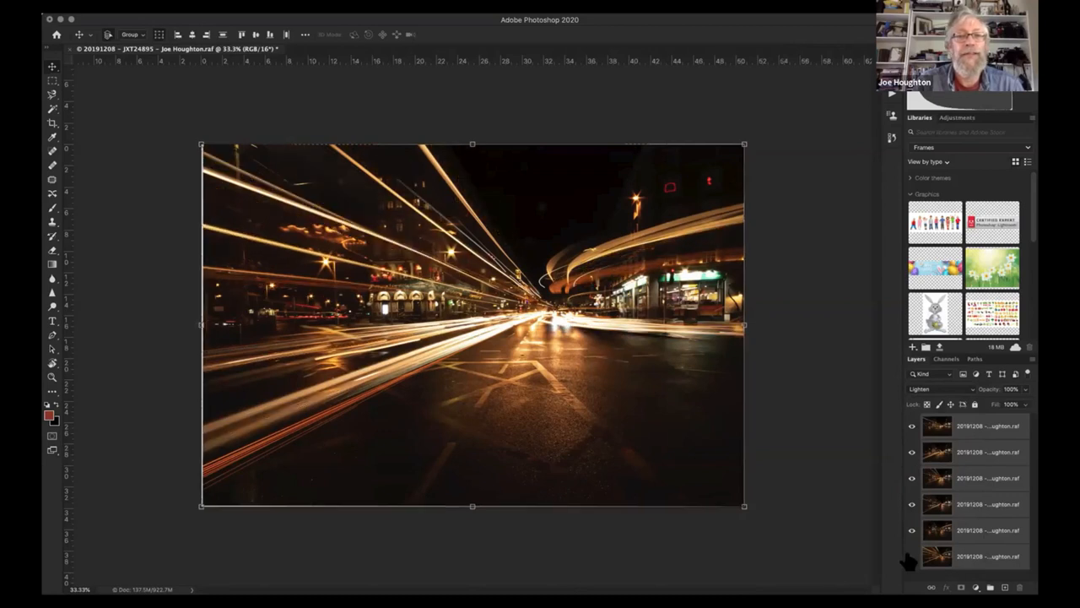
click(911, 557)
click(911, 557)
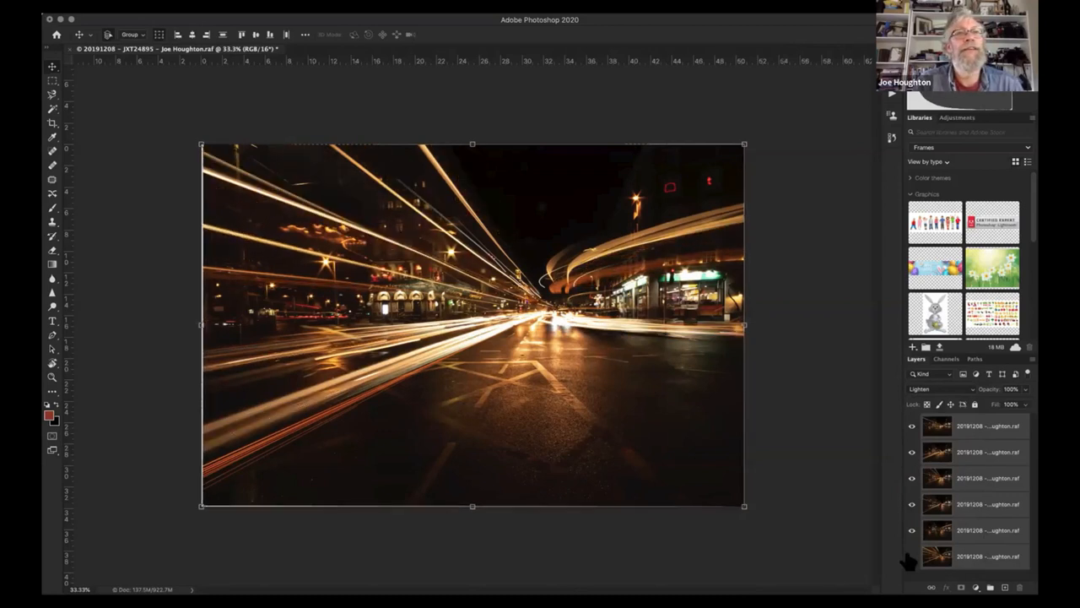
click(911, 557)
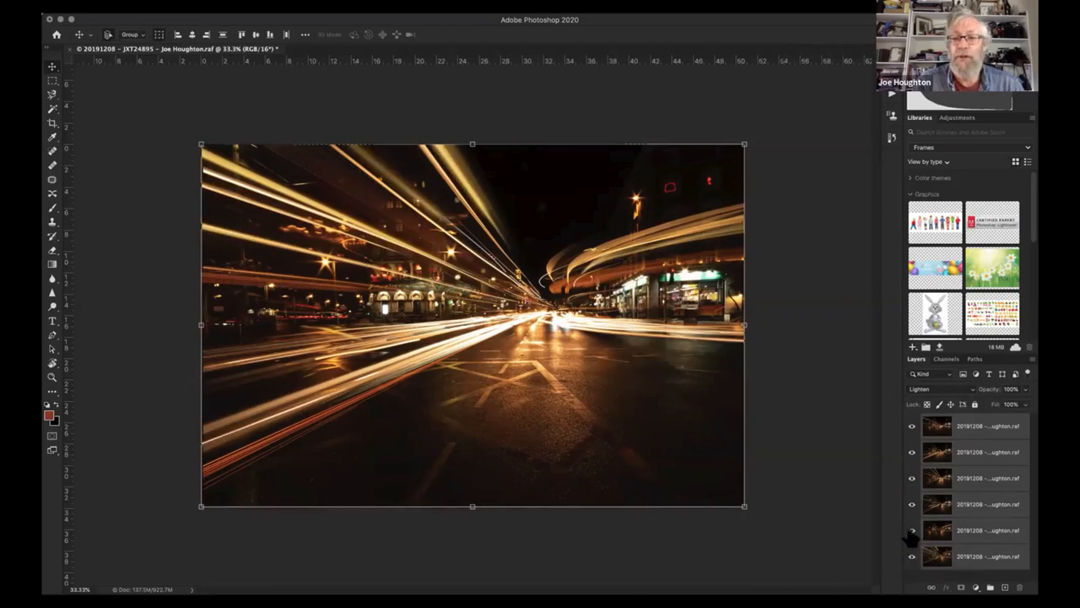
- Toggle the second-lowest layer's visibility off and on to compare the composite with and without it
click(912, 531)
click(911, 530)
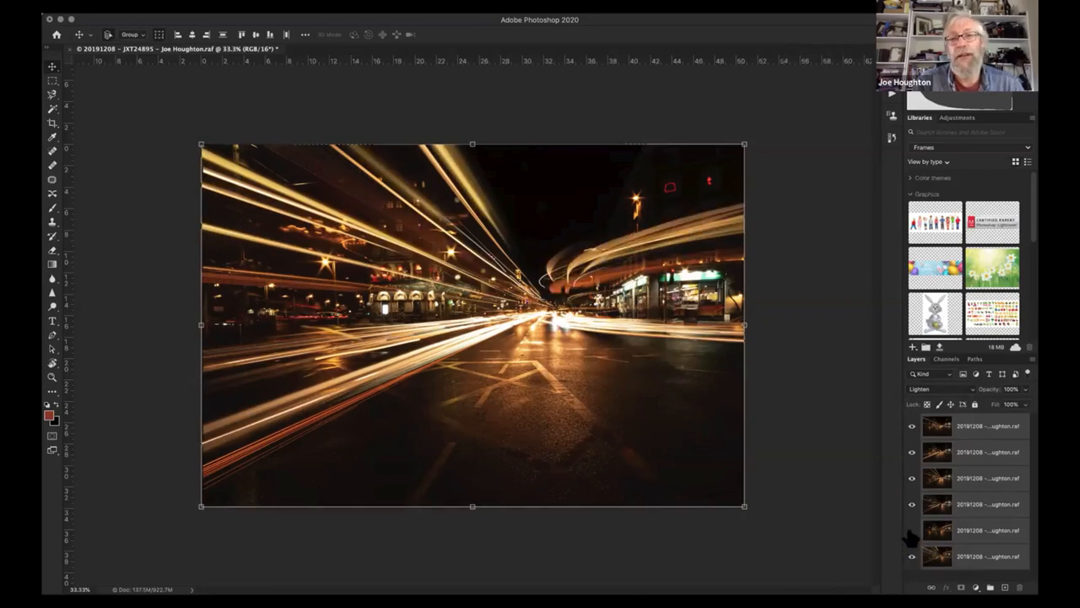
click(912, 531)
click(912, 531)
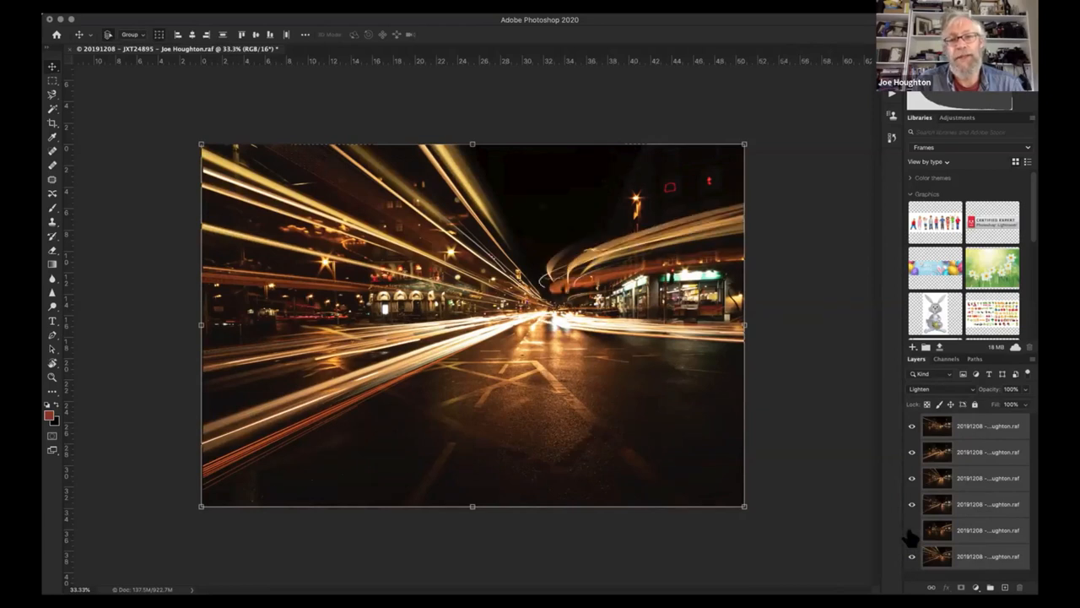
click(912, 530)
click(911, 531)
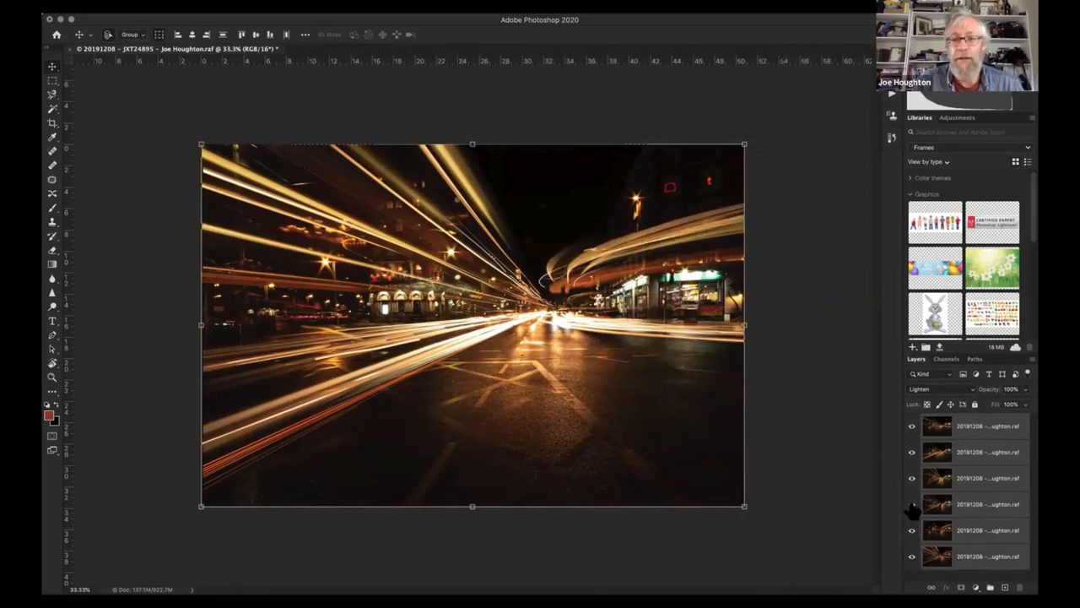
- Toggle the fourth layer from the top off and on repeatedly to judge its effect on the lower red trails
click(912, 504)
click(912, 504)
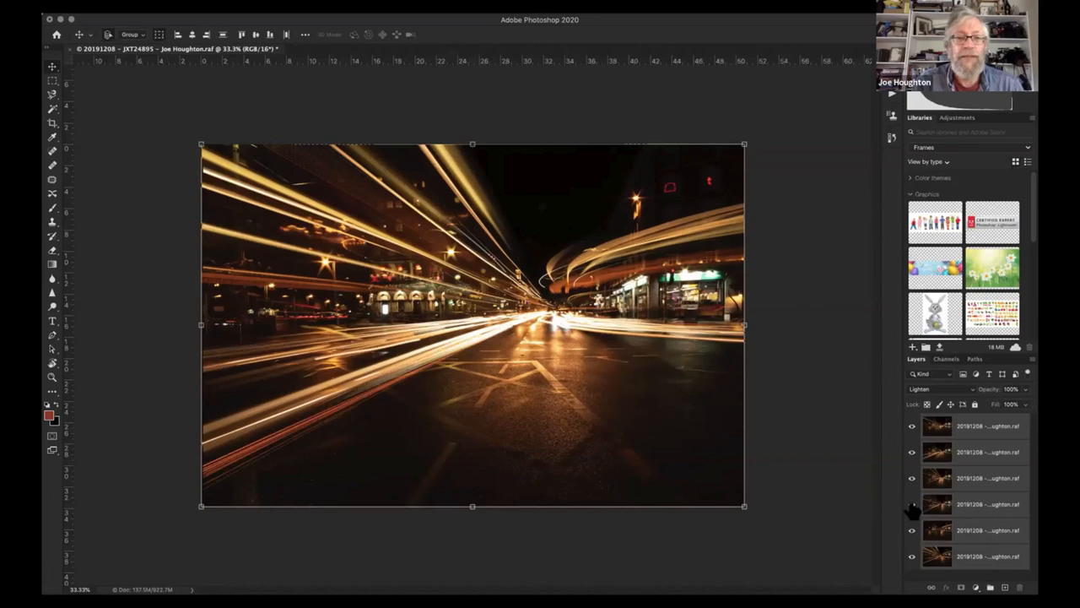
click(911, 505)
click(911, 504)
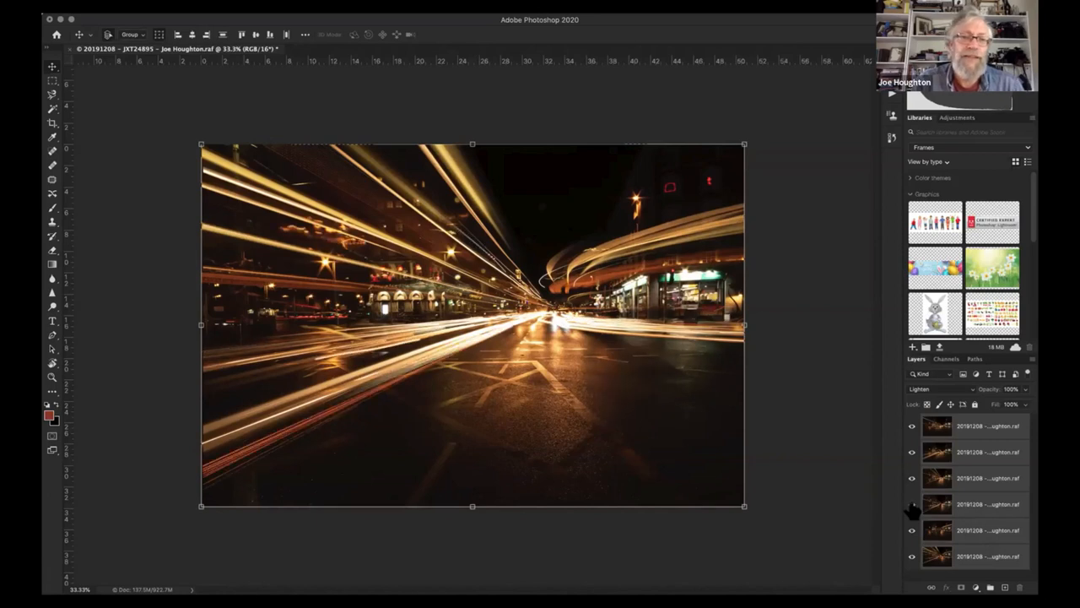
click(911, 505)
click(912, 505)
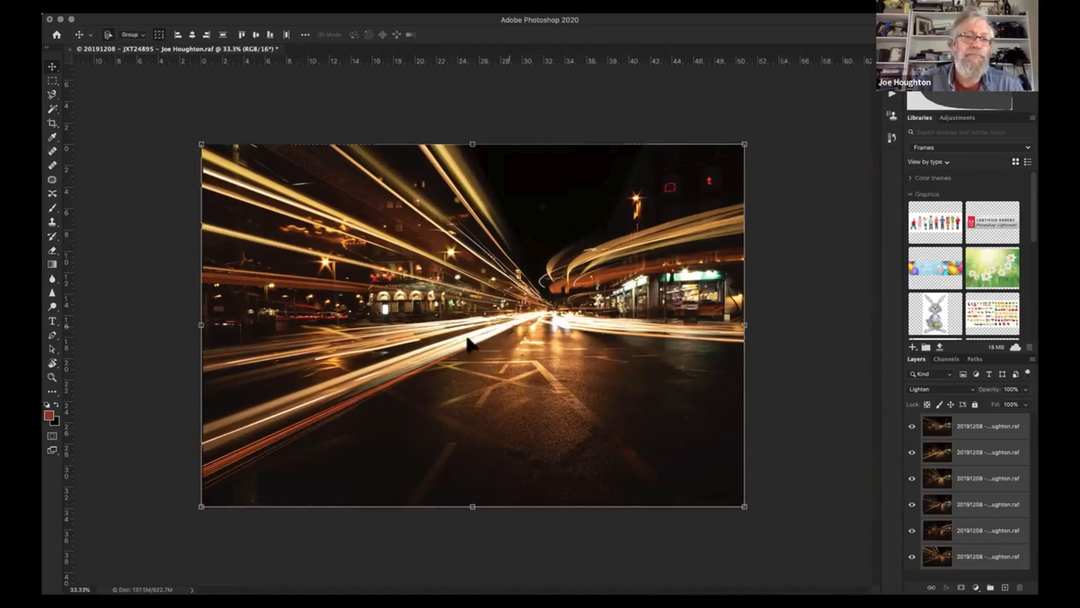
click(911, 532)
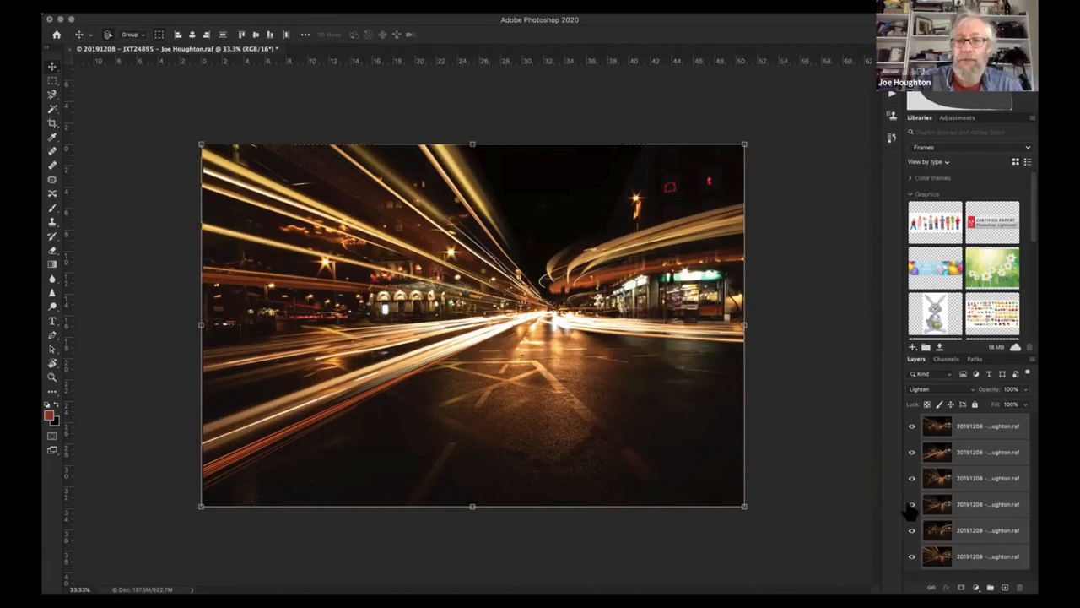
click(912, 505)
click(911, 504)
click(912, 505)
click(912, 505)
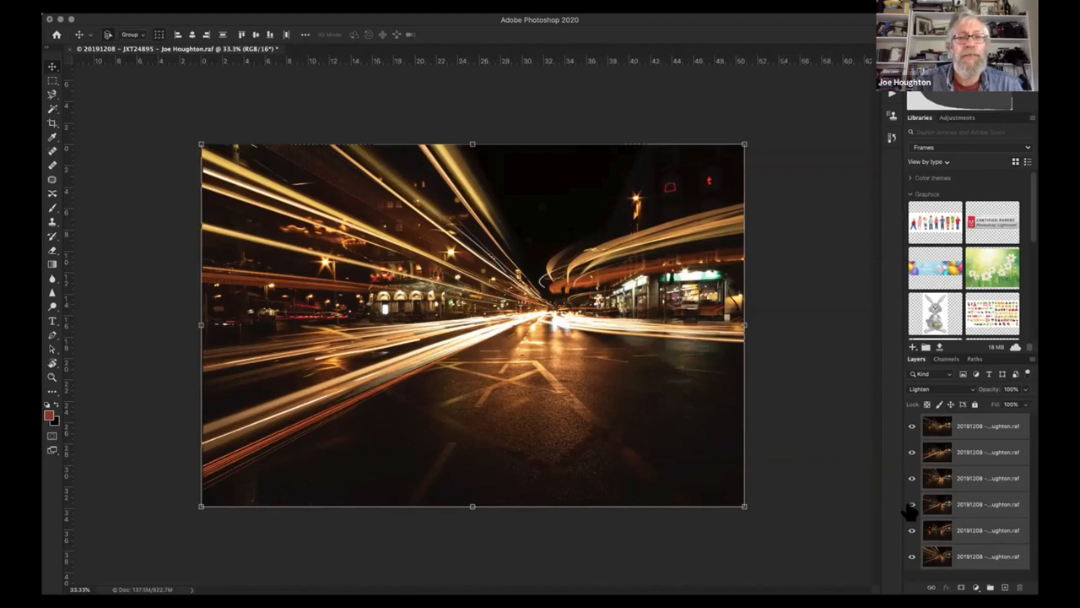
click(911, 505)
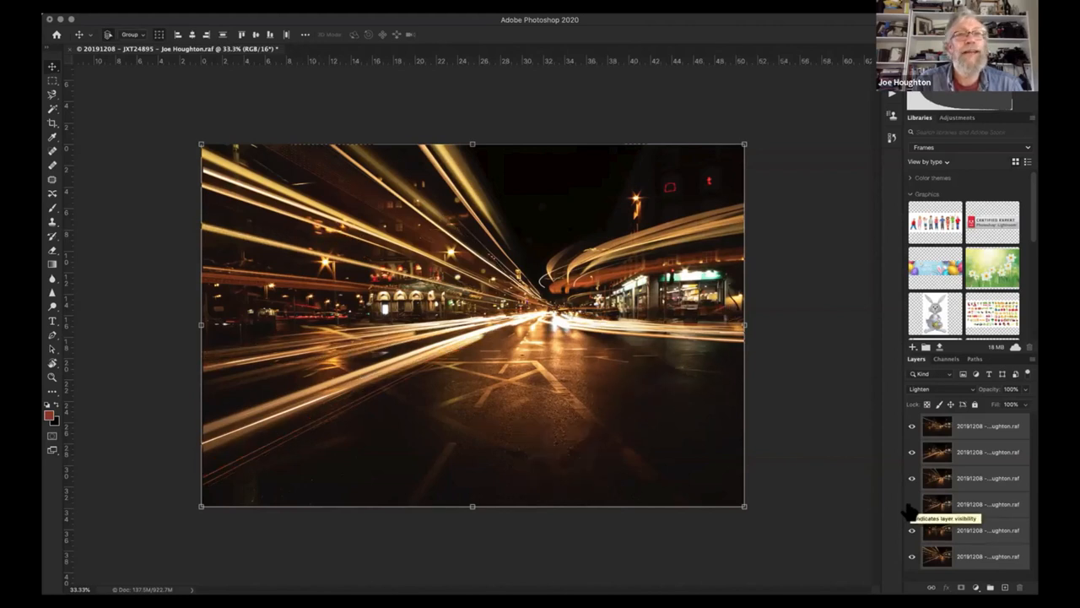
click(910, 505)
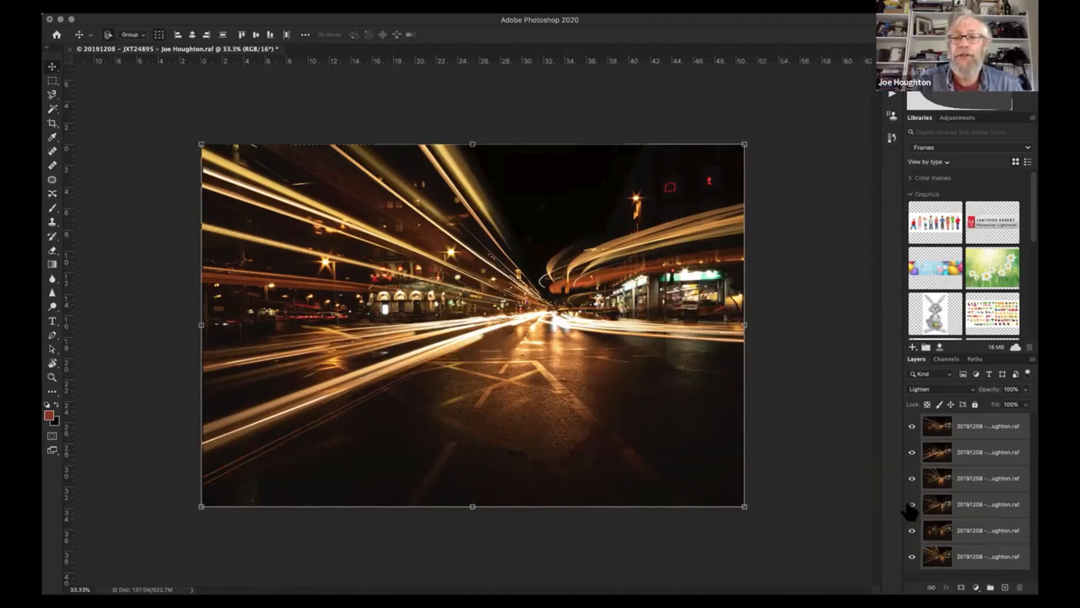
- Hide the fourth light-trail layer from the top, select it on its own and delete it
click(911, 504)
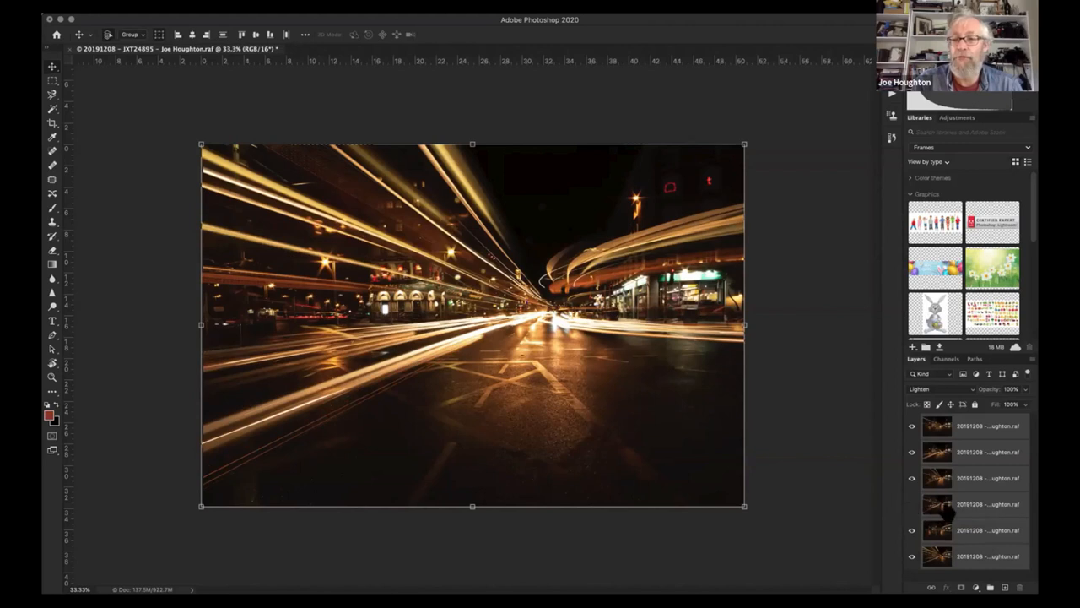
drag(949, 510, 957, 536)
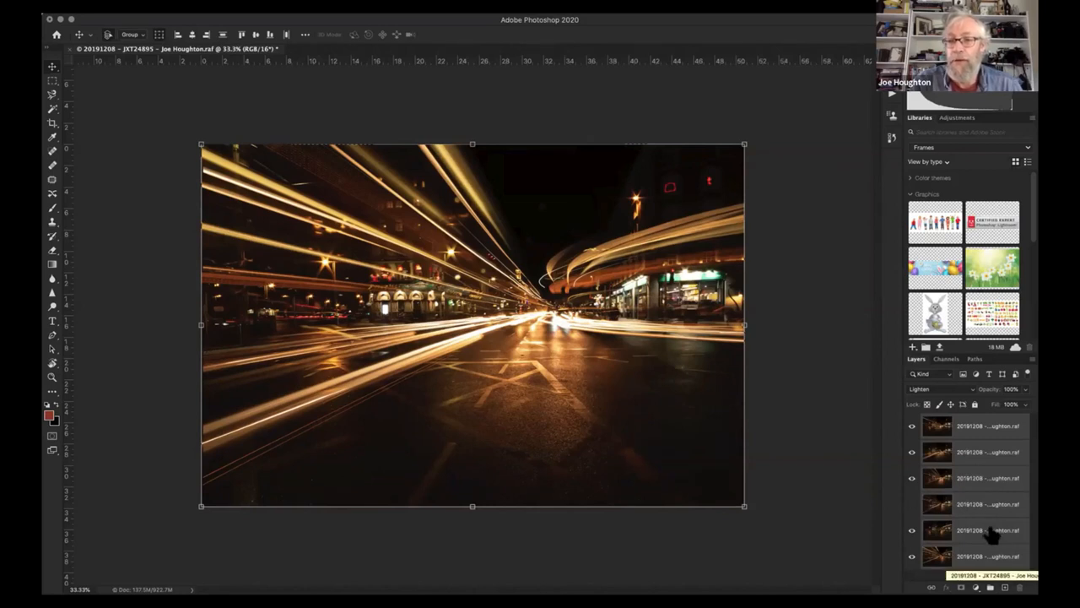
drag(972, 510, 1004, 587)
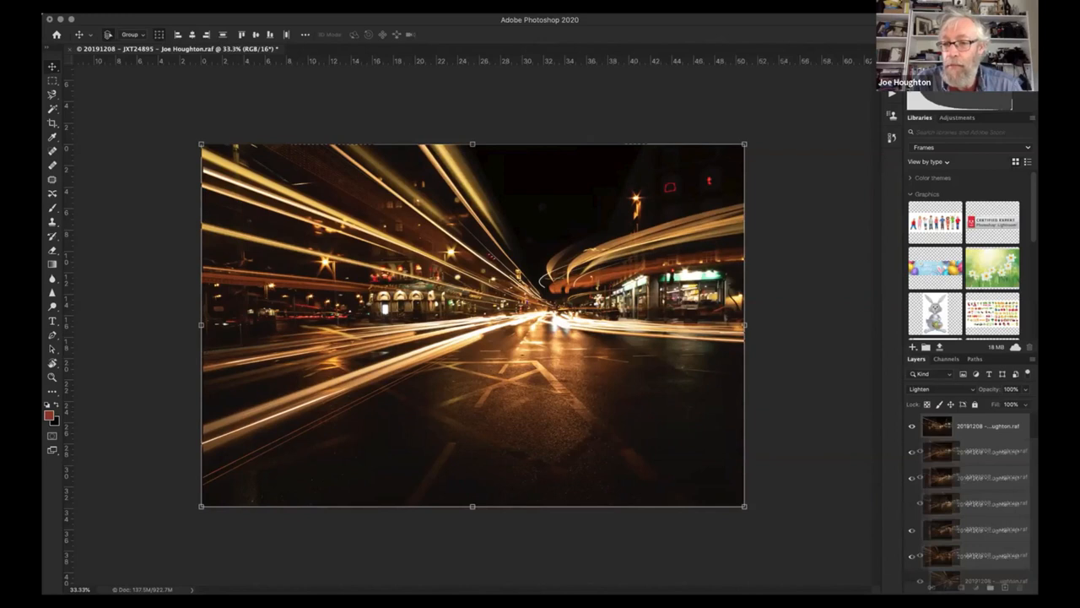
click(960, 501)
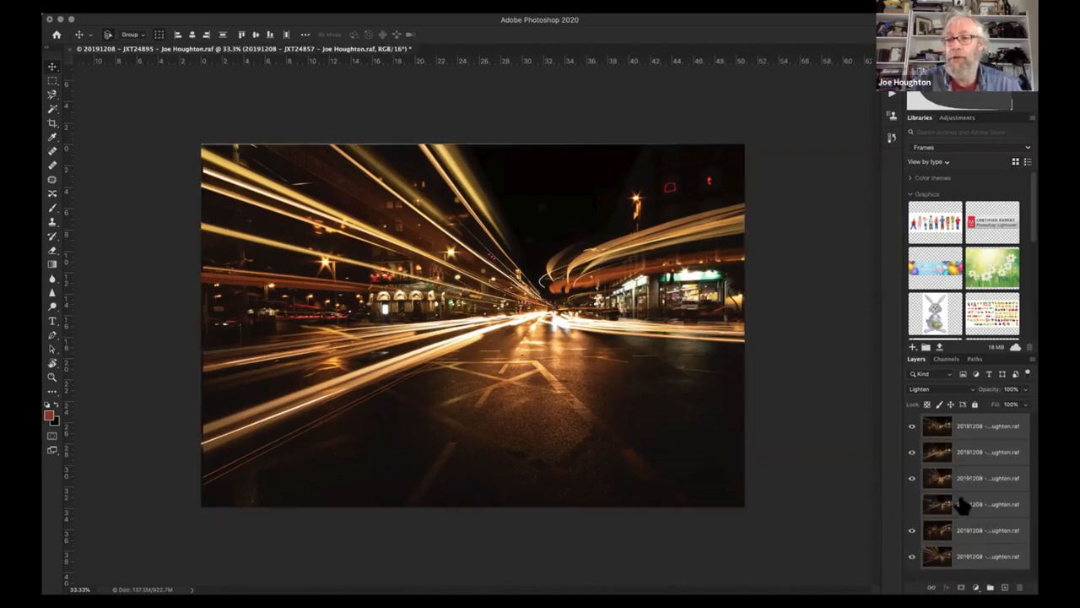
drag(962, 504, 1019, 586)
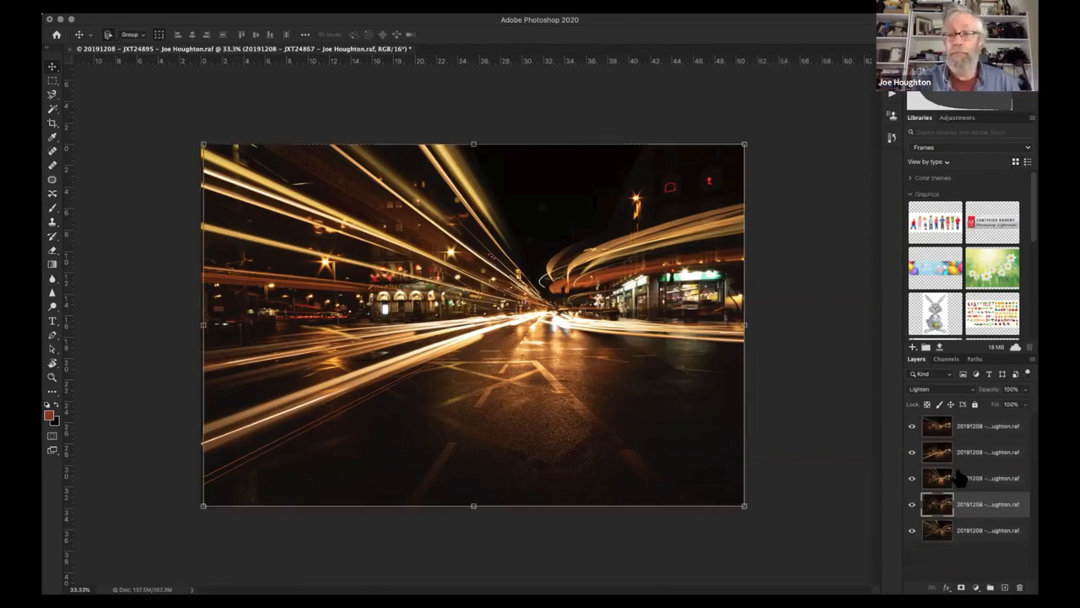
- Toggle the visibility of the second layer and the topmost layer to examine the trails each one adds
click(912, 452)
click(912, 452)
click(912, 452)
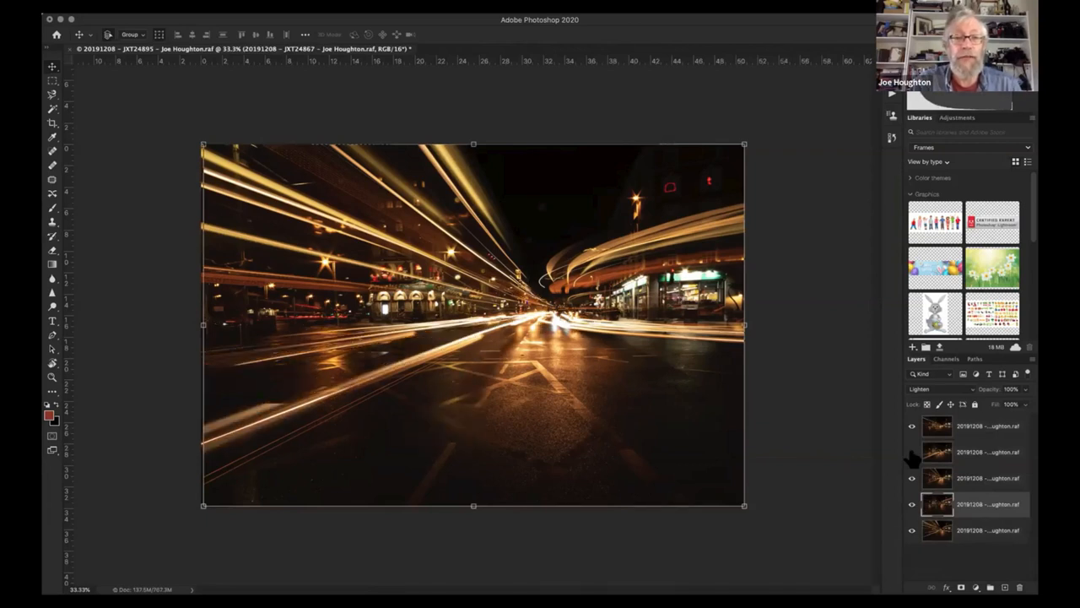
click(912, 452)
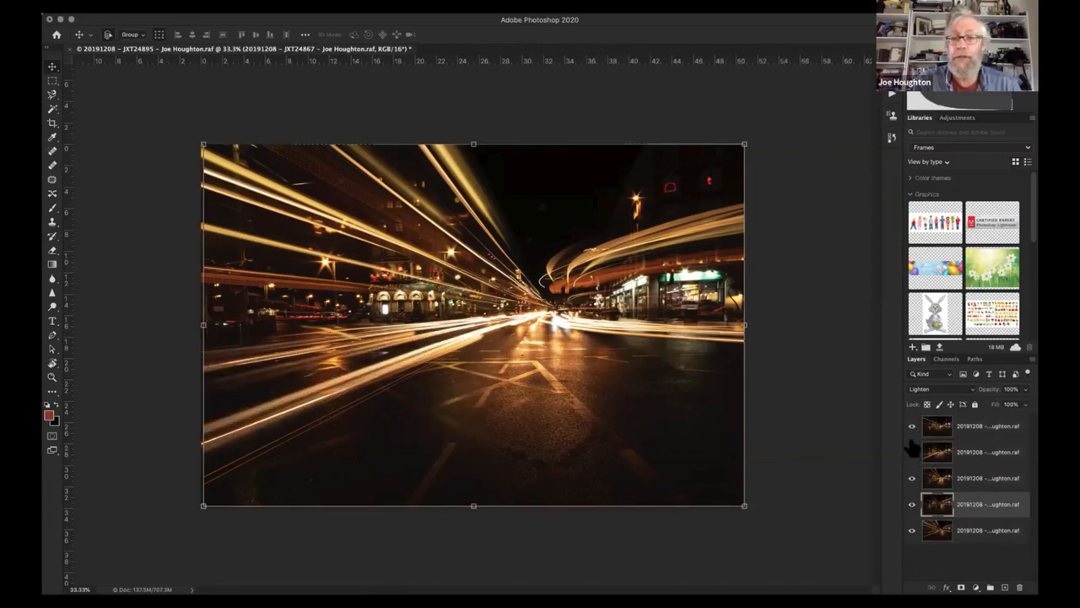
click(911, 428)
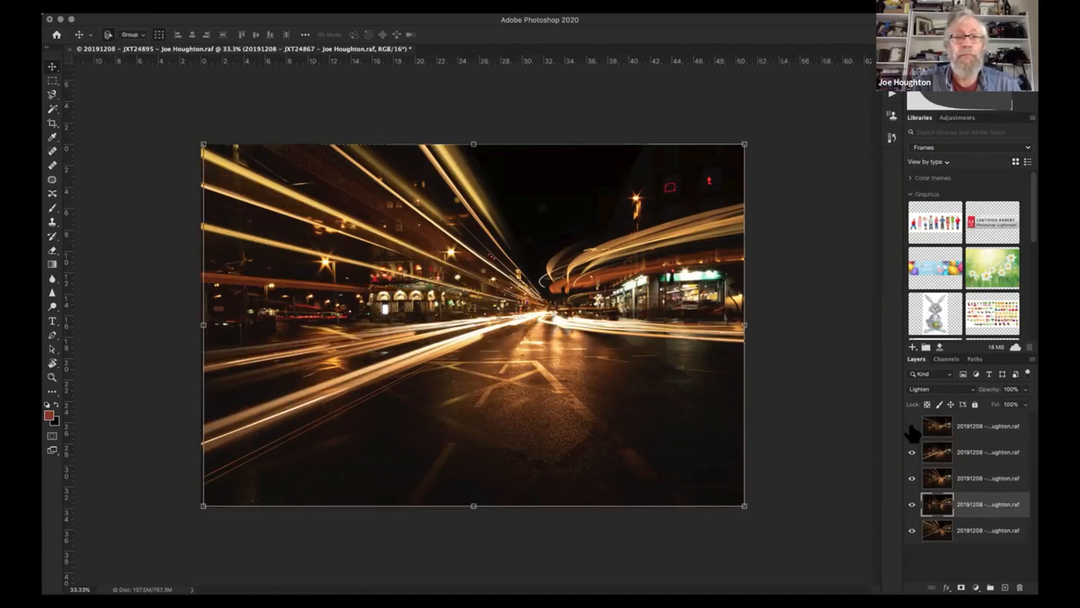
click(911, 428)
click(911, 428)
click(910, 427)
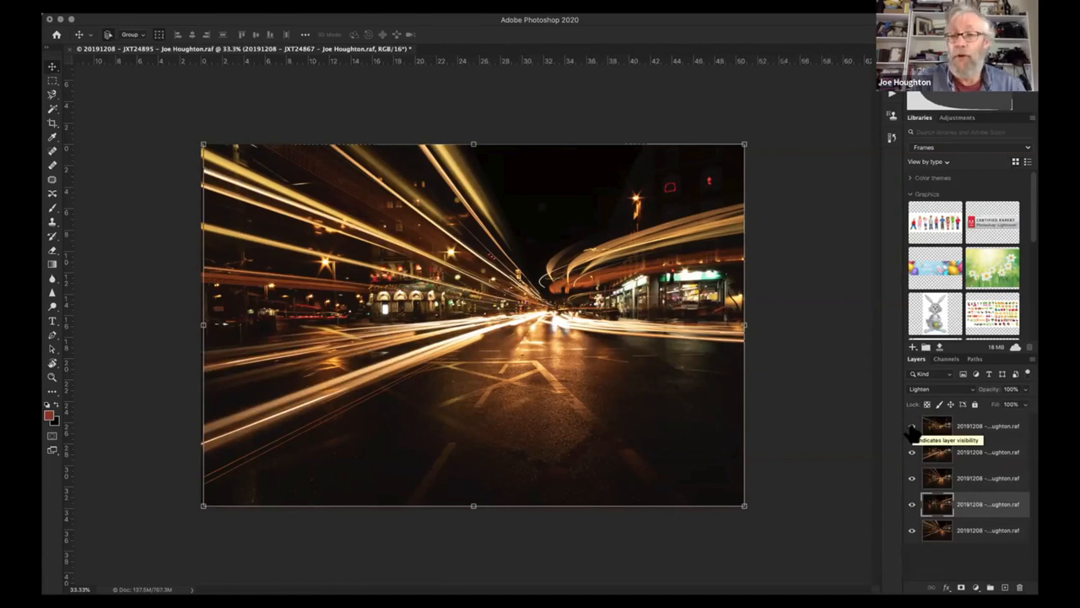
- Select all five light-trail layers, merge them into a single layer and save the composite
click(989, 428)
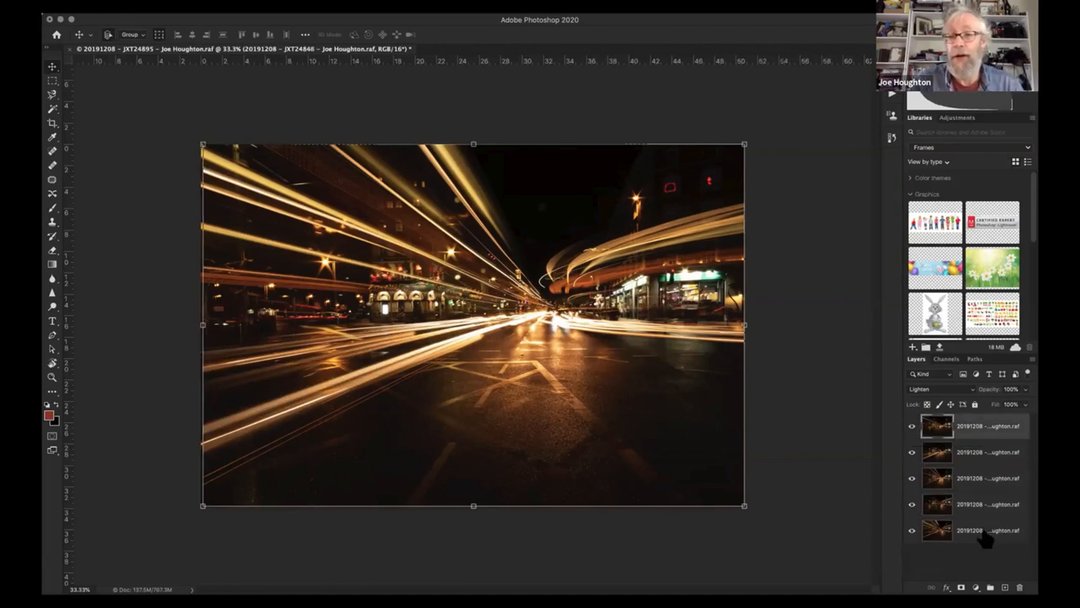
shift+click(986, 533)
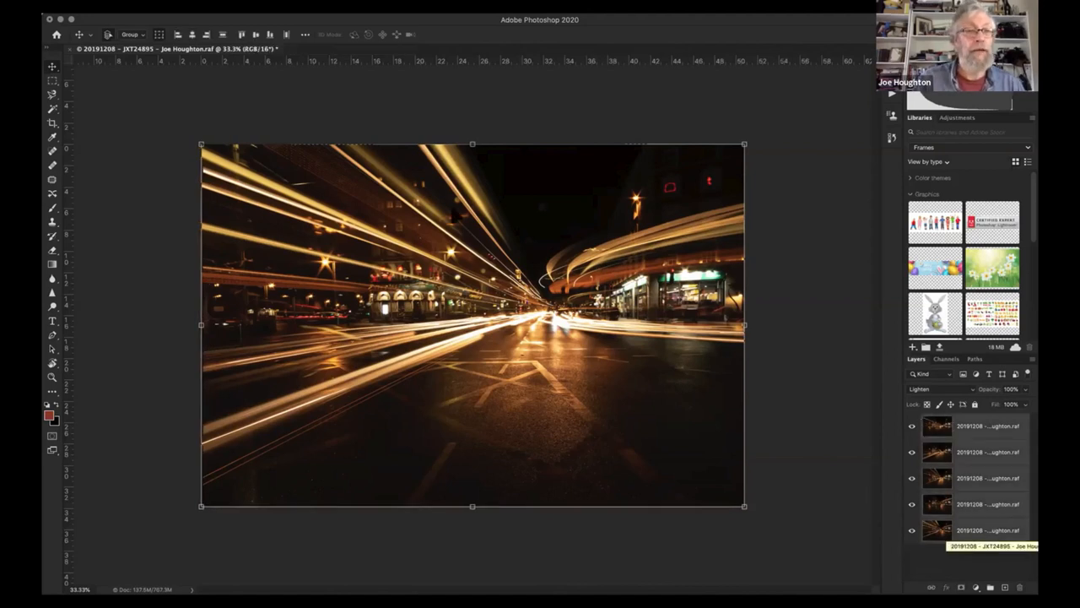
click(157, 6)
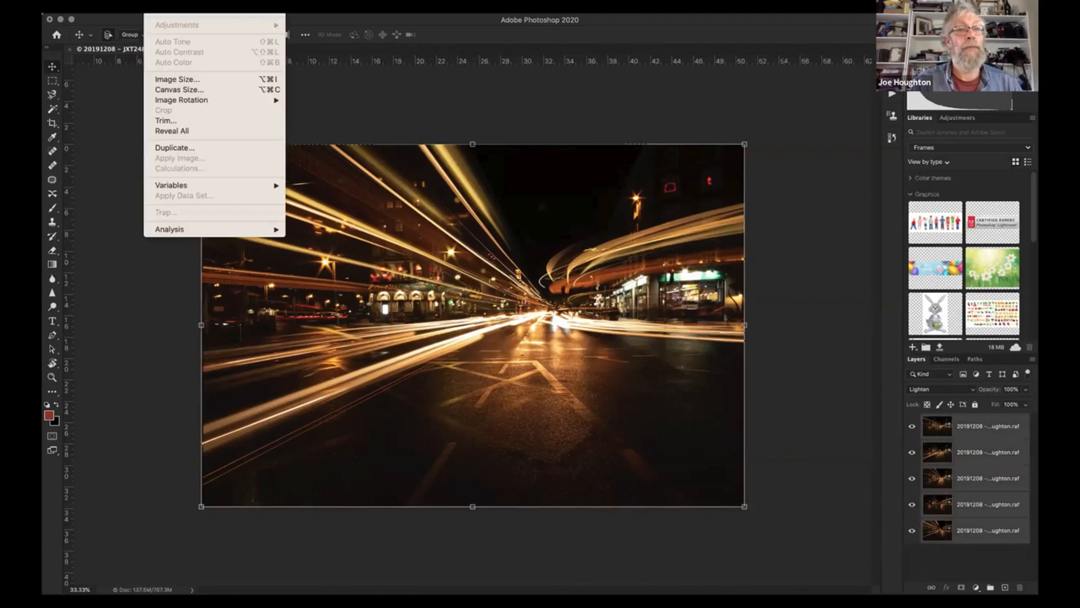
mouse_move(132, 6)
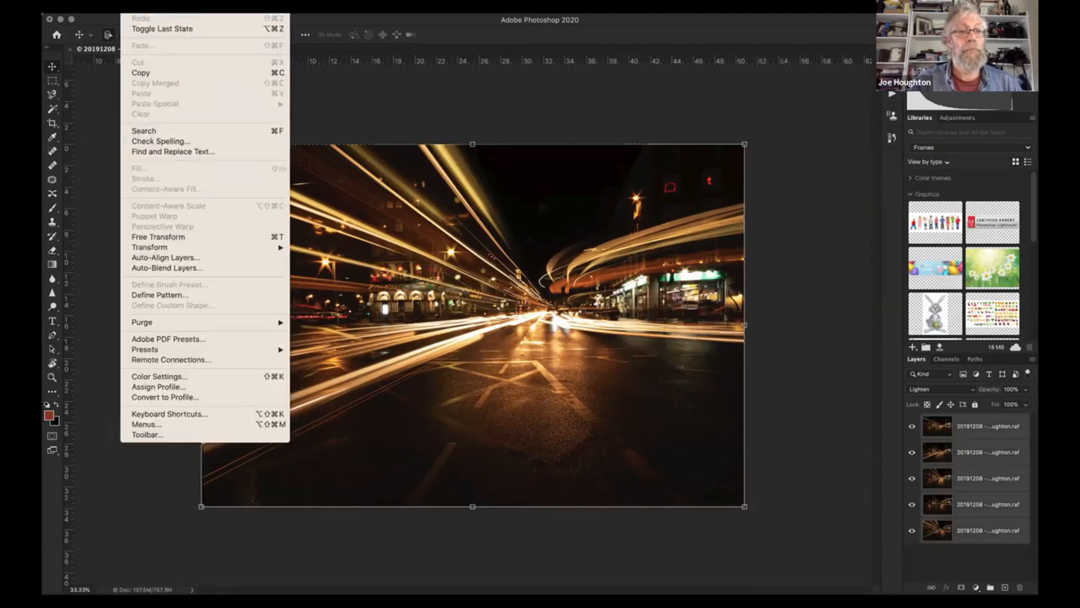
mouse_move(188, 5)
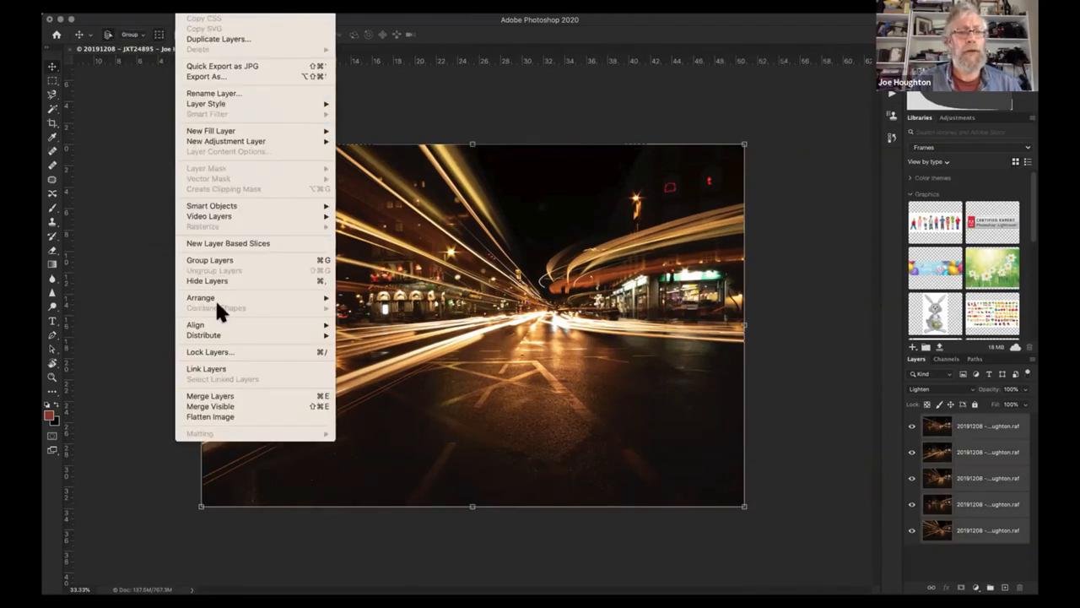
click(223, 395)
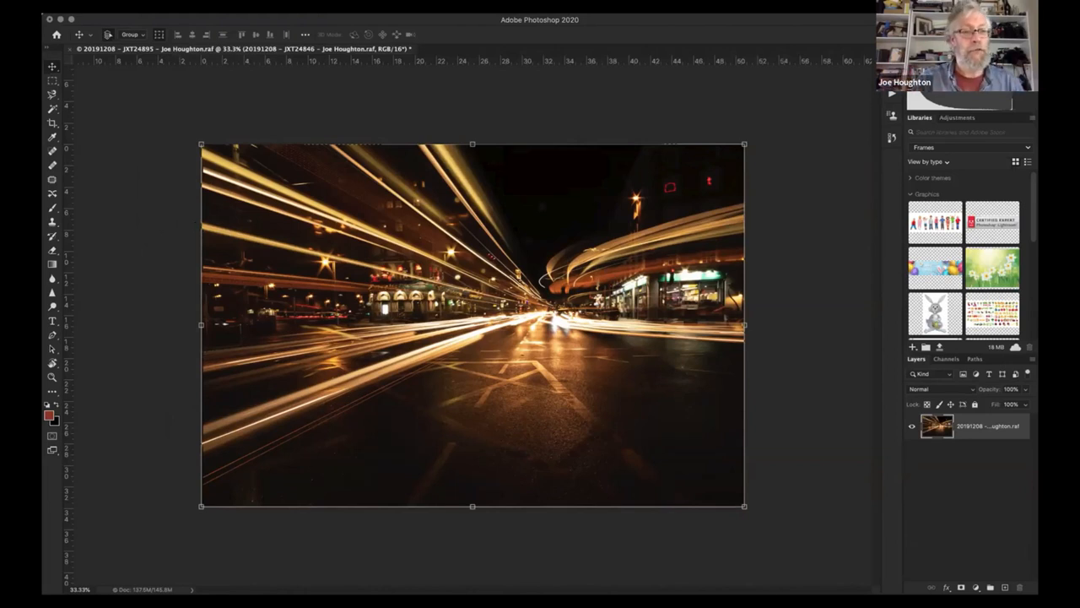
click(108, 4)
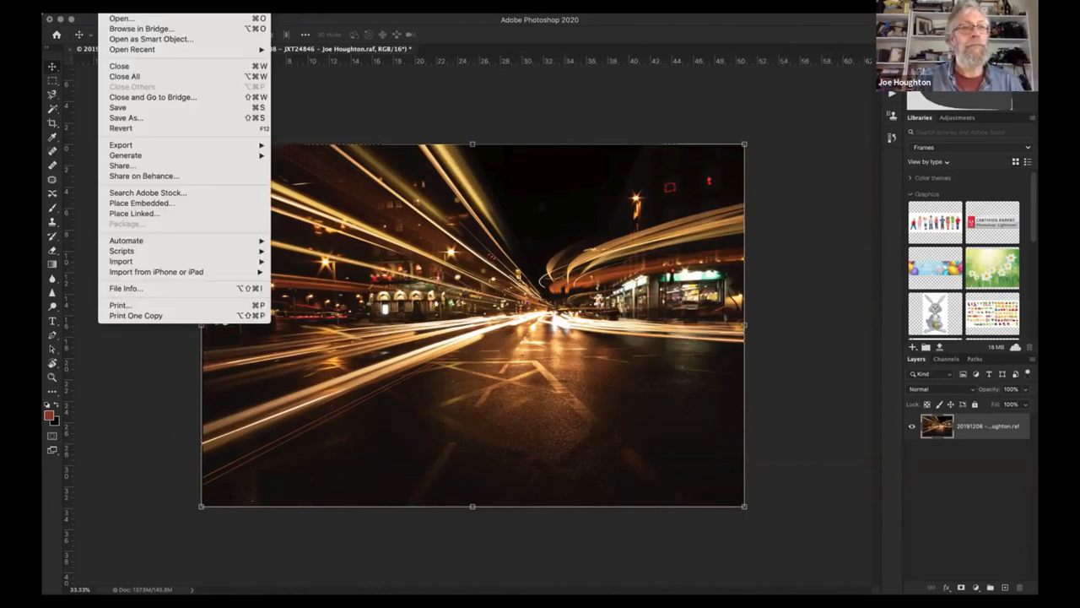
click(124, 108)
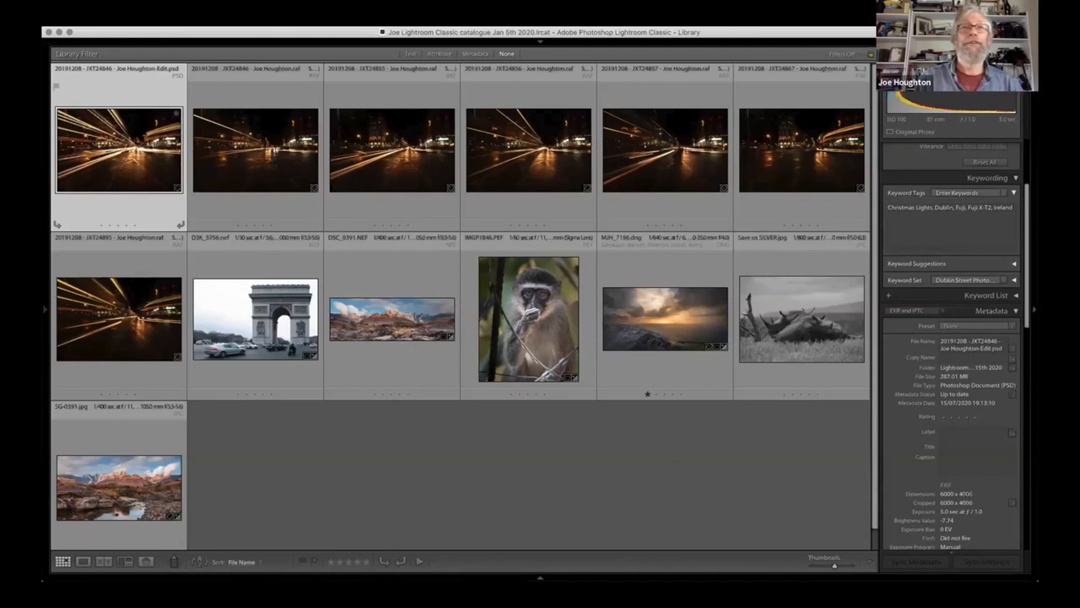
- Switch to Lightroom Classic, view the merged composite enlarged, step through the original light-trail frames and return to the thumbnail grid
double_click(135, 144)
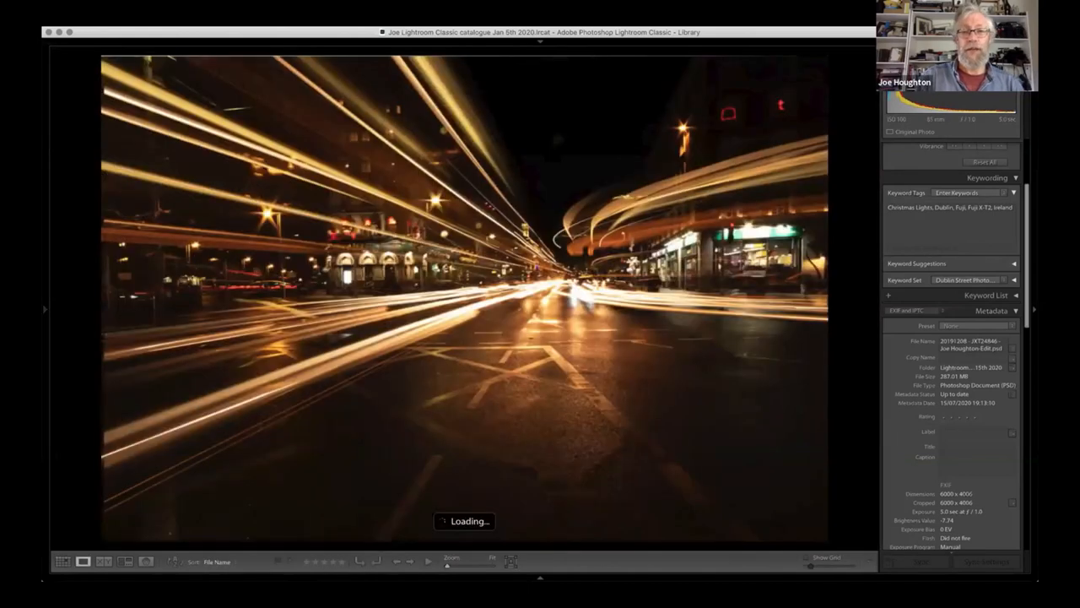
key(Right)
key(Right)
key(Right)
key(Right)
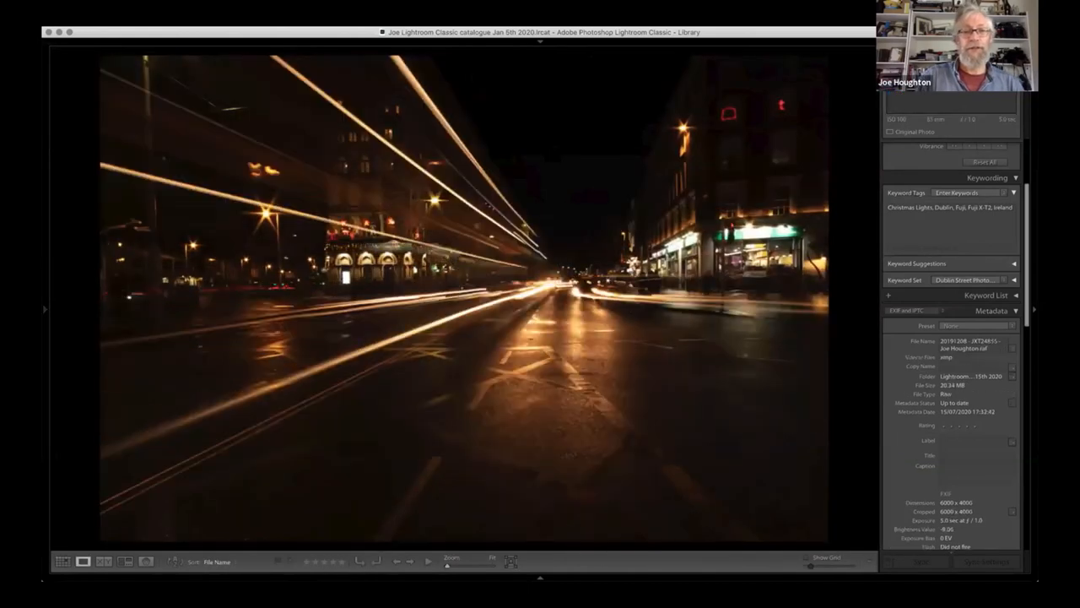
key(Right)
key(Right)
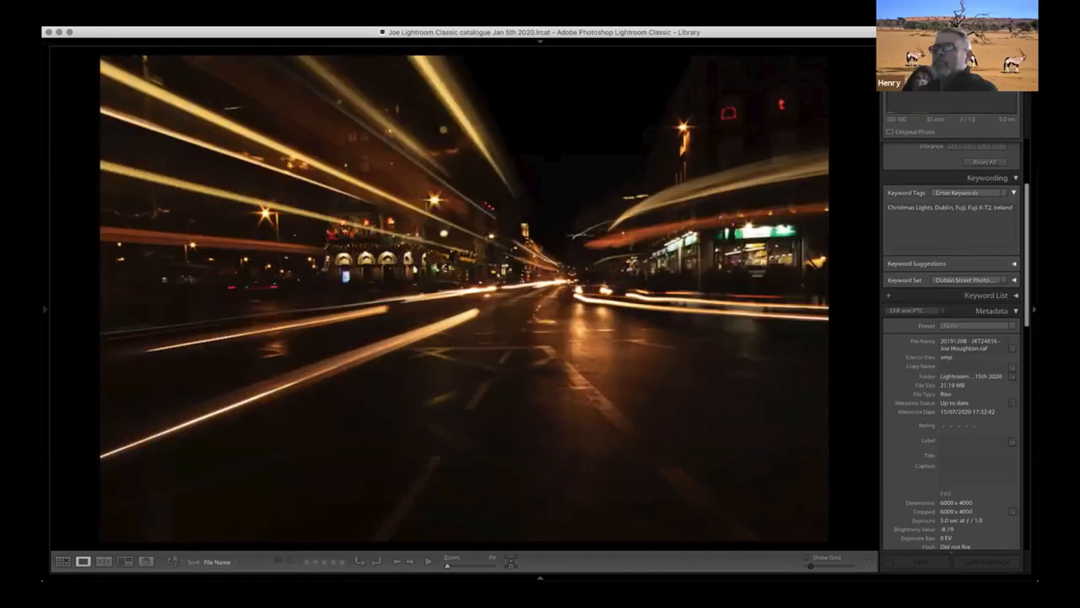
key(Right)
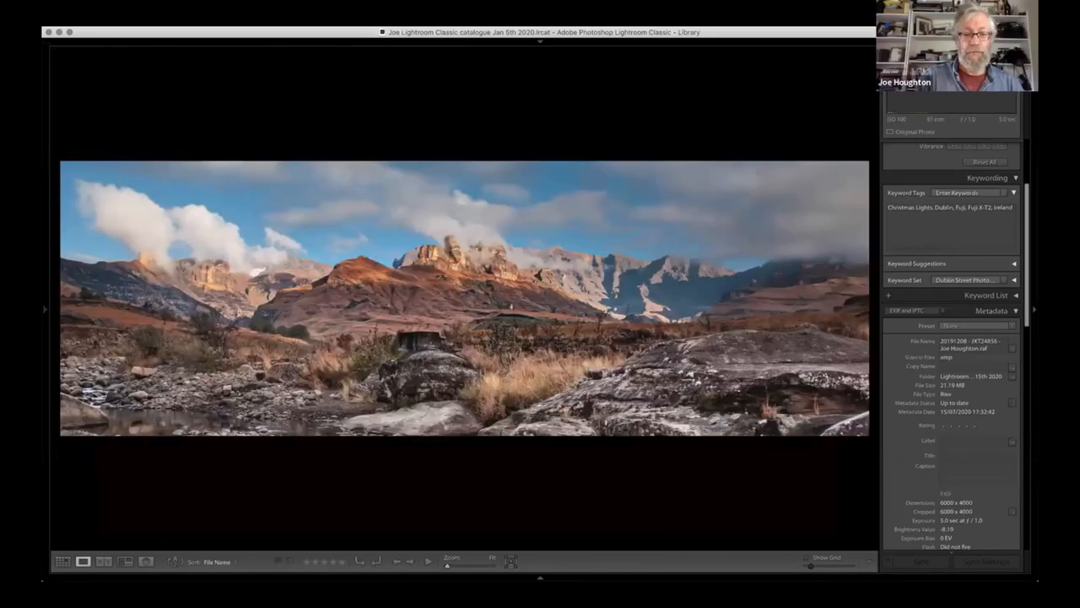
key(g)
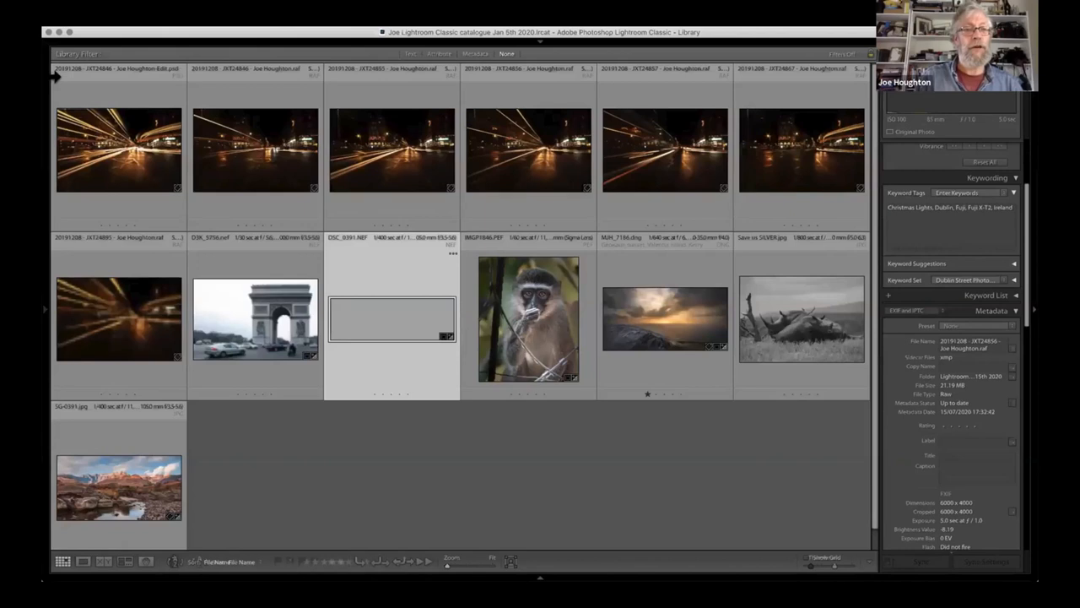
- Open the composite PSD for developing and crop it to 16 x 9, positioning the crop to keep the top of the photo
double_click(132, 146)
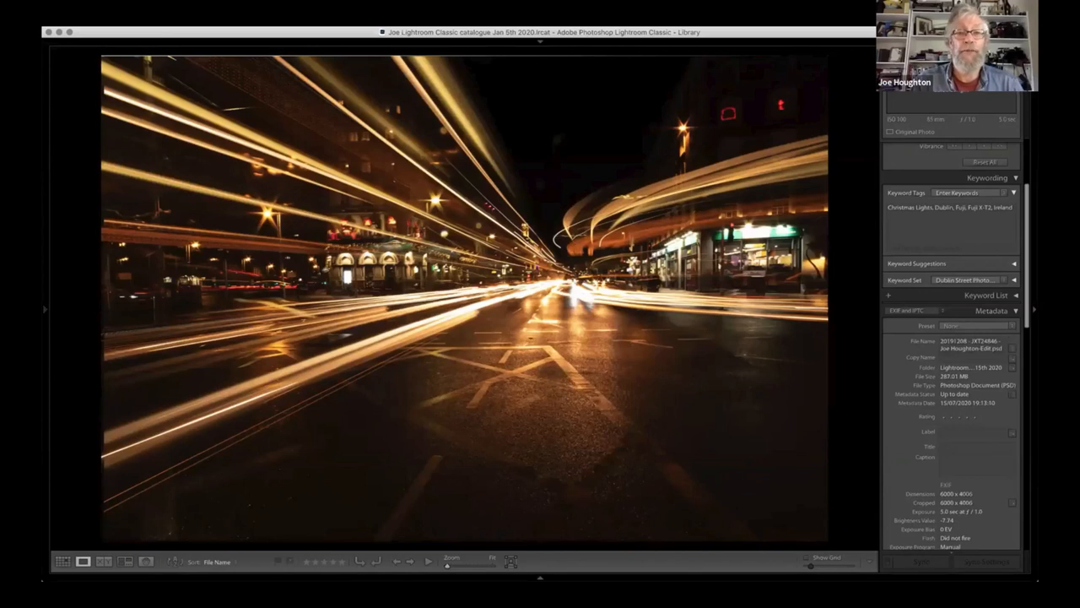
key(f)
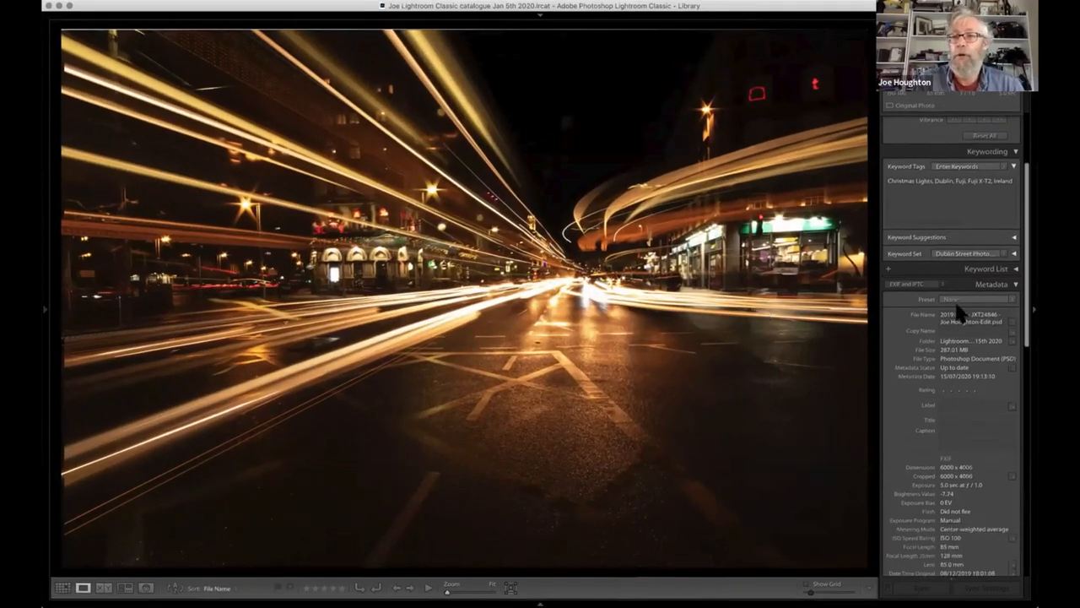
key(d)
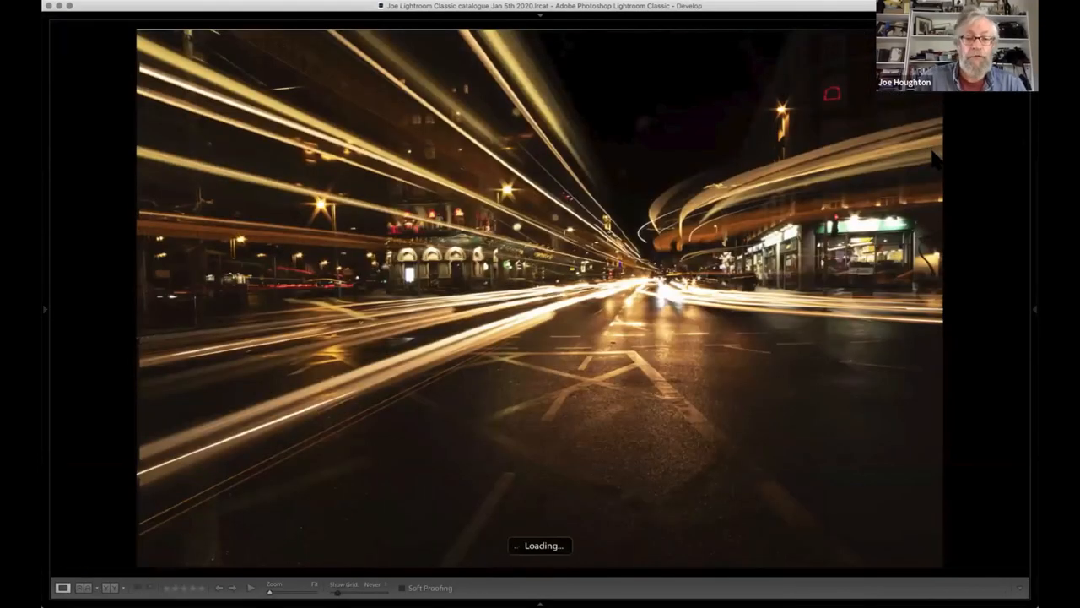
key(r)
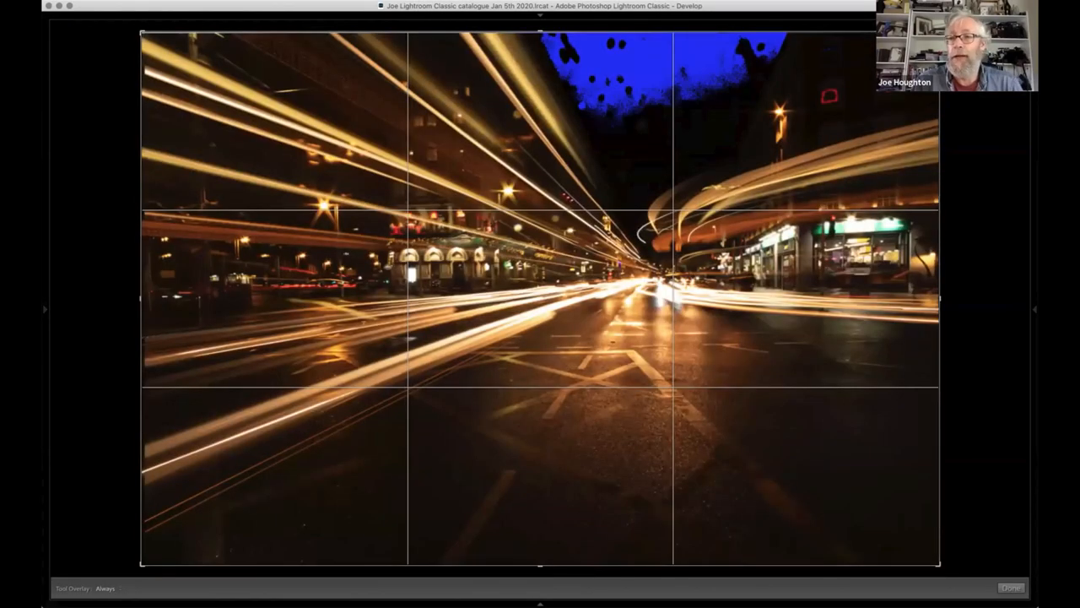
click(1034, 310)
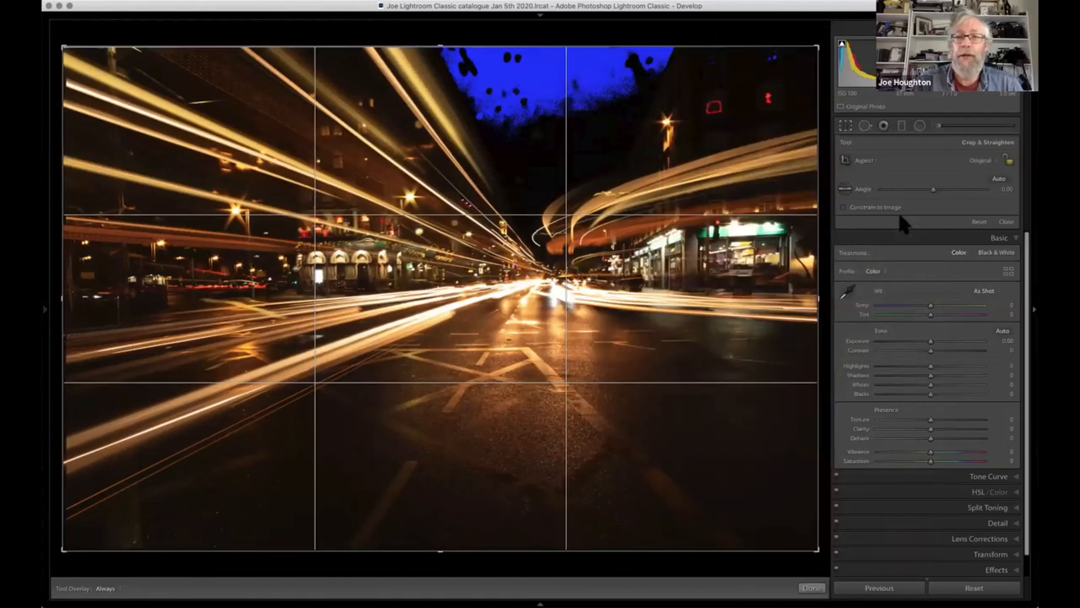
click(989, 159)
click(966, 229)
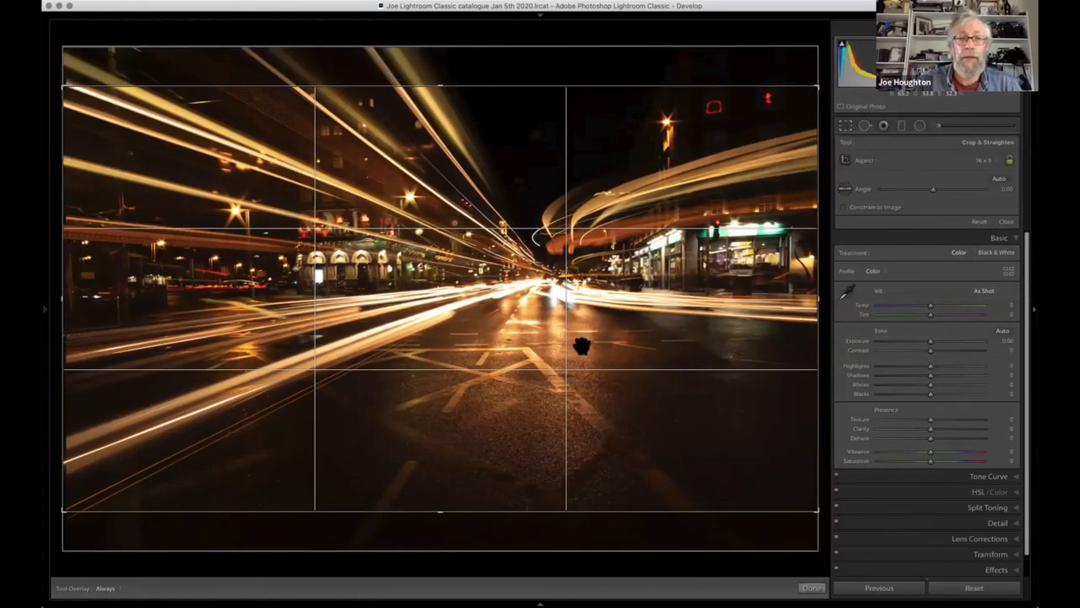
drag(575, 375, 576, 419)
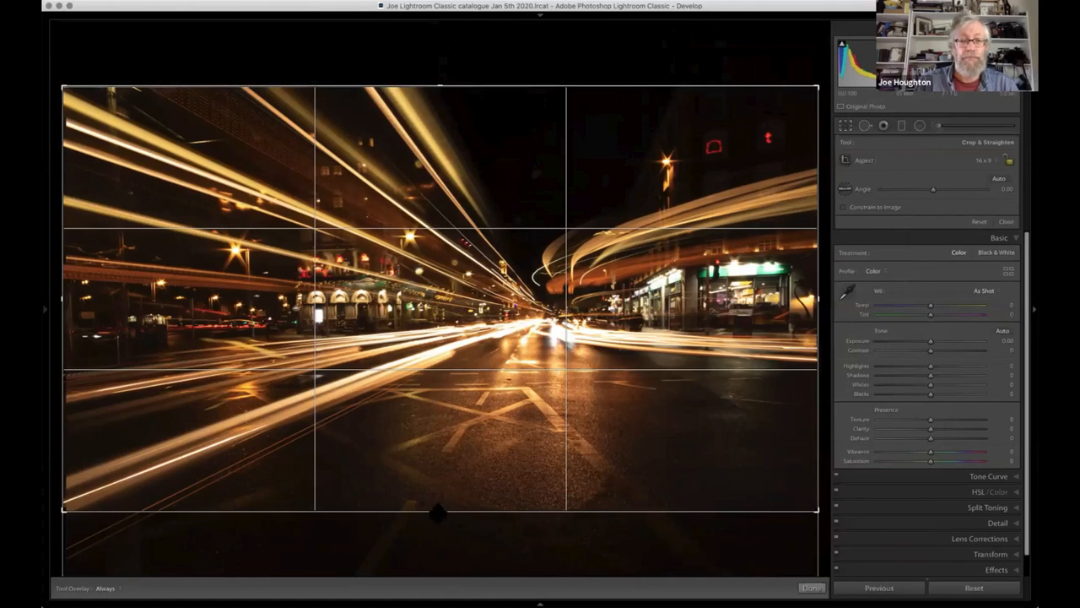
- Fine-tune the crop by slightly trimming the composite's sides and top edge, and apply it
mouse_move(437, 512)
mouse_down()
mouse_move(438, 530)
mouse_move(436, 511)
mouse_up()
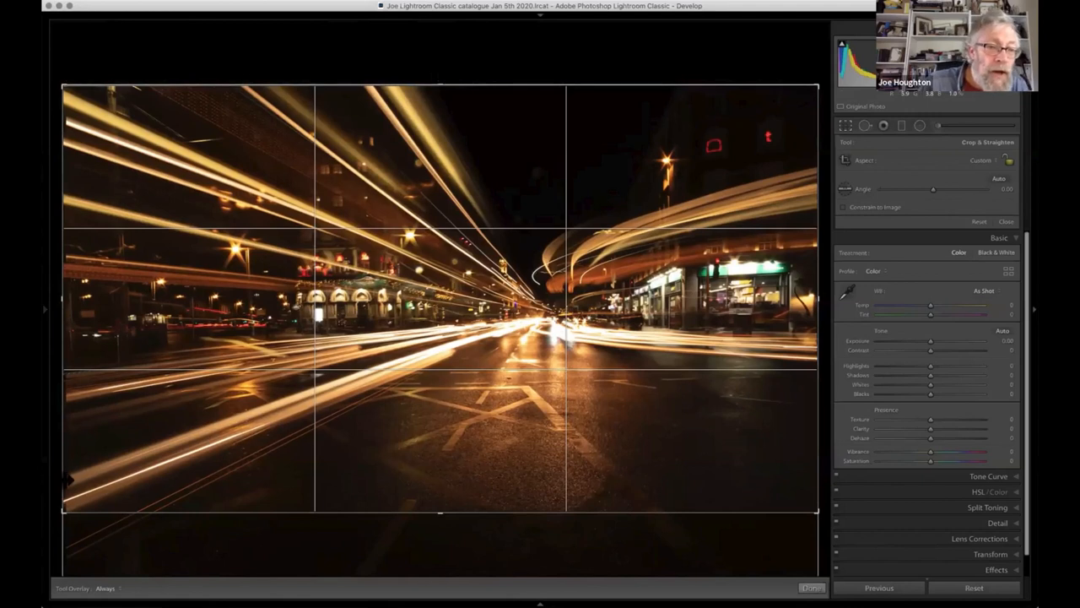
drag(65, 295, 67, 295)
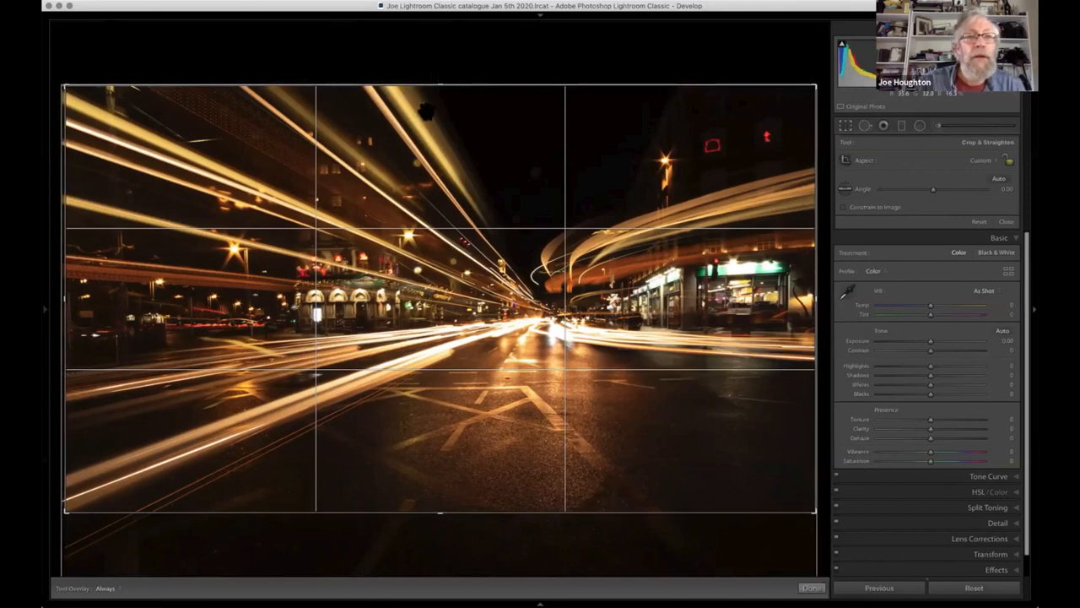
drag(439, 85, 438, 94)
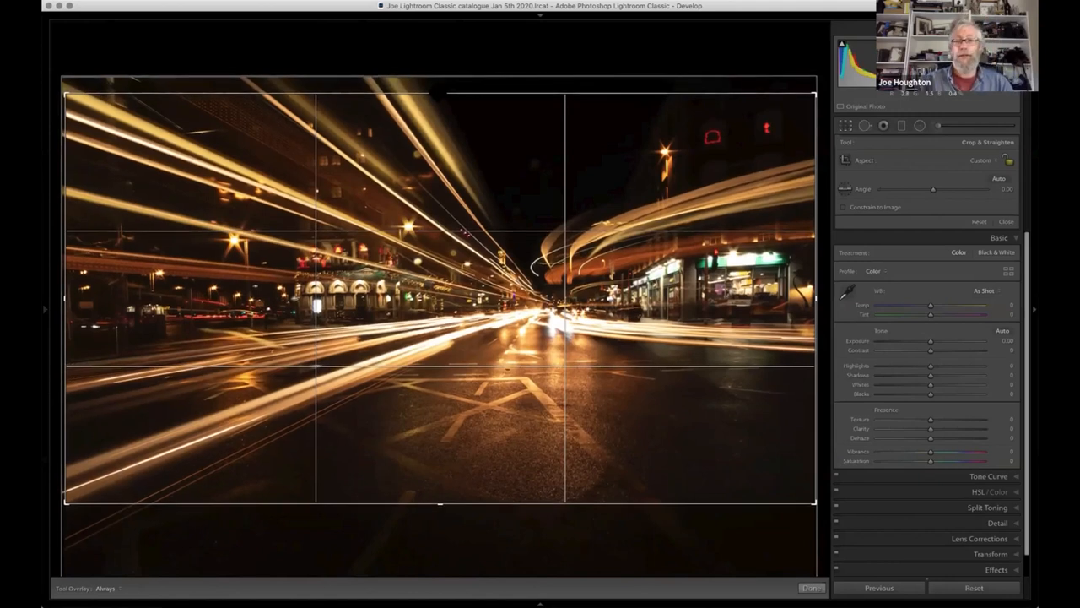
key(Return)
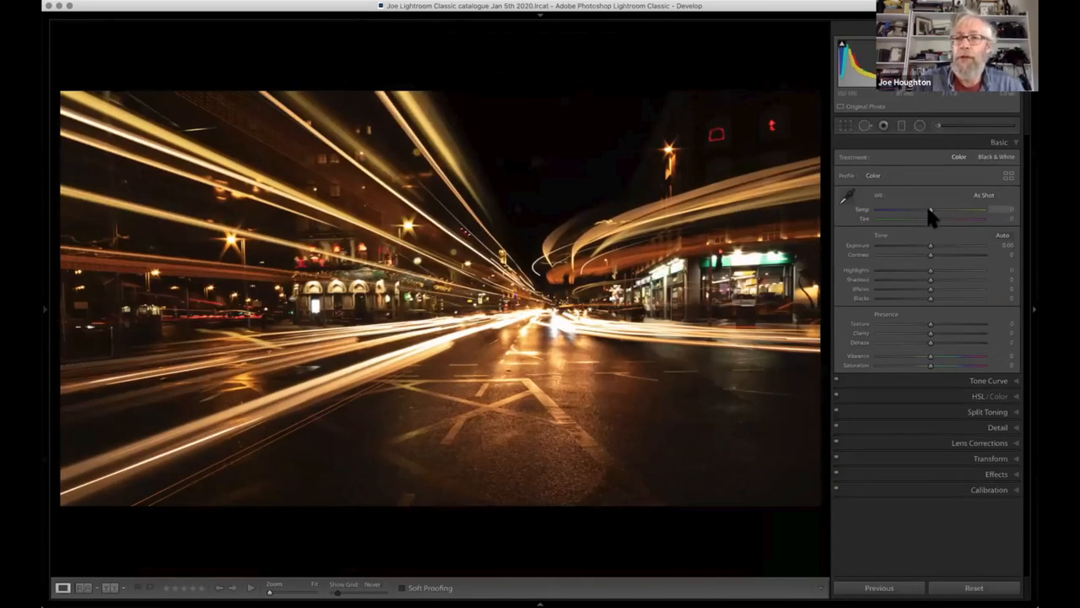
- Cool the composite's white balance to Temp -29 and raise Clarity to +51
mouse_move(929, 210)
mouse_down()
mouse_move(899, 211)
mouse_move(914, 210)
mouse_up()
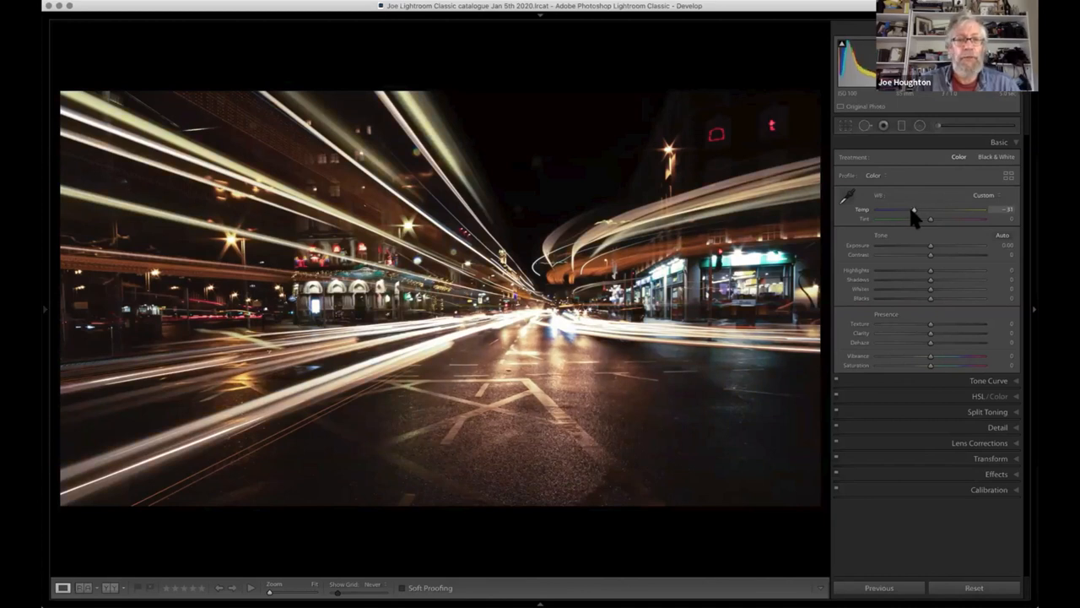
drag(893, 211, 914, 210)
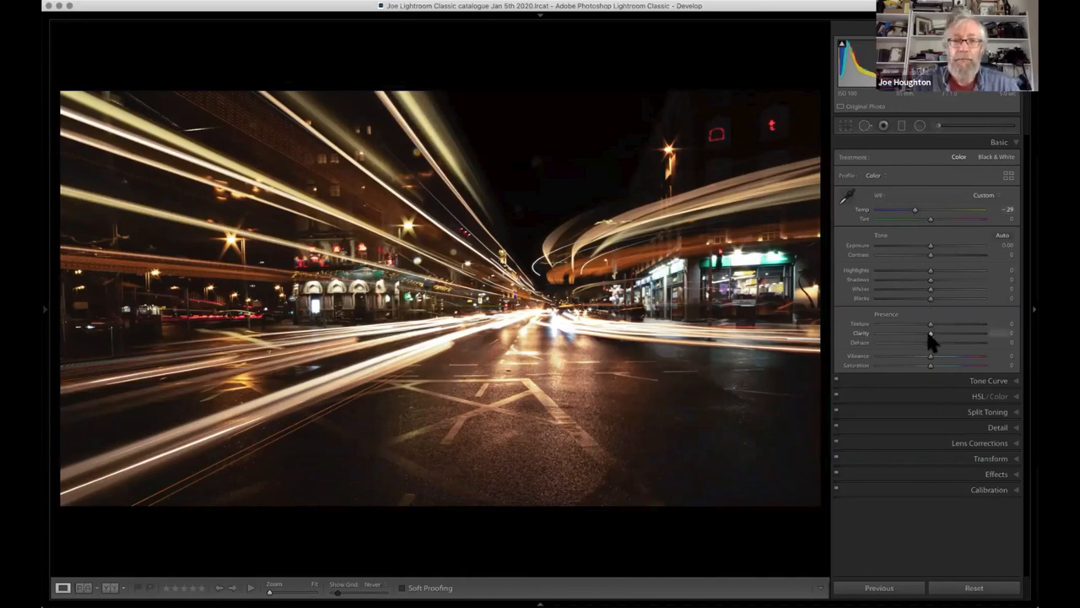
drag(934, 333, 958, 333)
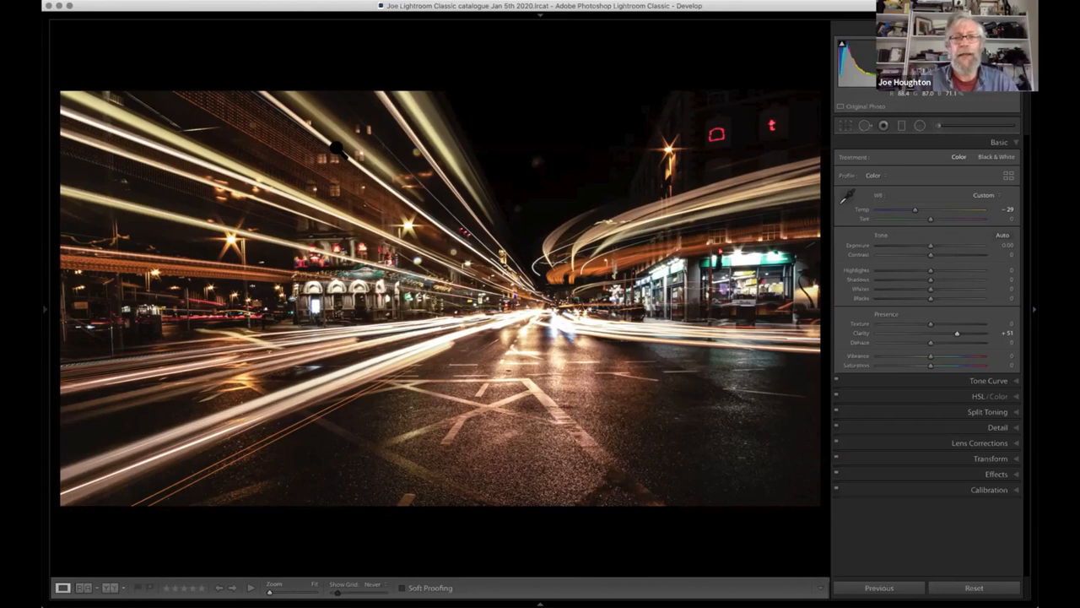
- Straighten the perspective with Guided Upright, using vertical guides at the right-hand shopfront and the left-hand building, and close the tool
click(1008, 458)
click(848, 253)
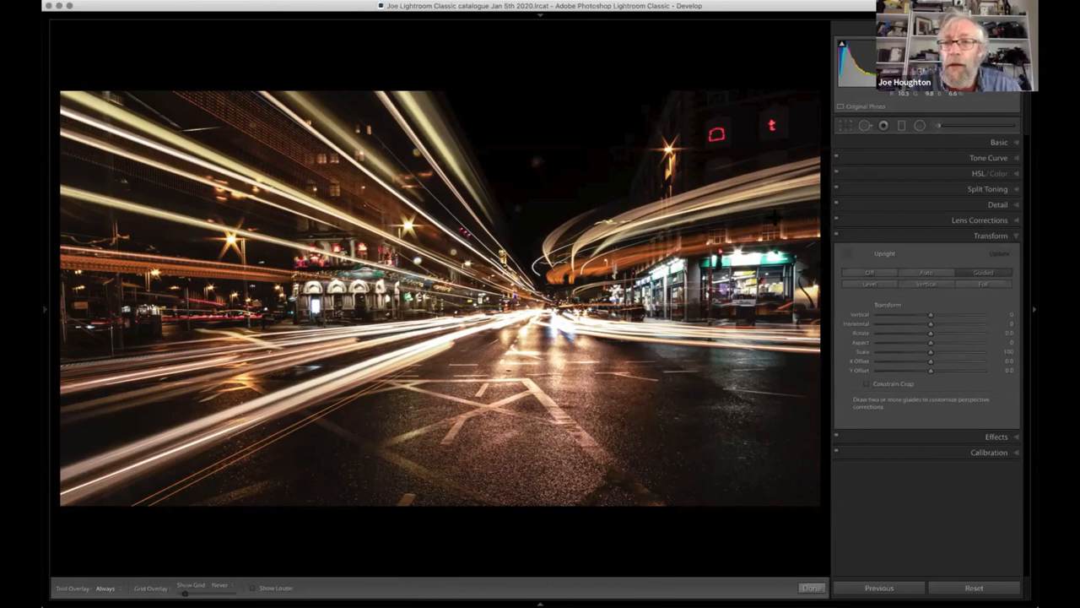
drag(795, 221, 793, 442)
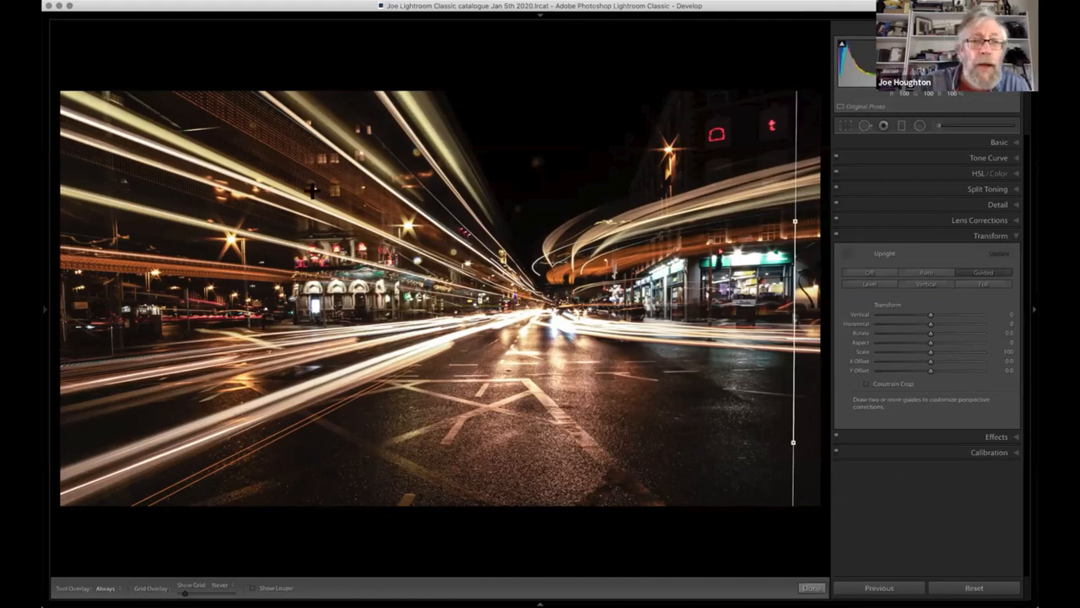
drag(349, 163, 355, 418)
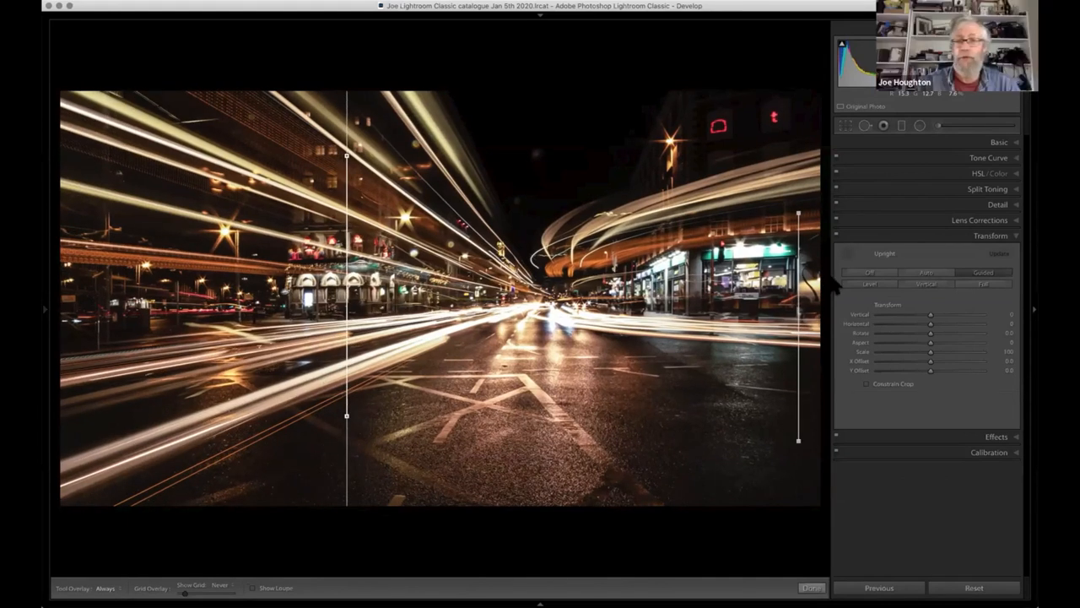
click(845, 251)
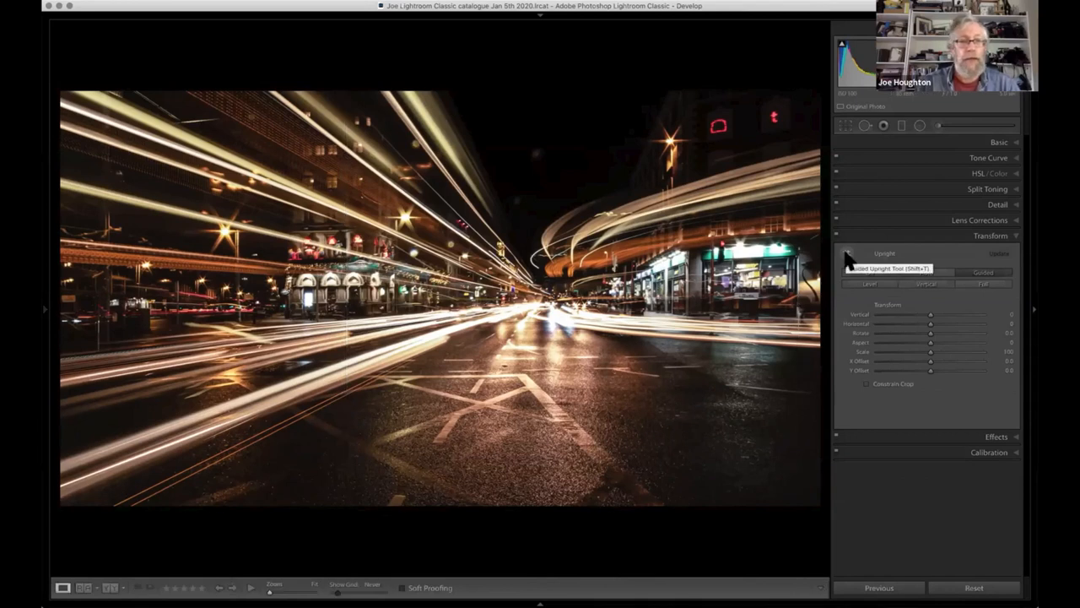
- Set the composite's Texture to +66 and cool its white balance further to Temp -36
click(998, 205)
drag(874, 228, 904, 228)
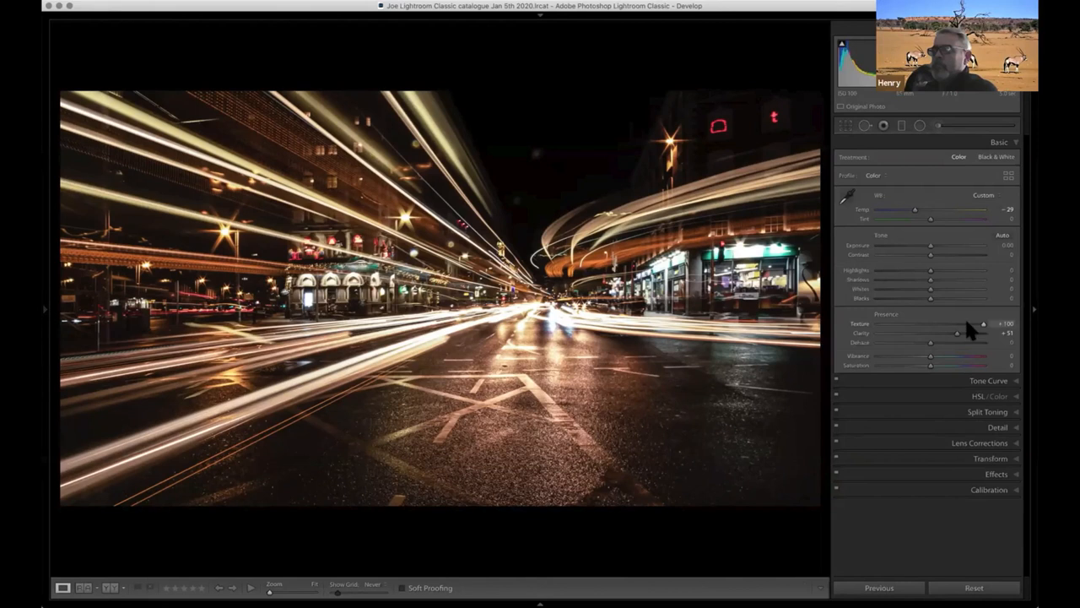
click(964, 323)
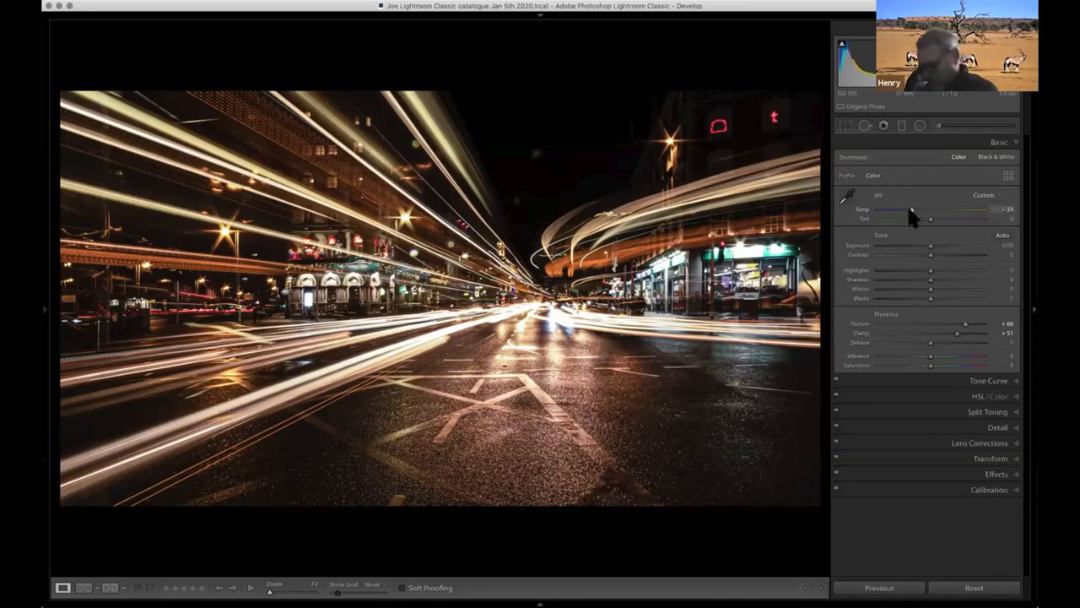
drag(909, 208, 906, 279)
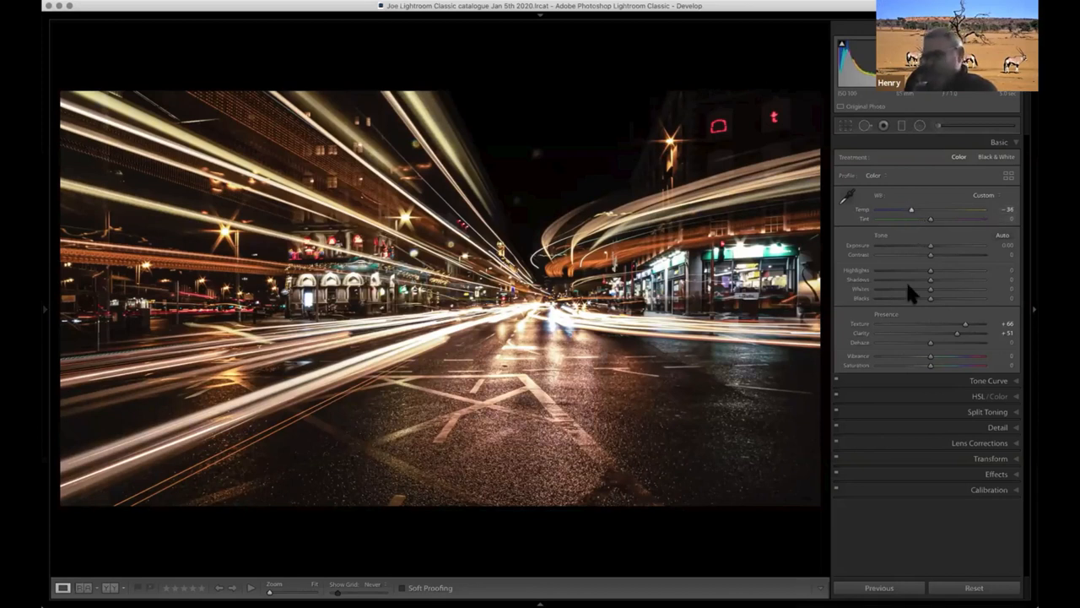
- Boost the composite's colours by setting Vibrance to +26 and Saturation to +5
drag(928, 356, 974, 356)
click(944, 357)
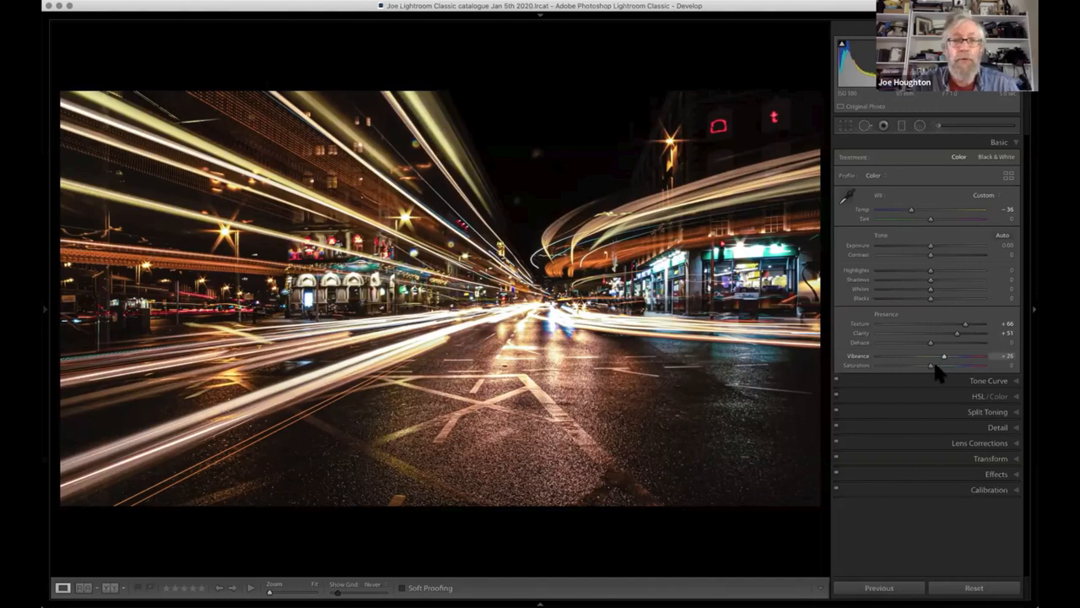
click(934, 365)
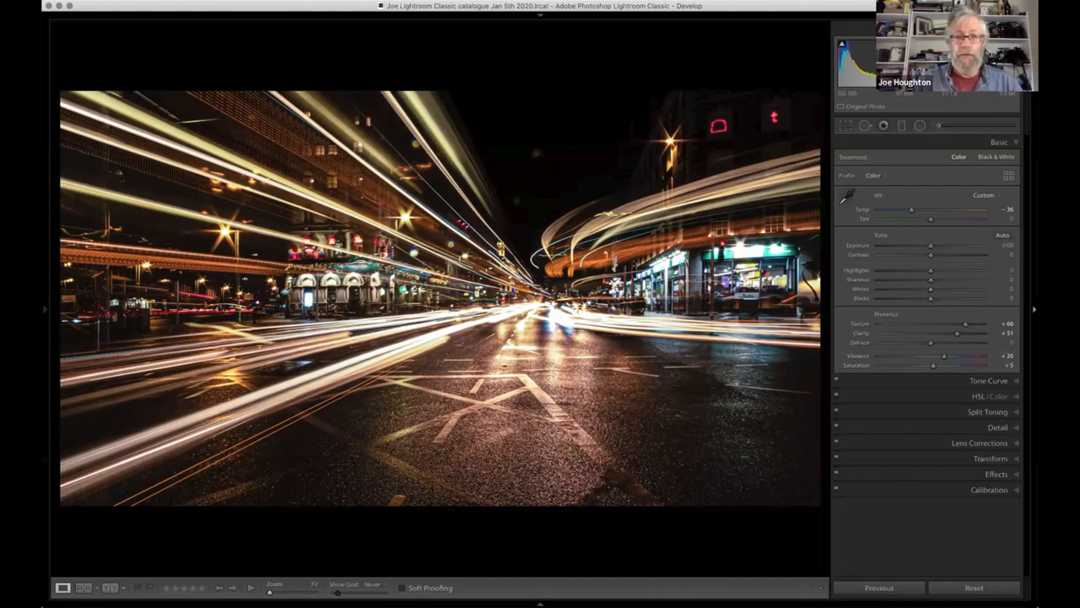
- Hide the side panels to view the finished composite larger, and step through the original night frames for comparison
key(Tab)
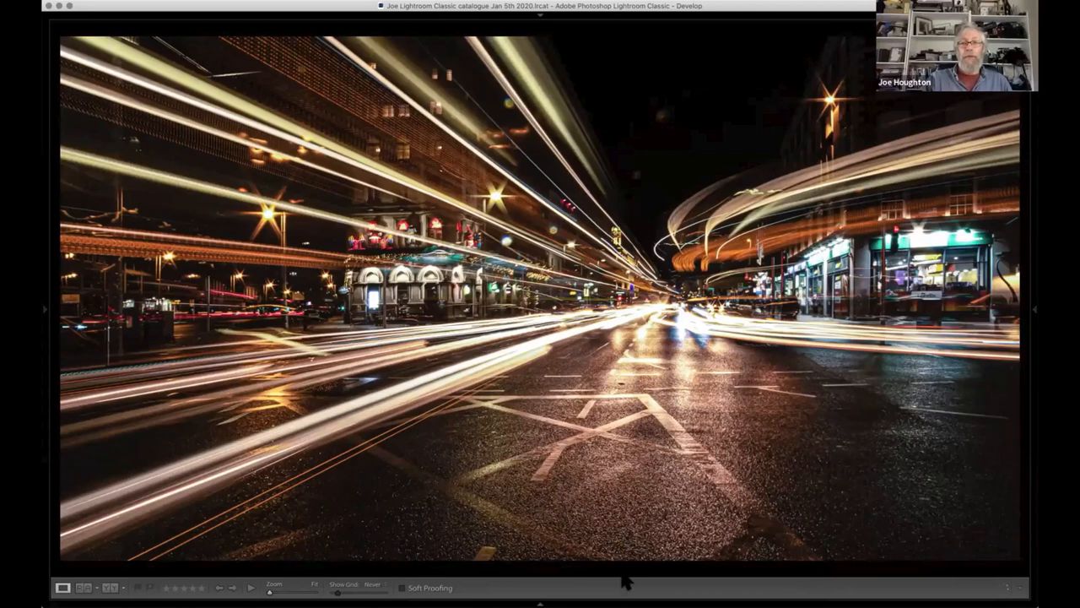
key(Right)
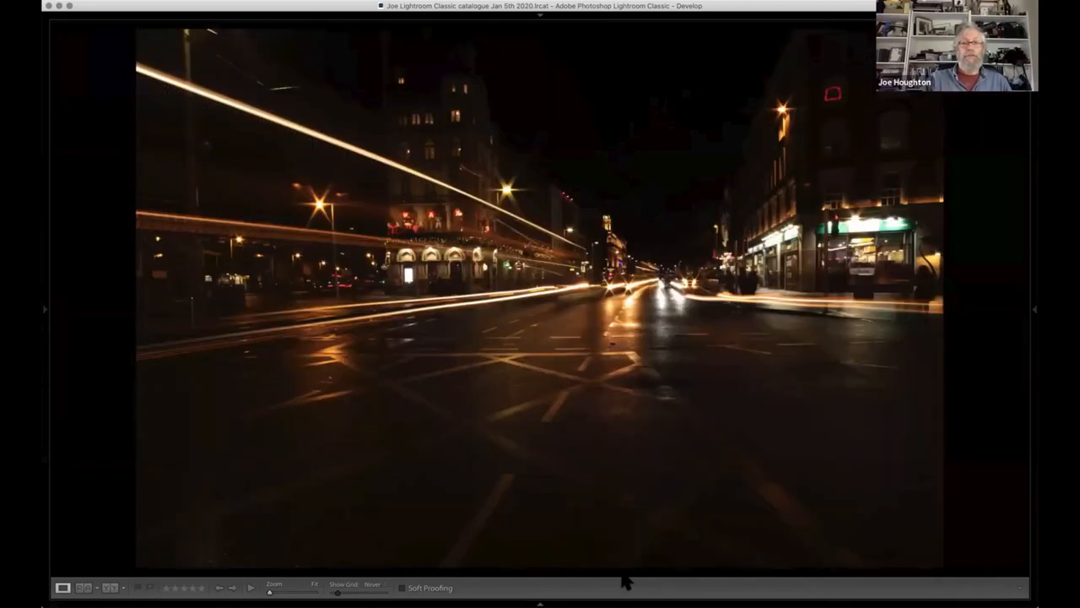
key(Right)
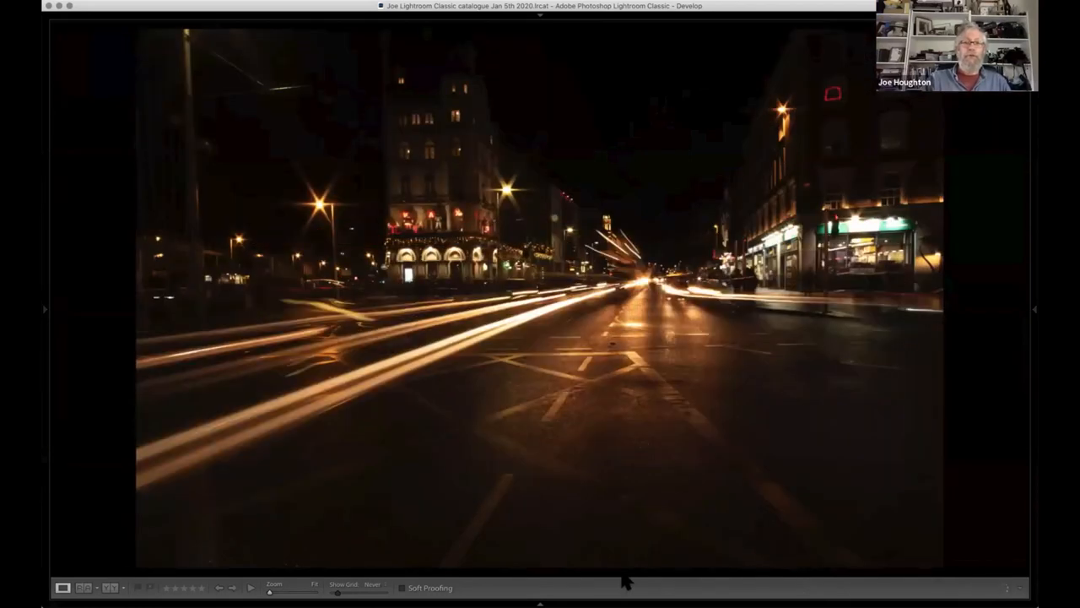
key(Right)
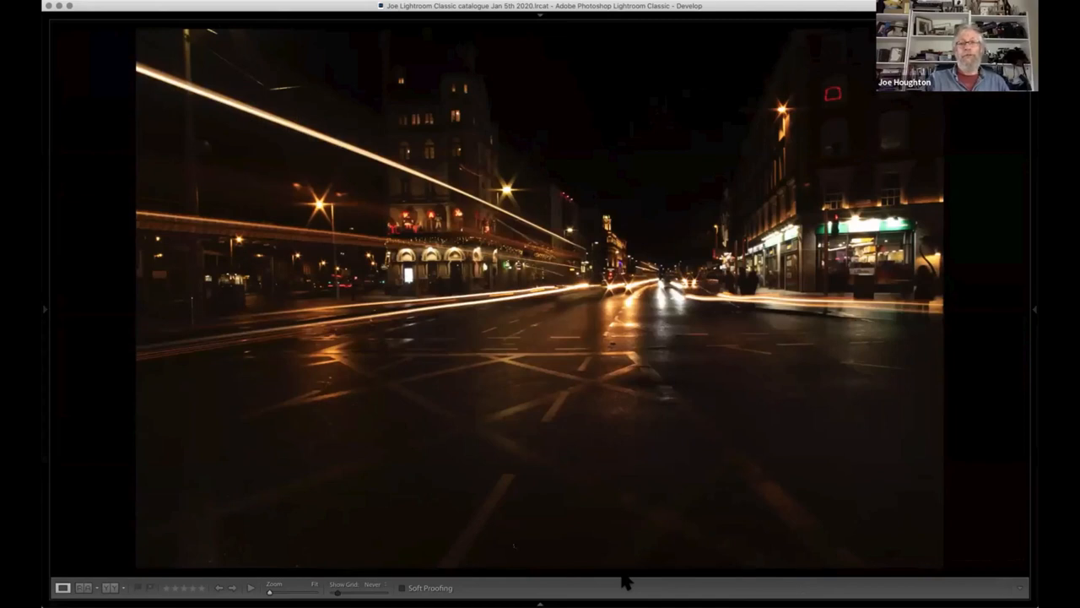